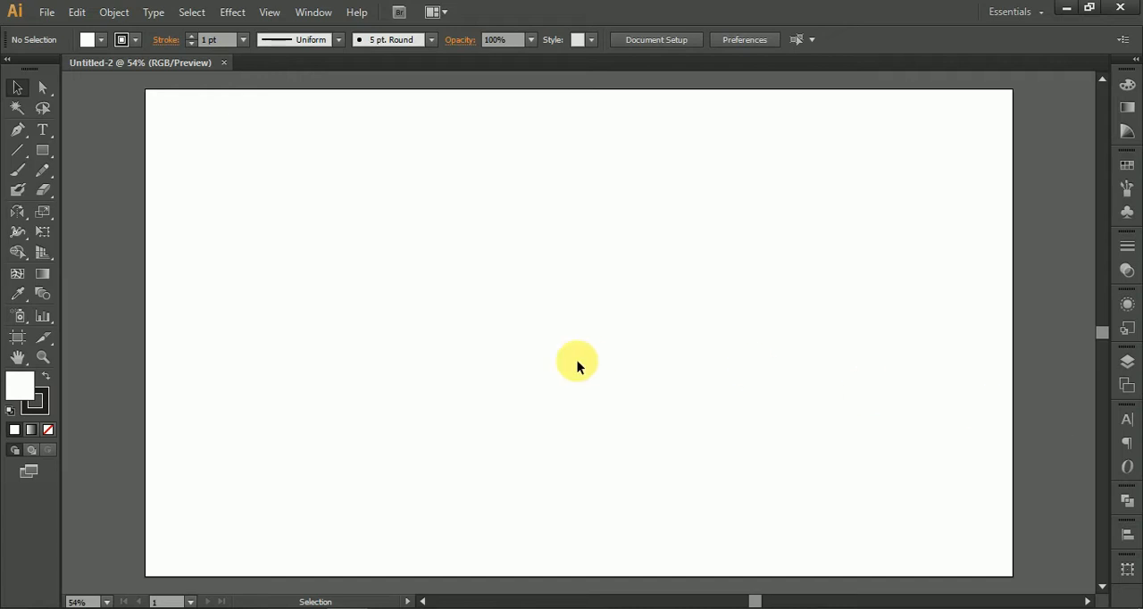
# Step: Draw a flat-topped hexagon with a radius of about 80 px near the middle of the artboard
pyautogui.hotkey('ctrl', '-')
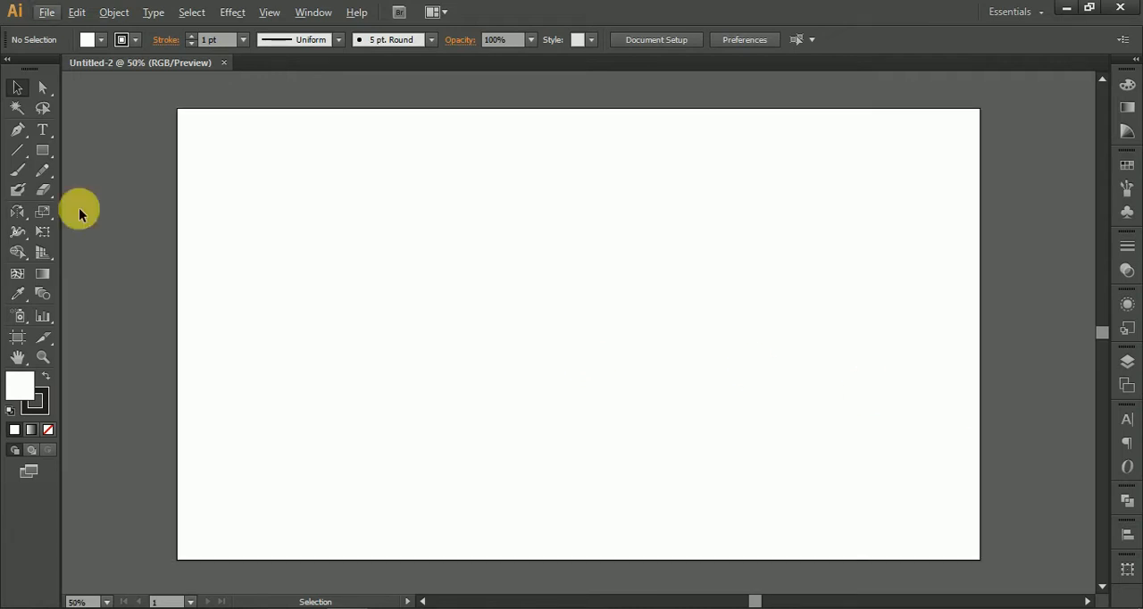
pyautogui.click(41, 154)
pyautogui.click(115, 209)
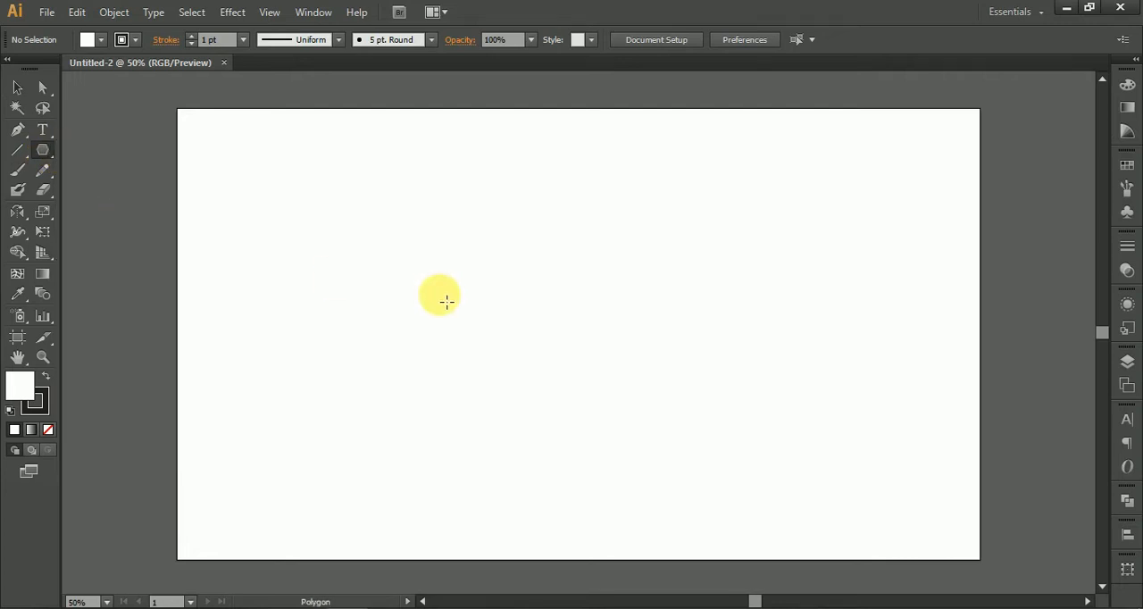
pyautogui.hotkey('ctrl', '1')
pyautogui.hotkey('ctrl', '-')
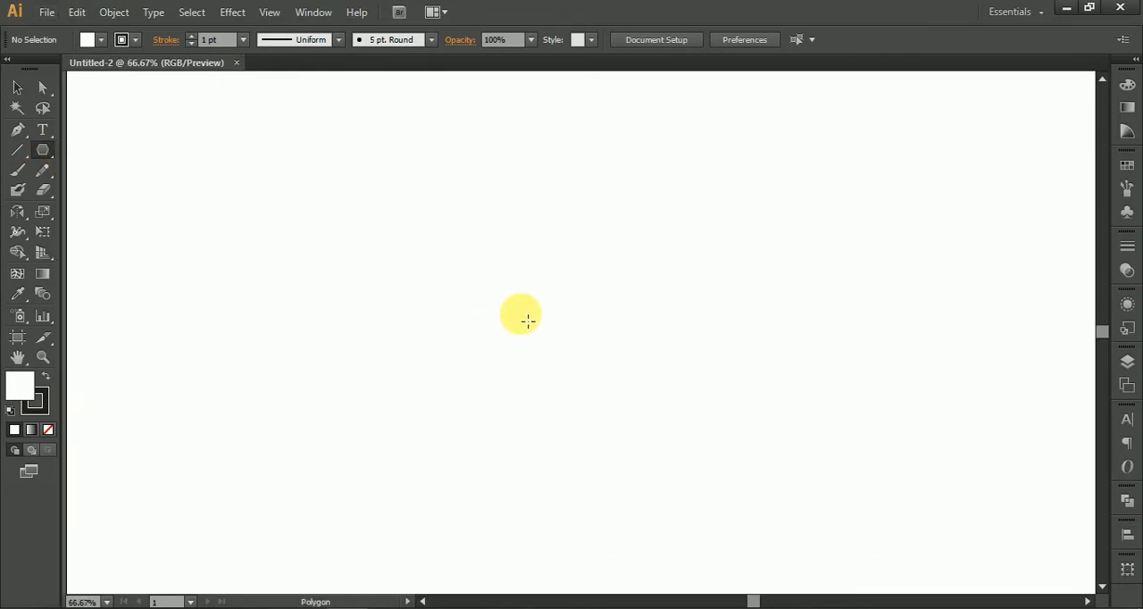
pyautogui.moveTo(521, 316); pyautogui.dragTo(544, 343)
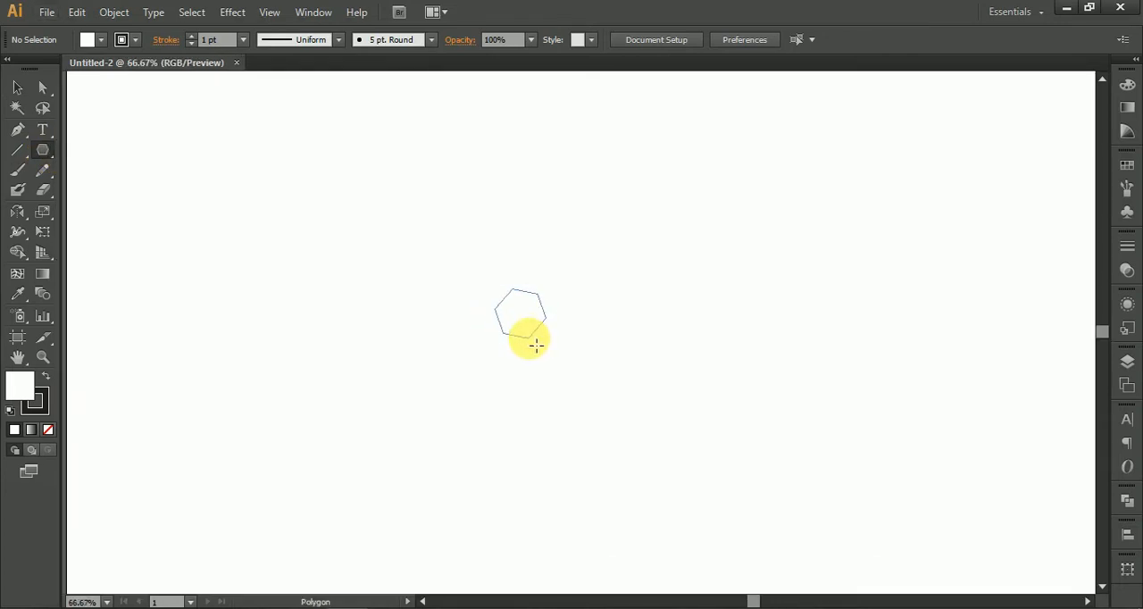
pyautogui.moveTo(536, 346)
pyautogui.mouseDown()
pyautogui.moveTo(587, 330)
pyautogui.moveTo(572, 352)
pyautogui.moveTo(525, 363)
pyautogui.mouseUp()
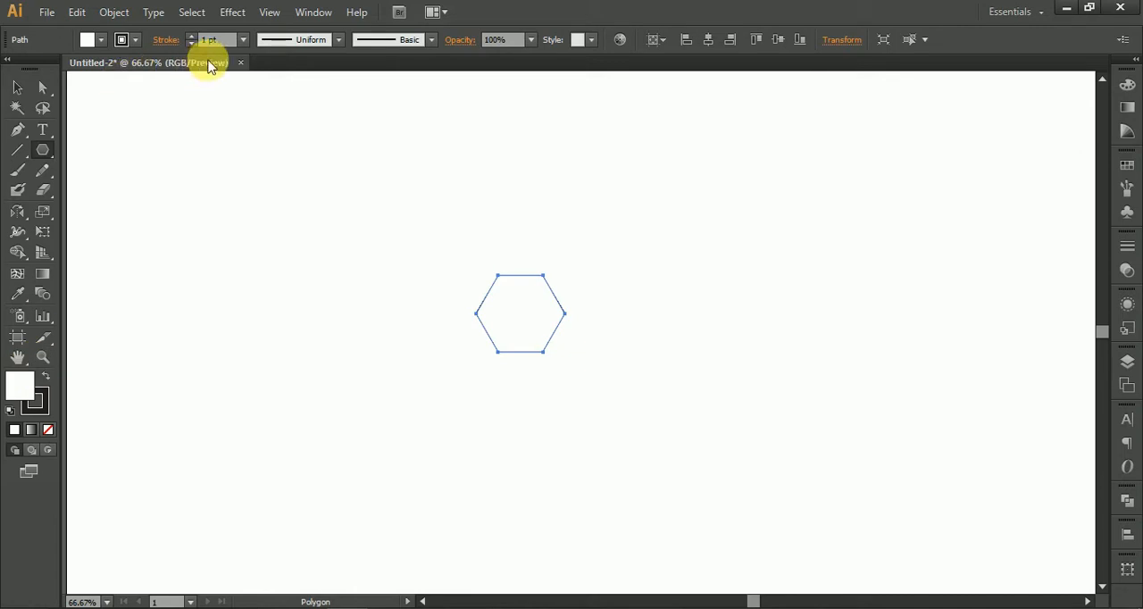
# Step: Set the hexagon's stroke weight to 4 pt and align the stroke to the outside
pyautogui.click(241, 40)
pyautogui.click(253, 150)
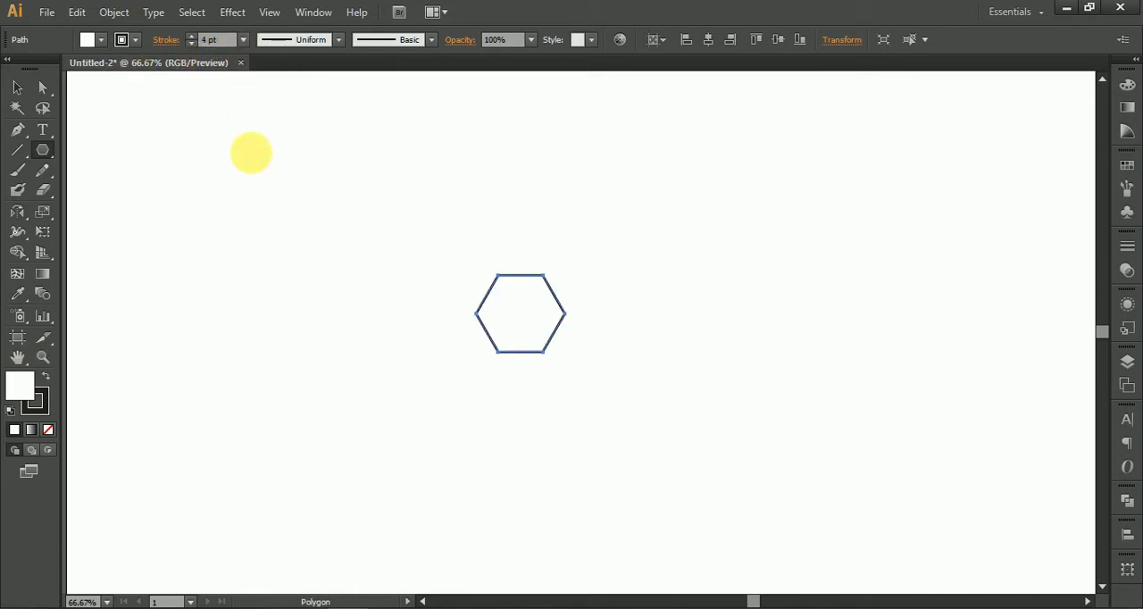
pyautogui.click(167, 39)
pyautogui.click(104, 124)
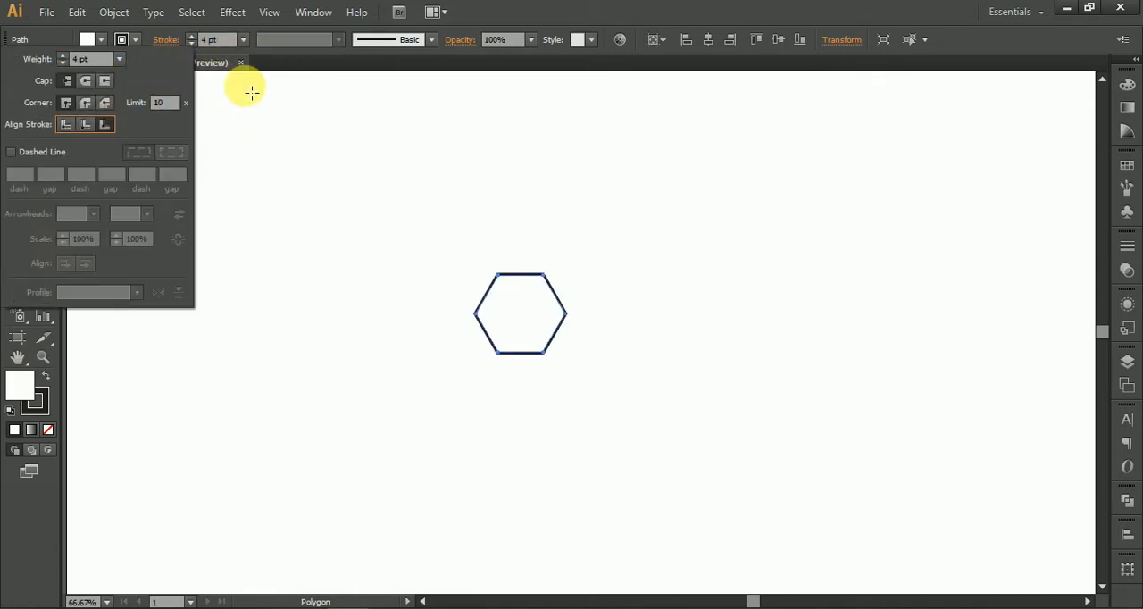
# Step: Set the hexagon's stroke weight to 17 pt and align the stroke to the inside
pyautogui.click(225, 44)
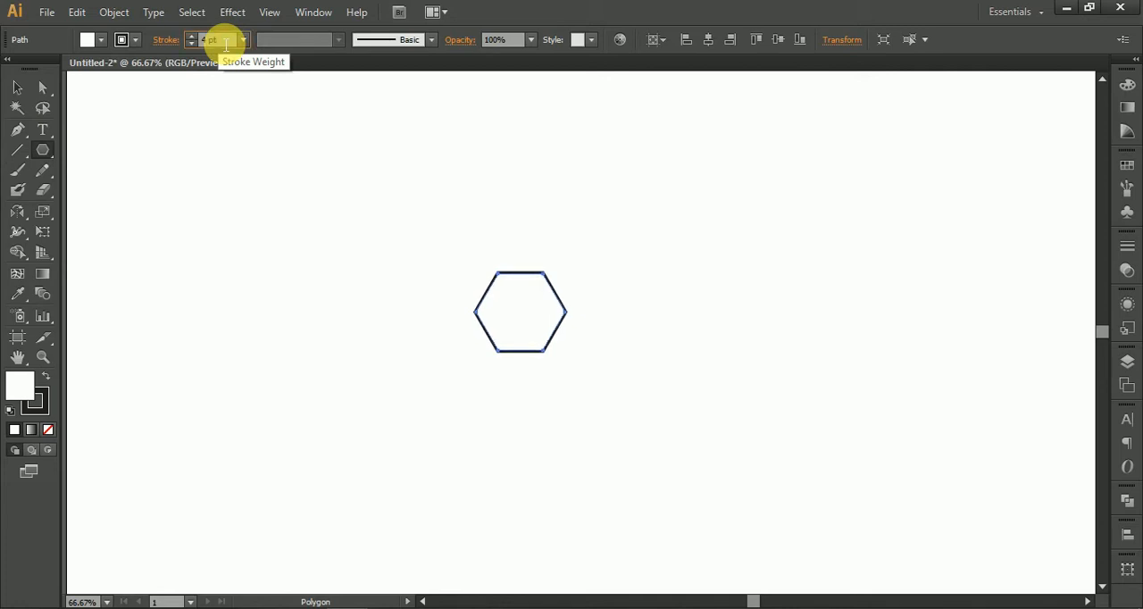
pyautogui.press('Up')
pyautogui.press('Up')
pyautogui.press('Up')
pyautogui.press('Up')
pyautogui.press('Up')
pyautogui.press('Up')
pyautogui.press('Up')
pyautogui.press('Up')
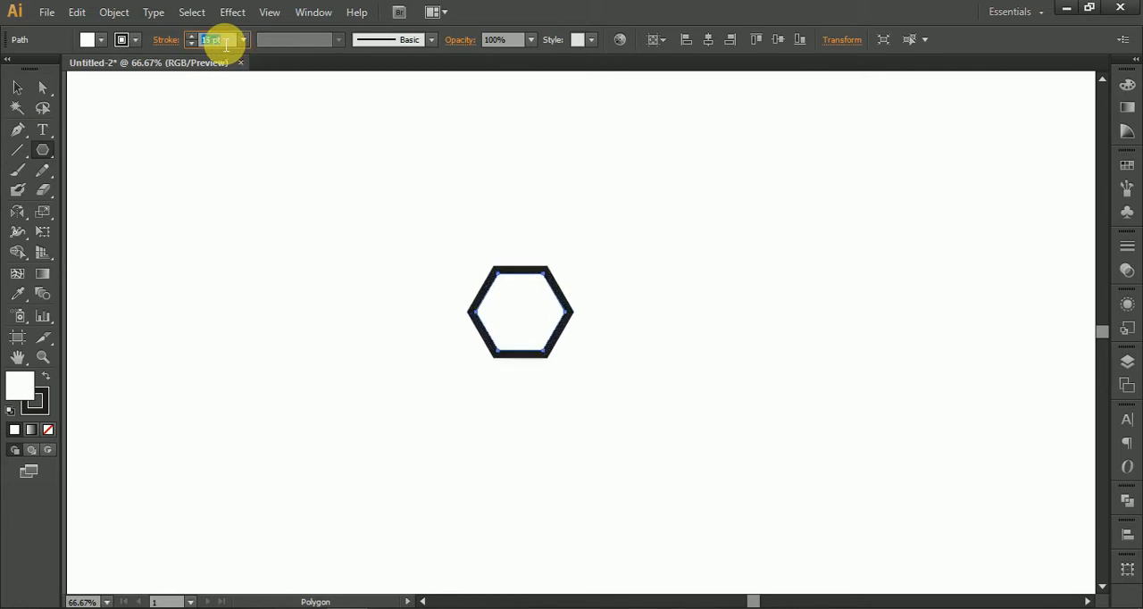
pyautogui.click(164, 39)
pyautogui.click(86, 125)
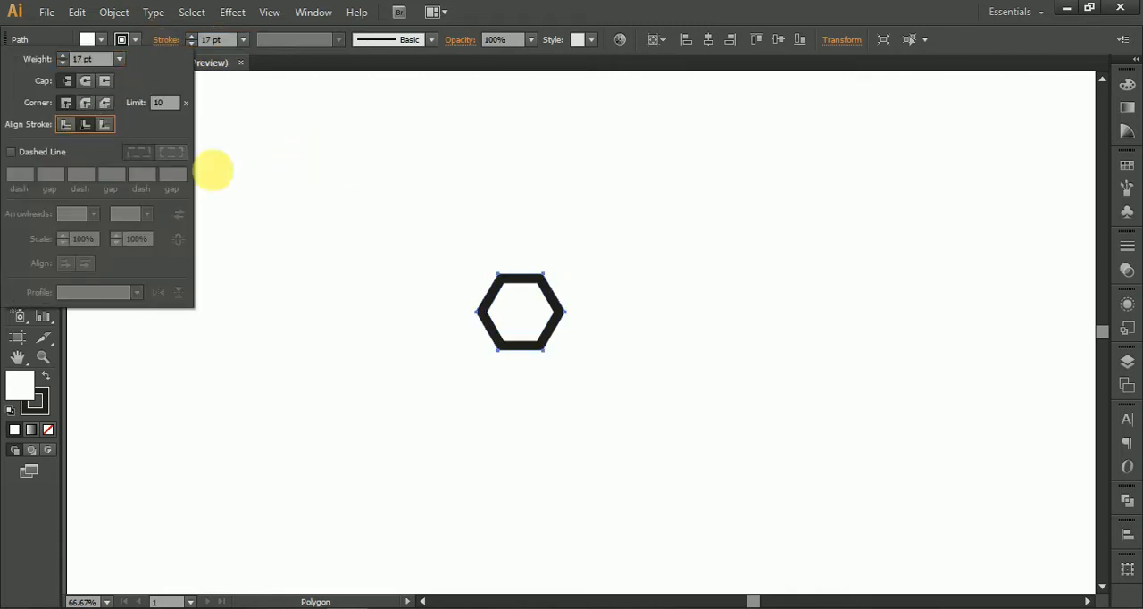
pyautogui.click(483, 234)
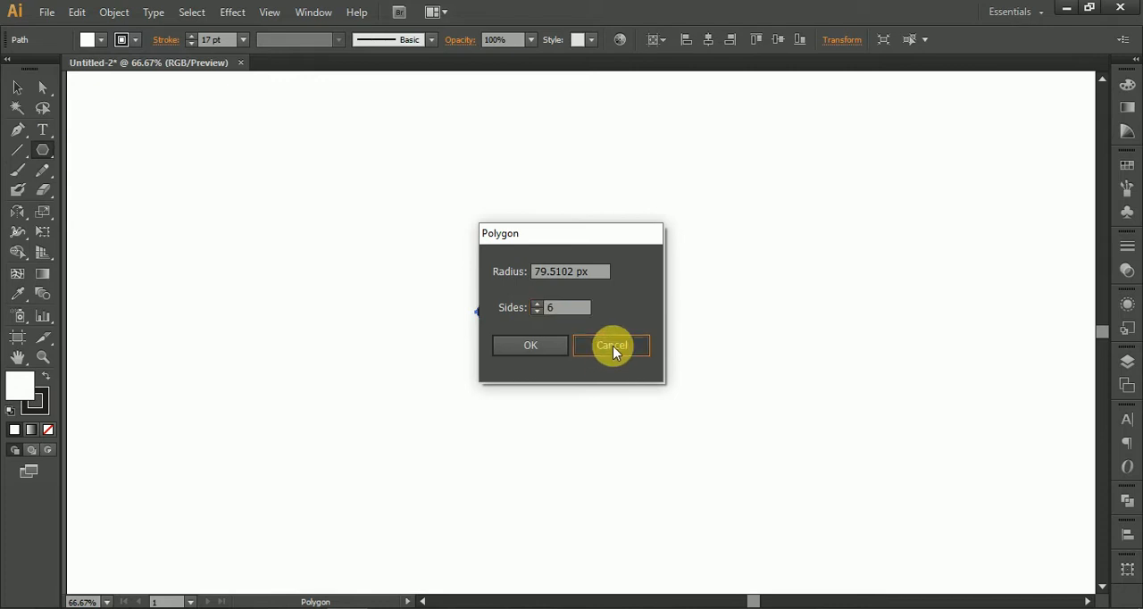
pyautogui.click(612, 346)
pyautogui.click(17, 87)
pyautogui.click(536, 234)
# Step: Remove the hexagon's fill so that only its stroke remains
pyautogui.hotkey('ctrl', '1')
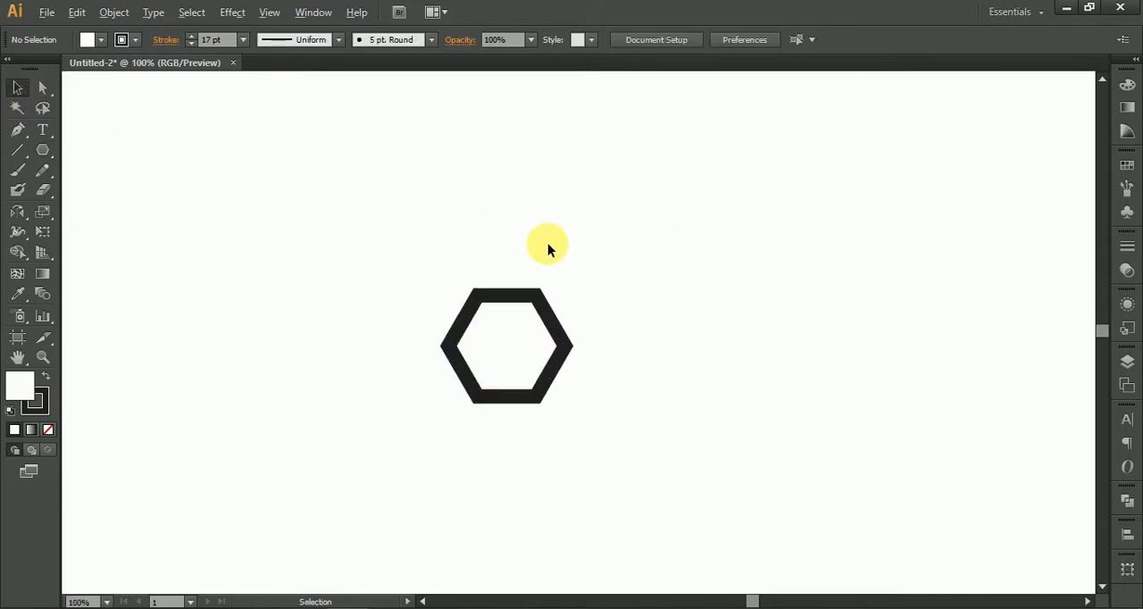
pyautogui.hotkey('ctrl', '+')
pyautogui.click(564, 378)
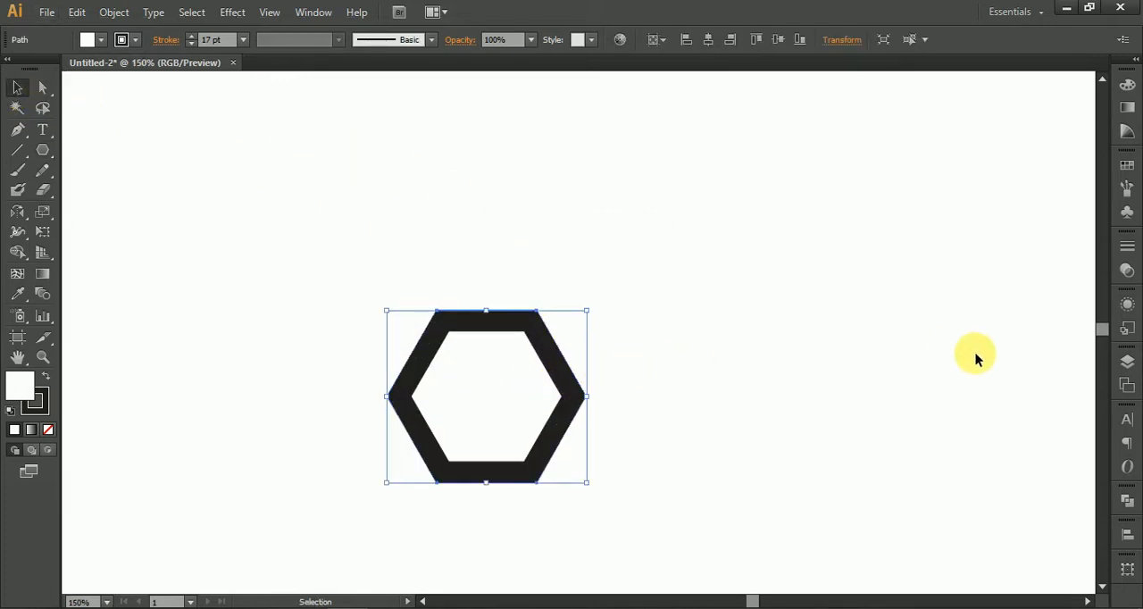
pyautogui.click(48, 431)
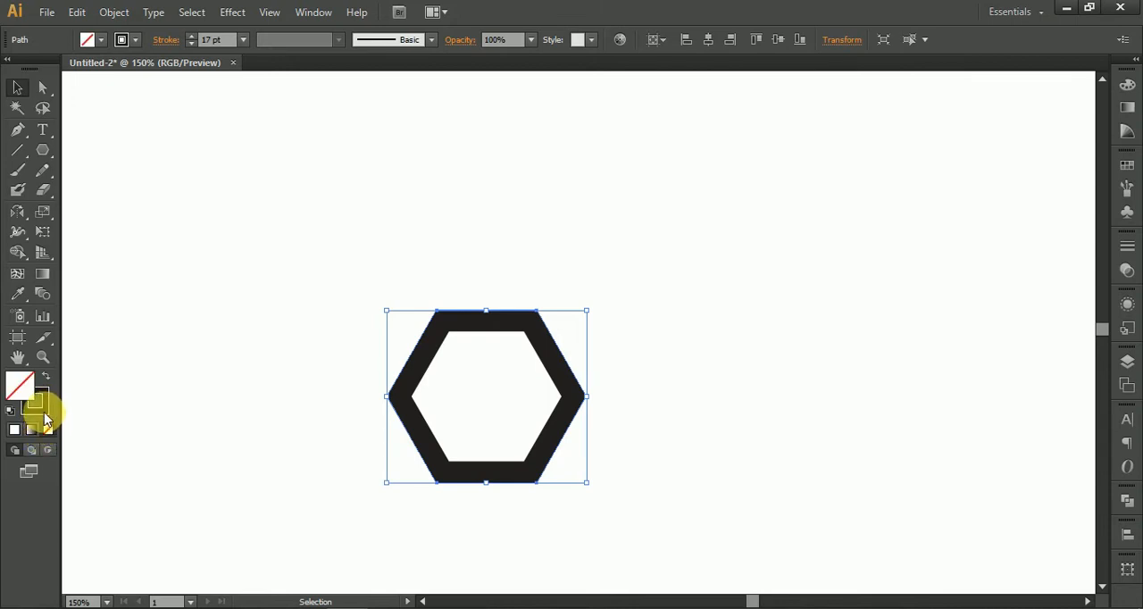
# Step: Apply a radial white-to-black gradient to the hexagon's stroke
pyautogui.click(1127, 106)
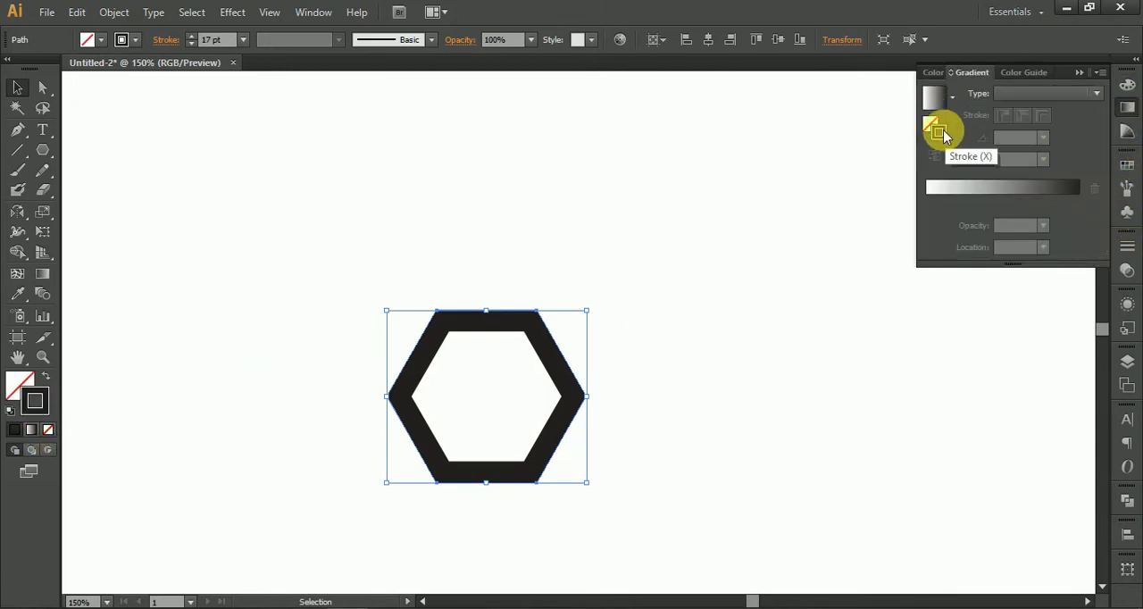
pyautogui.doubleClick(938, 132)
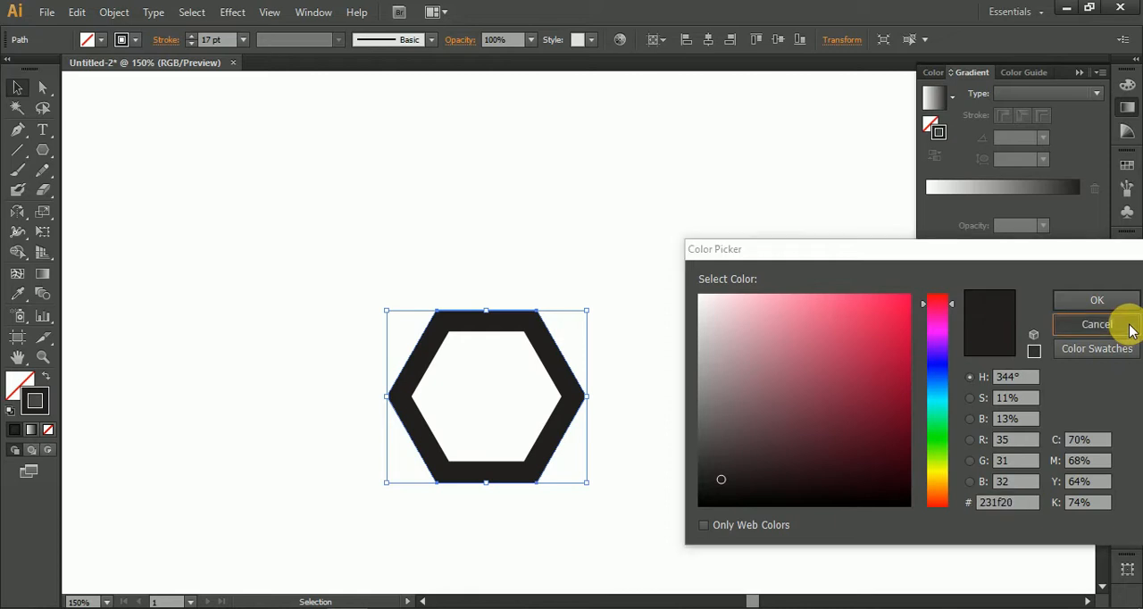
pyautogui.click(1092, 325)
pyautogui.click(940, 102)
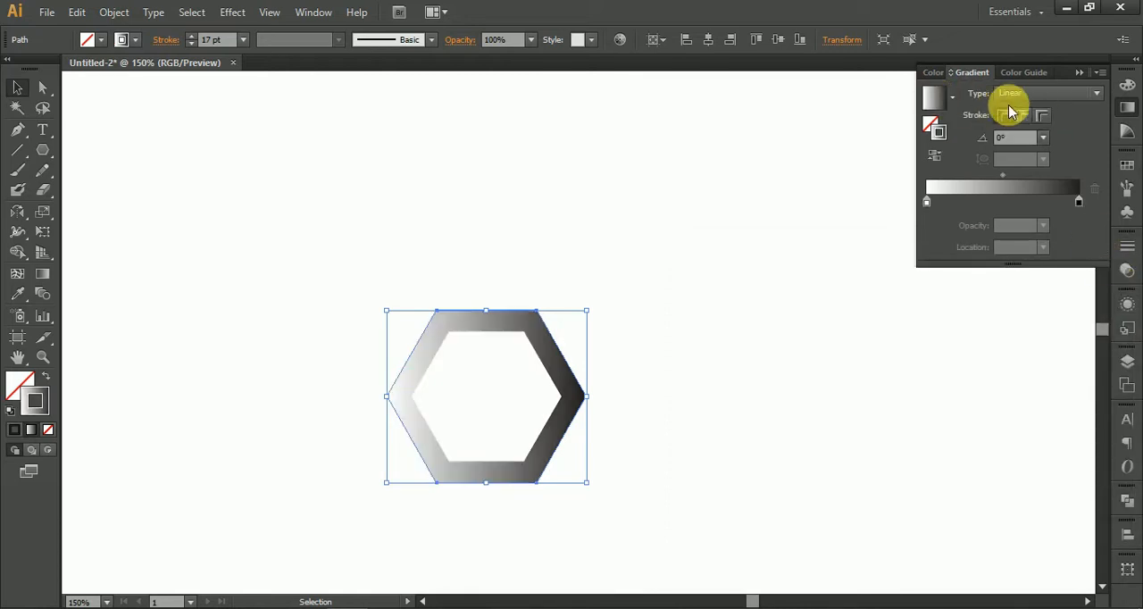
pyautogui.click(1012, 94)
pyautogui.click(977, 126)
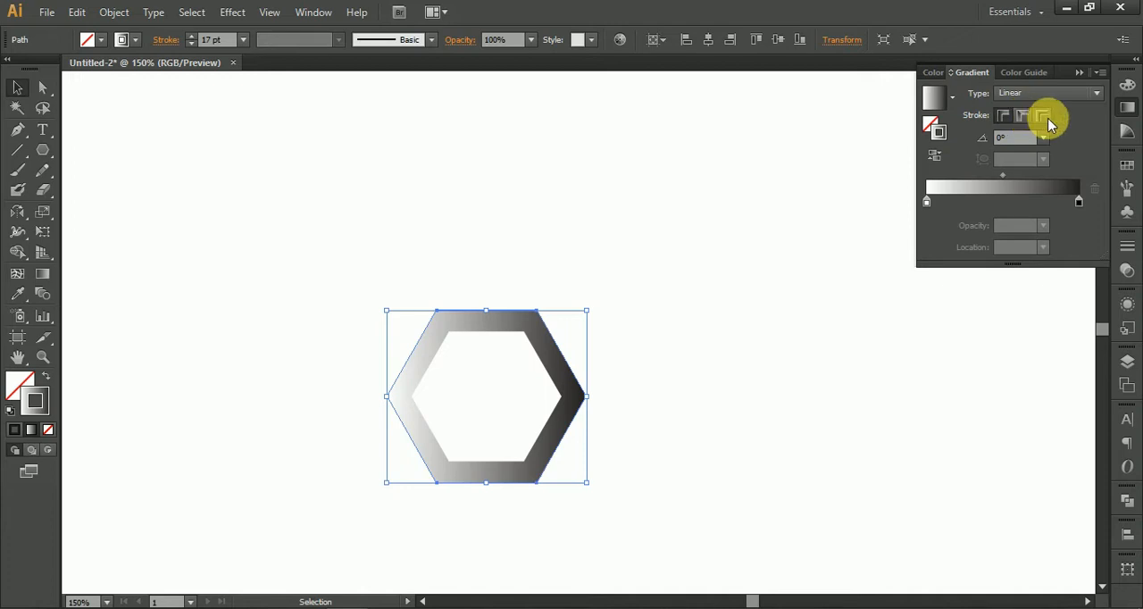
pyautogui.click(1042, 95)
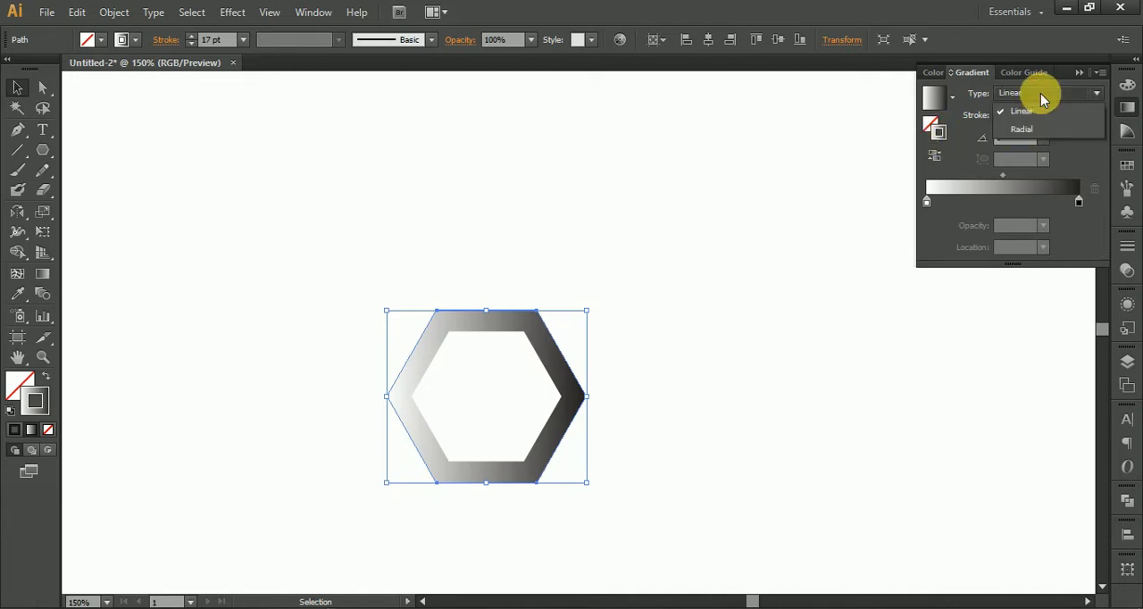
pyautogui.click(1031, 129)
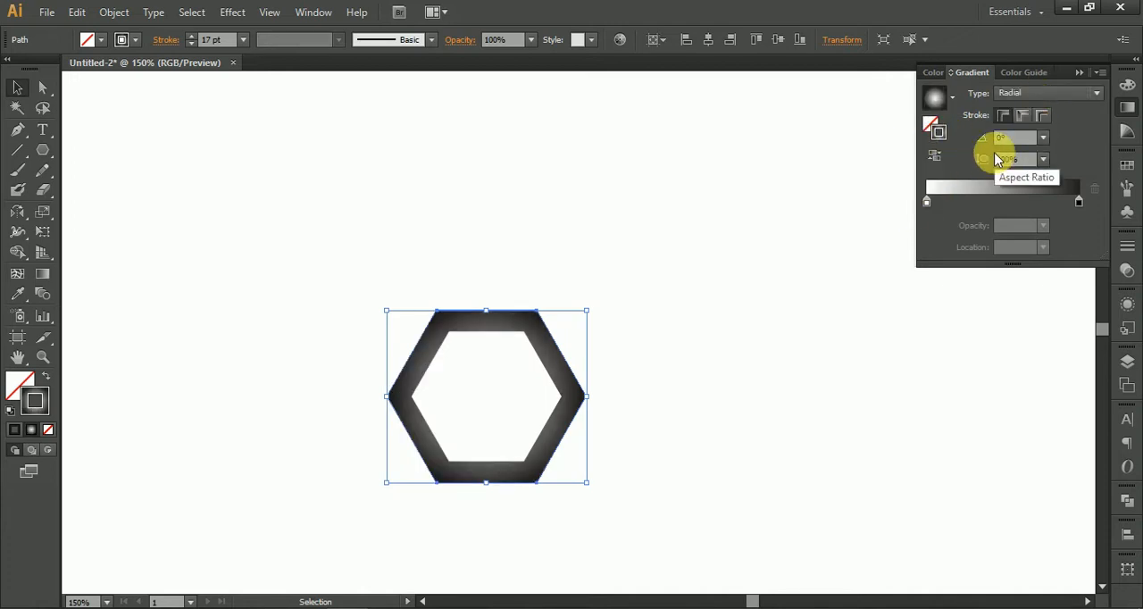
# Step: Shift the stroke gradient's white stop inward to just over a quarter of the ramp, with the black stop at 100%
pyautogui.scroll(4, 503, 402)
pyautogui.scroll(1, 504, 399)
pyautogui.scroll(-3, 508, 400)
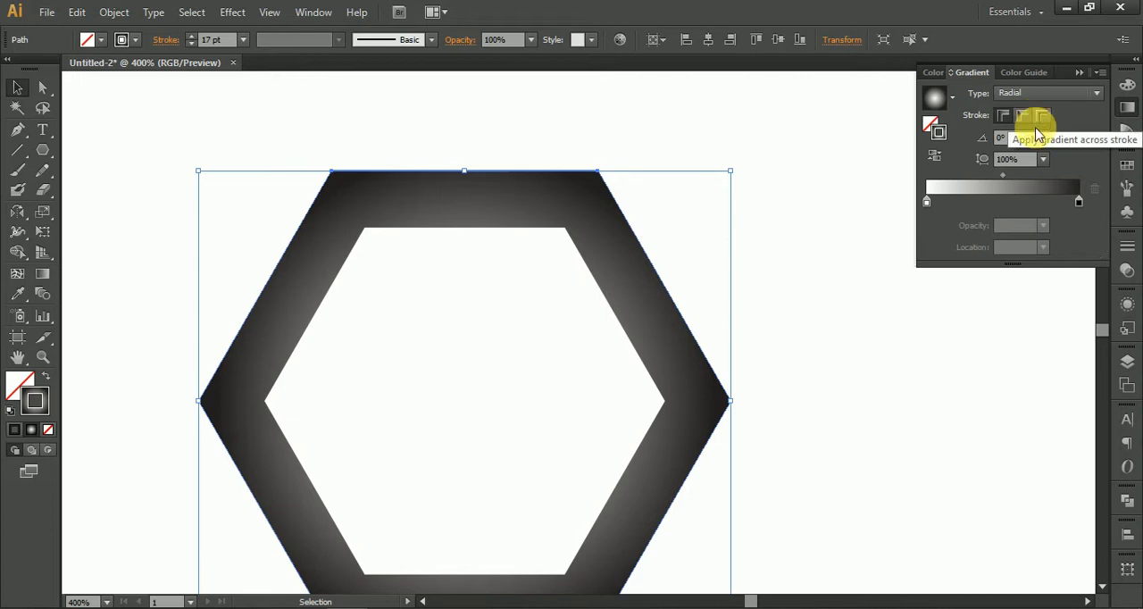
pyautogui.moveTo(925, 201); pyautogui.dragTo(975, 211)
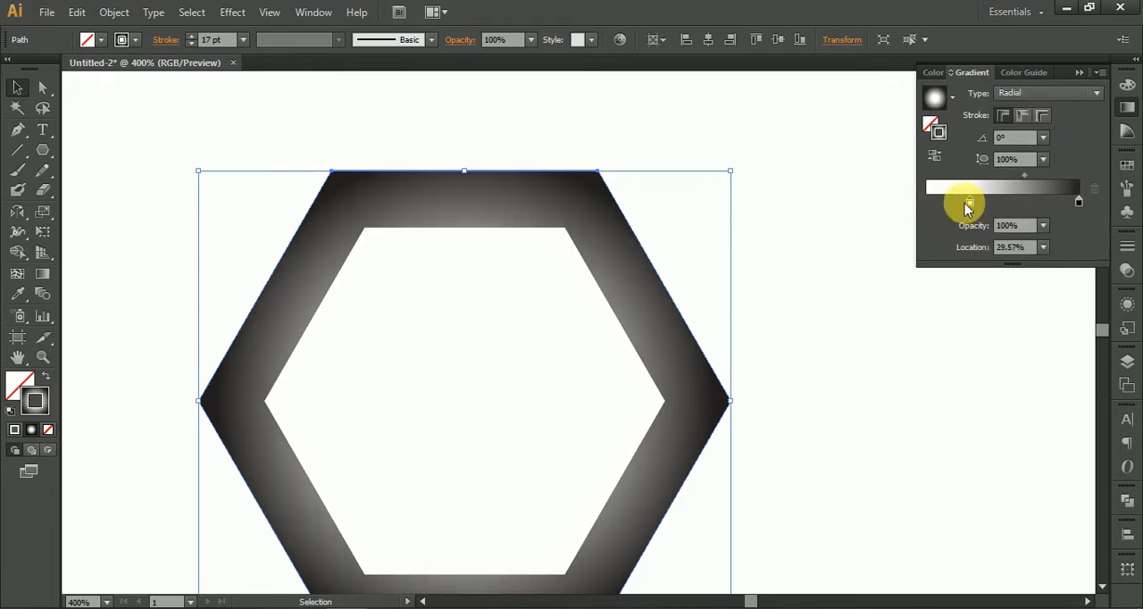
pyautogui.moveTo(1079, 203)
pyautogui.mouseDown()
pyautogui.moveTo(1033, 198)
pyautogui.moveTo(1115, 208)
pyautogui.mouseUp()
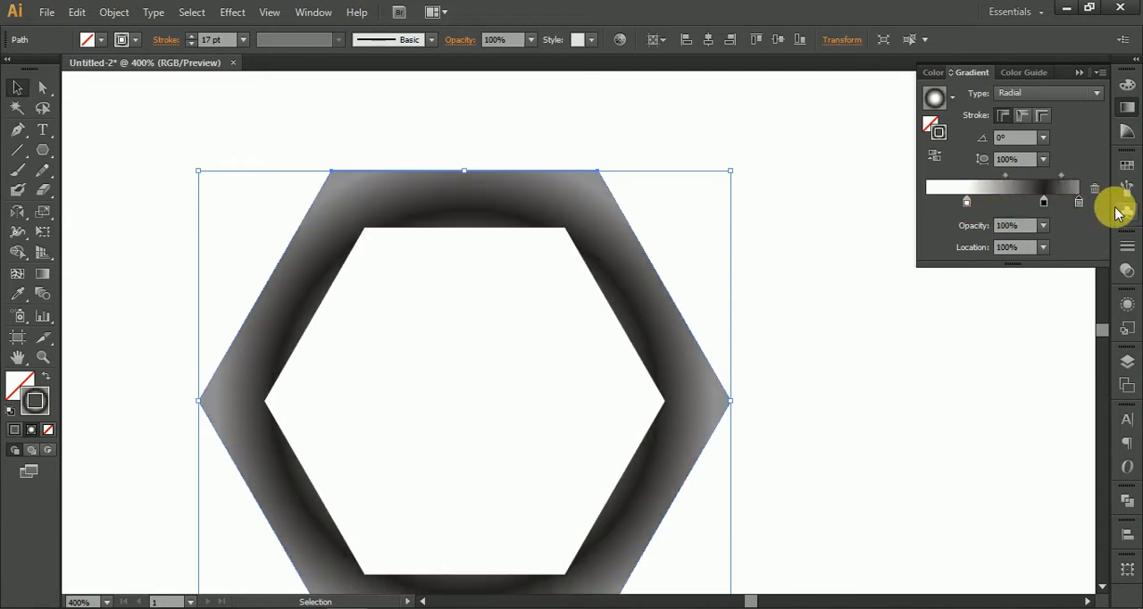
pyautogui.hotkey('ctrl', 'z')
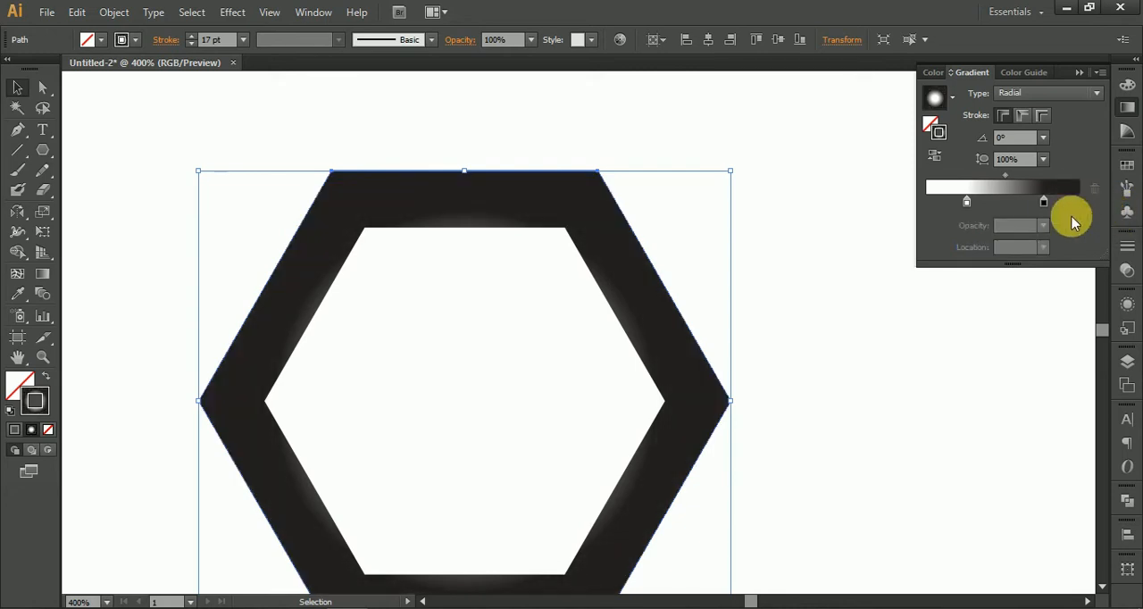
pyautogui.moveTo(1044, 202); pyautogui.dragTo(1127, 198)
pyautogui.click(847, 239)
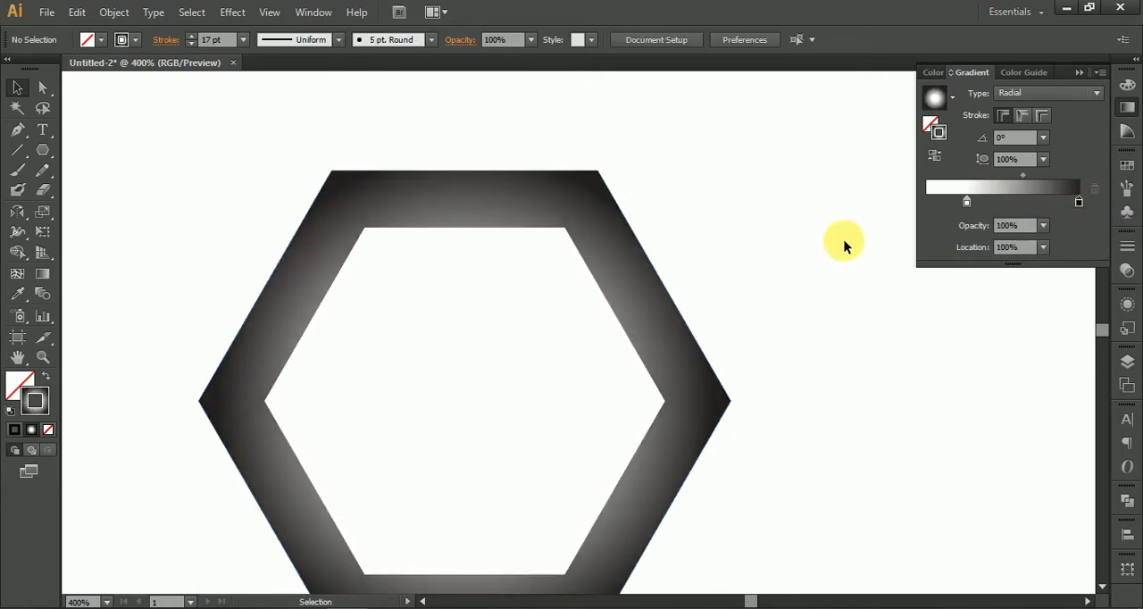
pyautogui.scroll(-4, 816, 258)
pyautogui.moveTo(812, 262); pyautogui.dragTo(543, 256)
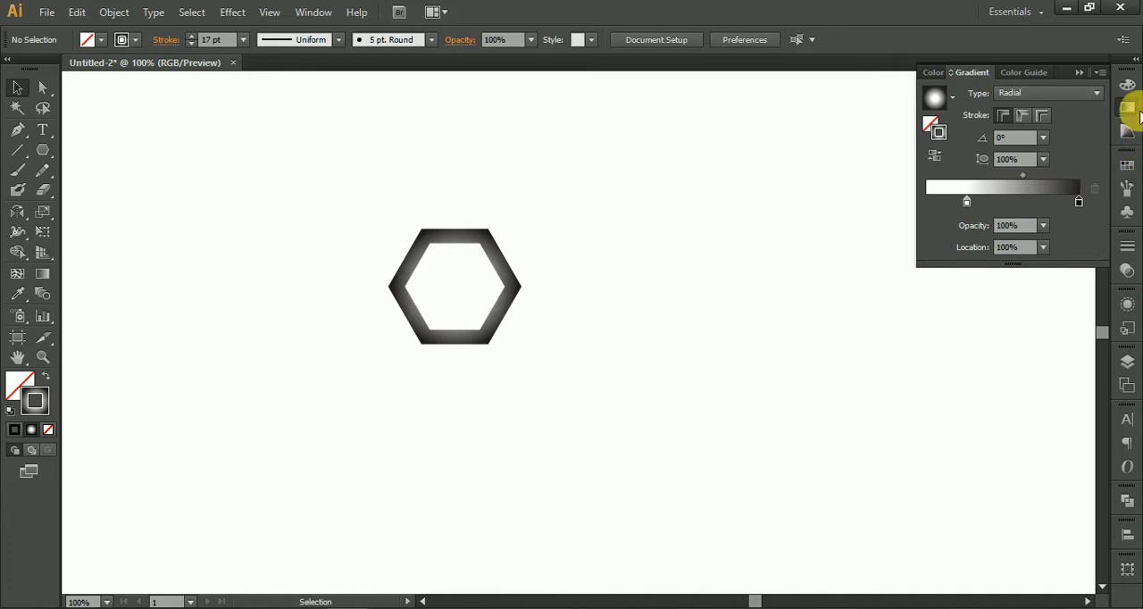
pyautogui.click(1079, 72)
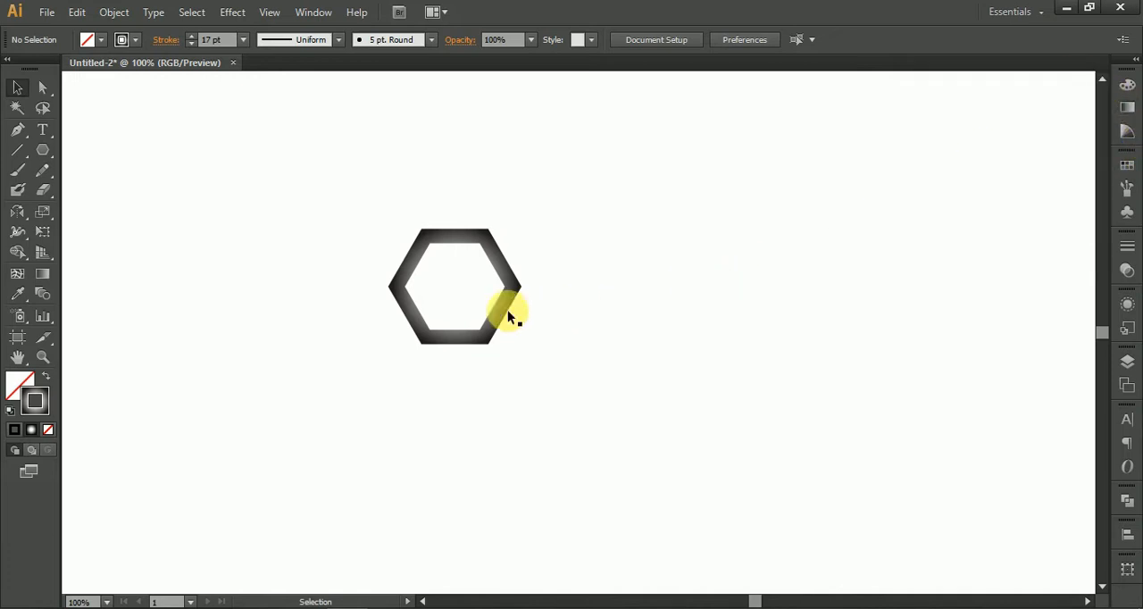
# Step: Scale the hexagon down proportionally to about 126 × 109 px and keep it selected
pyautogui.scroll(-5, 509, 317)
pyautogui.scroll(5, 505, 308)
pyautogui.click(511, 279)
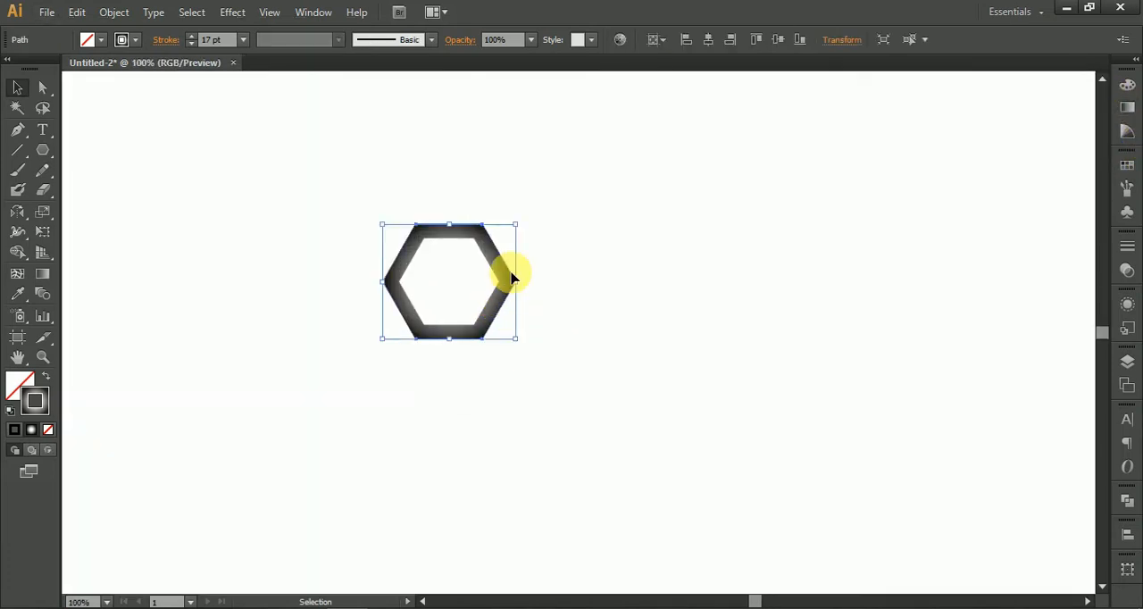
pyautogui.scroll(2, 510, 279)
pyautogui.moveTo(538, 237)
pyautogui.mouseDown()
pyautogui.moveTo(510, 235)
pyautogui.moveTo(509, 255)
pyautogui.mouseUp()
pyautogui.click(577, 247)
pyautogui.click(487, 336)
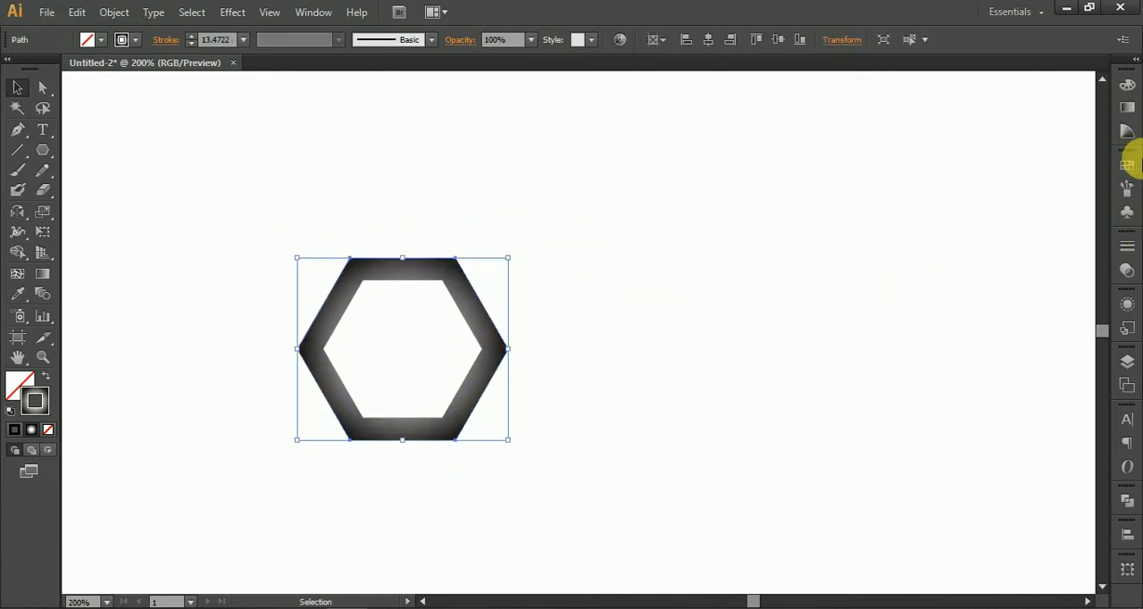
# Step: Add the hexagon to the swatches as a new pattern and open that pattern for editing
pyautogui.click(1128, 188)
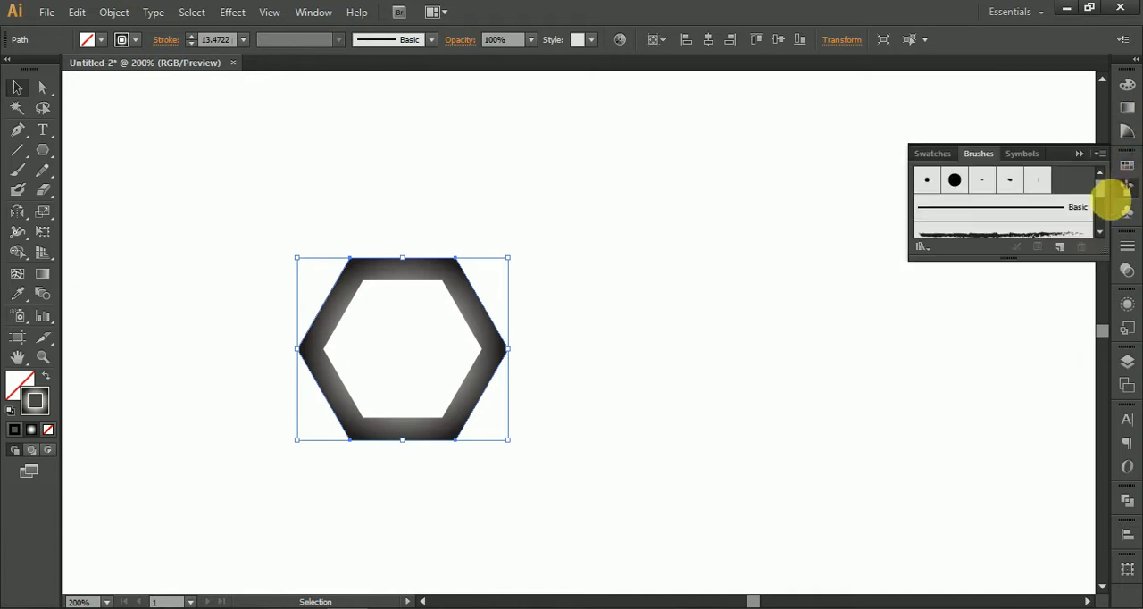
pyautogui.click(933, 153)
pyautogui.moveTo(499, 348); pyautogui.dragTo(954, 205)
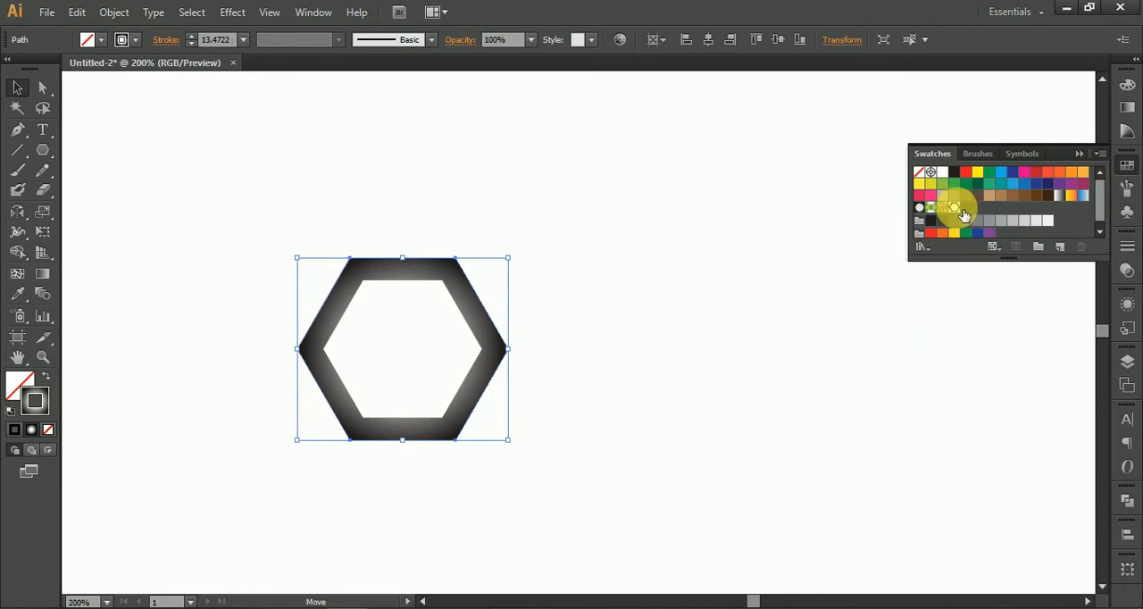
pyautogui.doubleClick(954, 207)
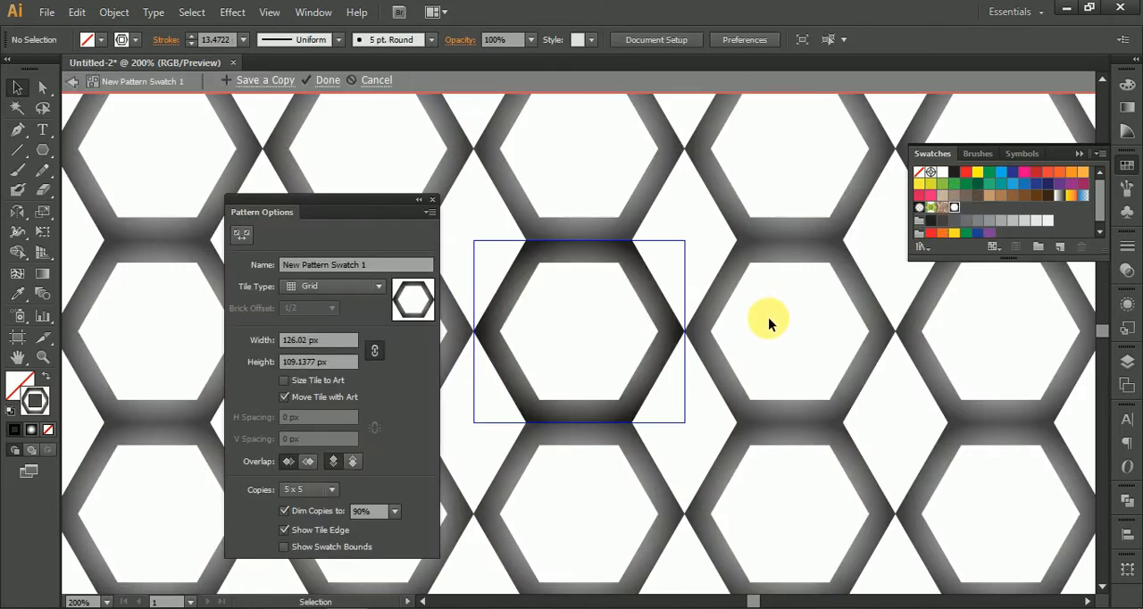
# Step: Set the hexagon pattern's tile type to Brick by Column
pyautogui.hotkey('ctrl', '-')
pyautogui.hotkey('ctrl', '-')
pyautogui.hotkey('ctrl', '-')
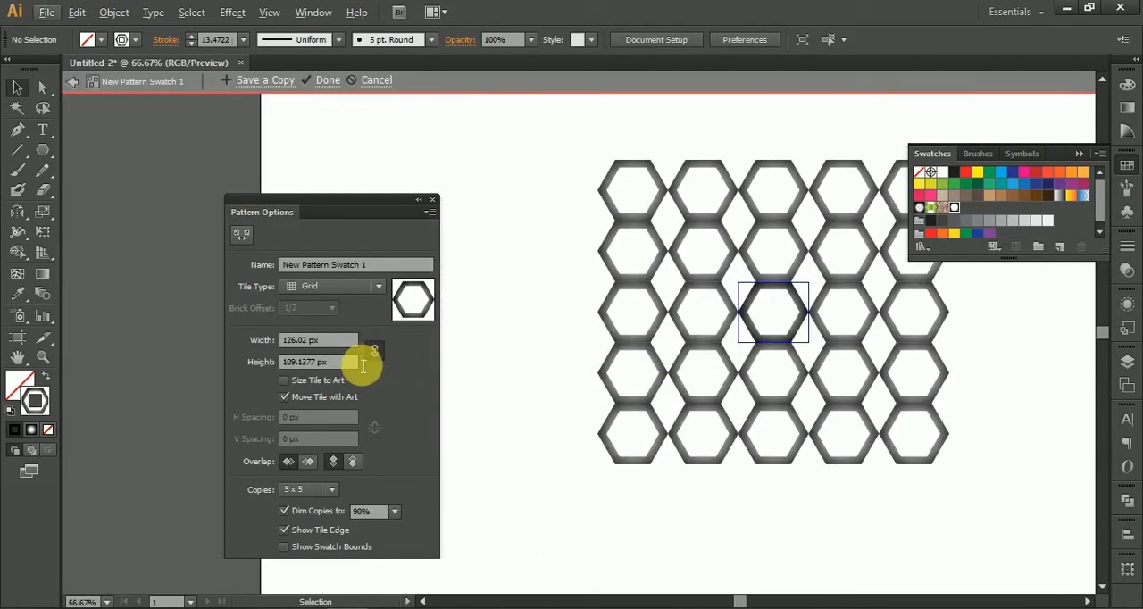
pyautogui.click(348, 287)
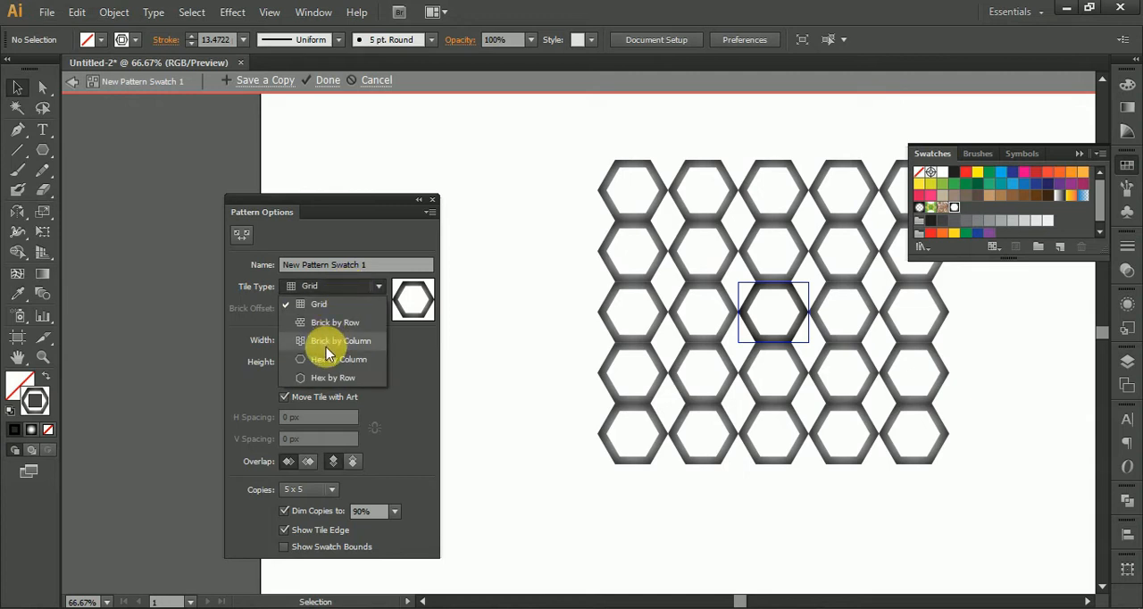
pyautogui.click(331, 331)
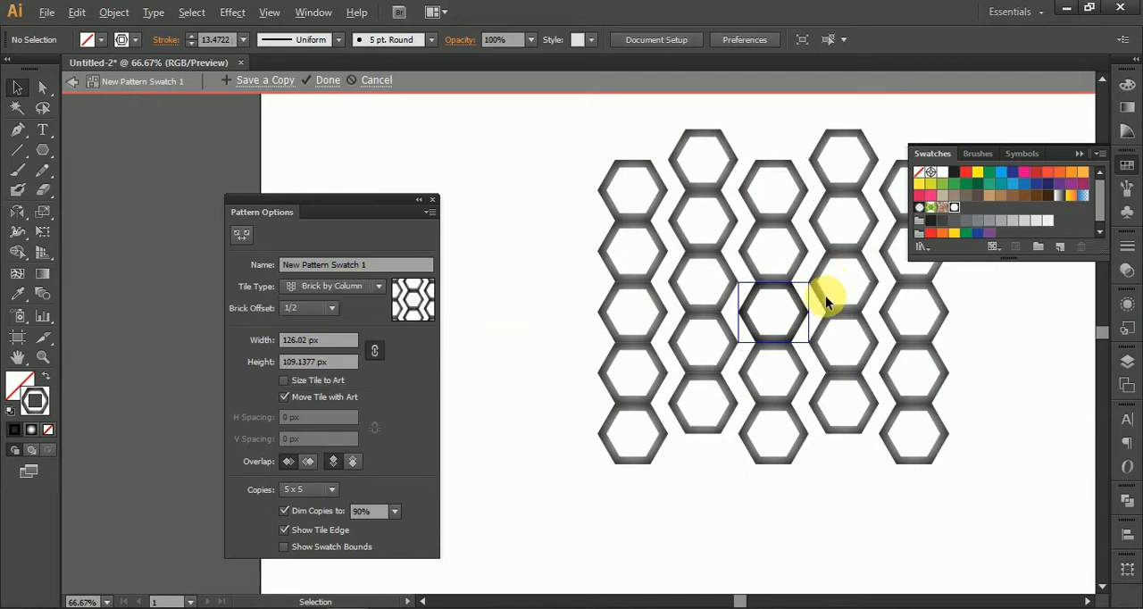
# Step: Scale the hexagon artwork down proportionally about its centre, leaving a narrow gap inside the pattern tile's edge
pyautogui.scroll(3, 804, 295)
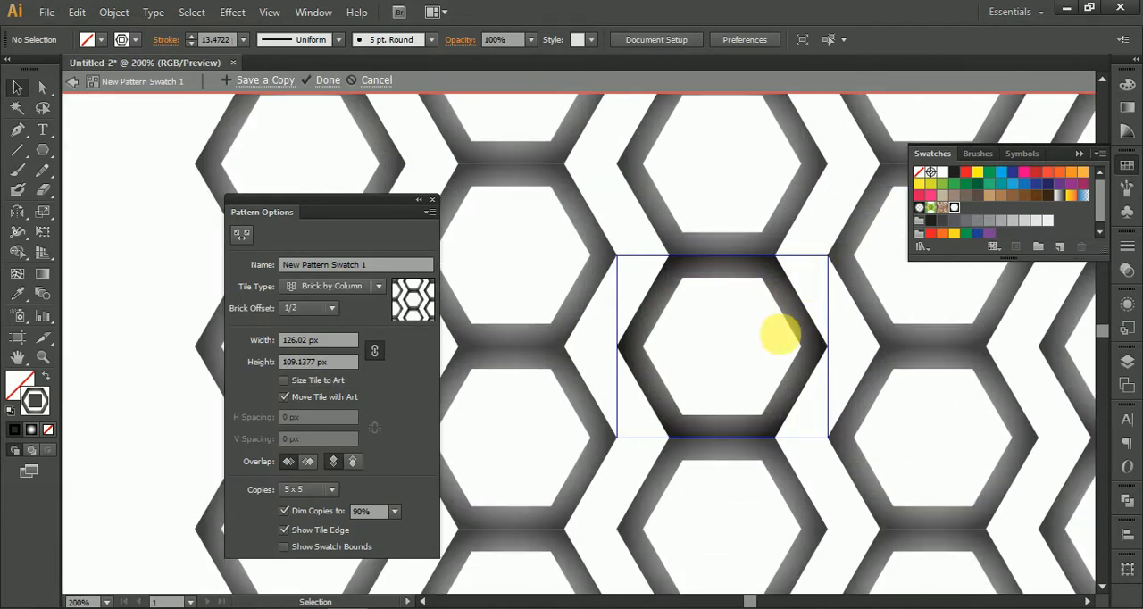
pyautogui.click(781, 334)
pyautogui.moveTo(836, 258); pyautogui.dragTo(810, 259)
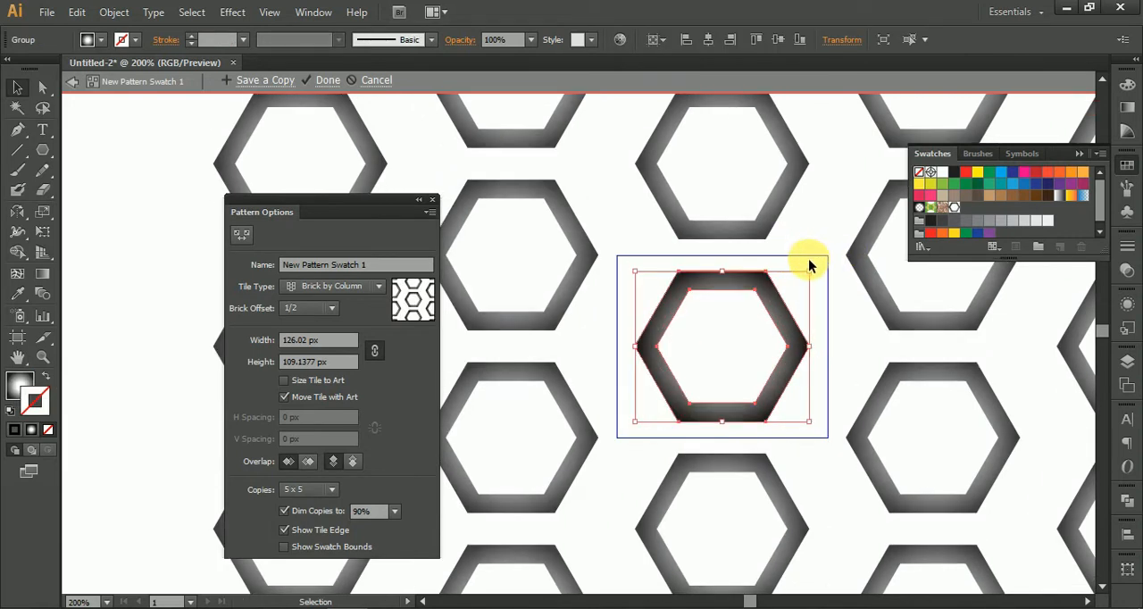
pyautogui.moveTo(810, 272); pyautogui.dragTo(817, 264)
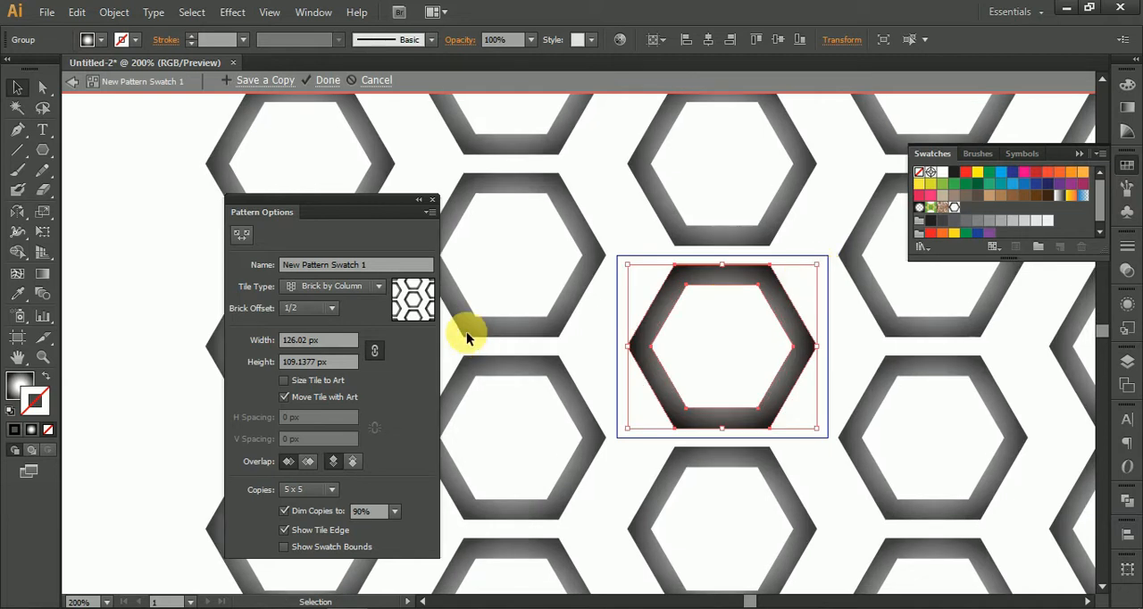
# Step: Try brick offsets of 2/3, 3/5 and 4/5 for the hexagon pattern's columns
pyautogui.click(313, 307)
pyautogui.click(304, 382)
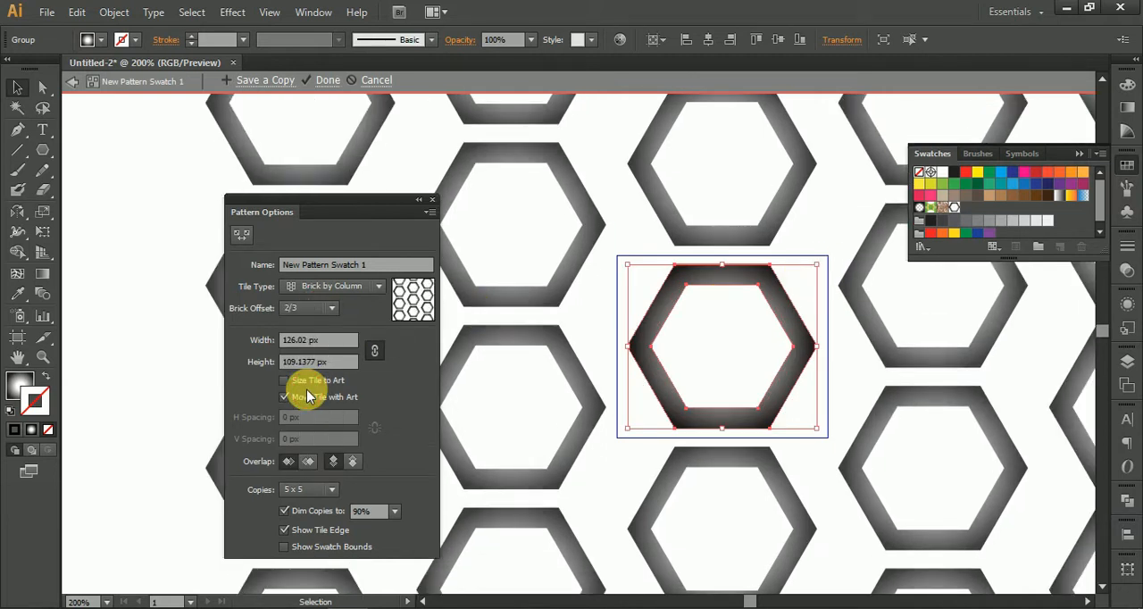
pyautogui.click(309, 308)
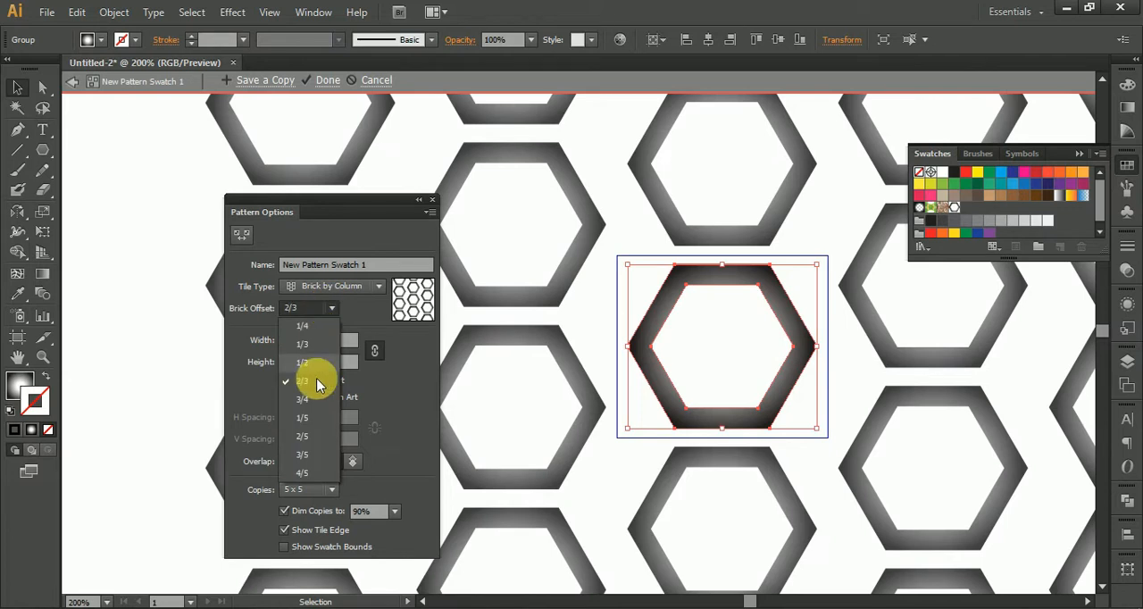
pyautogui.click(311, 456)
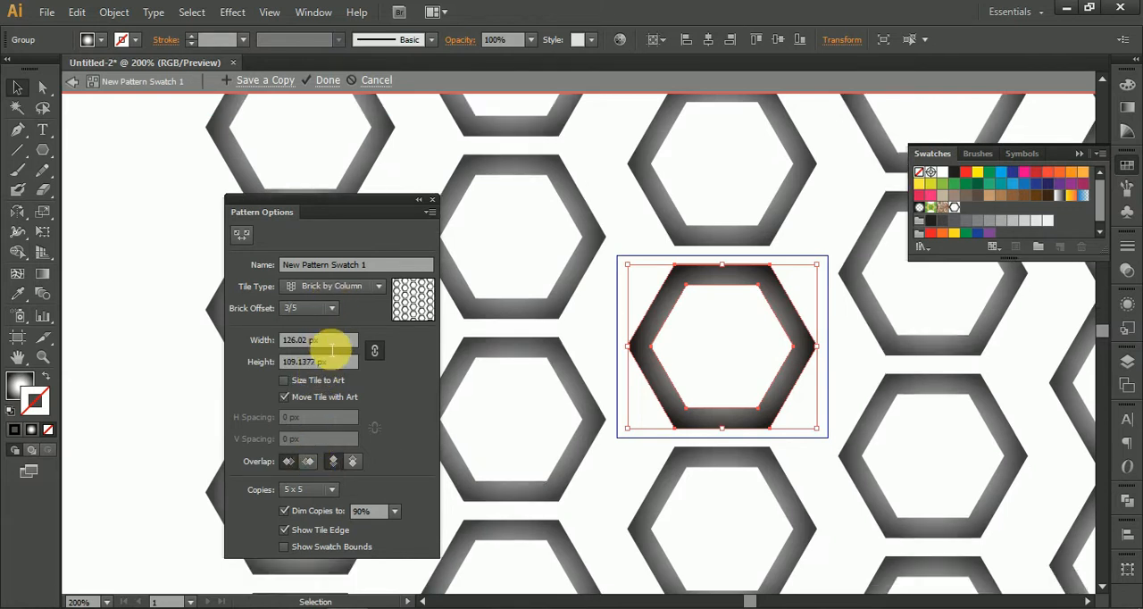
pyautogui.click(310, 307)
pyautogui.click(312, 484)
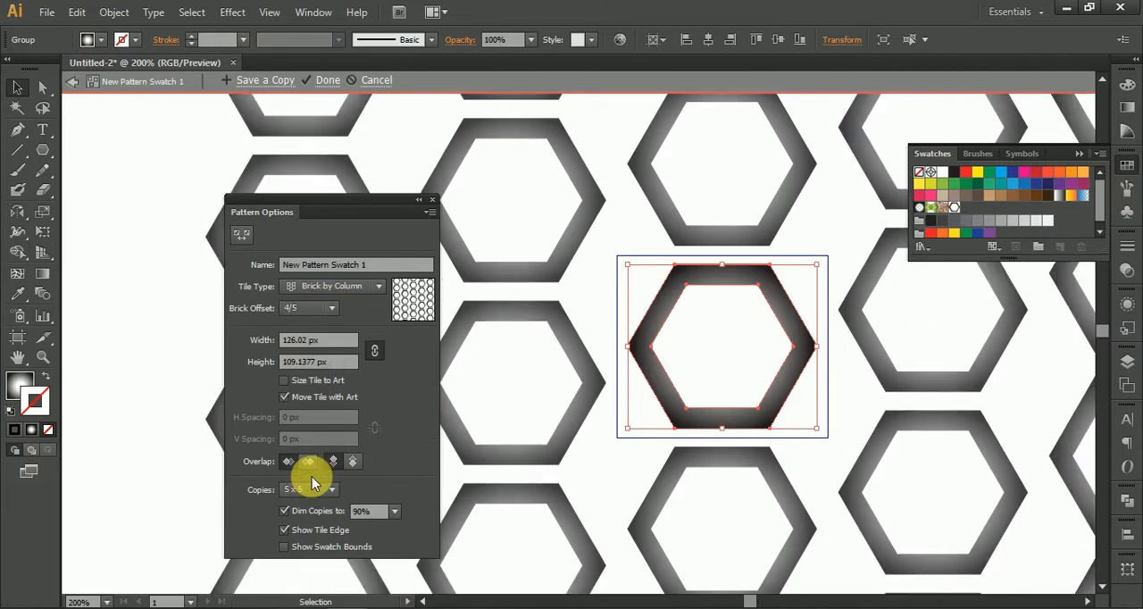
pyautogui.click(310, 307)
pyautogui.click(310, 462)
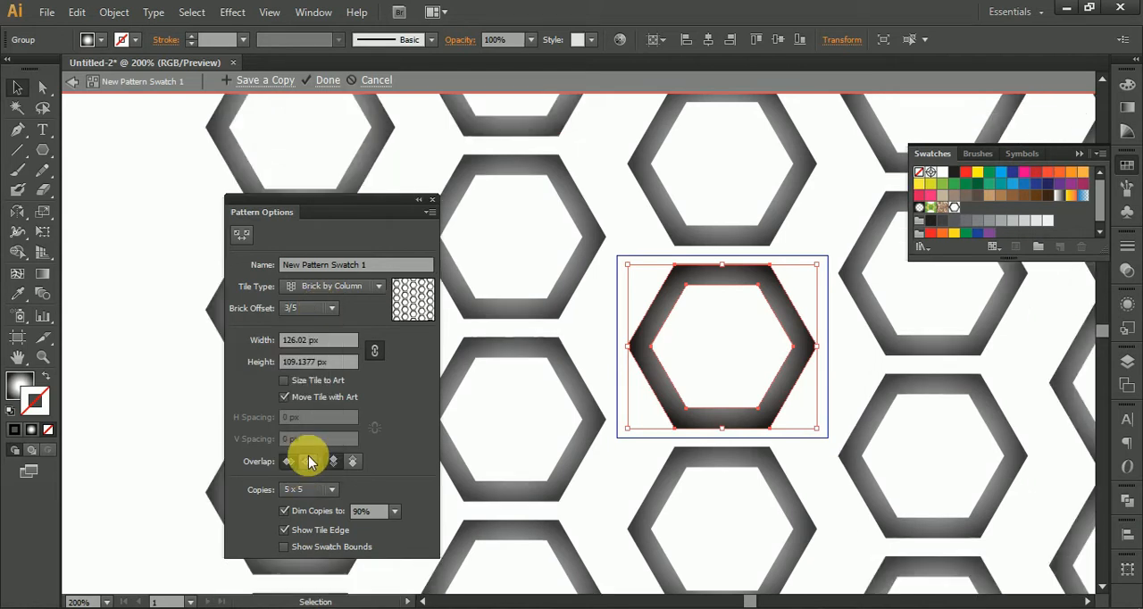
# Step: Set the pattern's tile type to Hex by Column and finish editing the pattern
pyautogui.click(366, 293)
pyautogui.click(339, 361)
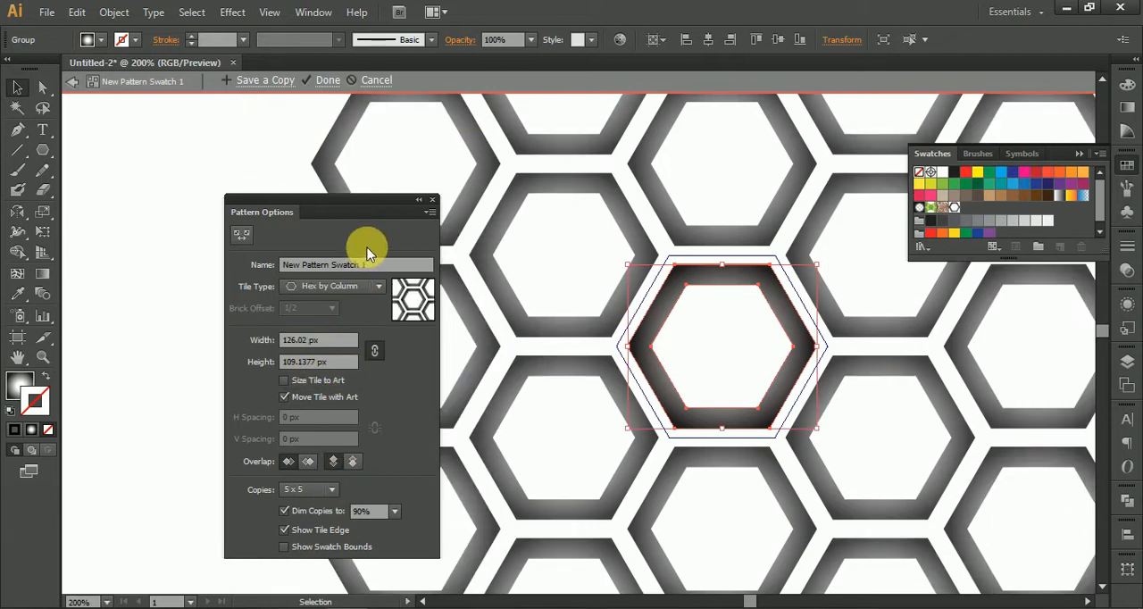
pyautogui.click(329, 82)
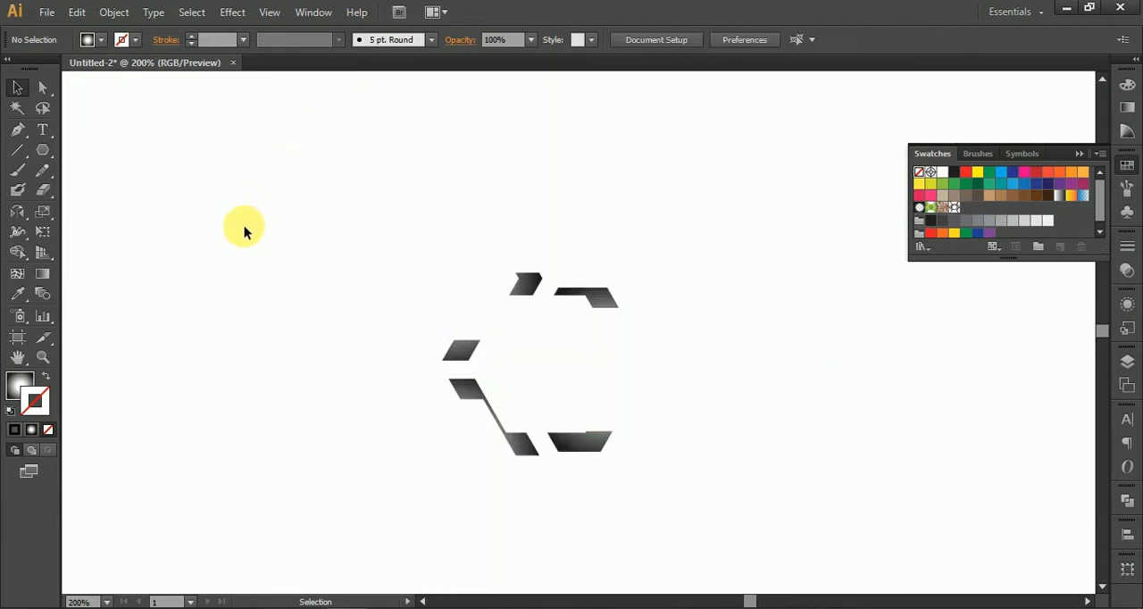
# Step: Delete the original hexagon shape from the artboard
pyautogui.hotkey('ctrl', '0')
pyautogui.moveTo(403, 354); pyautogui.dragTo(370, 345)
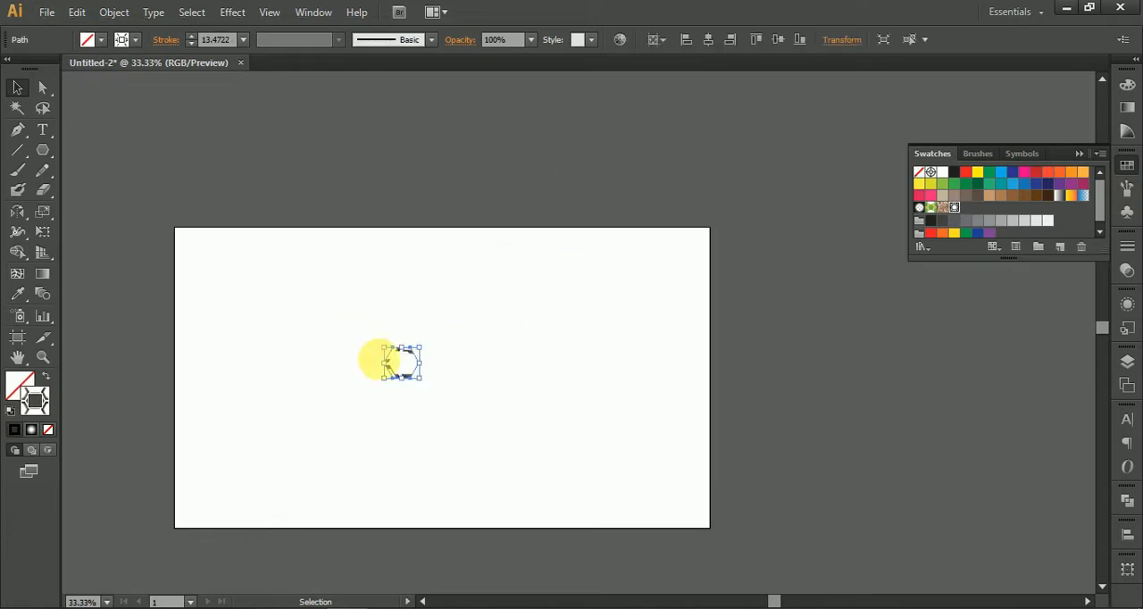
pyautogui.moveTo(403, 377); pyautogui.dragTo(566, 223)
pyautogui.hotkey('ctrl', 'z')
pyautogui.press('Delete')
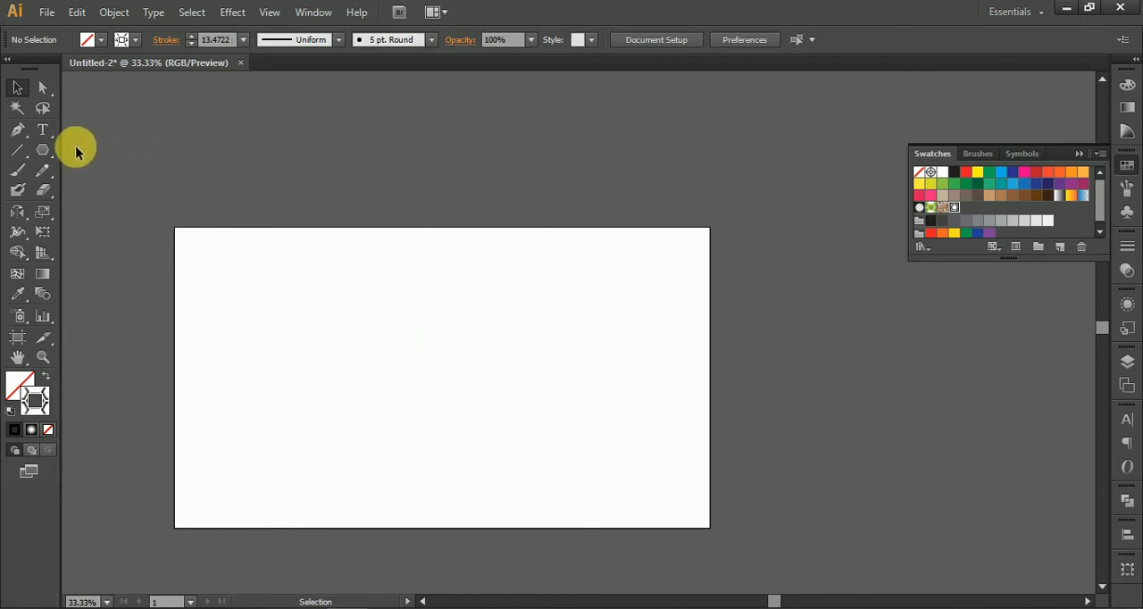
# Step: Create an artboard-sized rectangle and swap its fill and stroke so that the honeycomb pattern fills it
pyautogui.moveTo(45, 156); pyautogui.dragTo(127, 148)
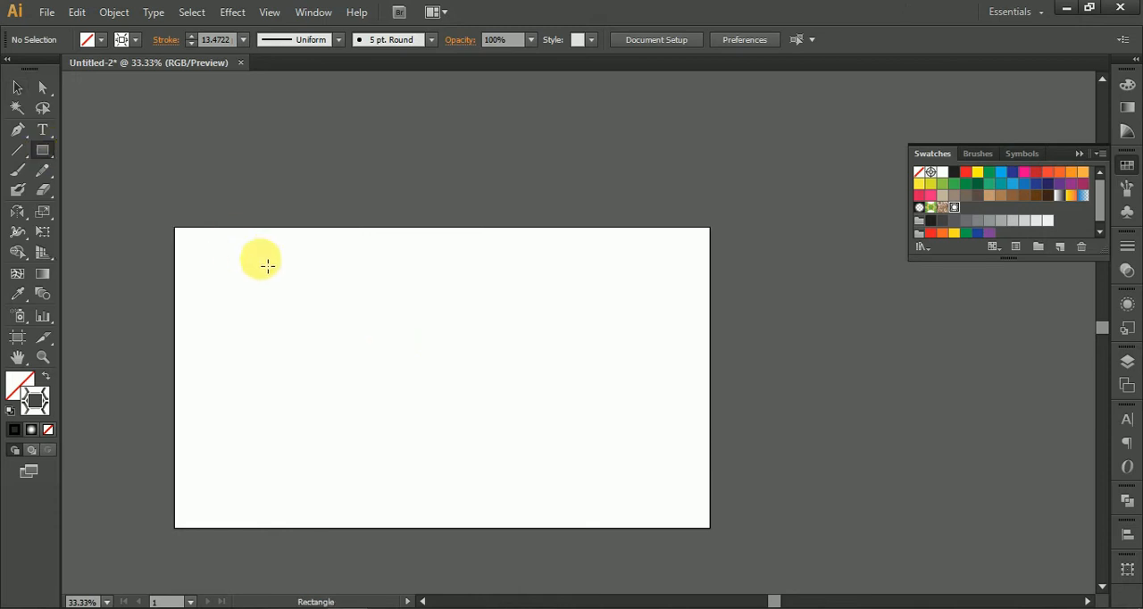
pyautogui.click(272, 267)
pyautogui.click(525, 340)
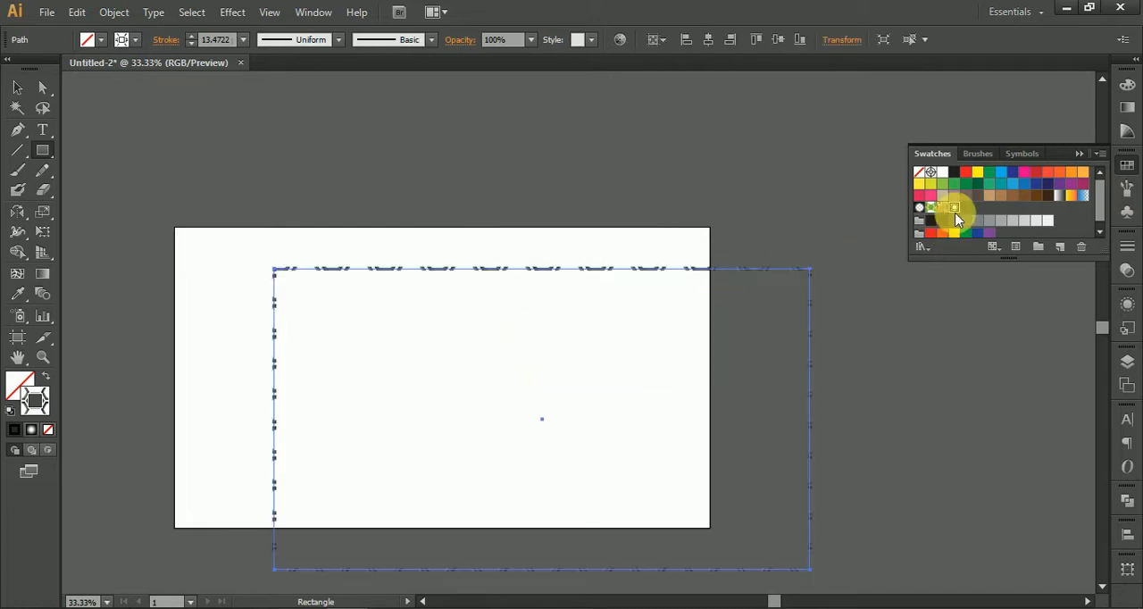
pyautogui.click(48, 376)
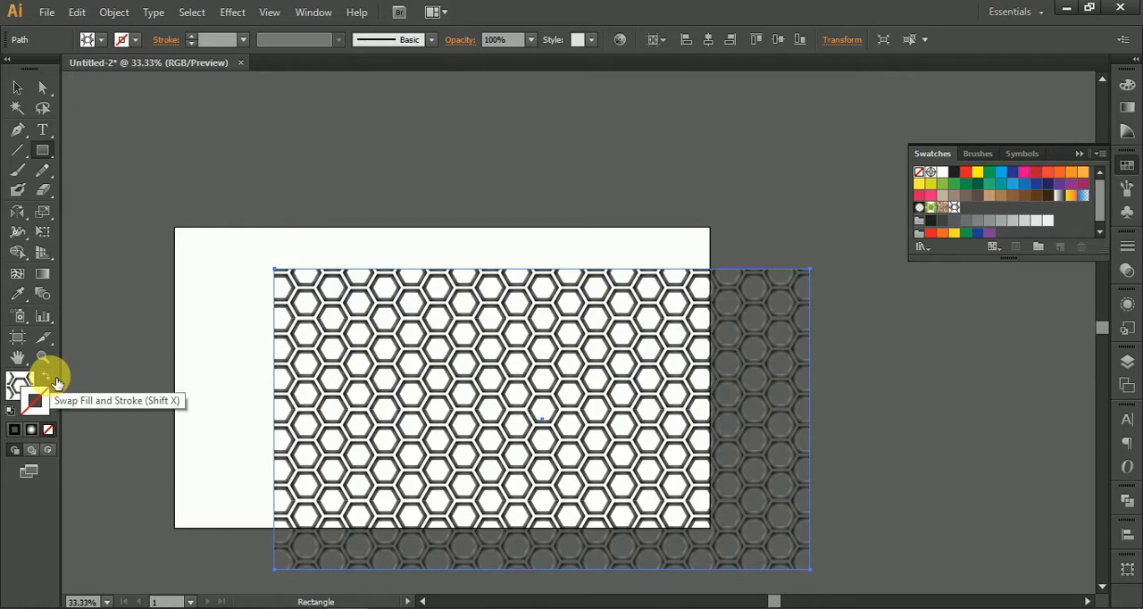
# Step: Center the honeycomb rectangle horizontally and vertically on the artboard and deselect it
pyautogui.click(707, 42)
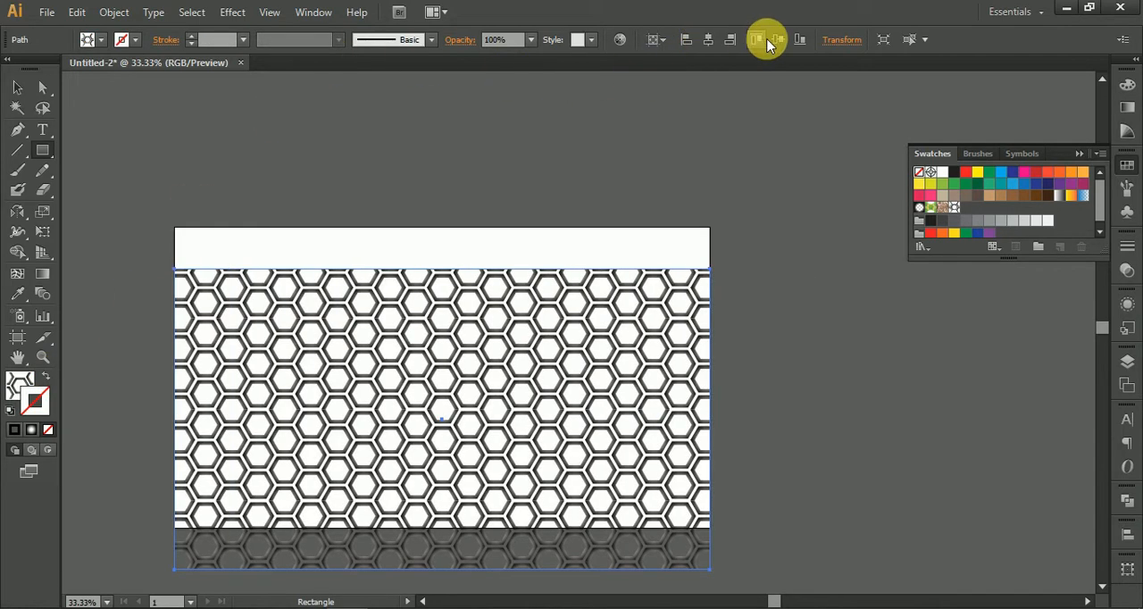
pyautogui.click(777, 40)
pyautogui.click(16, 92)
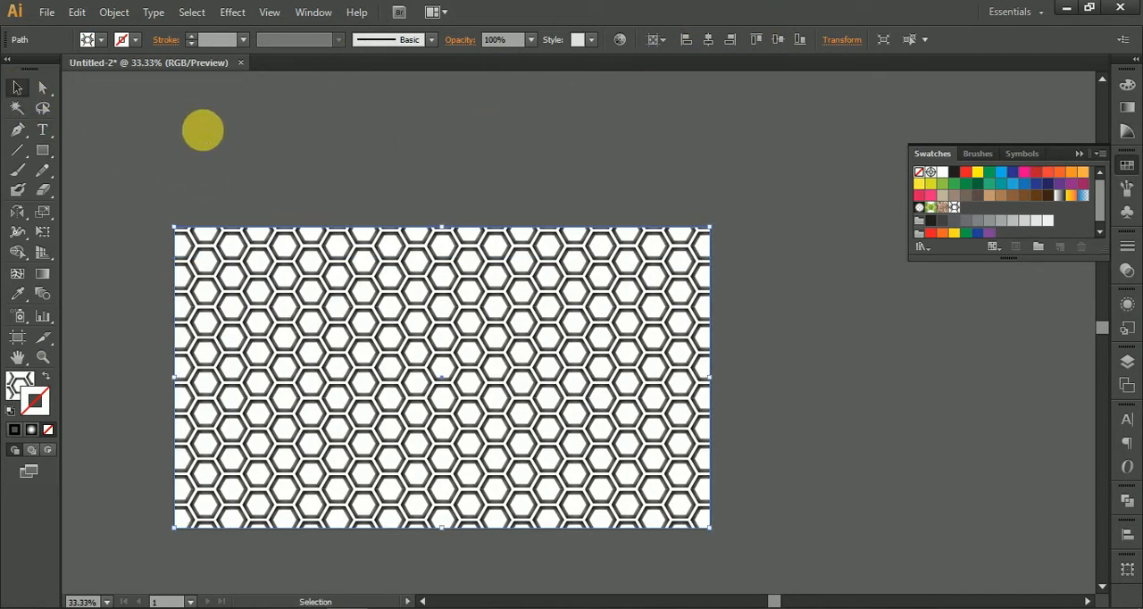
pyautogui.click(203, 130)
pyautogui.moveTo(274, 202); pyautogui.dragTo(399, 188)
pyautogui.scroll(3, 584, 355)
pyautogui.scroll(-4, 584, 355)
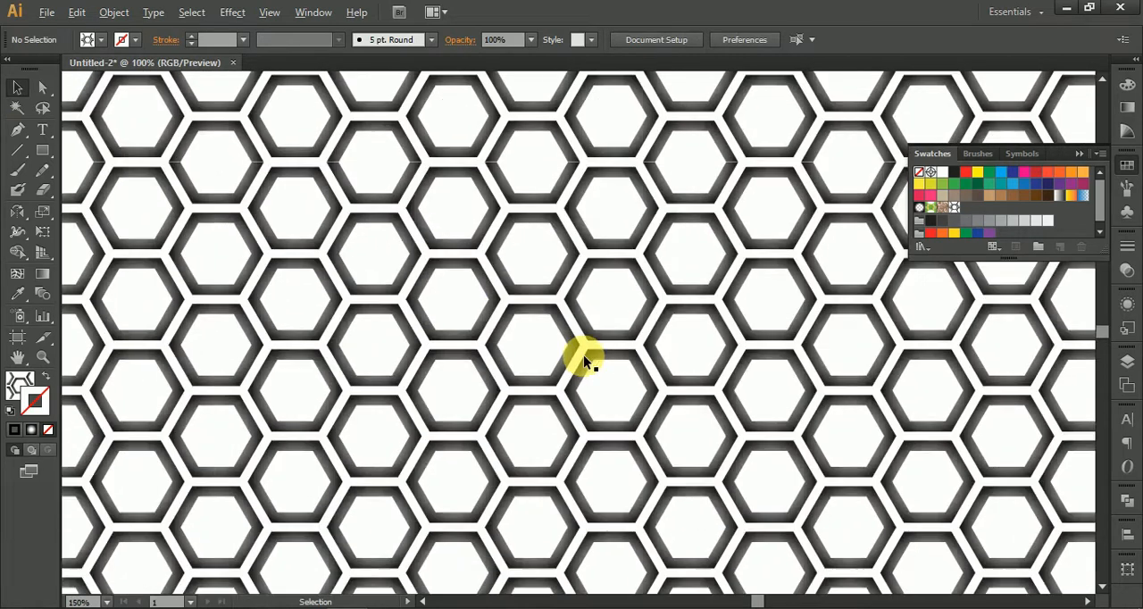
pyautogui.scroll(1, 585, 358)
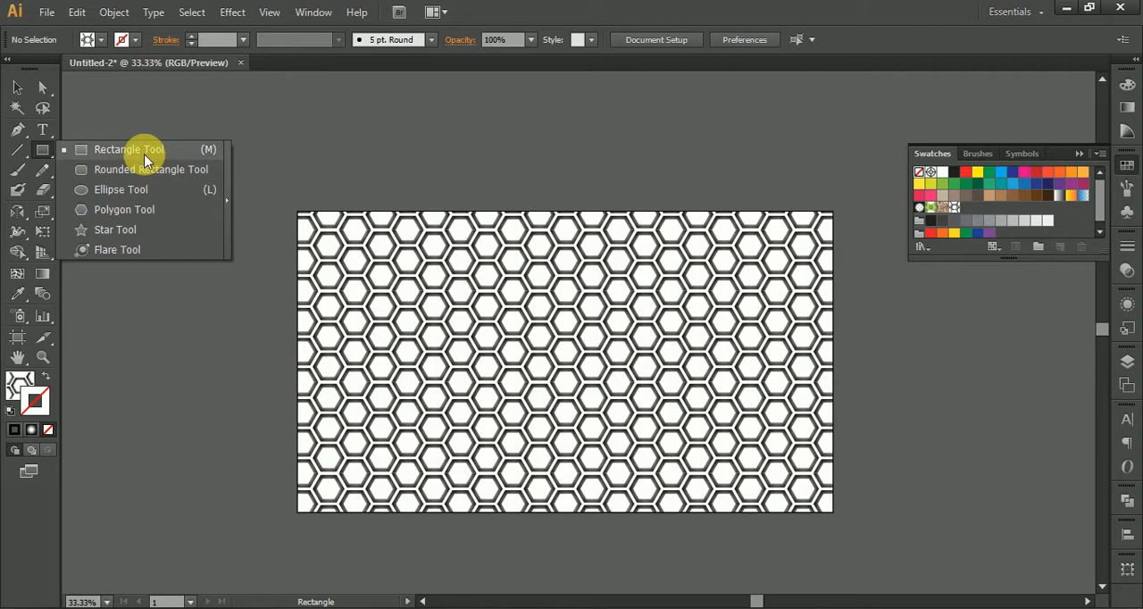
# Step: Create a second artboard-sized rectangle and give it a solid black fill with no stroke
pyautogui.click(146, 158)
pyautogui.click(214, 233)
pyautogui.click(530, 342)
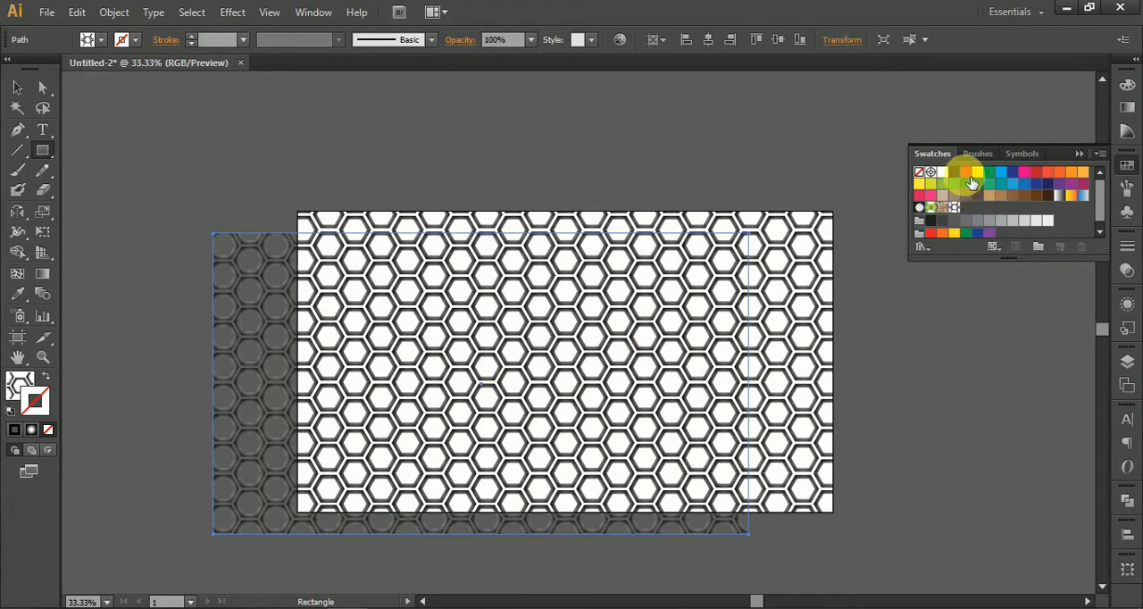
pyautogui.click(962, 175)
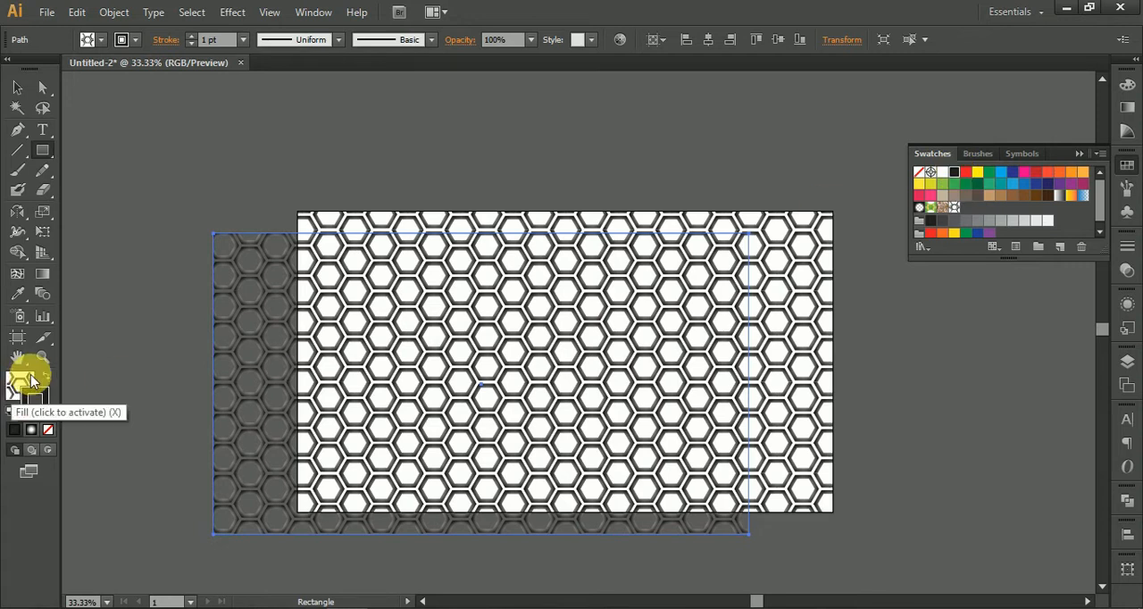
pyautogui.click(44, 379)
pyautogui.click(49, 430)
# Step: Send the black rectangle to the back, behind the honeycomb rectangle
pyautogui.click(26, 96)
pyautogui.rightClick(399, 301)
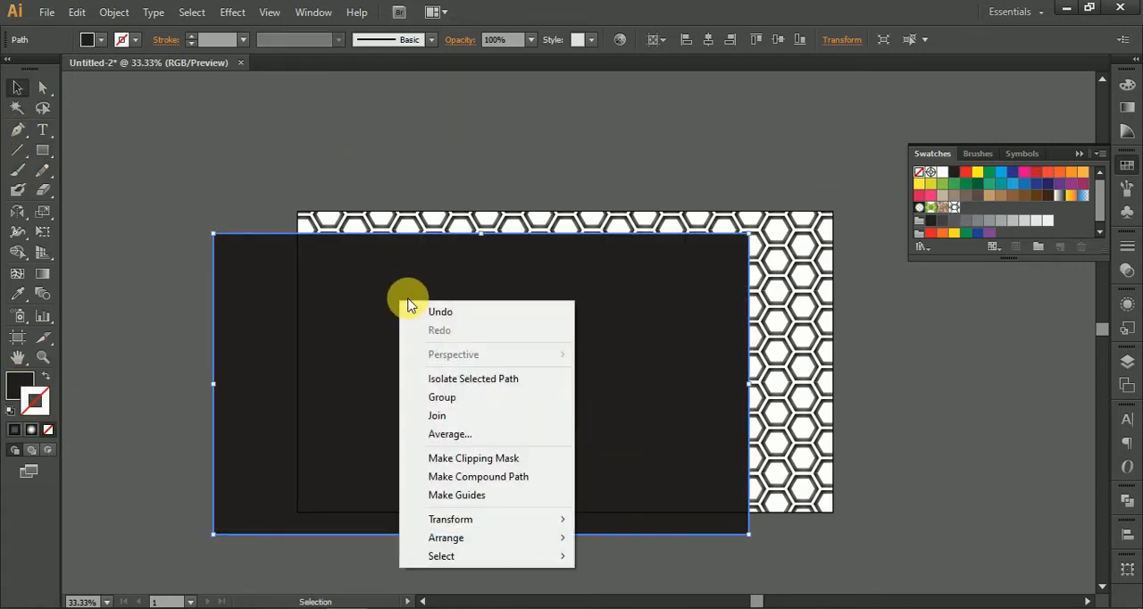
pyautogui.moveTo(478, 537)
pyautogui.click(620, 589)
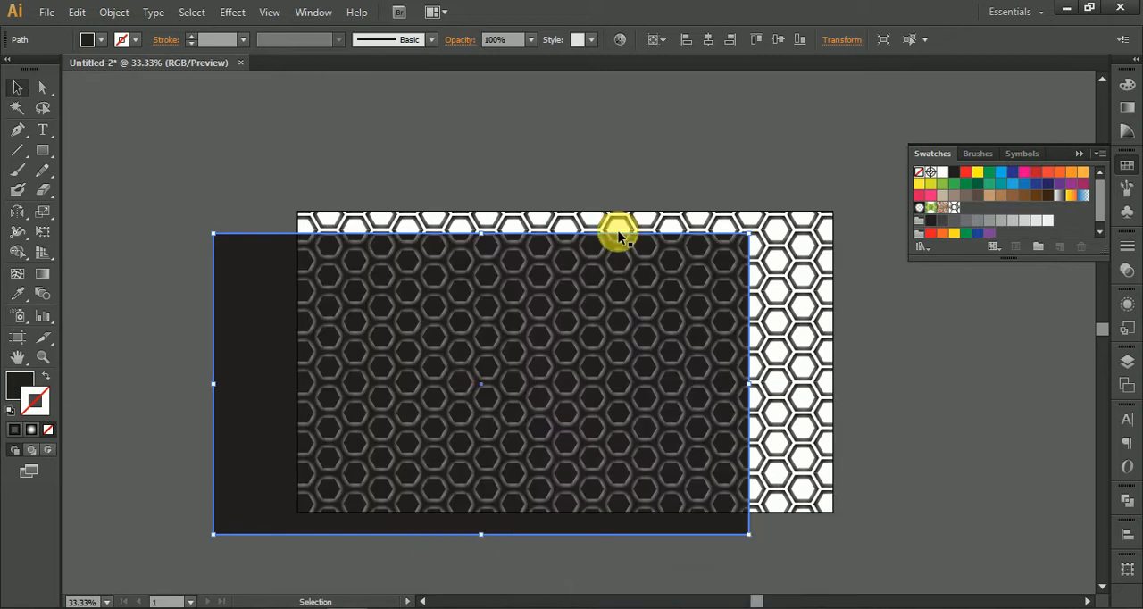
# Step: Select the honeycomb rectangle and set its blending mode to Multiply
pyautogui.moveTo(642, 154); pyautogui.dragTo(617, 202)
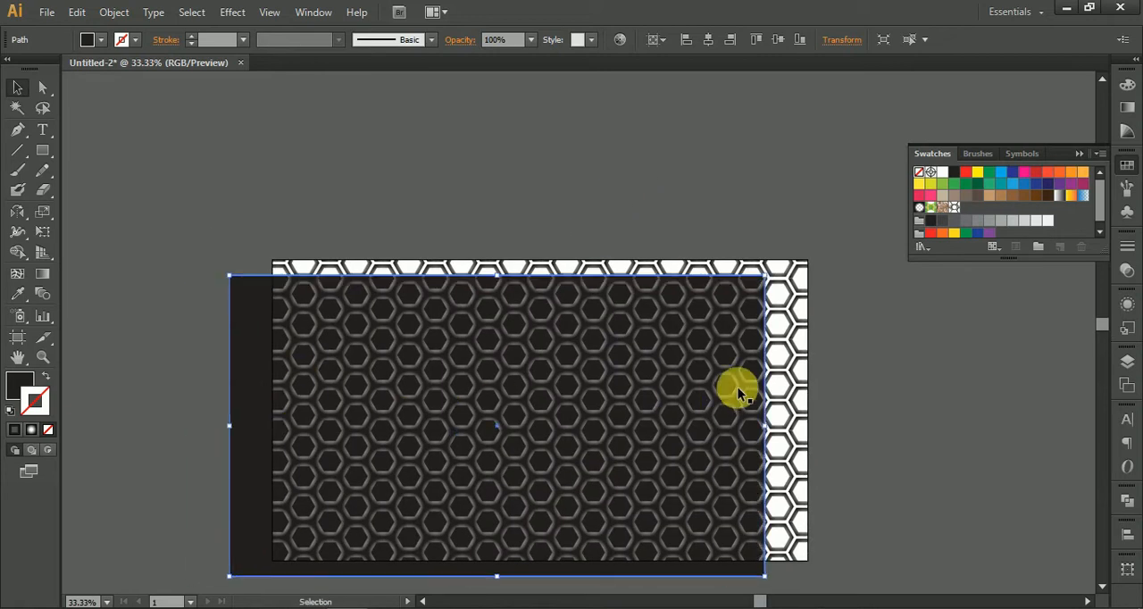
pyautogui.click(781, 399)
pyautogui.scroll(4, 715, 378)
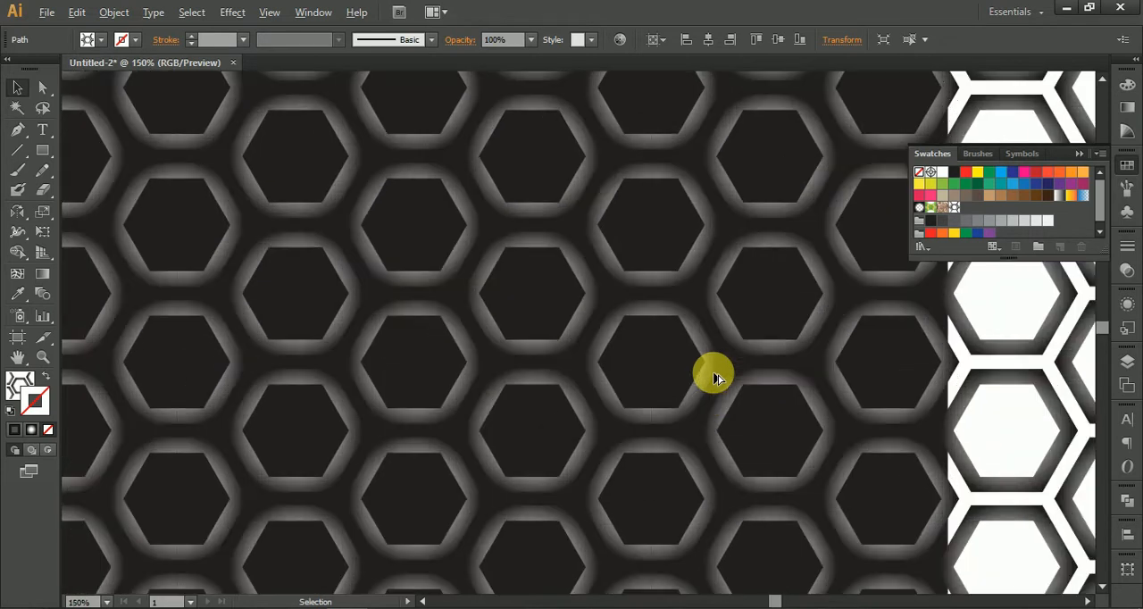
pyautogui.click(461, 39)
pyautogui.click(332, 67)
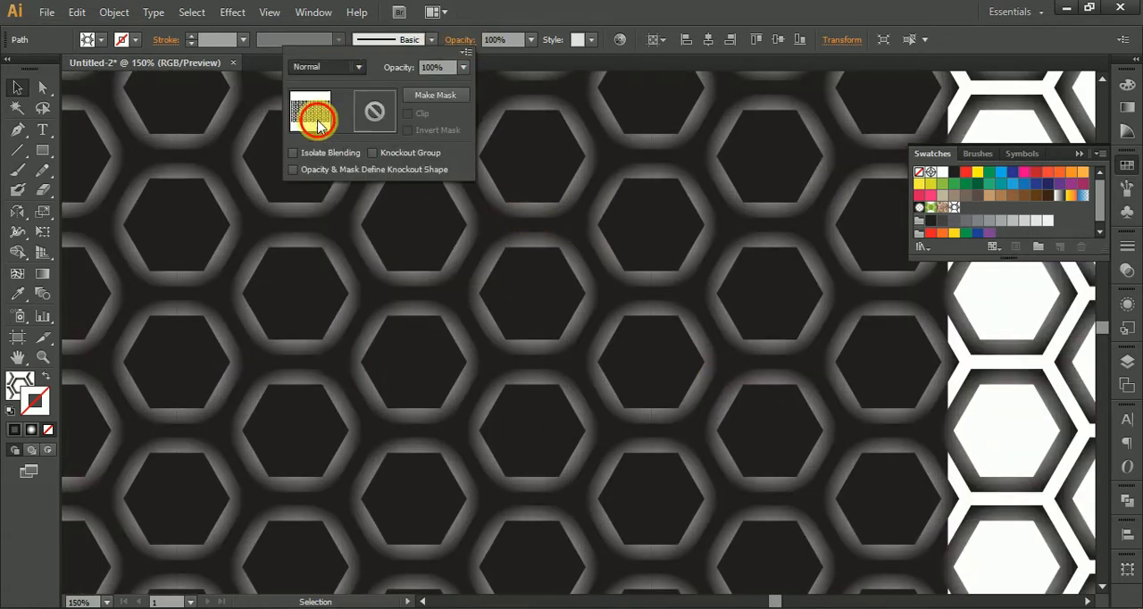
pyautogui.click(317, 120)
# Step: Try the Screen, Lighten, Color Burn and Darken blending modes on the honeycomb rectangle and return it to Multiply
pyautogui.click(329, 68)
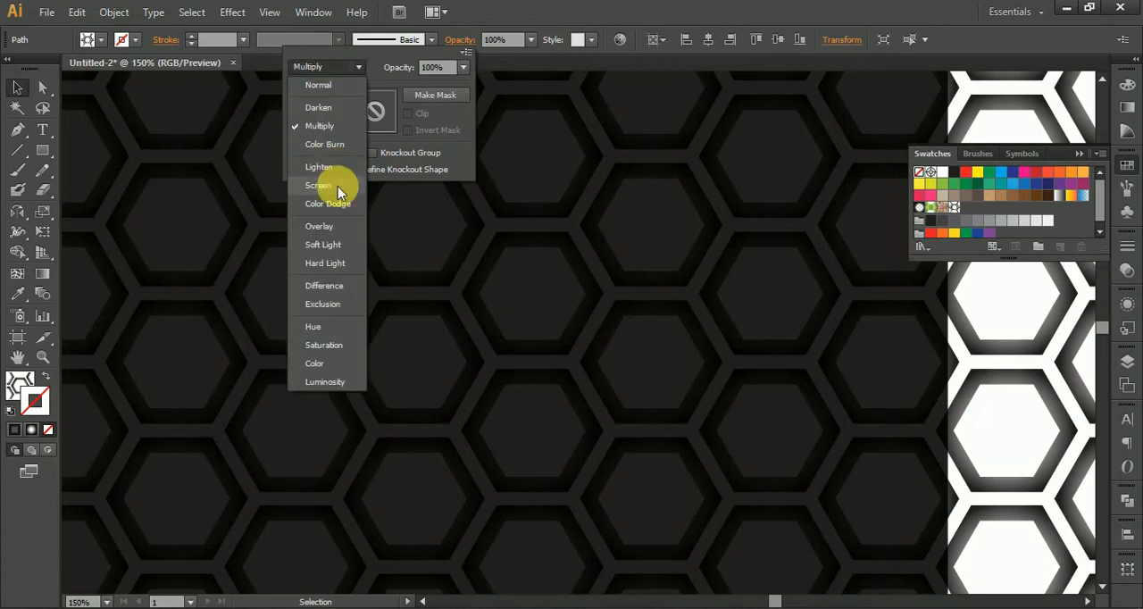
pyautogui.click(327, 186)
pyautogui.click(327, 69)
pyautogui.click(331, 174)
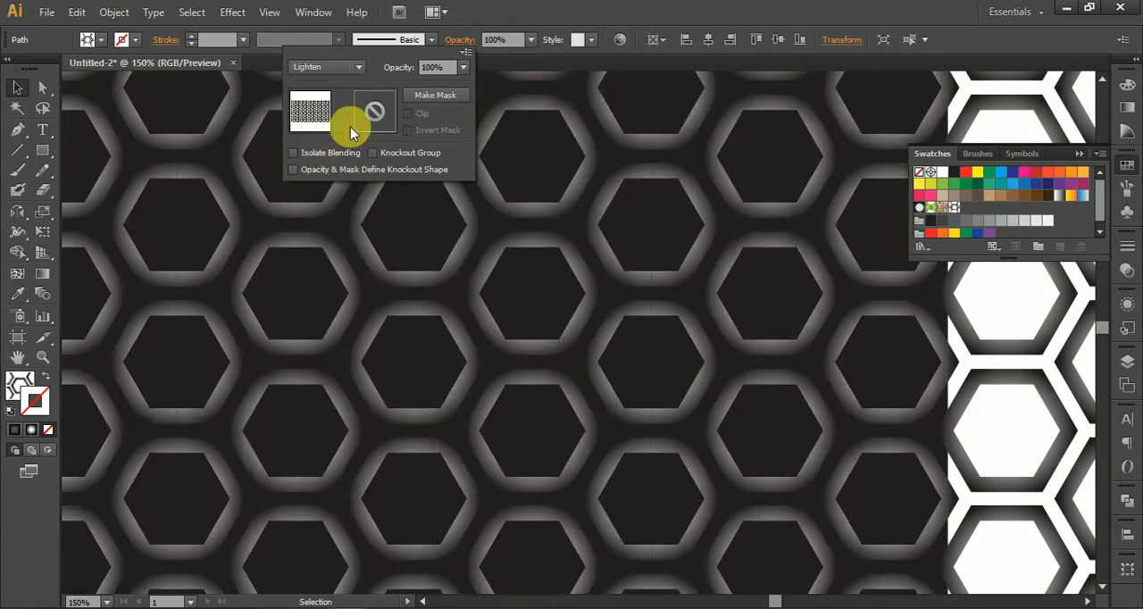
pyautogui.click(335, 69)
pyautogui.click(330, 145)
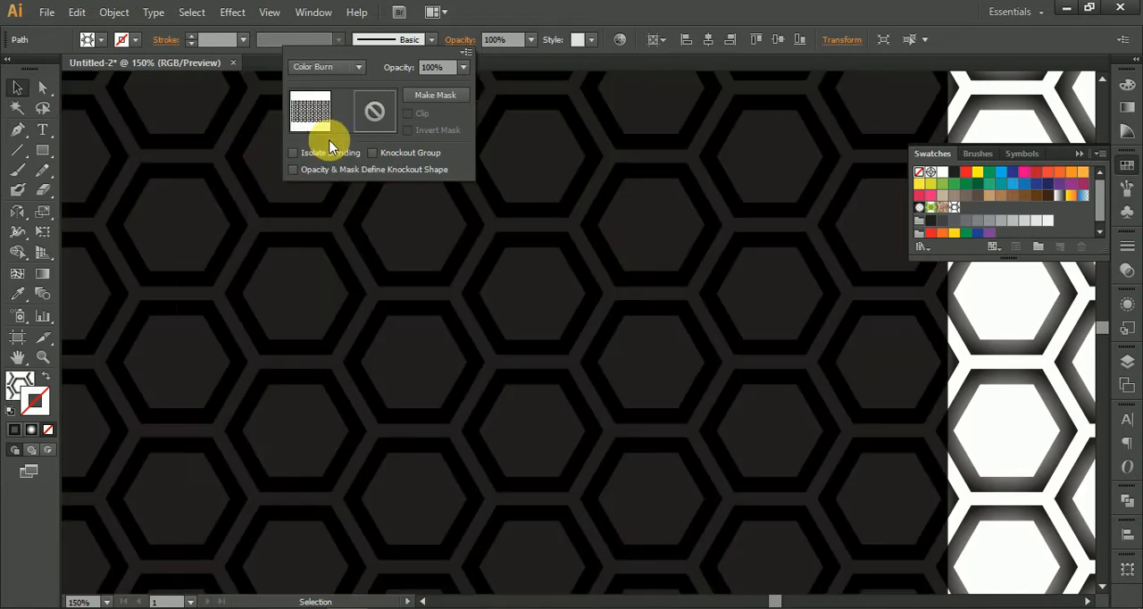
pyautogui.click(327, 67)
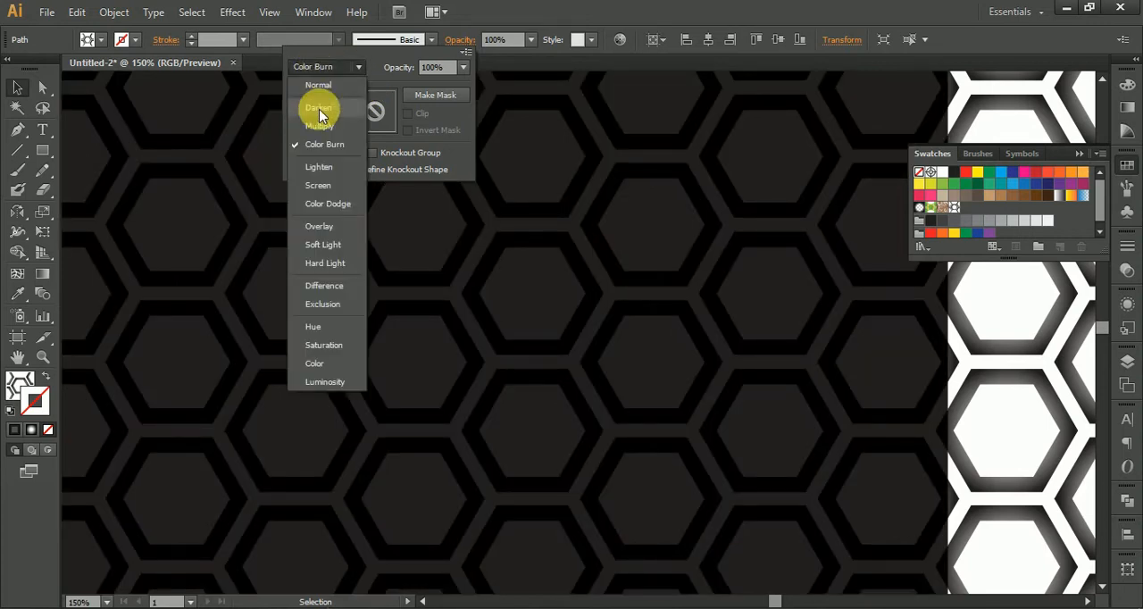
pyautogui.click(317, 107)
pyautogui.click(333, 67)
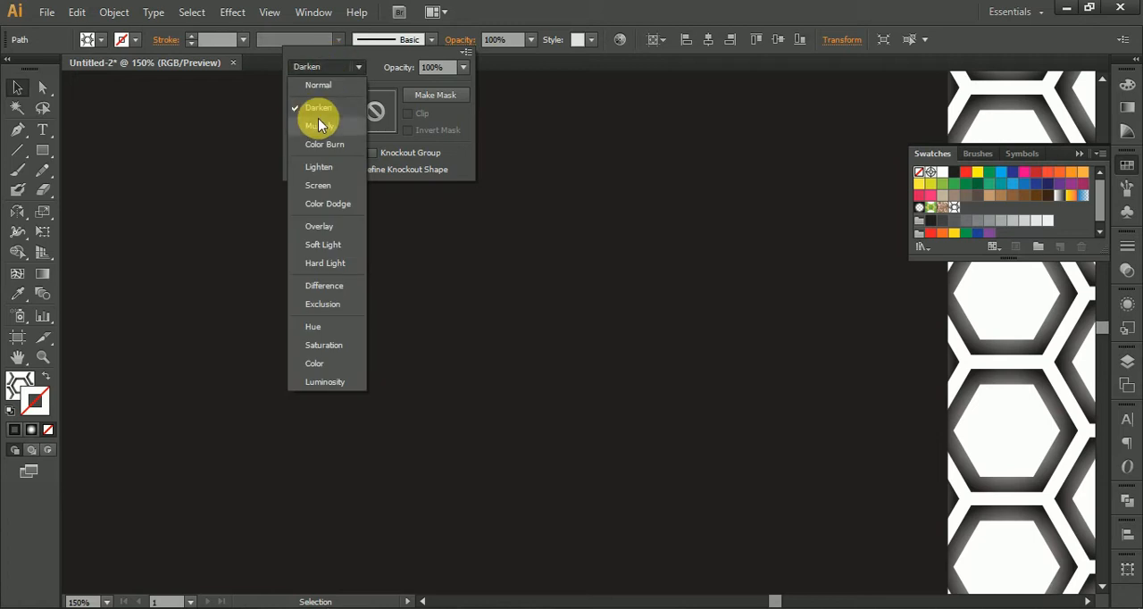
pyautogui.click(317, 116)
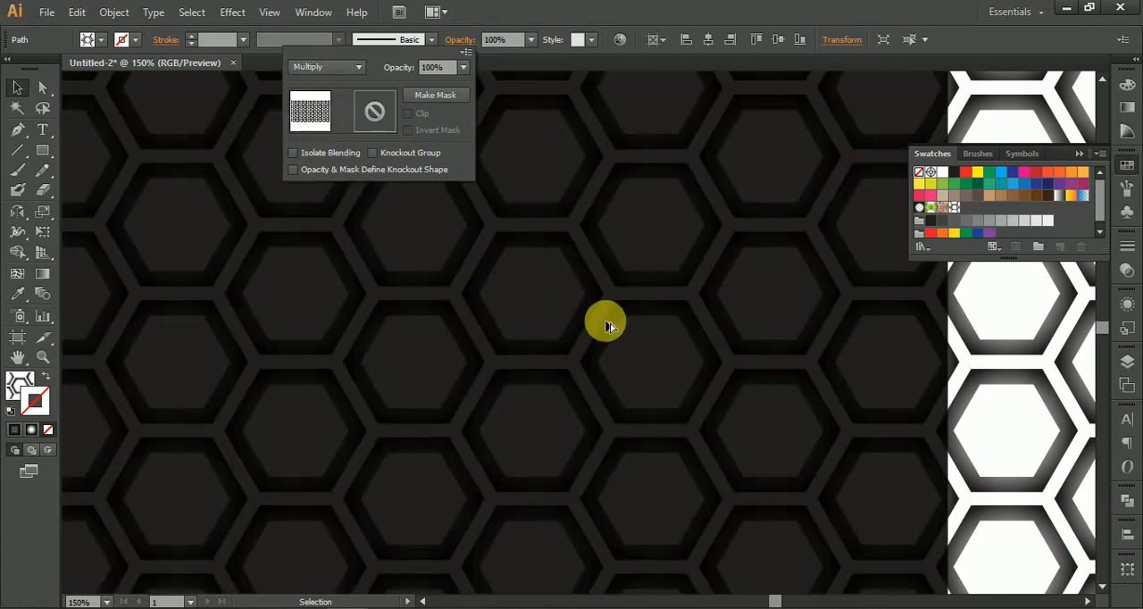
pyautogui.click(632, 337)
pyautogui.scroll(5, 636, 345)
pyautogui.scroll(-4, 636, 344)
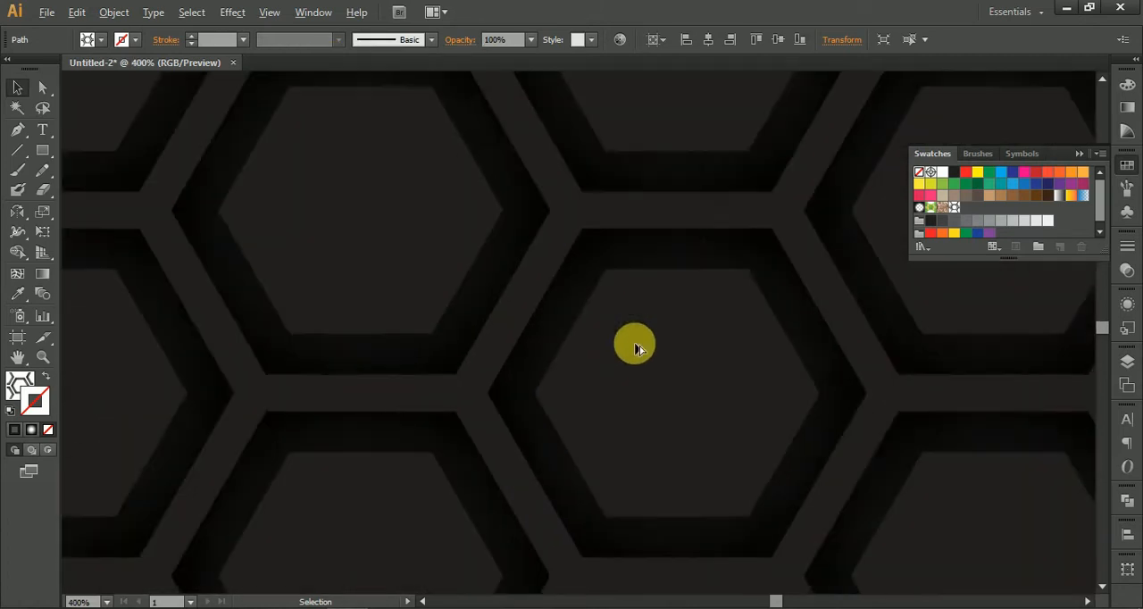
pyautogui.scroll(-3, 649, 305)
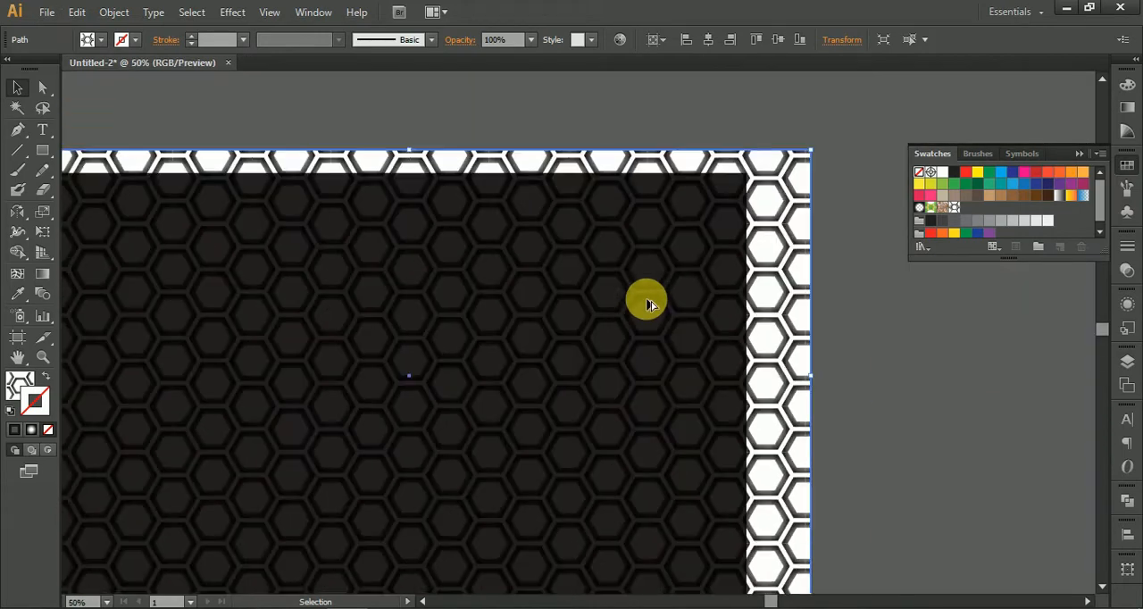
pyautogui.scroll(2, 783, 263)
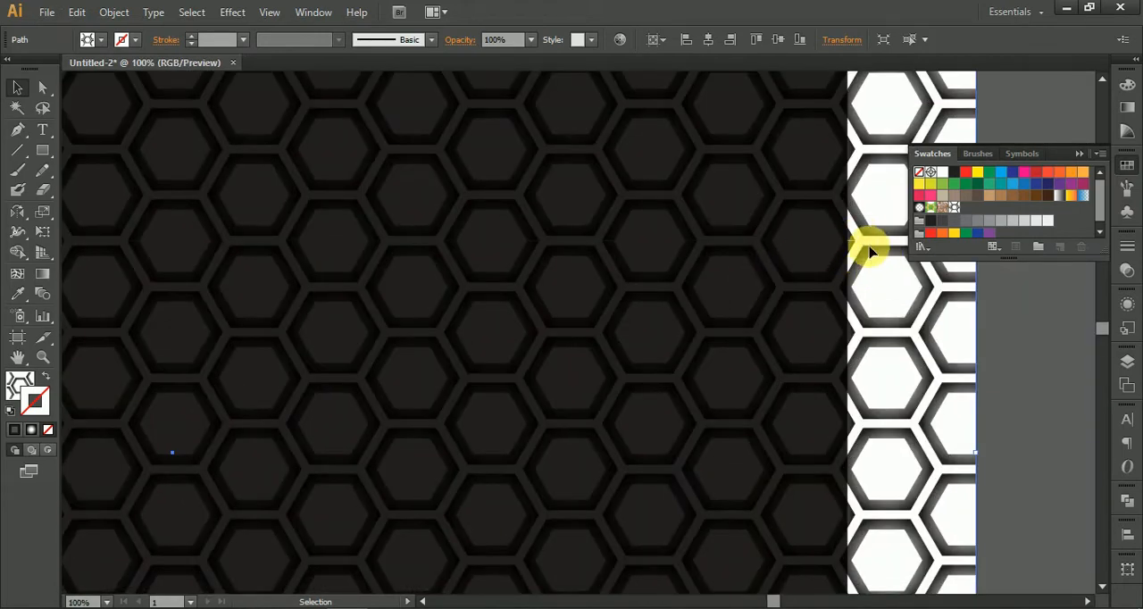
# Step: Try 40% opacity on the honeycomb rectangle and settle on 80%
pyautogui.click(856, 299)
pyautogui.click(532, 40)
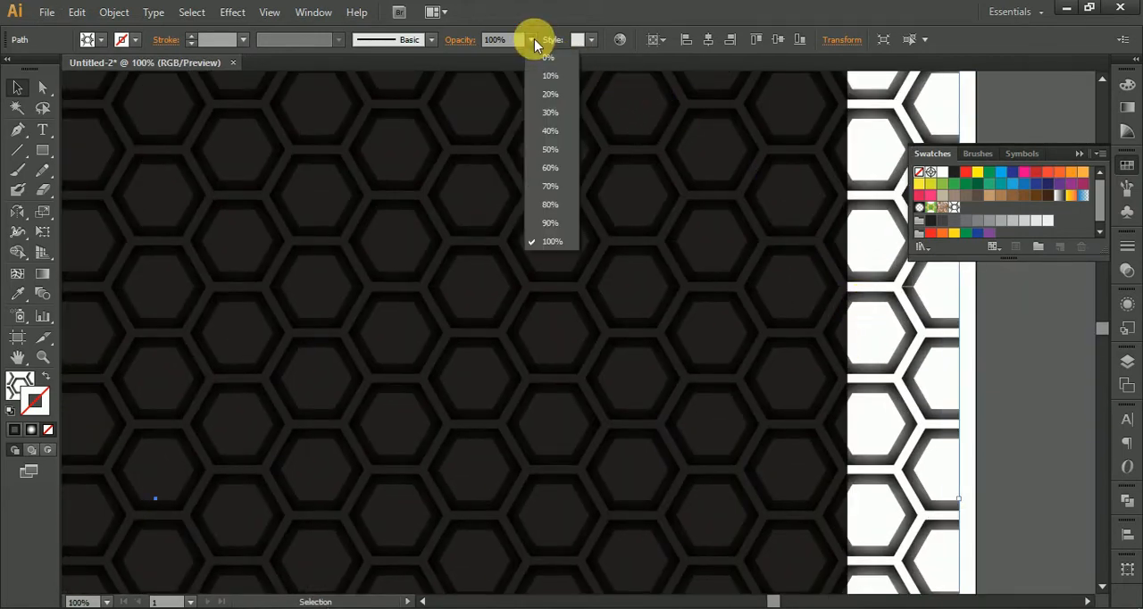
pyautogui.click(550, 131)
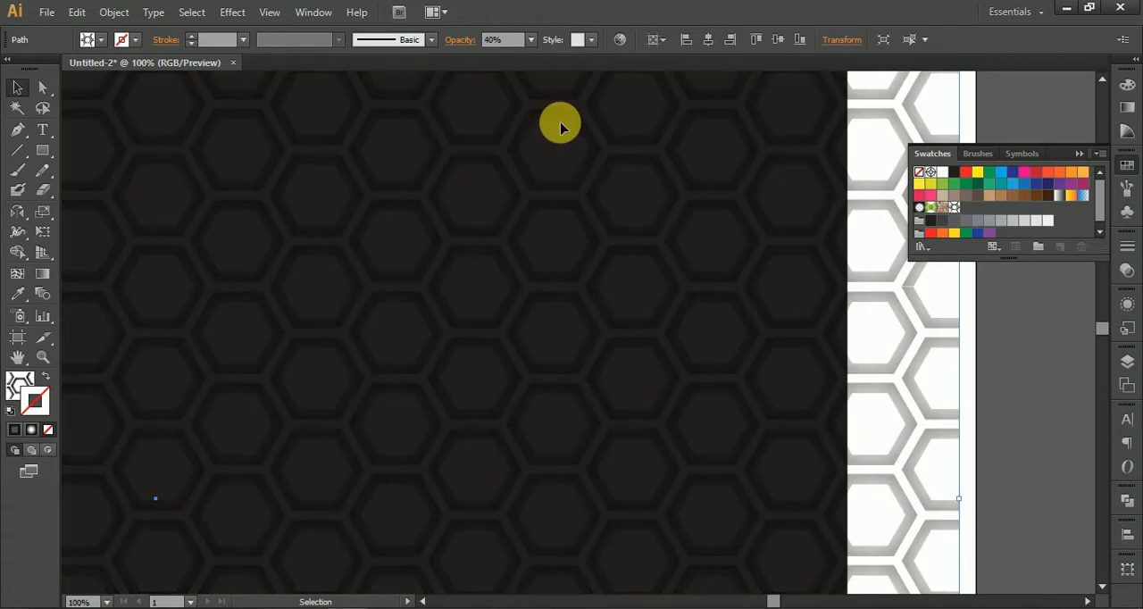
pyautogui.click(534, 40)
pyautogui.click(554, 212)
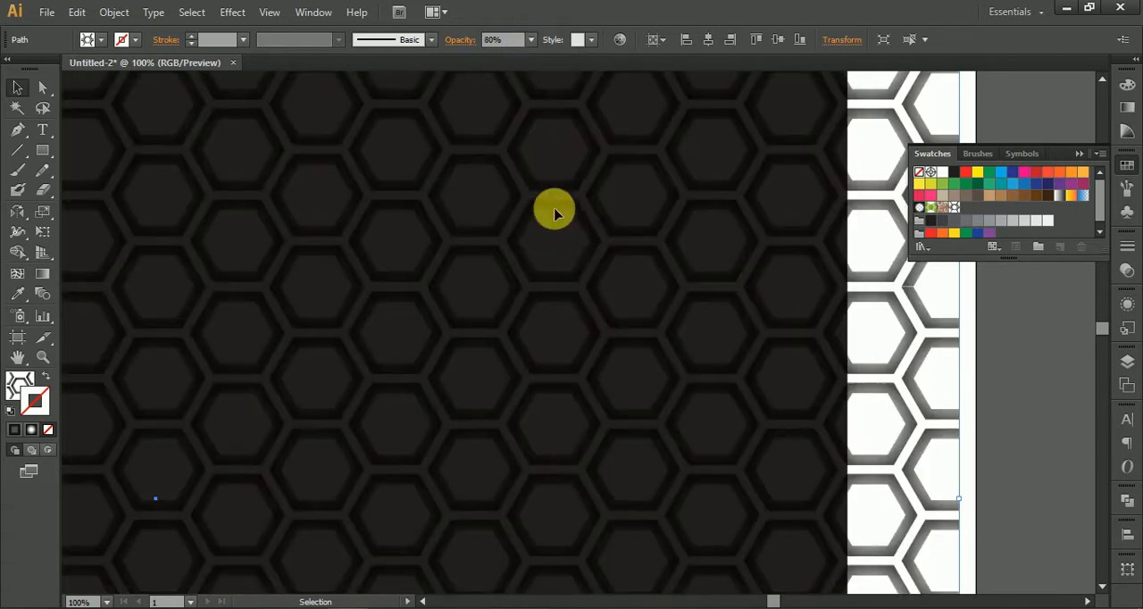
# Step: Select the honeycomb and black rectangles and align both horizontally and vertically to the artboard
pyautogui.click(1039, 427)
pyautogui.scroll(-3, 1036, 424)
pyautogui.moveTo(1014, 489); pyautogui.dragTo(760, 289)
pyautogui.moveTo(300, 257); pyautogui.dragTo(368, 384)
pyautogui.moveTo(248, 288); pyautogui.dragTo(585, 430)
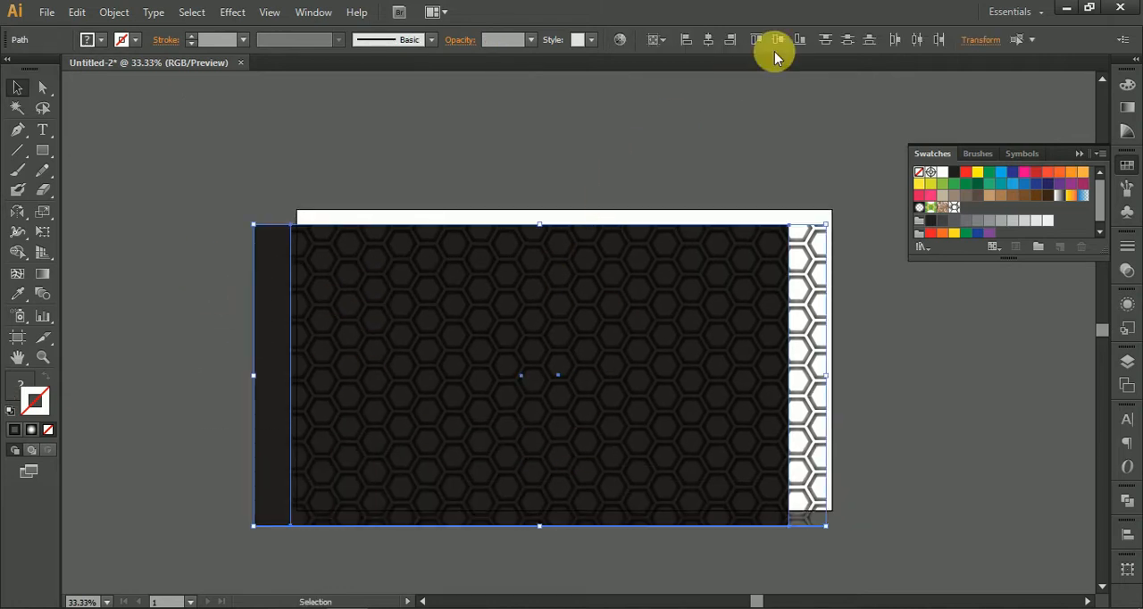
pyautogui.click(712, 39)
pyautogui.click(798, 39)
pyautogui.click(886, 332)
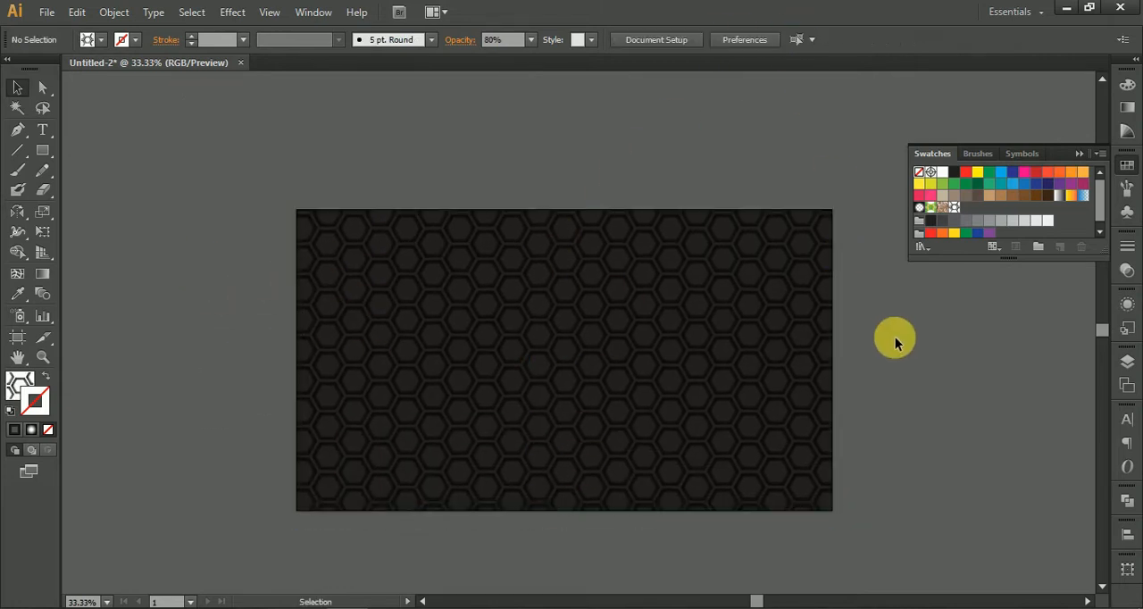
pyautogui.scroll(1, 914, 370)
pyautogui.click(768, 381)
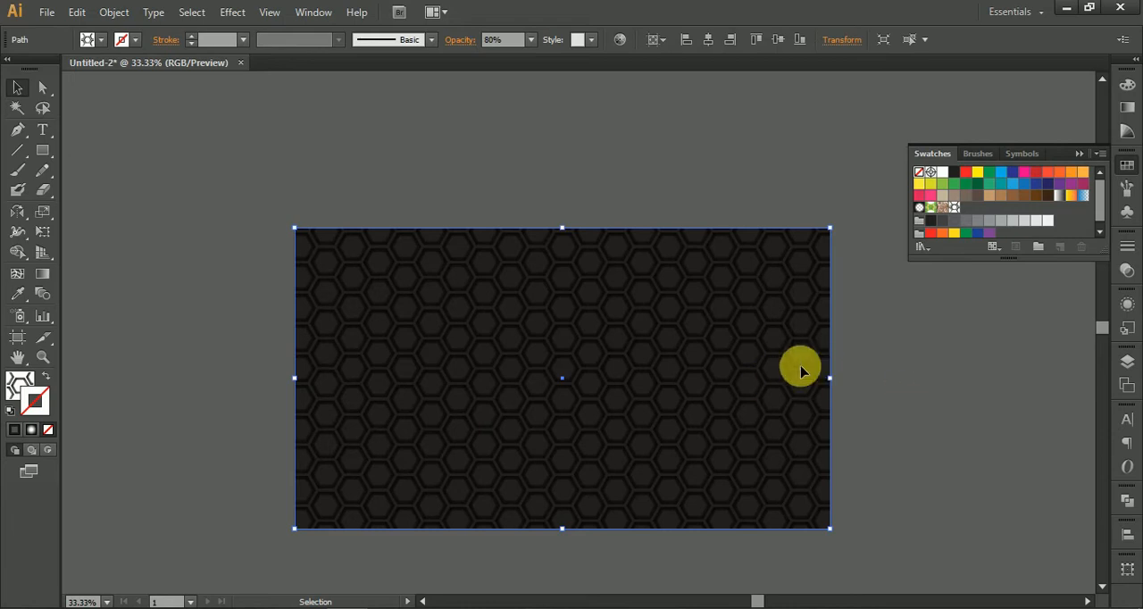
pyautogui.moveTo(718, 373); pyautogui.dragTo(573, 399)
pyautogui.hotkey('ctrl', 'z')
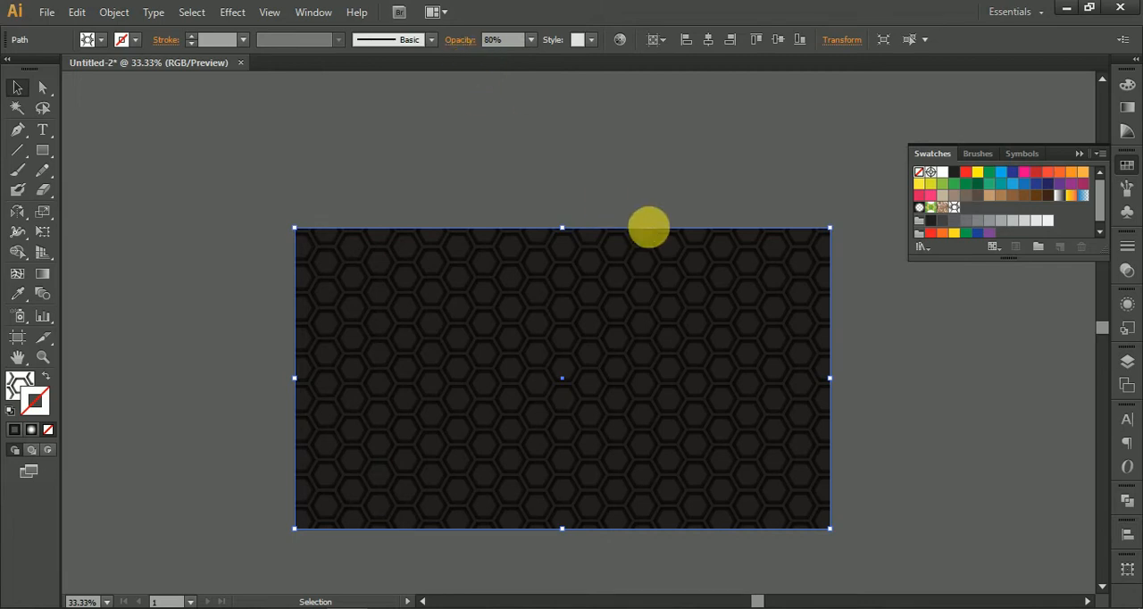
# Step: Move the honeycomb rectangle aside and give the black rectangle a radial white-to-black gradient fill with no stroke
pyautogui.moveTo(588, 351); pyautogui.dragTo(362, 306)
pyautogui.click(809, 331)
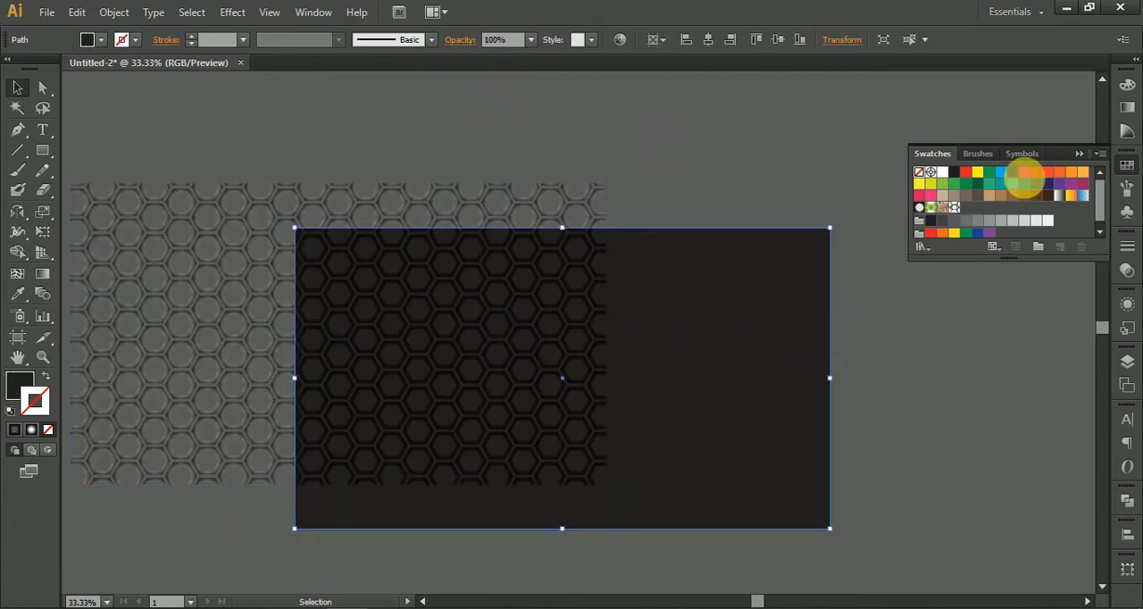
pyautogui.click(1128, 107)
pyautogui.click(935, 100)
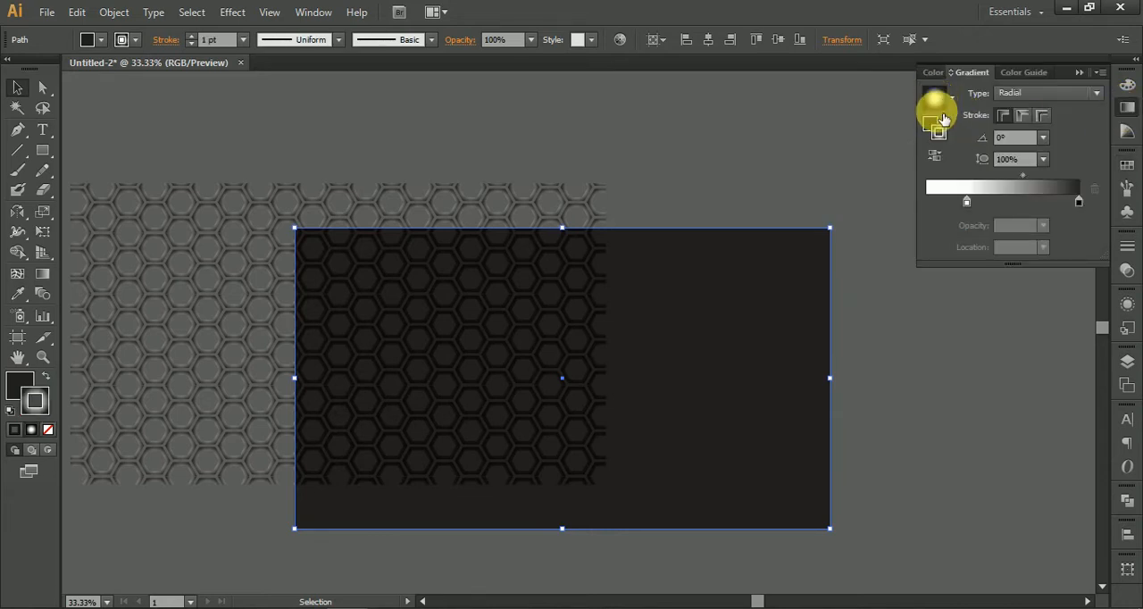
pyautogui.click(48, 377)
pyautogui.click(47, 431)
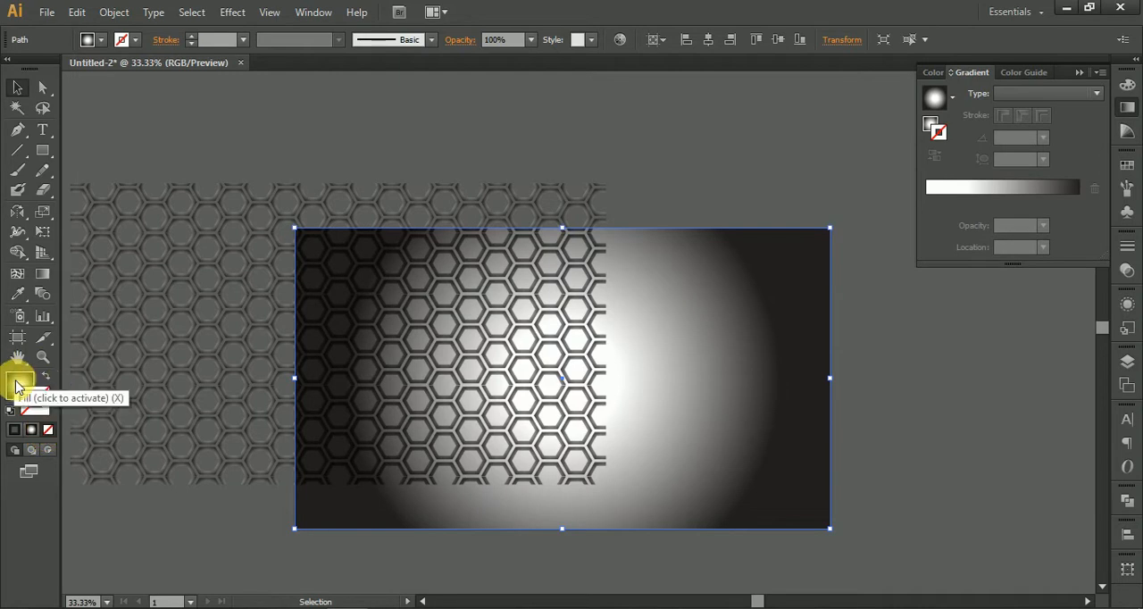
# Step: Change the rectangle's gradient to linear and move its white stop to the 0% location
pyautogui.click(1127, 105)
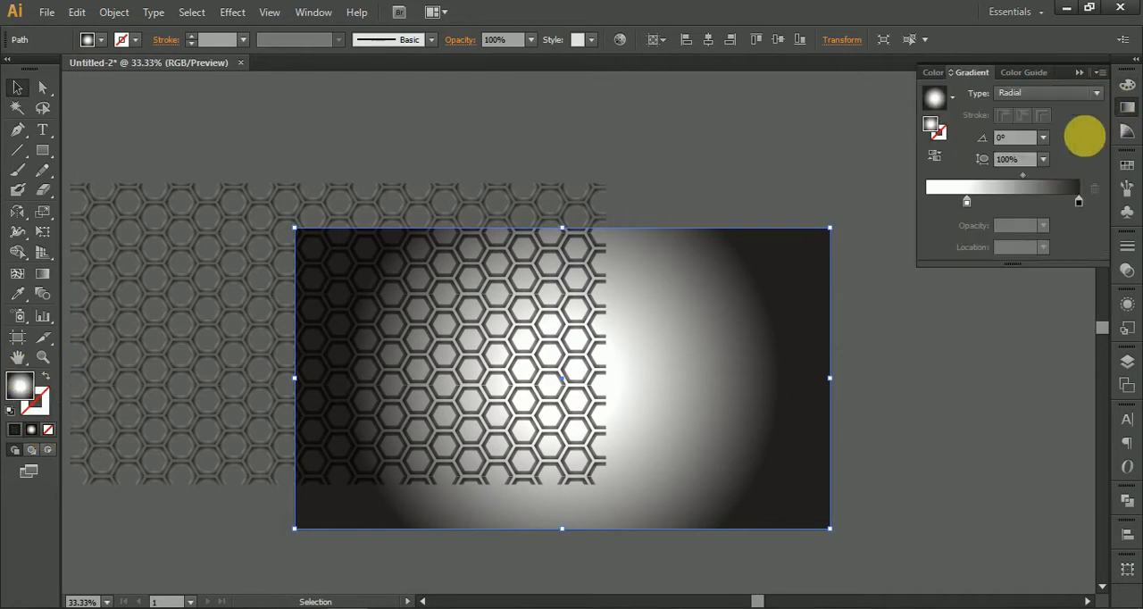
pyautogui.click(1014, 94)
pyautogui.click(1016, 110)
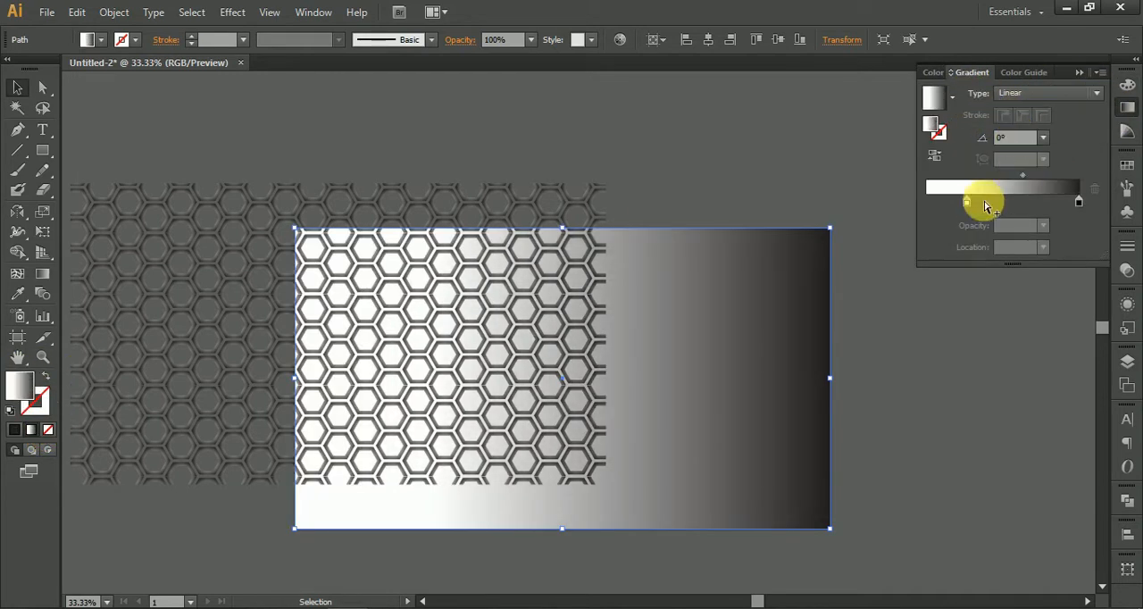
pyautogui.moveTo(966, 209); pyautogui.dragTo(906, 191)
# Step: Switch the color mode of both gradient stops from grayscale to RGB
pyautogui.click(1079, 205)
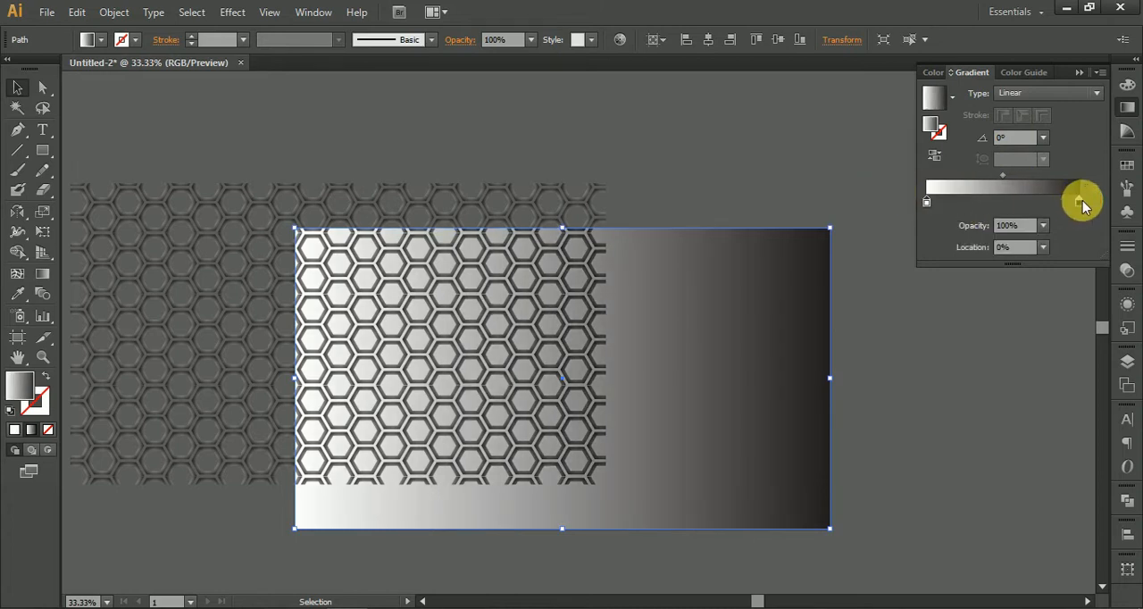
pyautogui.doubleClick(1081, 205)
pyautogui.click(1077, 220)
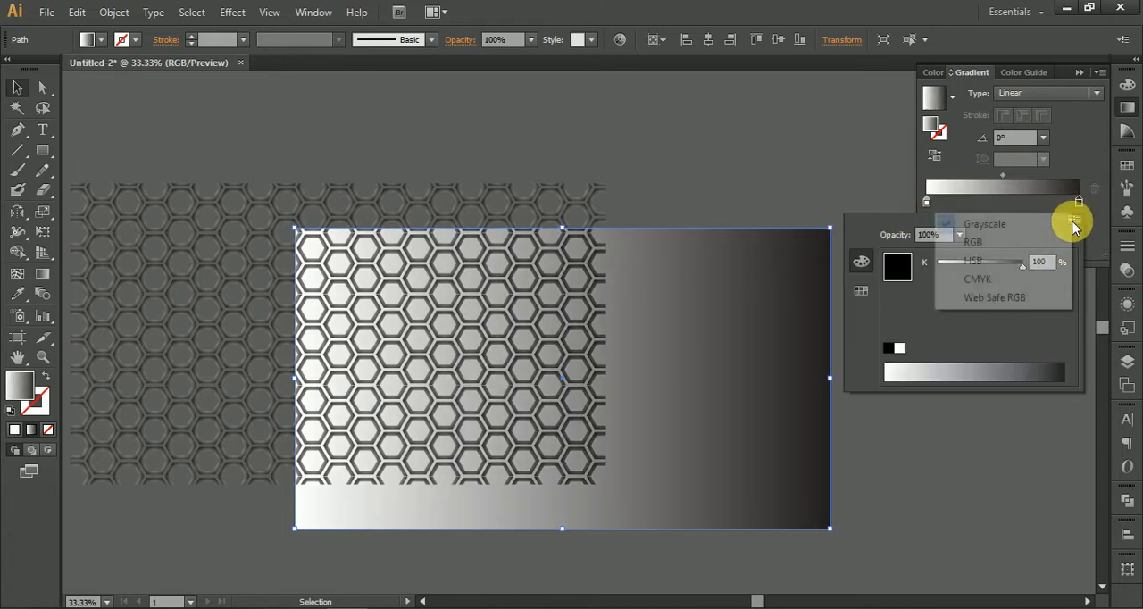
pyautogui.click(1003, 247)
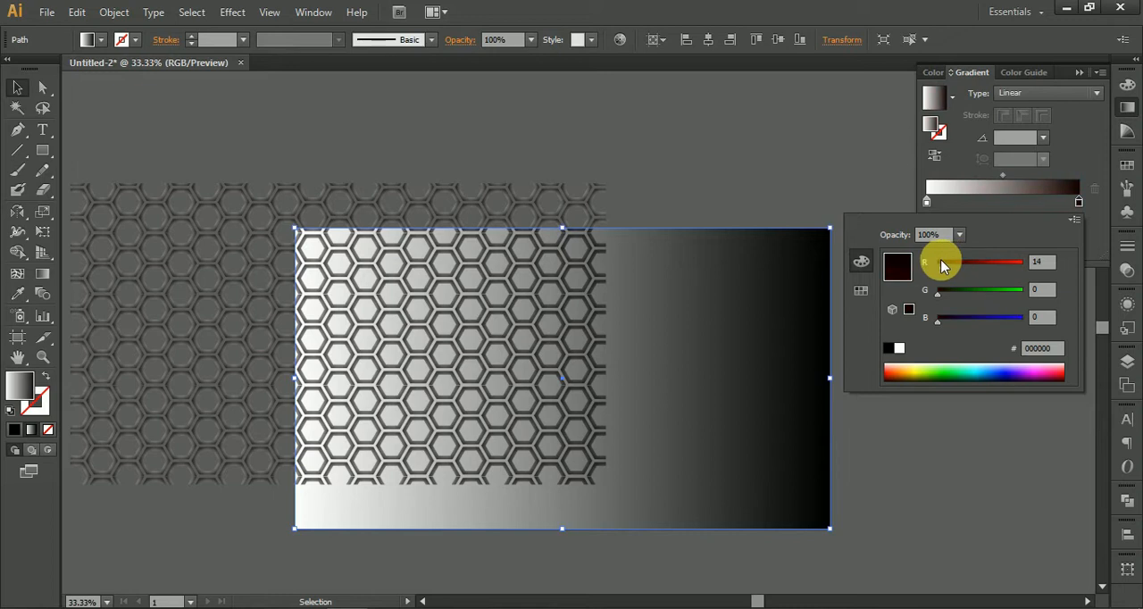
pyautogui.doubleClick(927, 203)
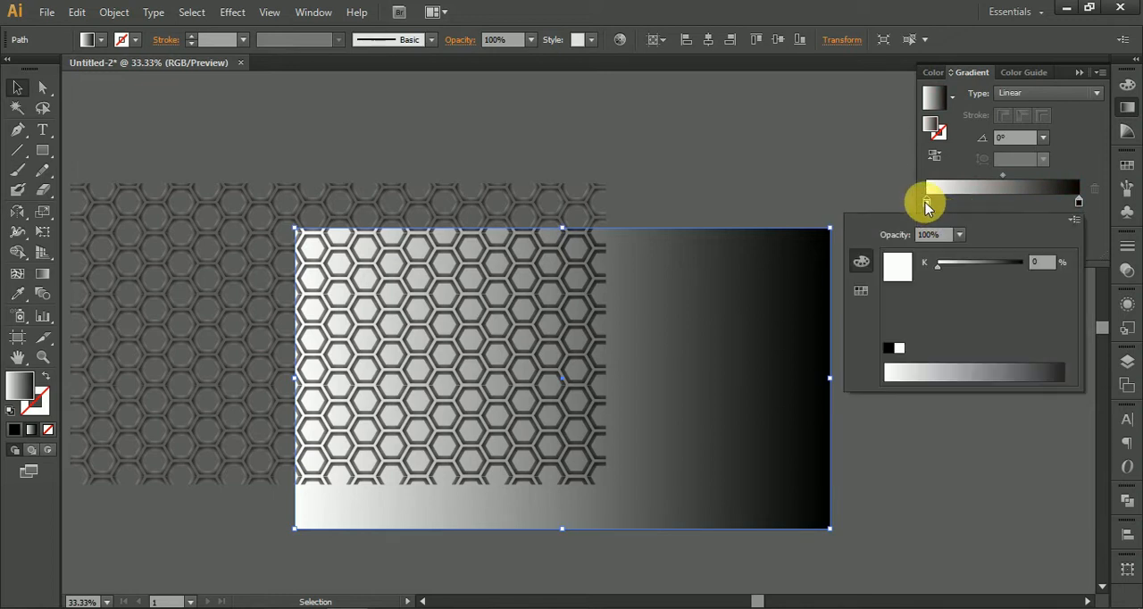
pyautogui.click(1074, 219)
pyautogui.click(1002, 243)
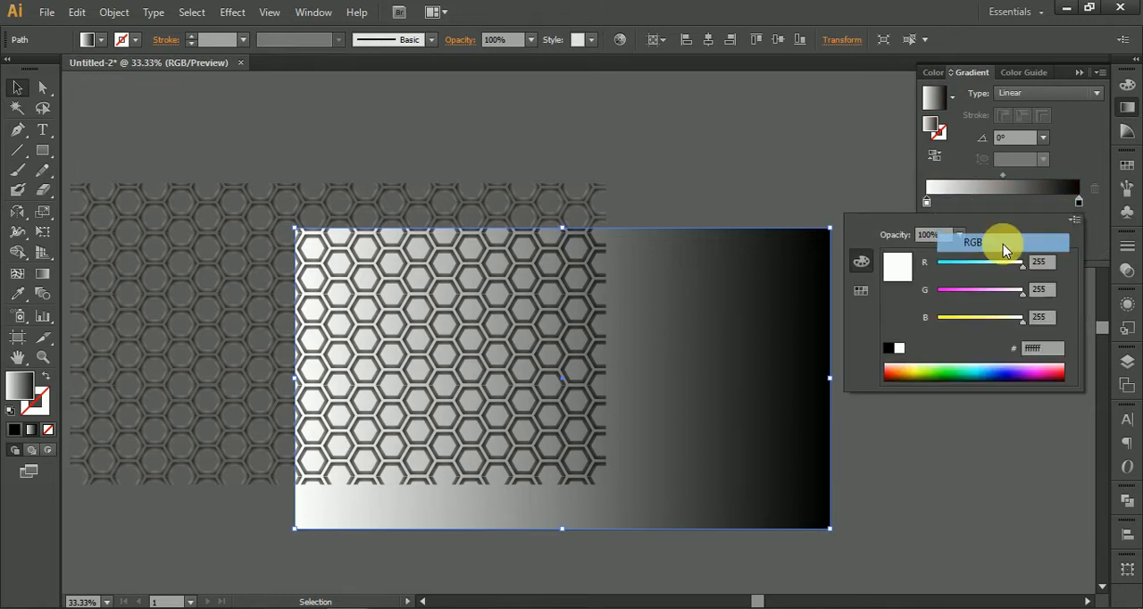
# Step: Set the gradient's starting stop to black and its ending stop to white
pyautogui.moveTo(957, 268); pyautogui.dragTo(898, 266)
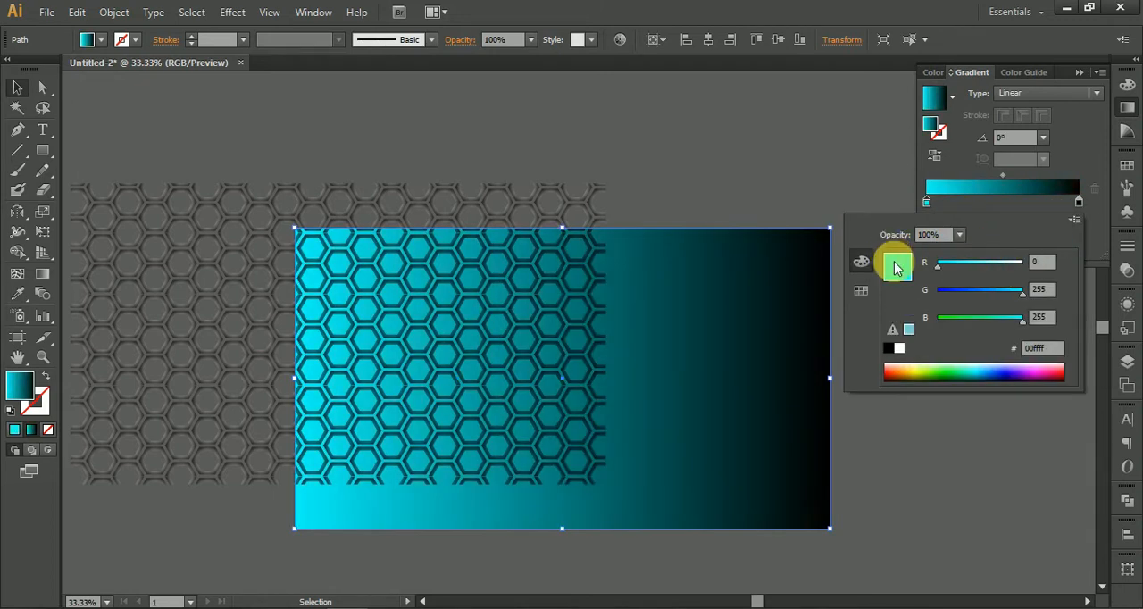
pyautogui.click(896, 357)
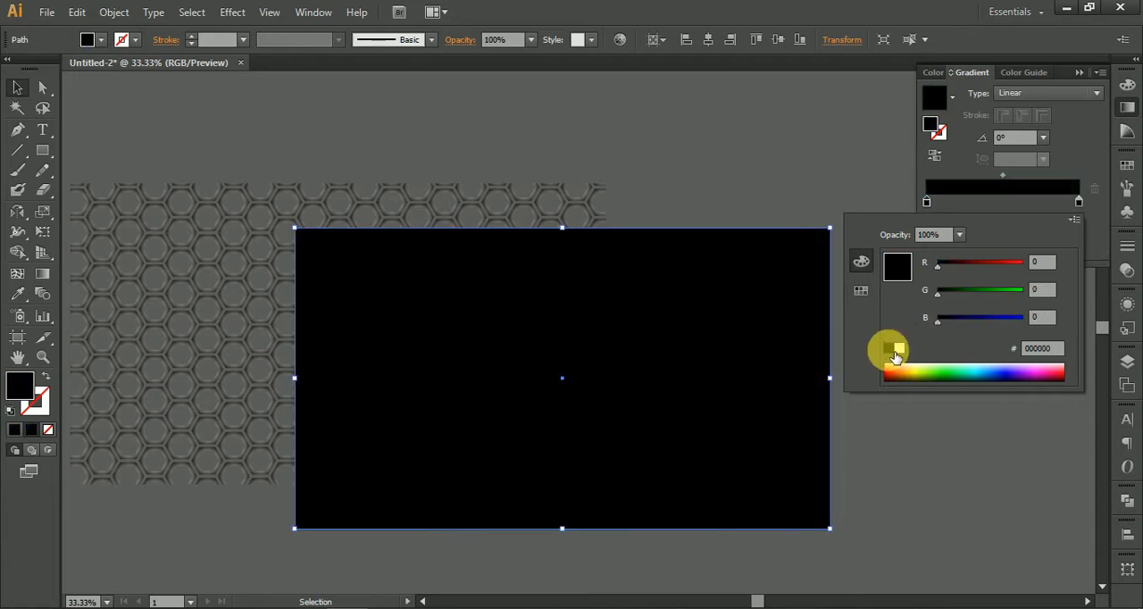
pyautogui.click(1070, 148)
pyautogui.doubleClick(1078, 202)
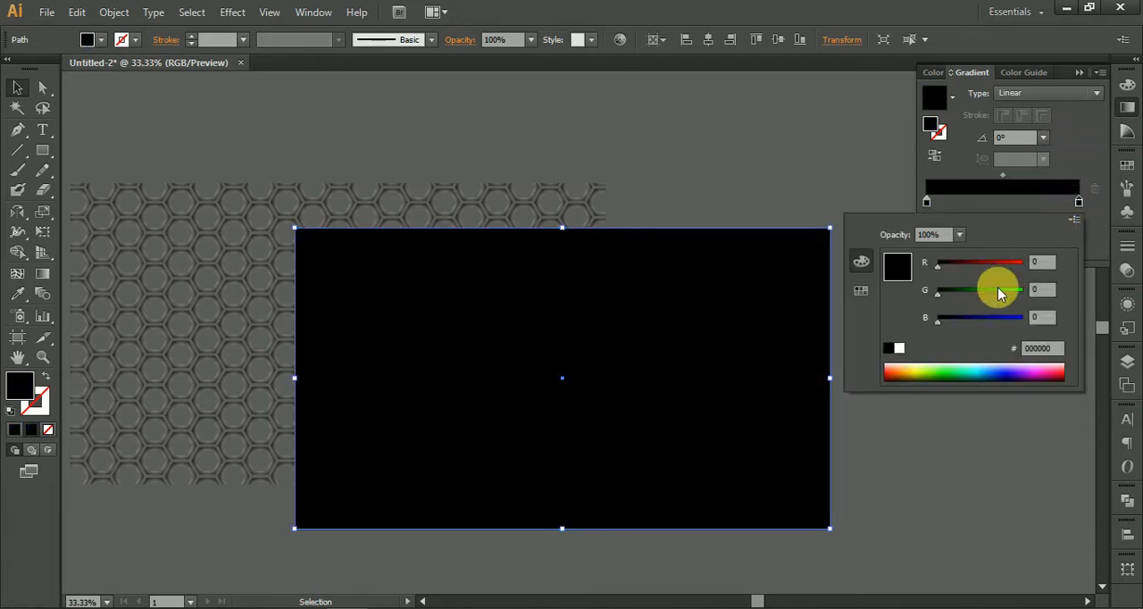
pyautogui.click(900, 348)
pyautogui.click(1071, 147)
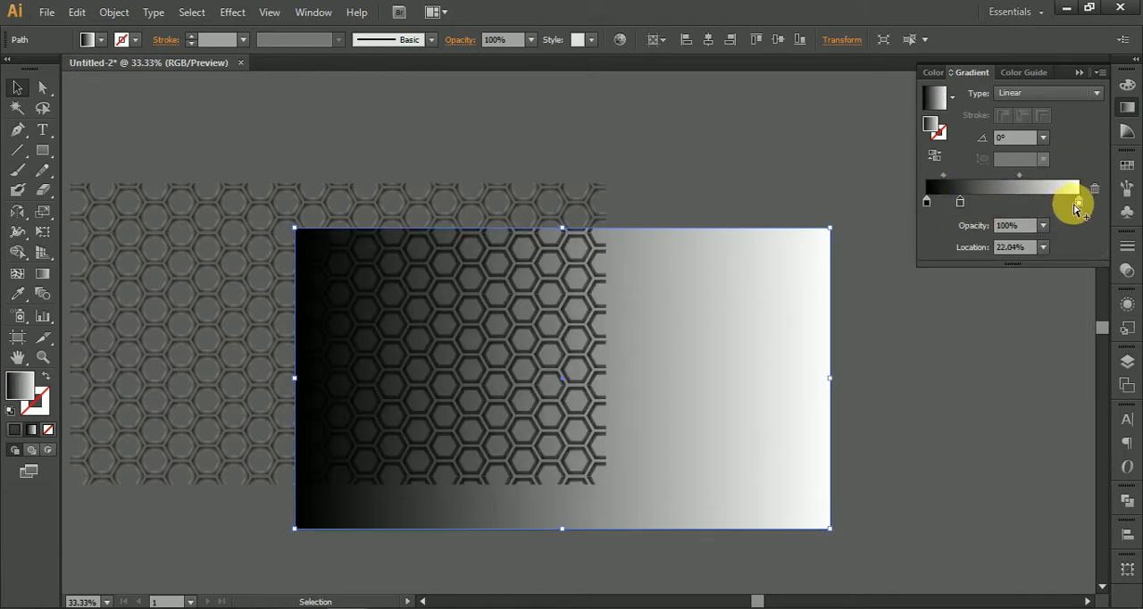
# Step: Remove the white gradient stop and move the dark gray stop to the 100% location
pyautogui.moveTo(1075, 204); pyautogui.dragTo(1093, 306)
pyautogui.moveTo(960, 204); pyautogui.dragTo(1135, 204)
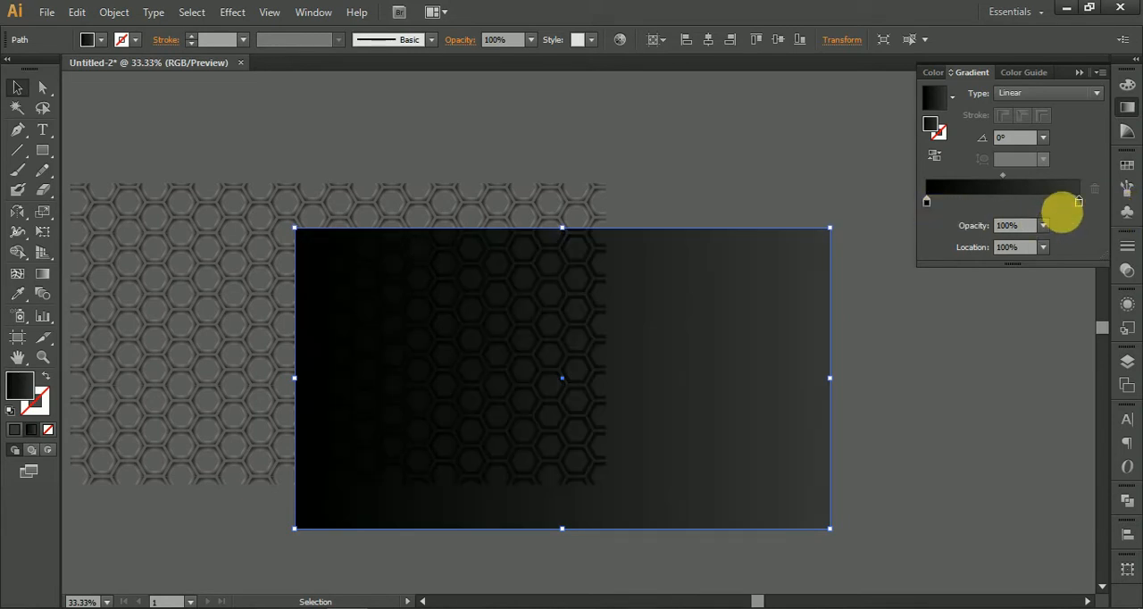
# Step: Change the gradient type to radial and reverse it so the dark gray lies in the center
pyautogui.click(1063, 94)
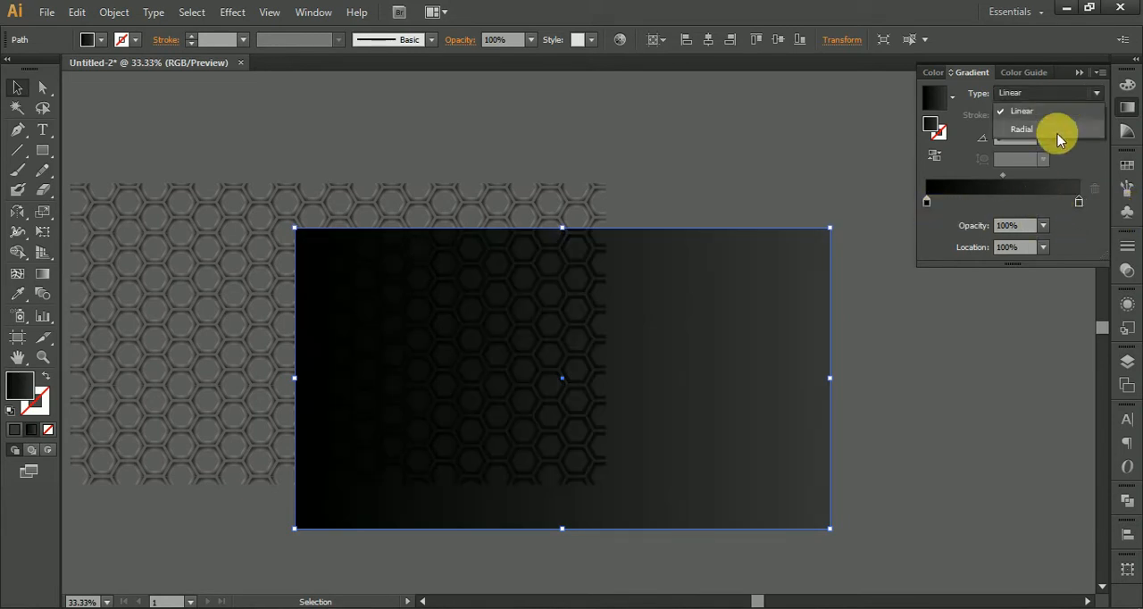
pyautogui.click(1047, 129)
pyautogui.click(935, 157)
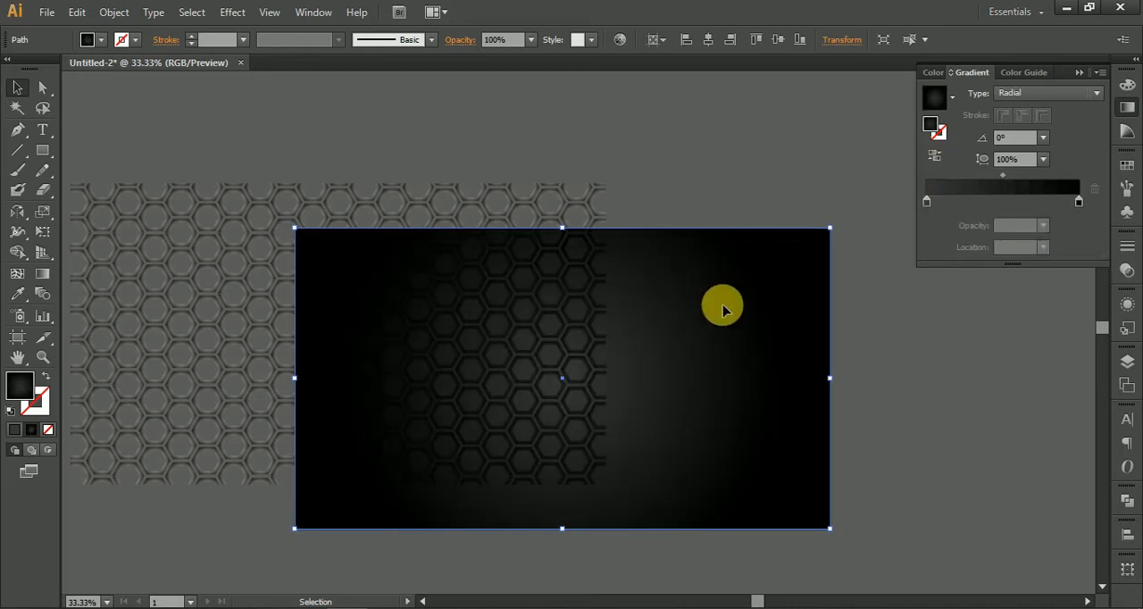
# Step: Enlarge the radial gradient's radius with the Gradient tool until its edge extends beyond the rectangle
pyautogui.scroll(-2, 725, 311)
pyautogui.click(42, 273)
pyautogui.moveTo(703, 334)
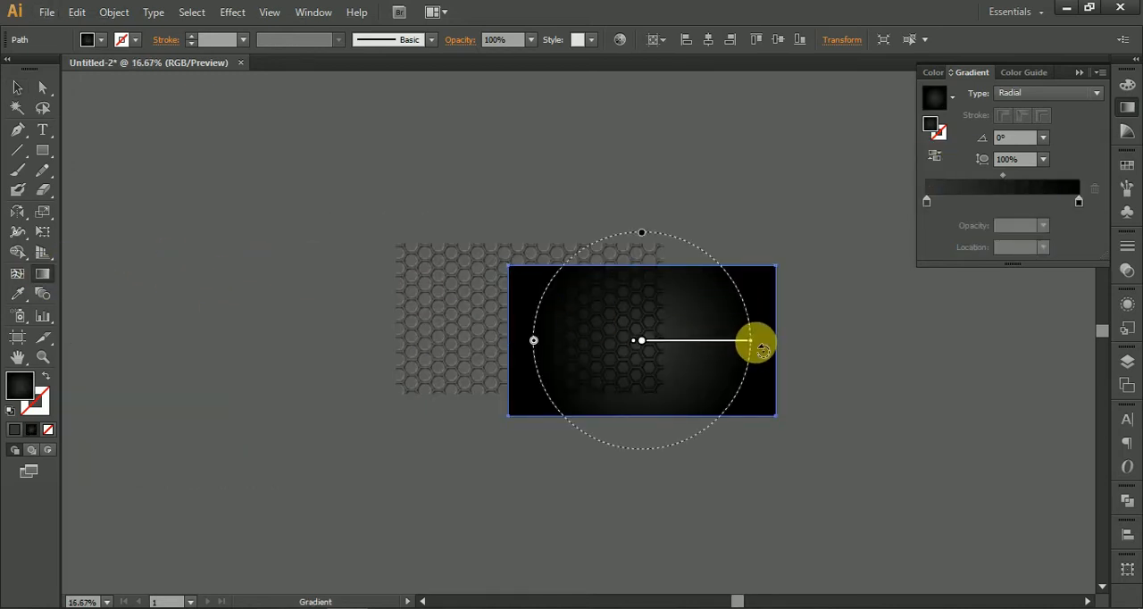
pyautogui.moveTo(753, 350); pyautogui.dragTo(822, 346)
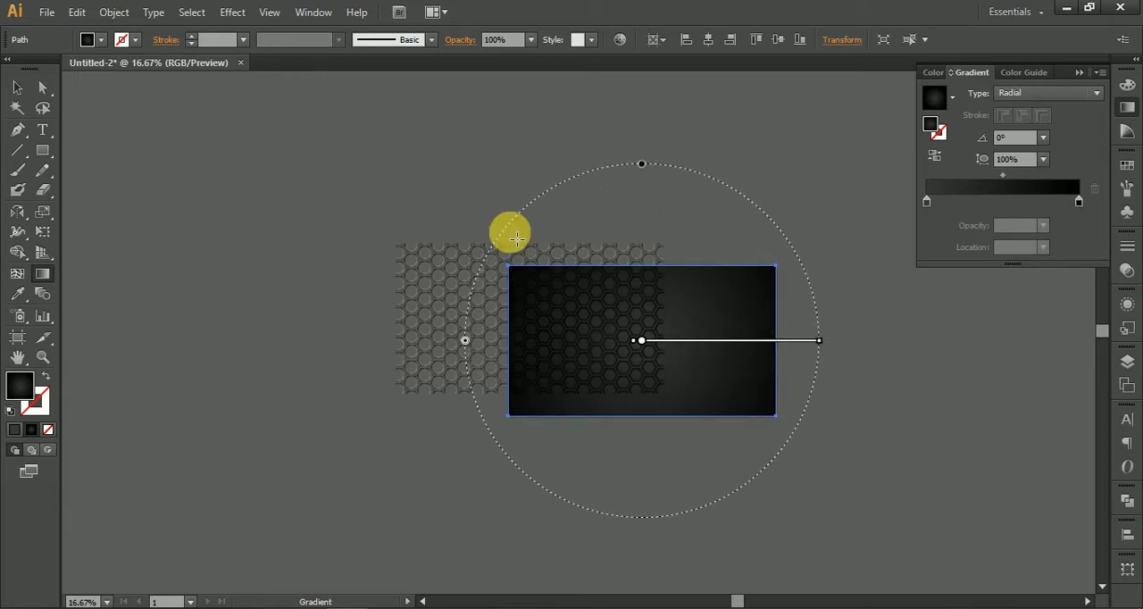
# Step: Center the honeycomb rectangle horizontally and vertically on the artboard, over the gradient rectangle
pyautogui.click(365, 301)
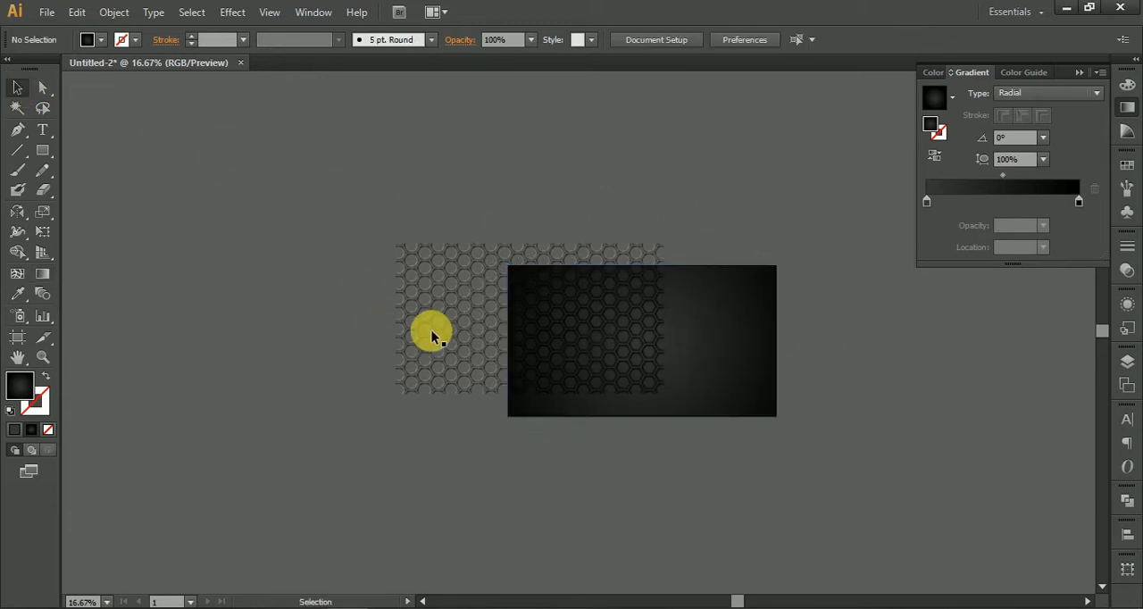
pyautogui.click(420, 335)
pyautogui.click(708, 39)
pyautogui.click(778, 39)
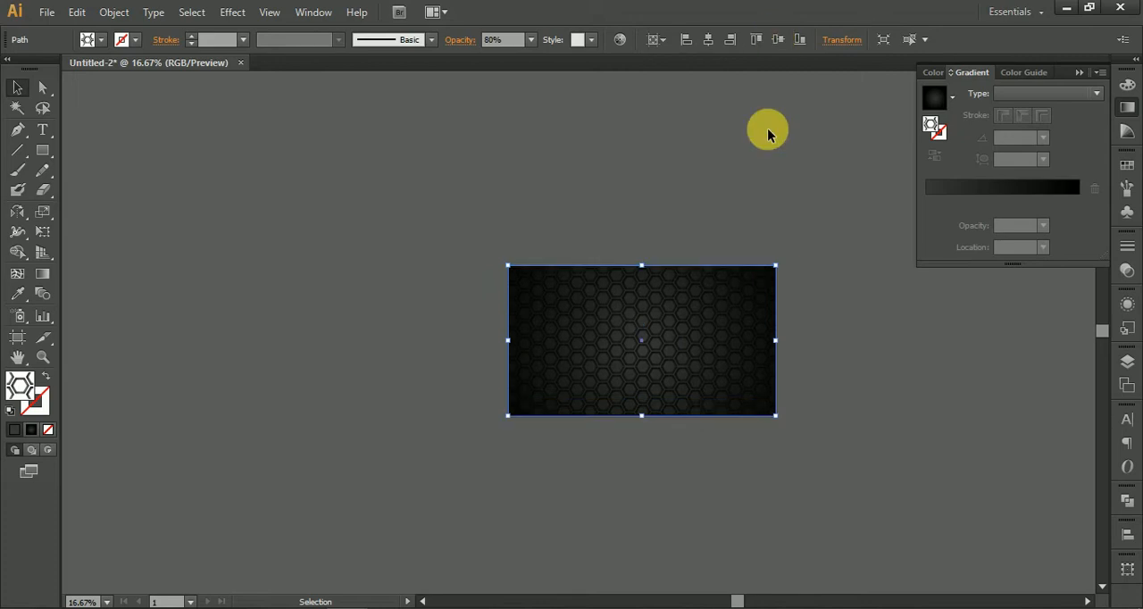
pyautogui.click(761, 166)
# Step: Examine the honeycomb background up close and as a whole
pyautogui.scroll(4, 554, 293)
pyautogui.scroll(-3, 556, 295)
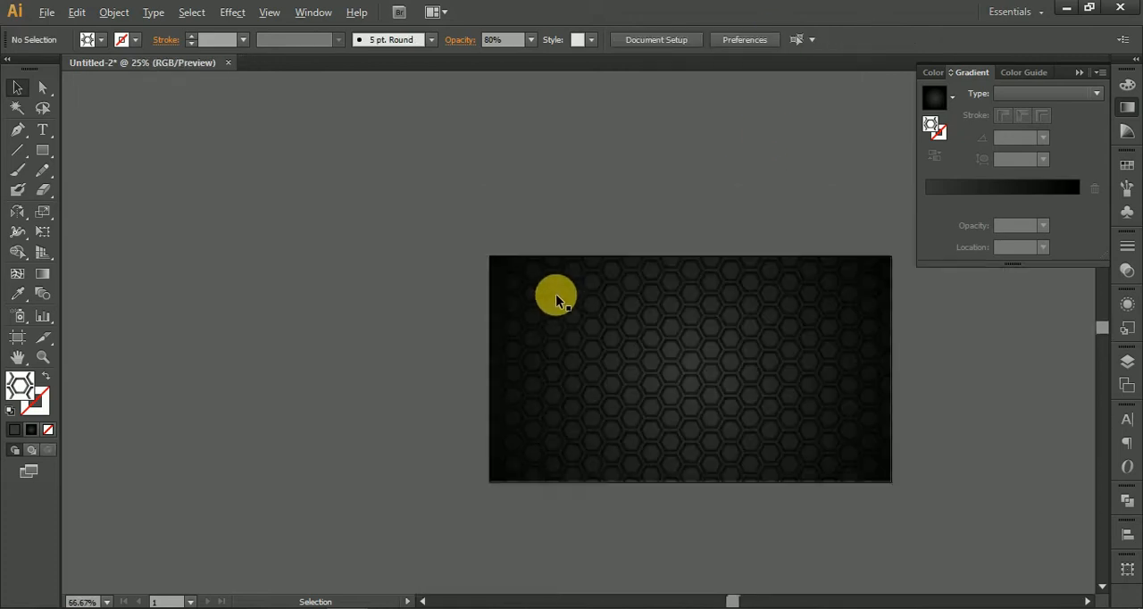
pyautogui.scroll(2, 556, 295)
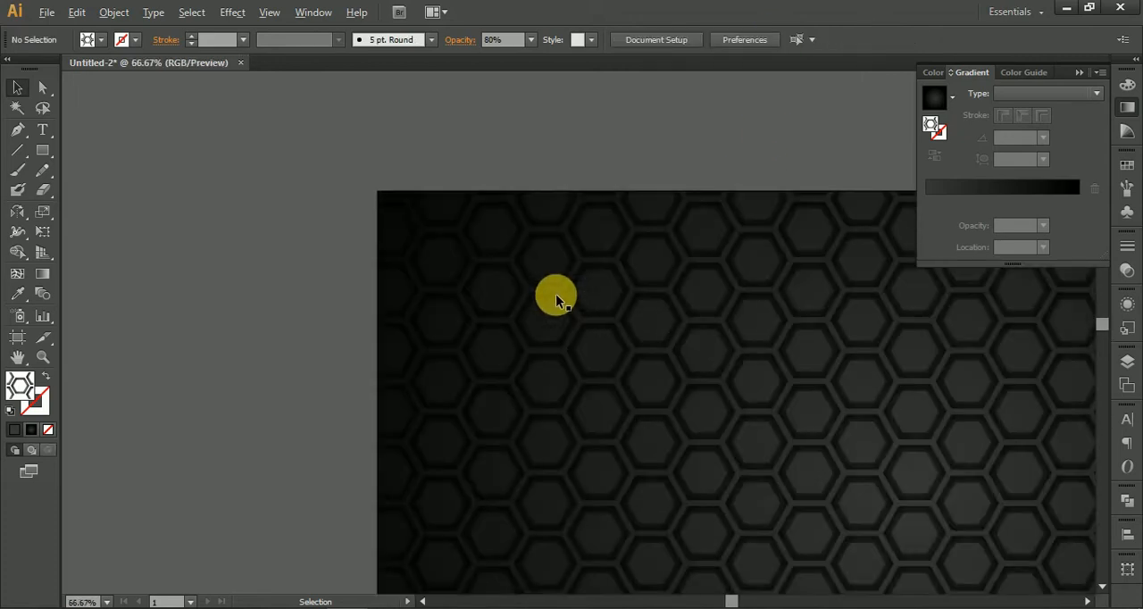
pyautogui.scroll(-2, 555, 295)
pyautogui.scroll(7, 555, 294)
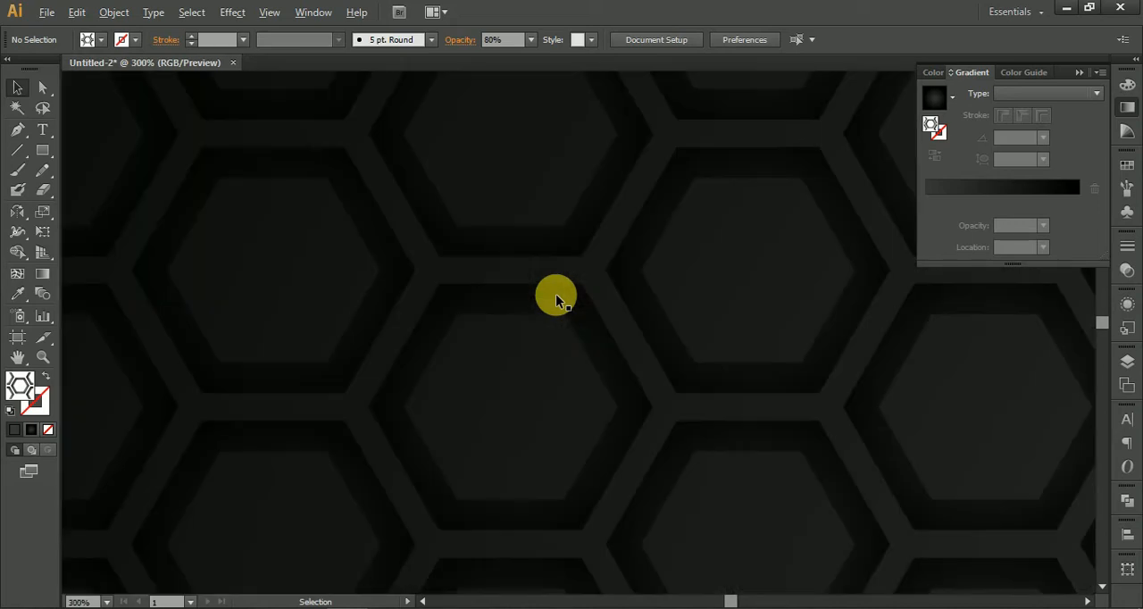
pyautogui.scroll(-6, 555, 297)
pyautogui.click(734, 354)
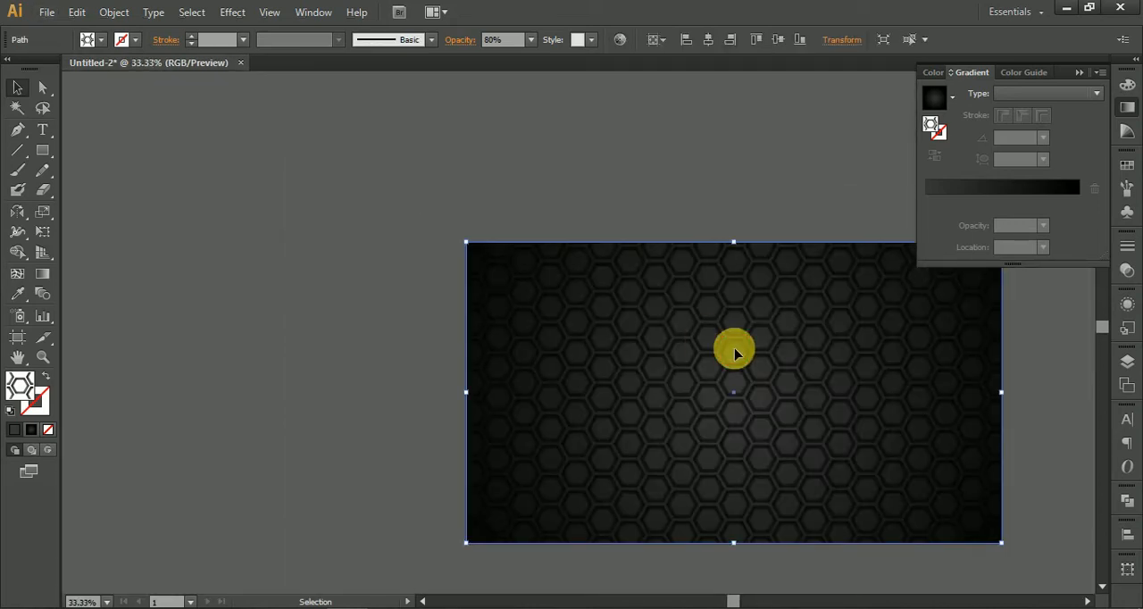
pyautogui.doubleClick(734, 351)
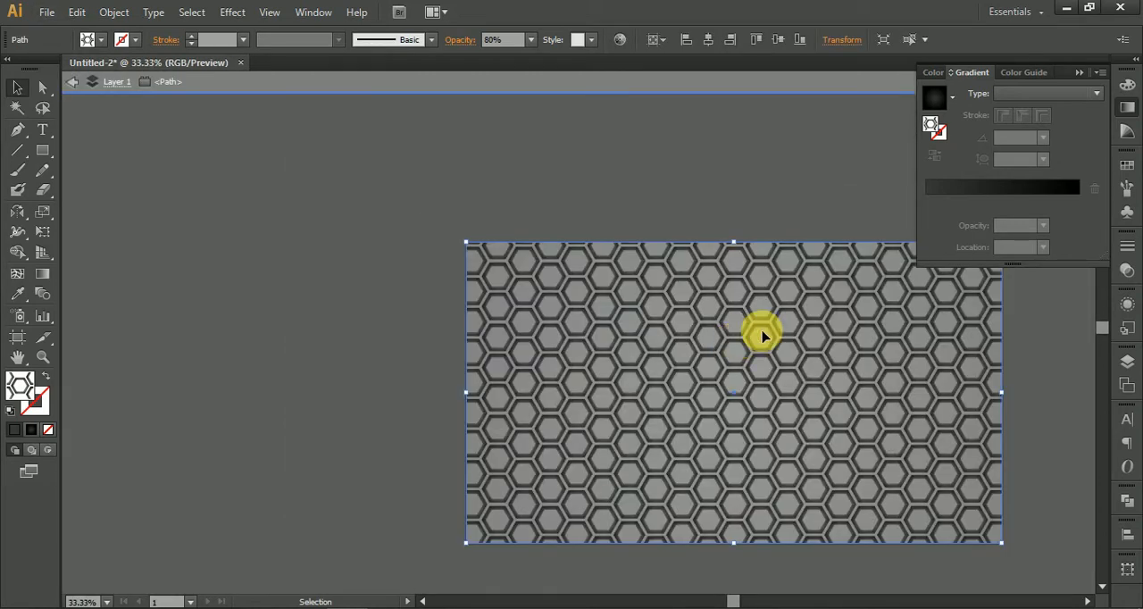
pyautogui.doubleClick(615, 124)
# Step: Leave isolation mode and open the honeycomb pattern swatch, New Pattern Swatch 1, for editing
pyautogui.click(759, 347)
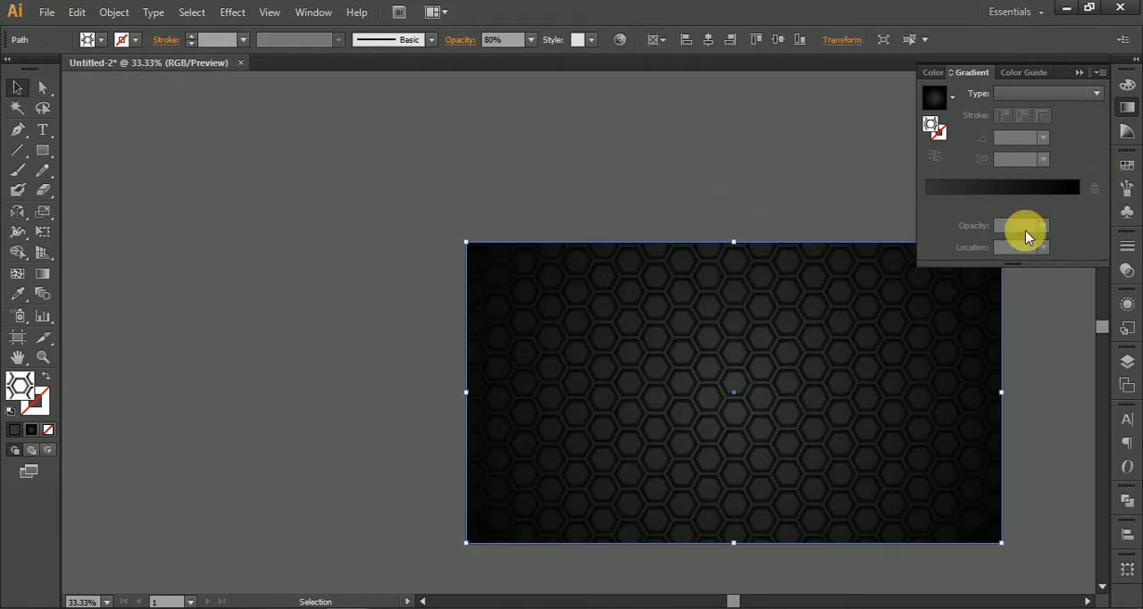
pyautogui.click(1128, 189)
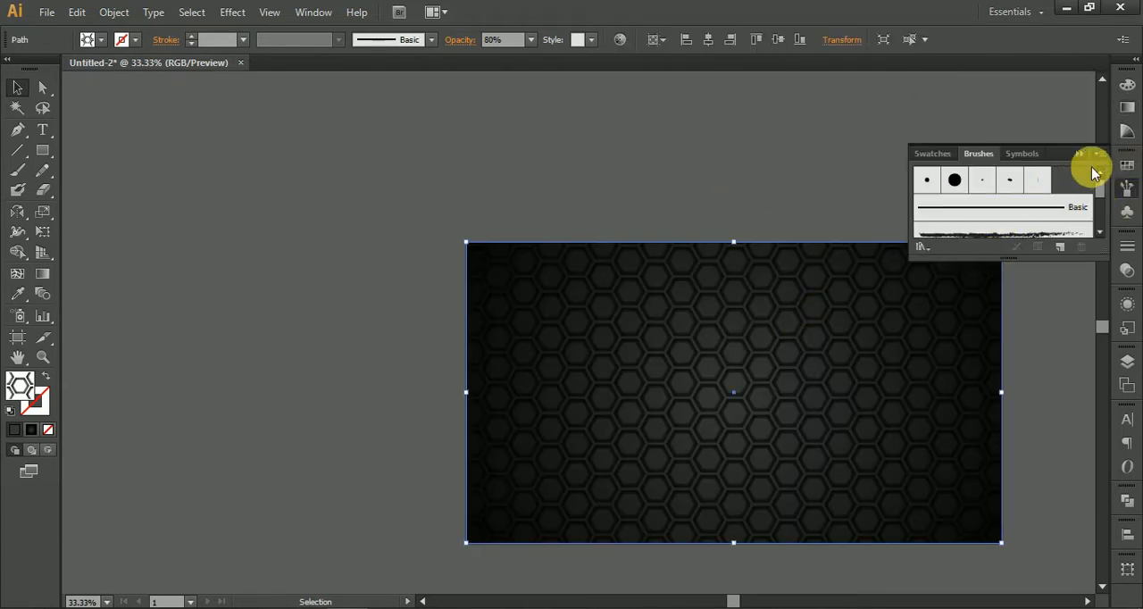
pyautogui.click(929, 153)
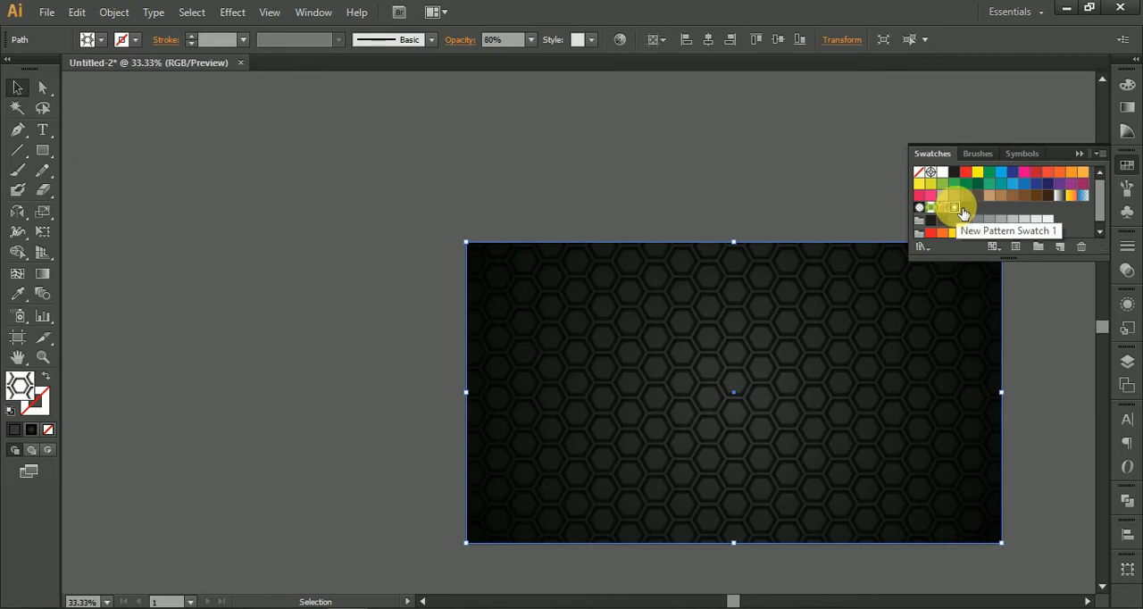
pyautogui.doubleClick(963, 212)
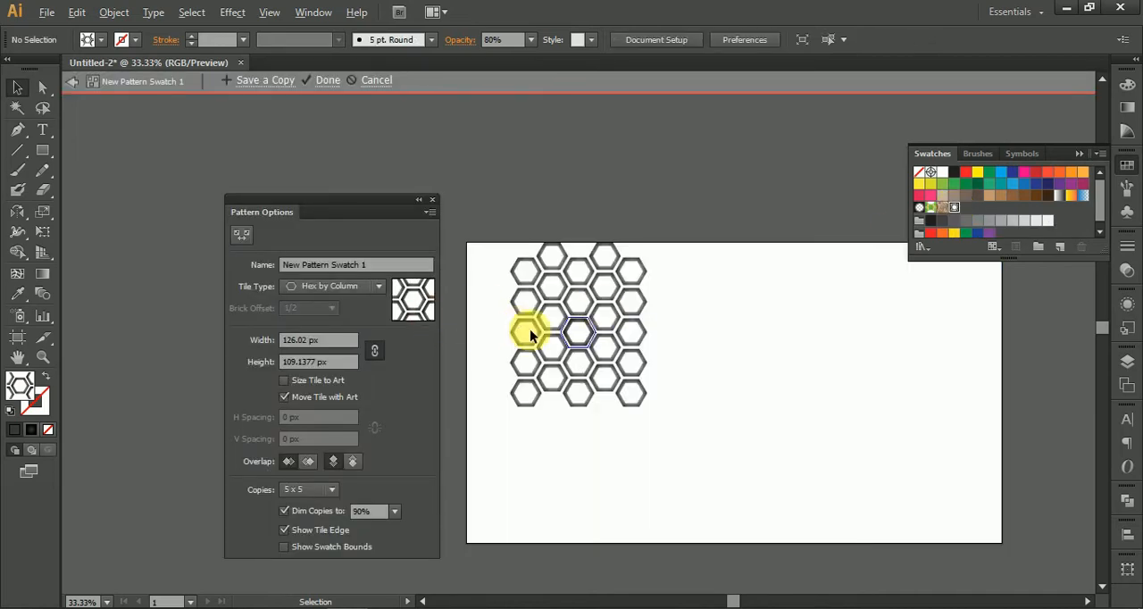
pyautogui.scroll(10, 552, 335)
pyautogui.scroll(-3, 874, 427)
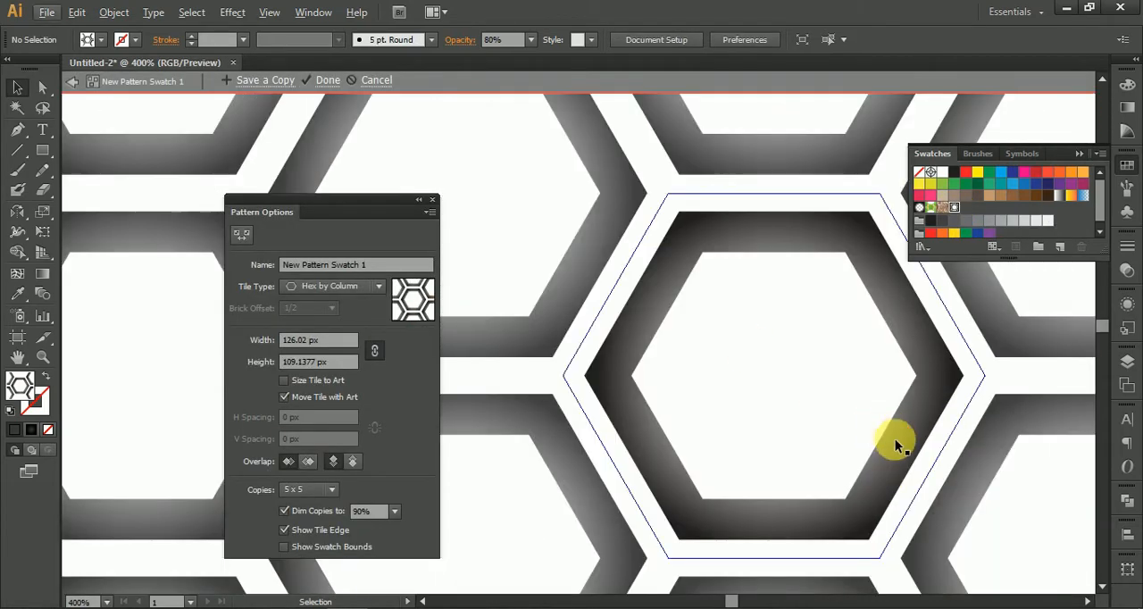
# Step: Set the hexagon ring's white gradient stop to 30% opacity and finish editing the pattern
pyautogui.click(896, 442)
pyautogui.click(1128, 108)
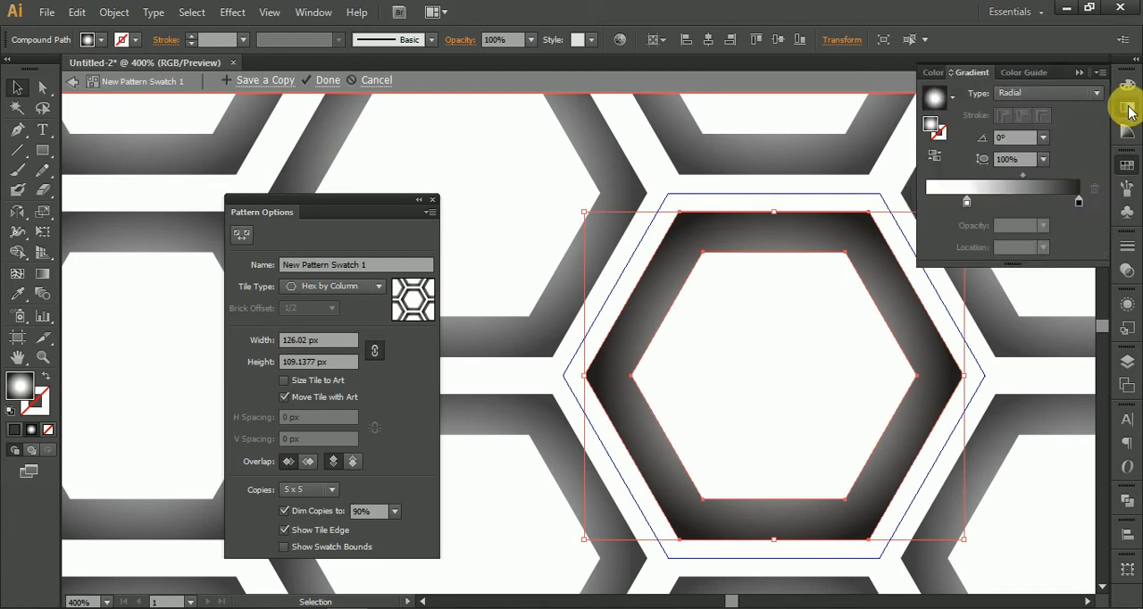
pyautogui.click(965, 204)
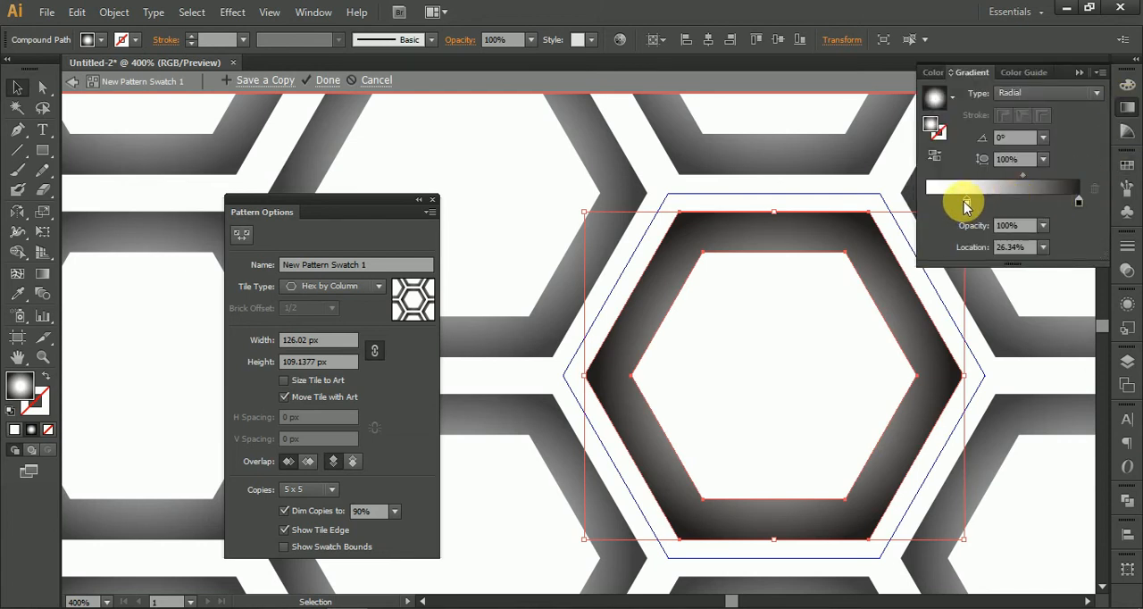
pyautogui.click(1043, 226)
pyautogui.click(1066, 301)
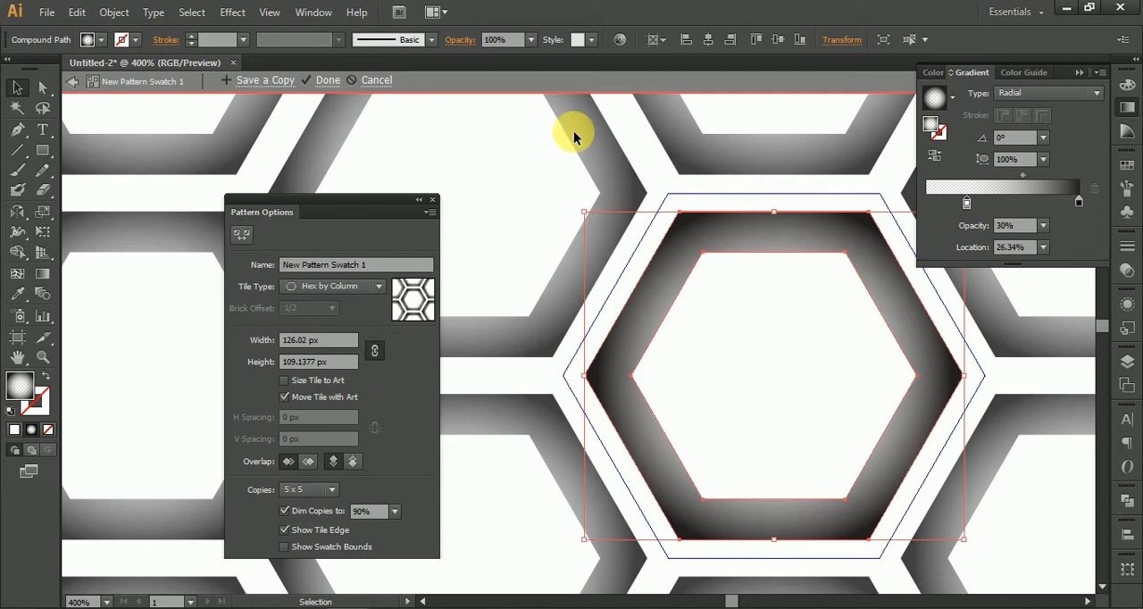
pyautogui.click(327, 81)
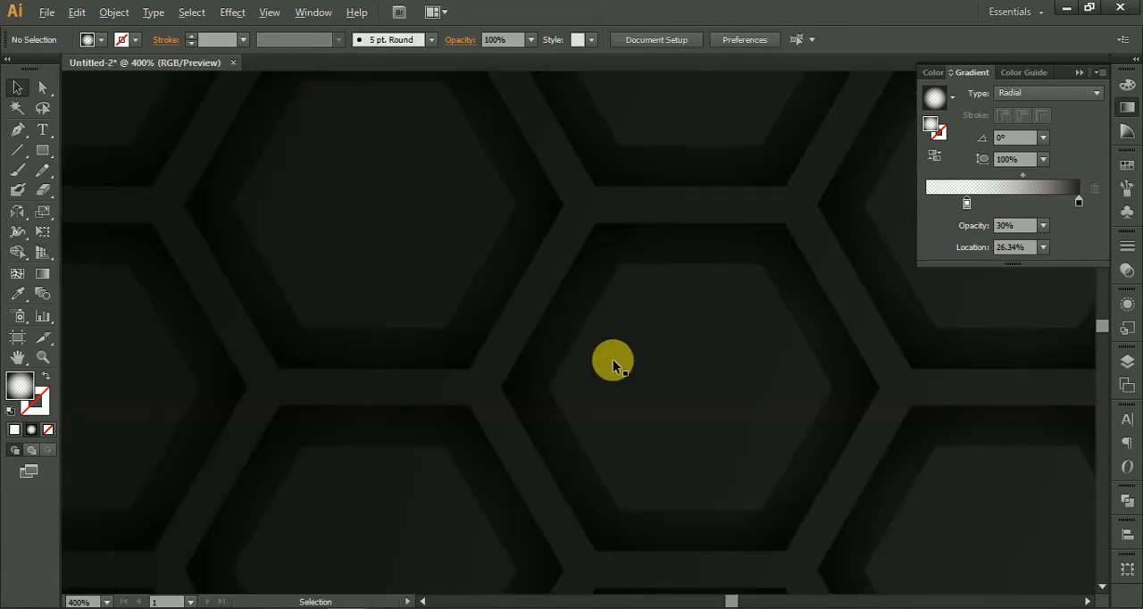
pyautogui.scroll(-7, 613, 359)
pyautogui.moveTo(740, 192); pyautogui.dragTo(607, 123)
pyautogui.moveTo(413, 197); pyautogui.dragTo(454, 186)
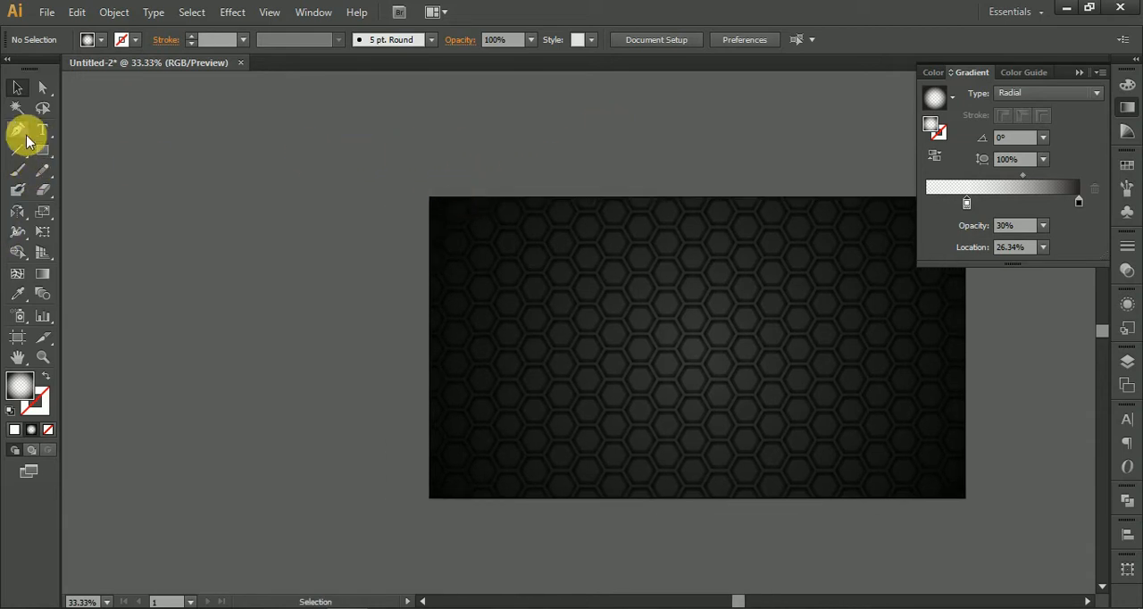
# Step: Draw an S-shaped curve with the Pen tool from above the artboard's upper edge down to a point beyond its left edge
pyautogui.click(554, 141)
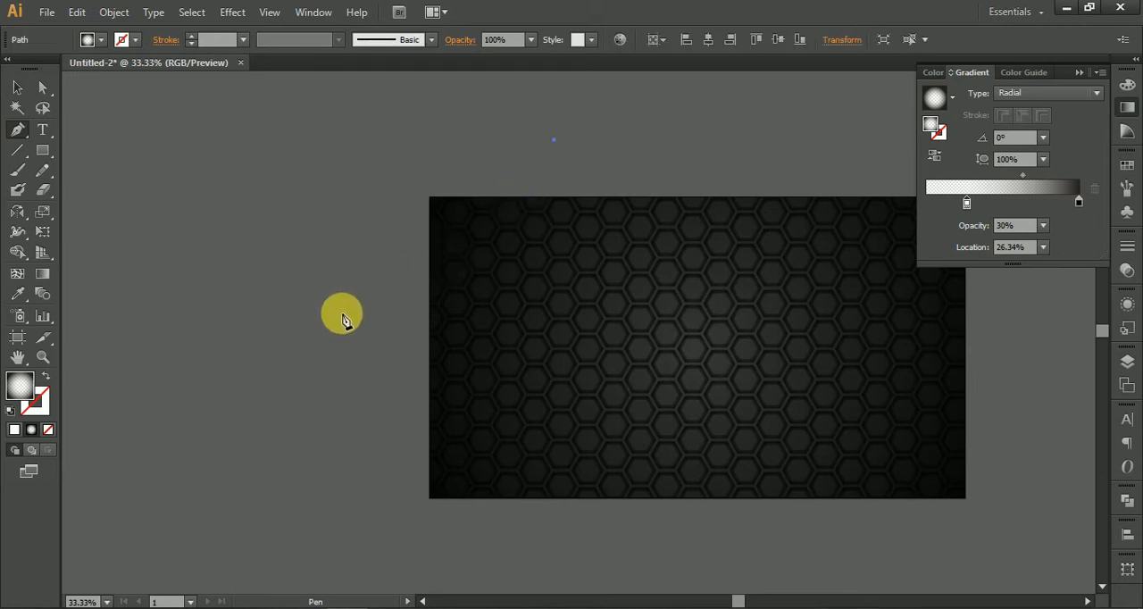
pyautogui.keyDown('ctrl'); pyautogui.click(342, 314); pyautogui.keyUp('ctrl')
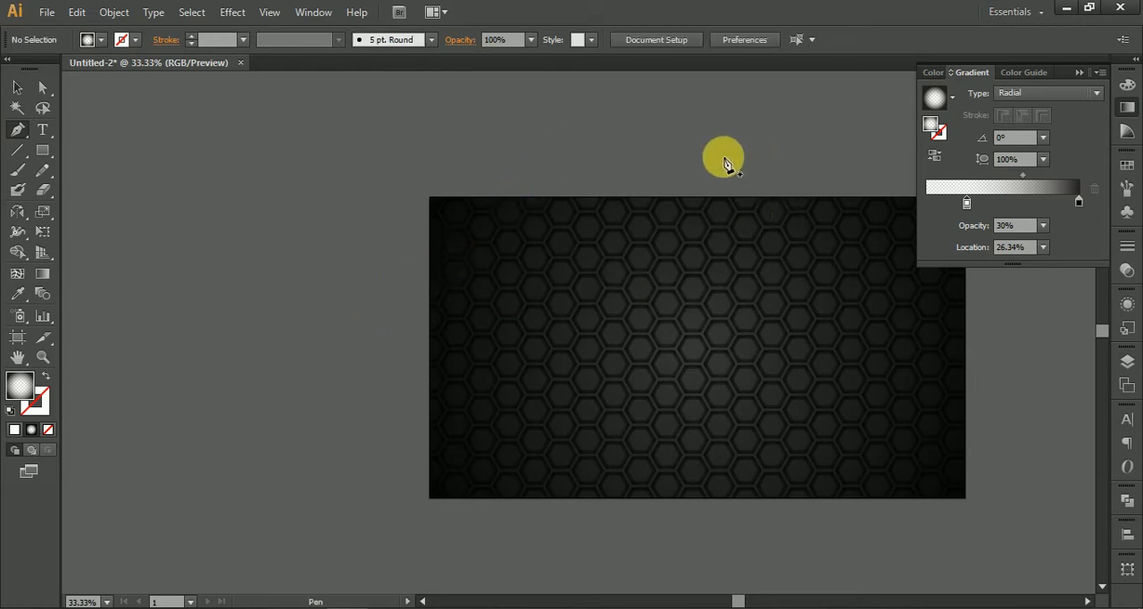
pyautogui.click(676, 122)
pyautogui.moveTo(511, 304); pyautogui.dragTo(355, 363)
pyautogui.click(346, 416)
pyautogui.moveTo(342, 471); pyautogui.dragTo(315, 400)
pyautogui.hotkey('ctrl', 'z')
pyautogui.scroll(1, 419, 389)
pyautogui.moveTo(367, 506); pyautogui.dragTo(336, 565)
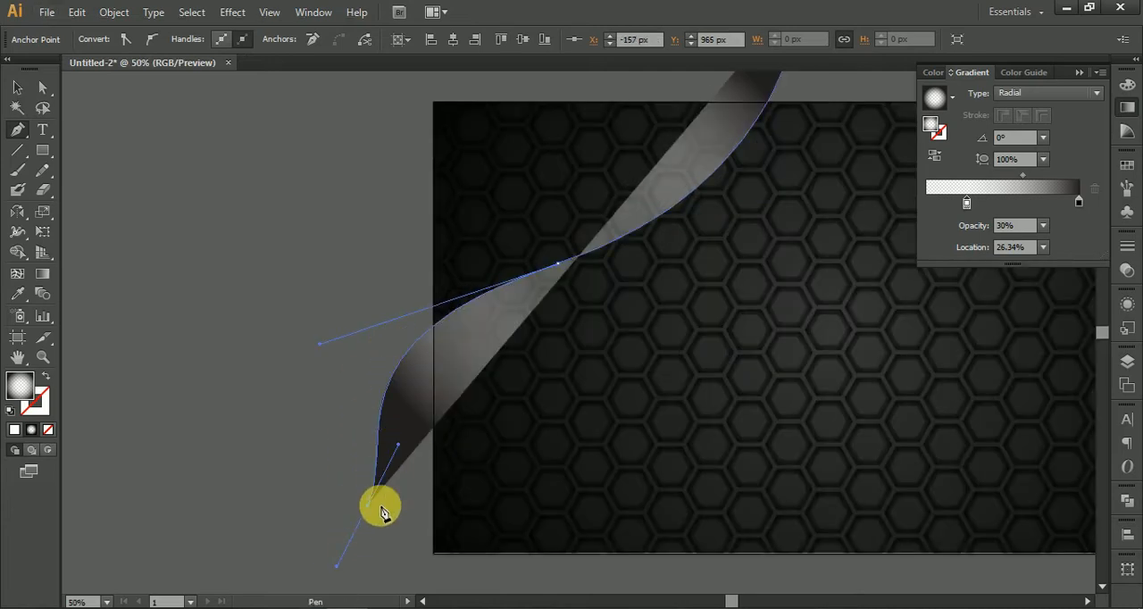
# Step: Close the curve into a shape through a corner point outside the artboard's upper-left corner, then deselect it
pyautogui.moveTo(389, 163); pyautogui.dragTo(422, 427)
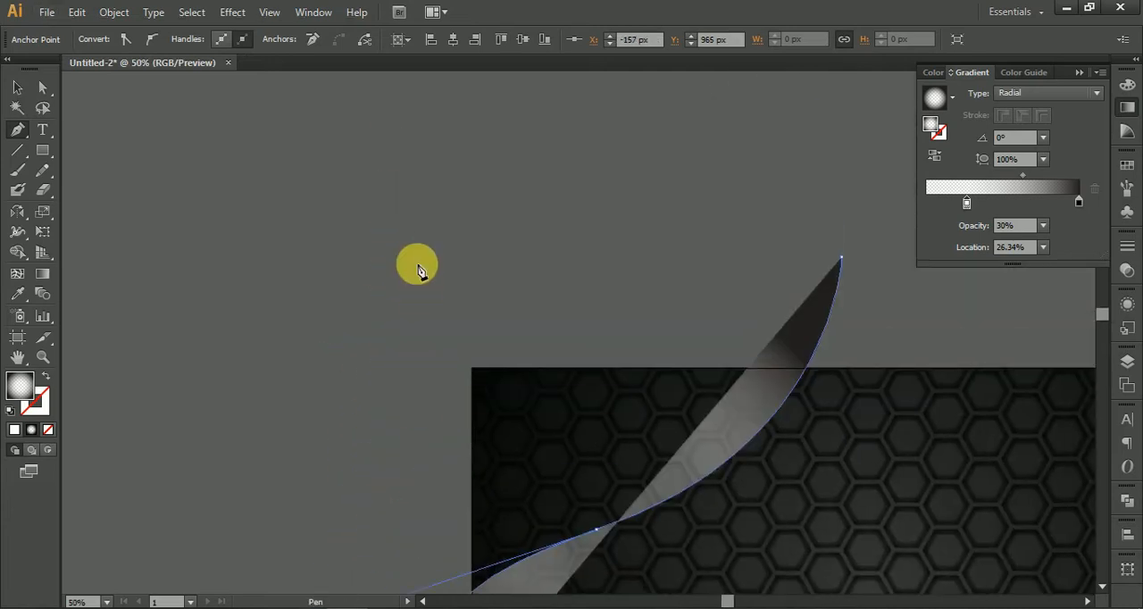
pyautogui.click(416, 264)
pyautogui.hotkey('ctrl', 'z')
pyautogui.click(407, 261)
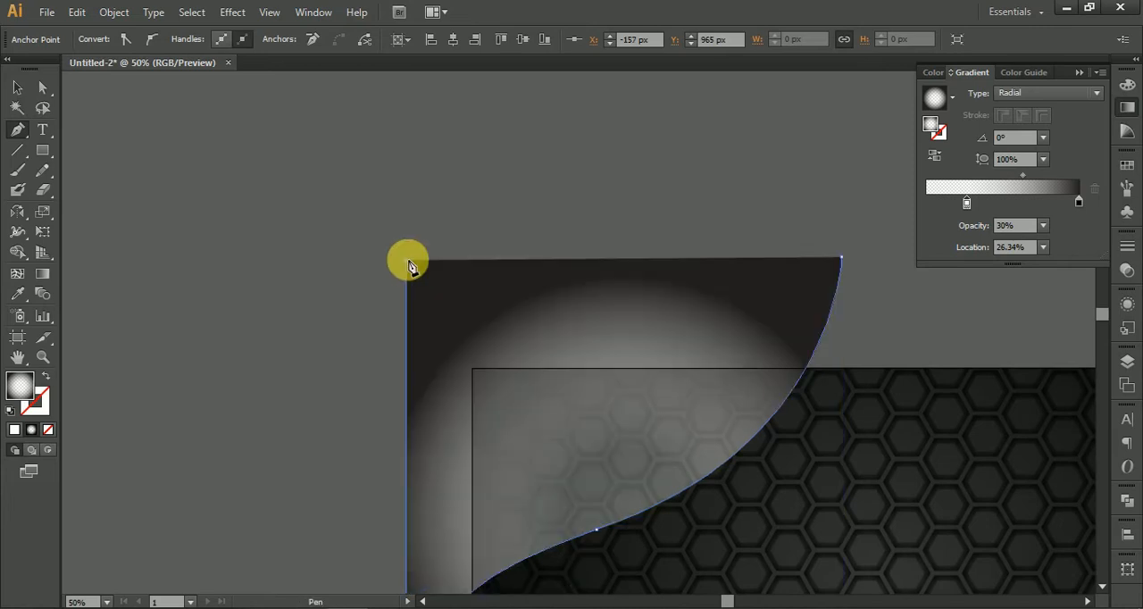
pyautogui.click(842, 259)
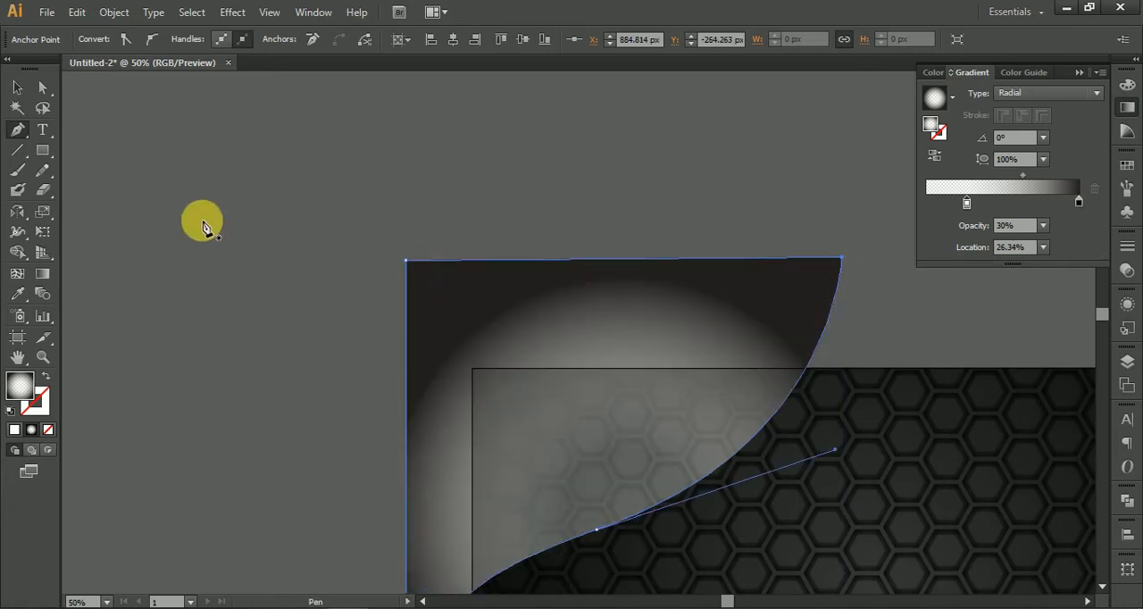
pyautogui.click(18, 89)
pyautogui.click(447, 234)
pyautogui.moveTo(446, 234); pyautogui.dragTo(438, 145)
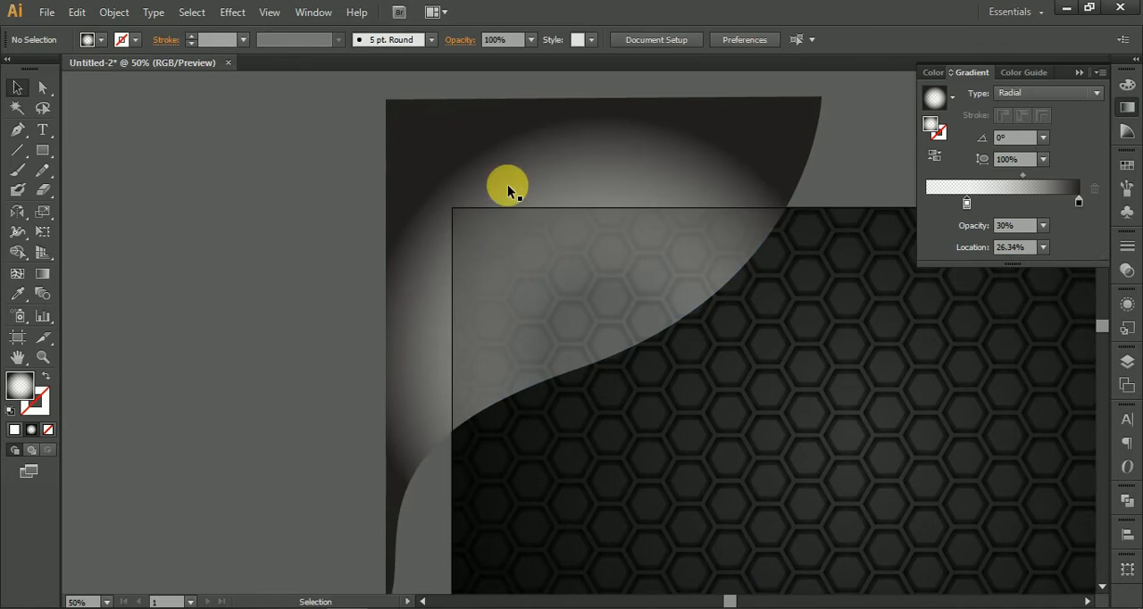
# Step: Rotate the curved shape about 3° counterclockwise over the artboard's upper-left corner
pyautogui.moveTo(554, 174); pyautogui.dragTo(576, 185)
pyautogui.moveTo(544, 337); pyautogui.dragTo(535, 303)
pyautogui.moveTo(611, 302); pyautogui.dragTo(588, 297)
pyautogui.scroll(-1, 668, 279)
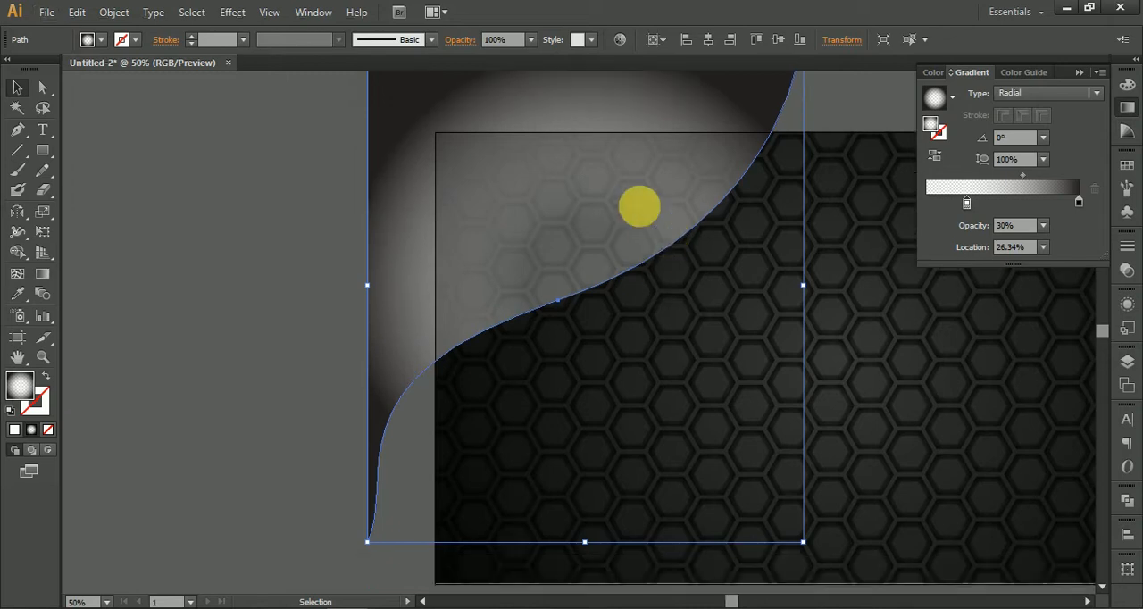
pyautogui.moveTo(812, 145); pyautogui.dragTo(766, 334)
pyautogui.click(770, 216)
pyautogui.click(759, 233)
pyautogui.moveTo(757, 218); pyautogui.dragTo(760, 192)
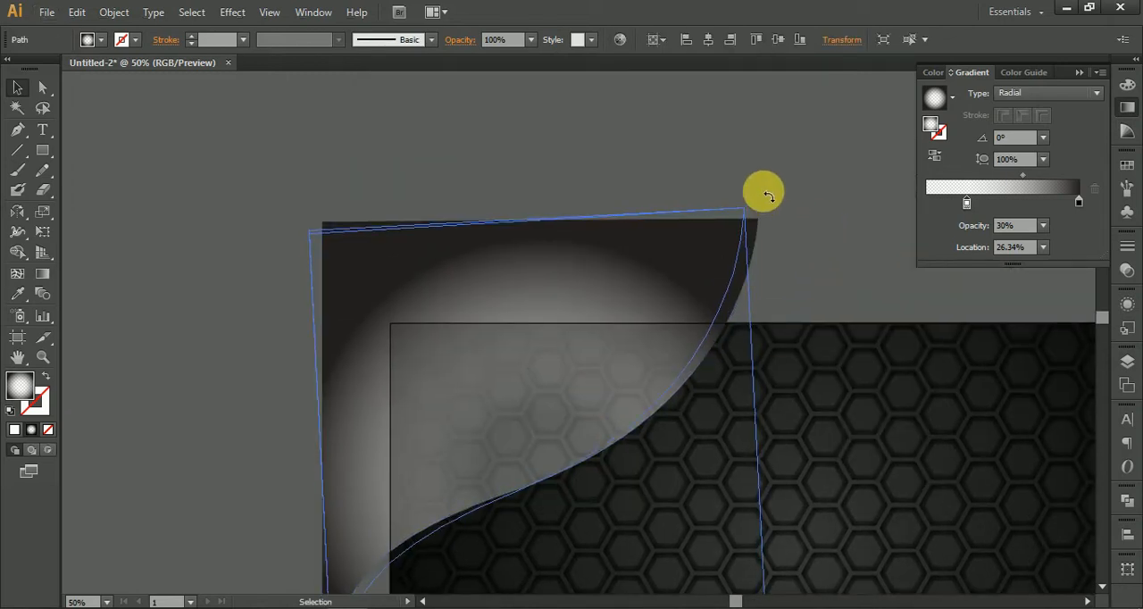
pyautogui.moveTo(682, 280); pyautogui.dragTo(648, 177)
pyautogui.moveTo(604, 254); pyautogui.dragTo(581, 182)
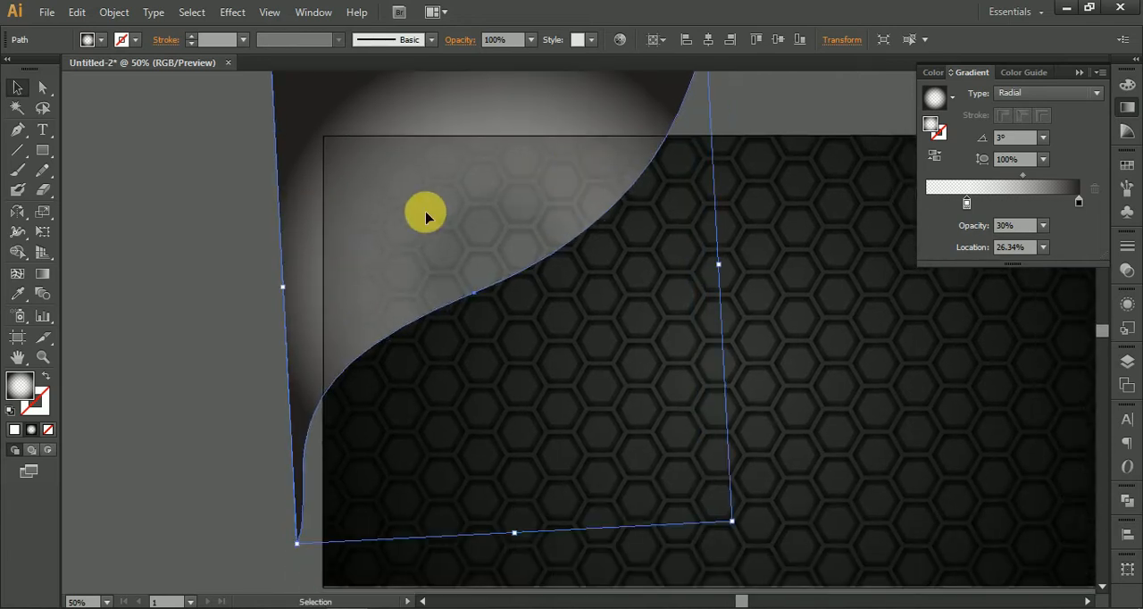
pyautogui.click(19, 296)
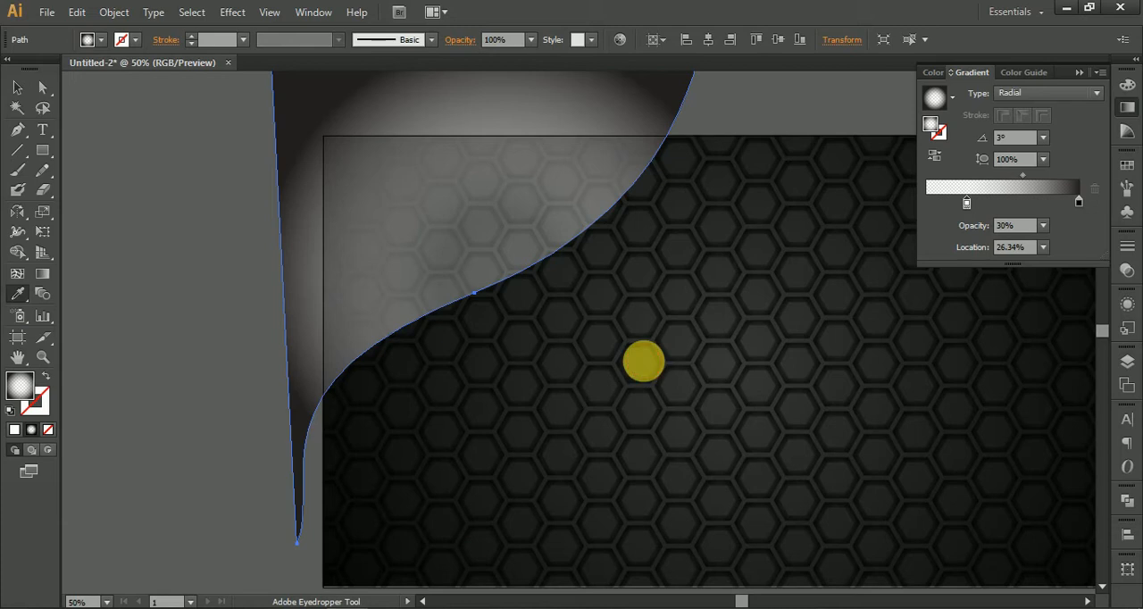
pyautogui.click(644, 362)
pyautogui.hotkey('ctrl', 'z')
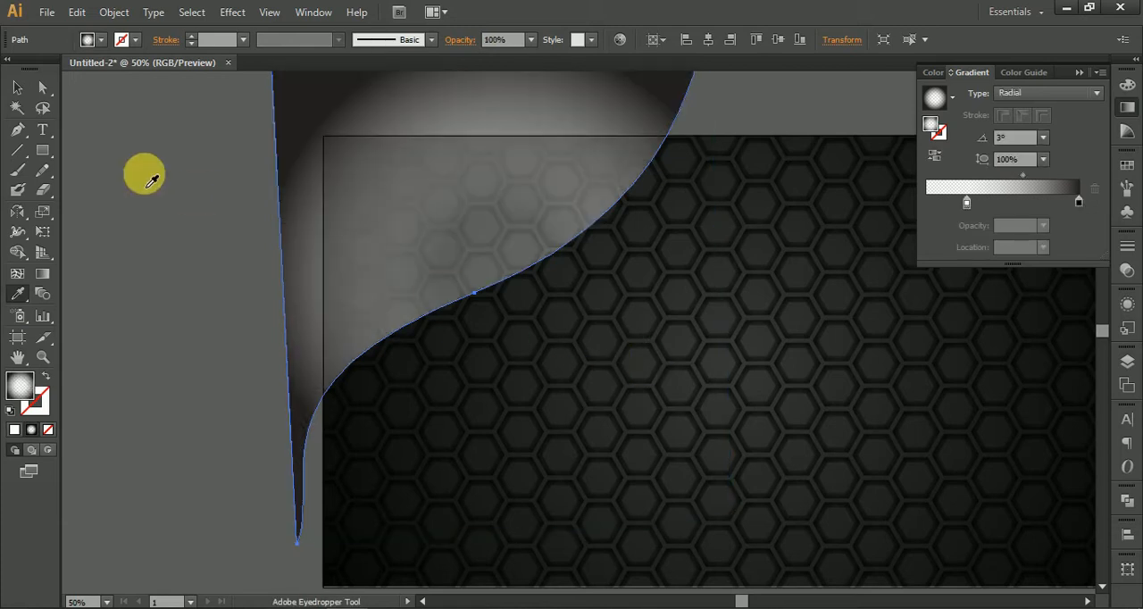
pyautogui.click(18, 88)
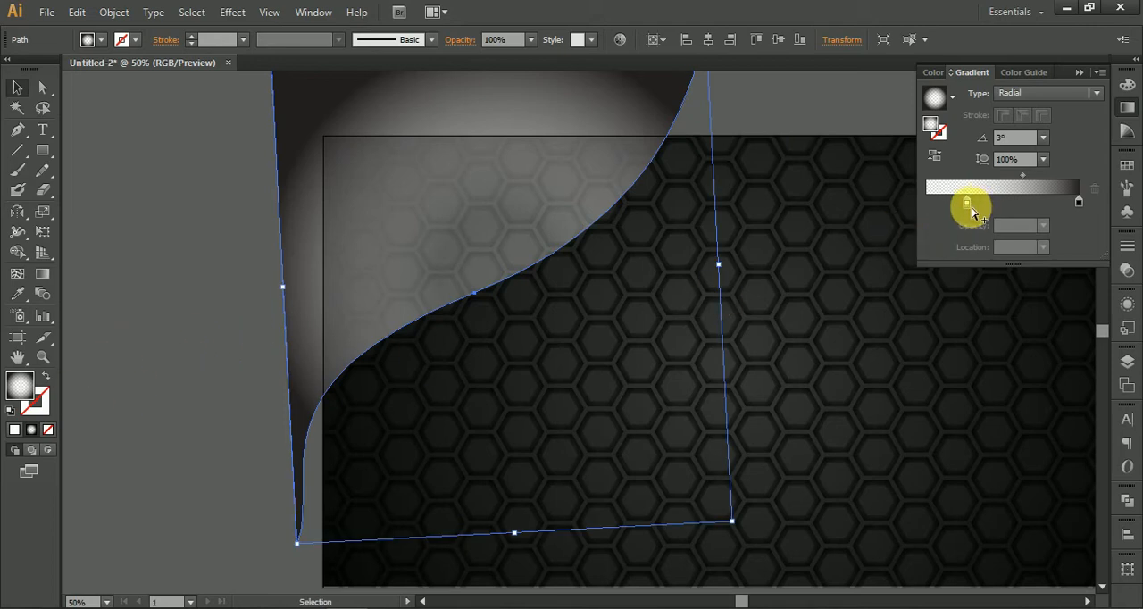
# Step: Move the curved shape's white gradient stop to location 0% and recolor it black (000000)
pyautogui.moveTo(970, 210); pyautogui.dragTo(922, 210)
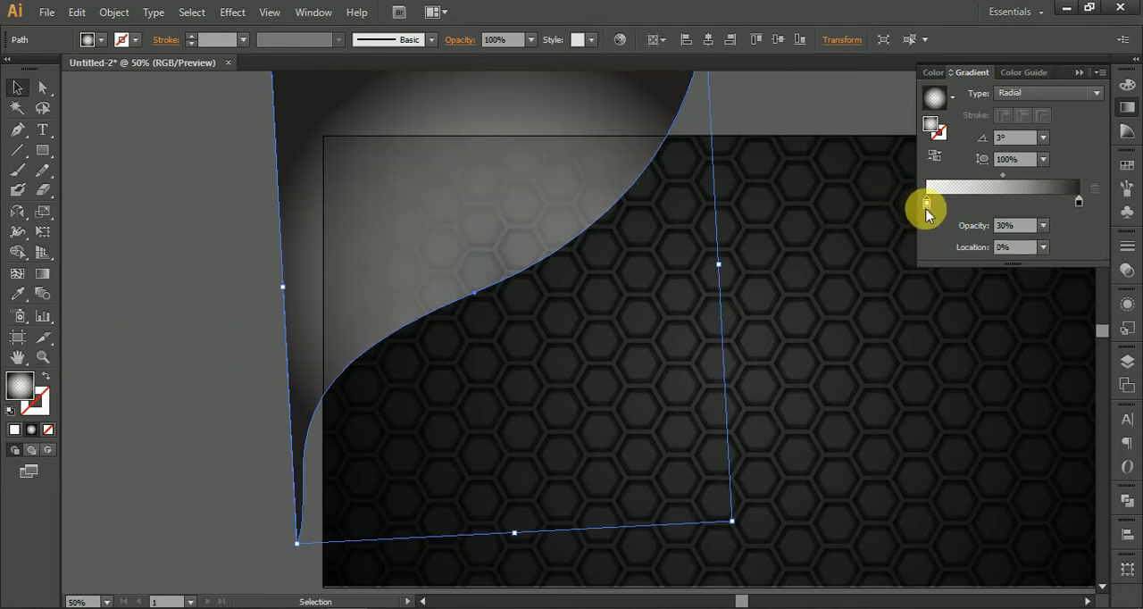
pyautogui.doubleClick(926, 207)
pyautogui.click(1077, 219)
pyautogui.click(974, 242)
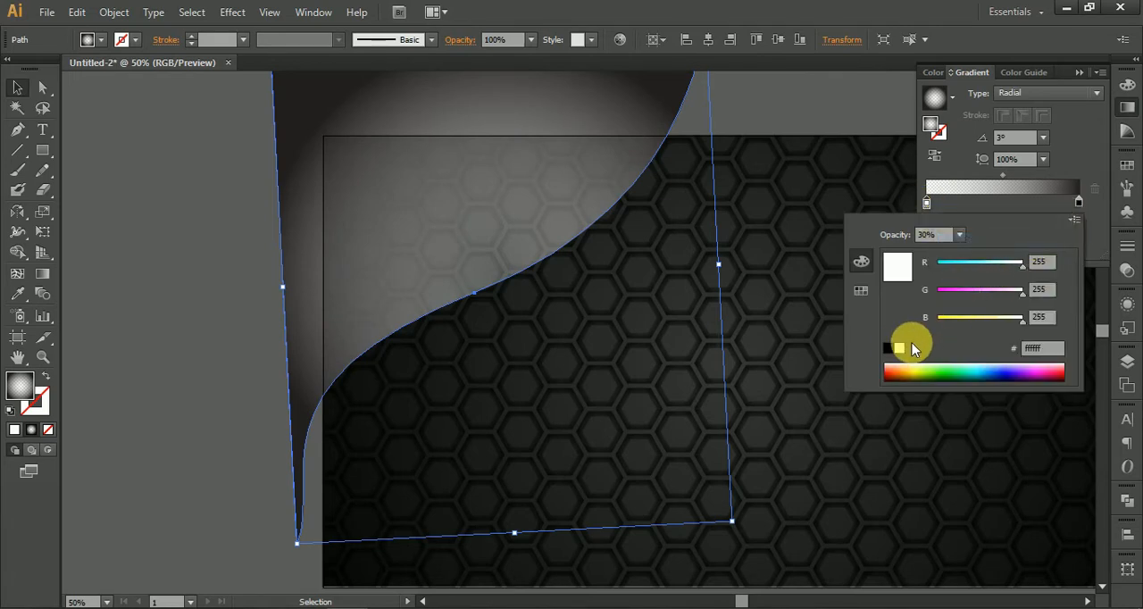
pyautogui.click(890, 349)
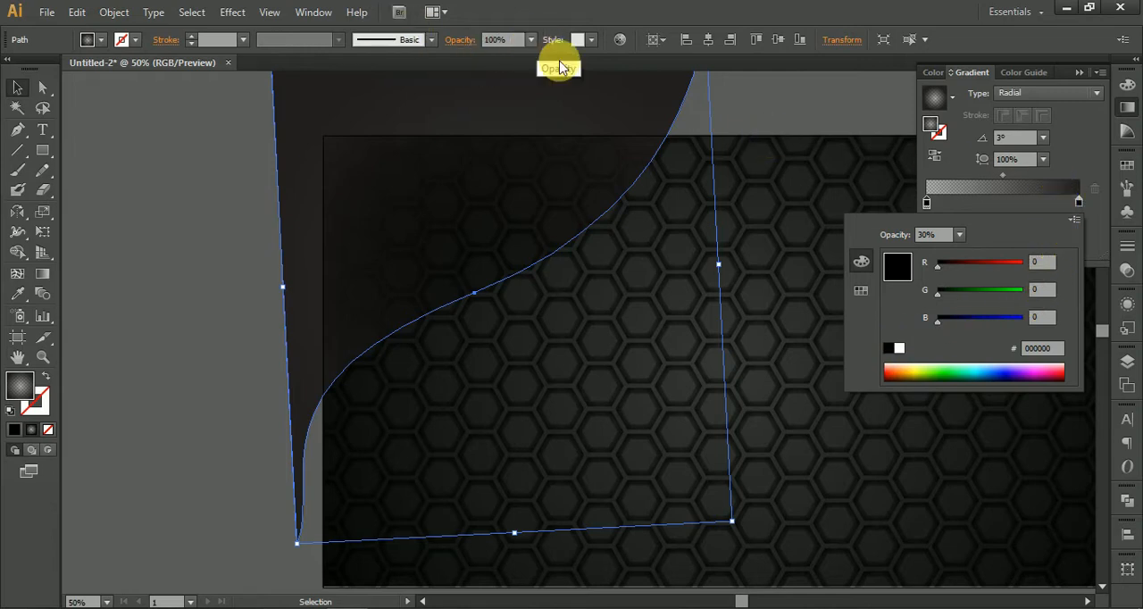
pyautogui.click(1076, 150)
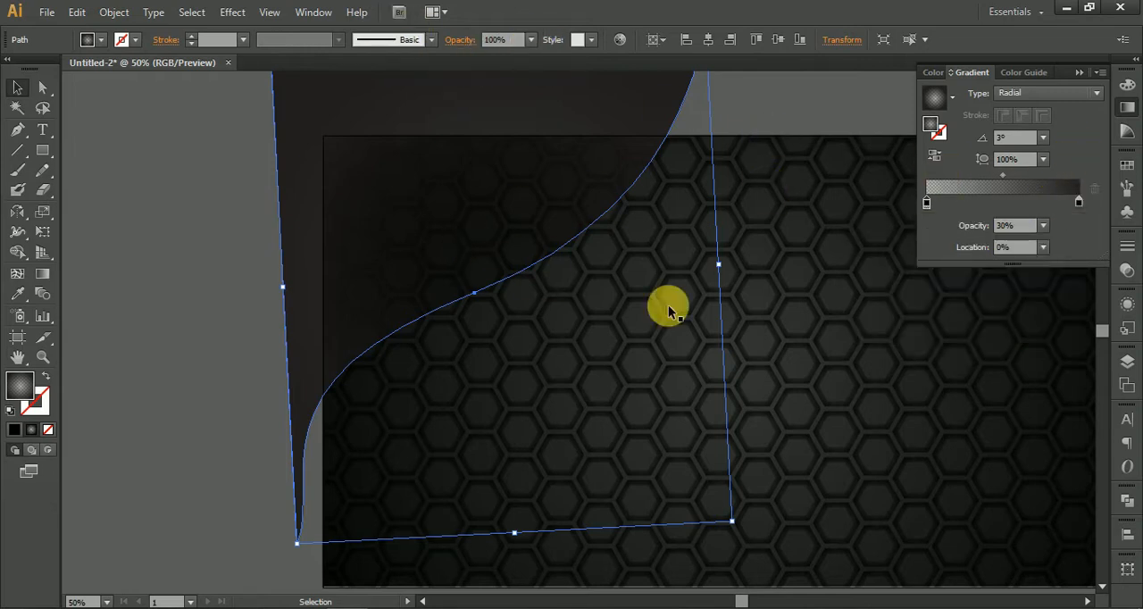
# Step: Shift the honeycomb rectangle aside and apply the background rectangle's dark radial gradient to the curved shape with the Eyedropper
pyautogui.click(938, 420)
pyautogui.click(681, 217)
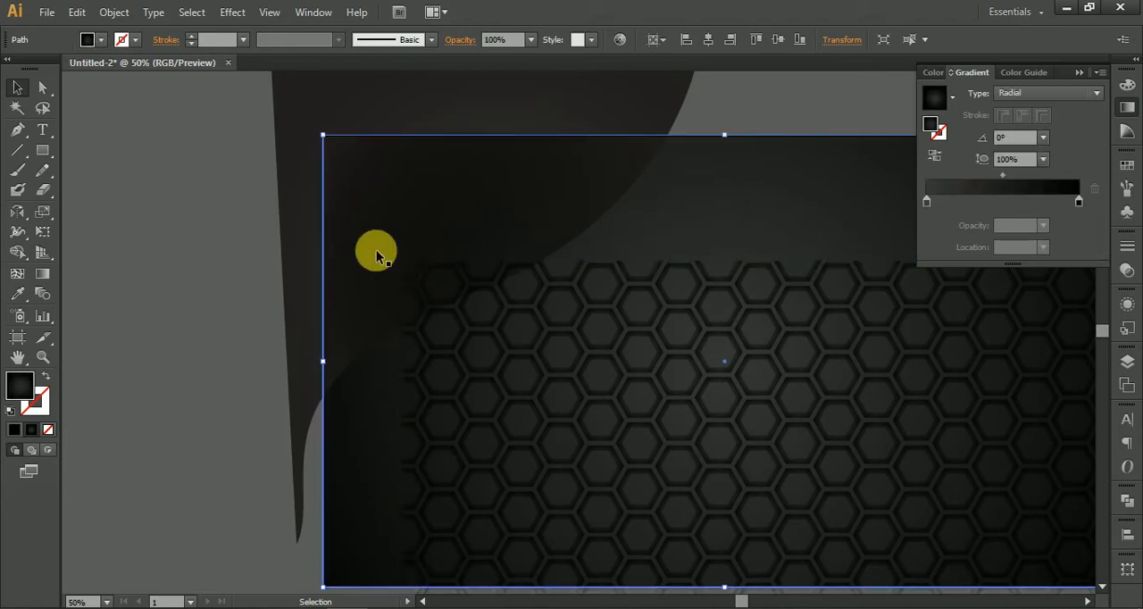
pyautogui.click(18, 294)
pyautogui.keyDown('ctrl'); pyautogui.click(403, 102); pyautogui.keyUp('ctrl')
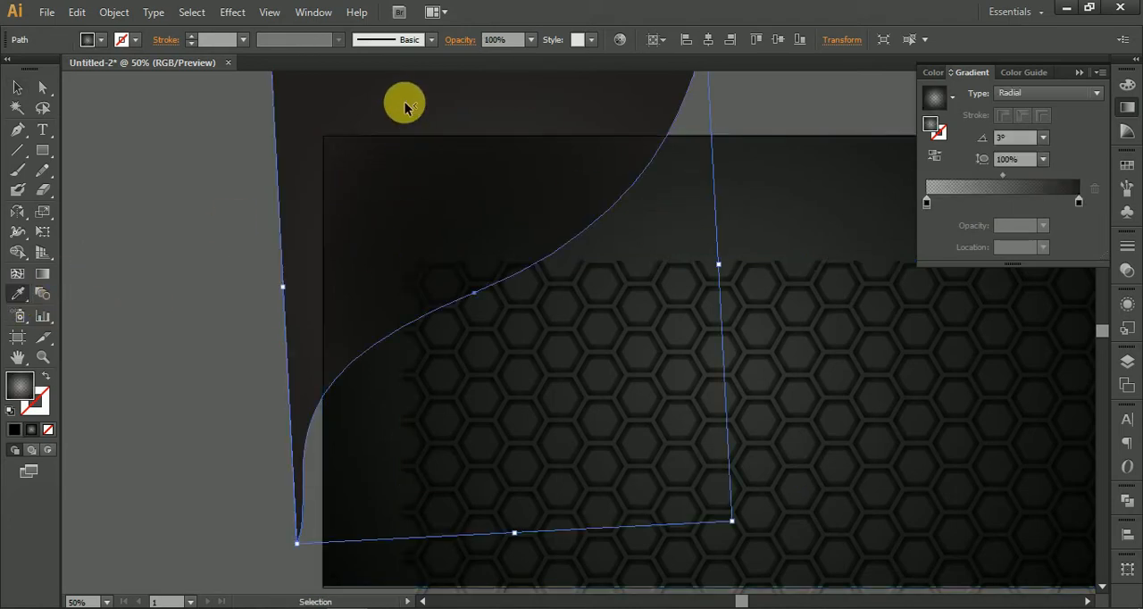
pyautogui.click(720, 212)
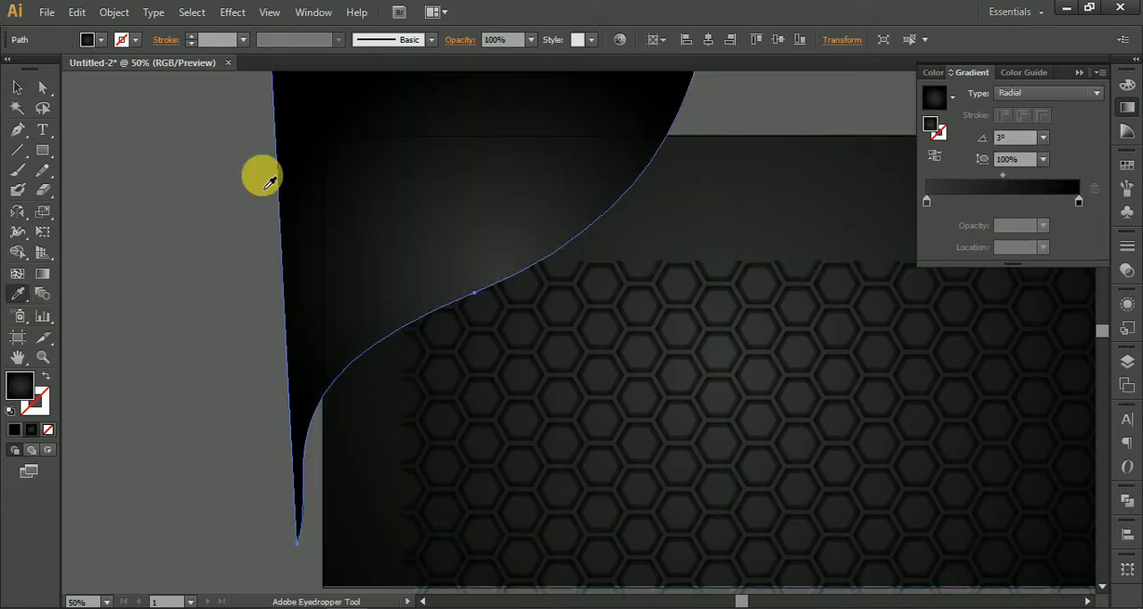
# Step: Center the honeycomb rectangle on the artboard horizontally and vertically again, then deselect it
pyautogui.click(18, 89)
pyautogui.click(788, 318)
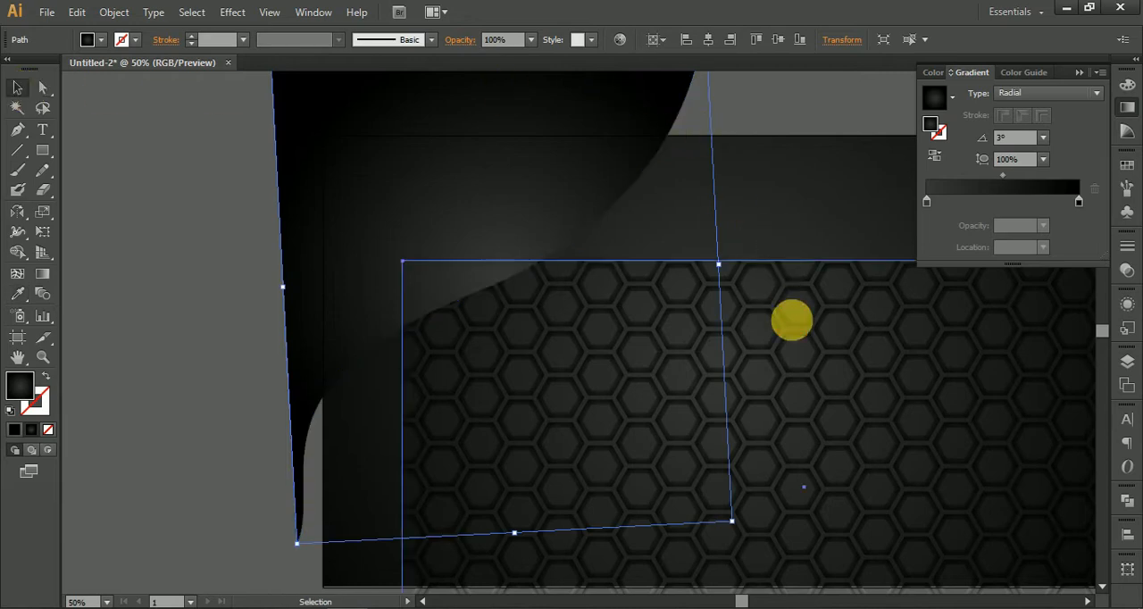
pyautogui.click(725, 39)
pyautogui.click(790, 39)
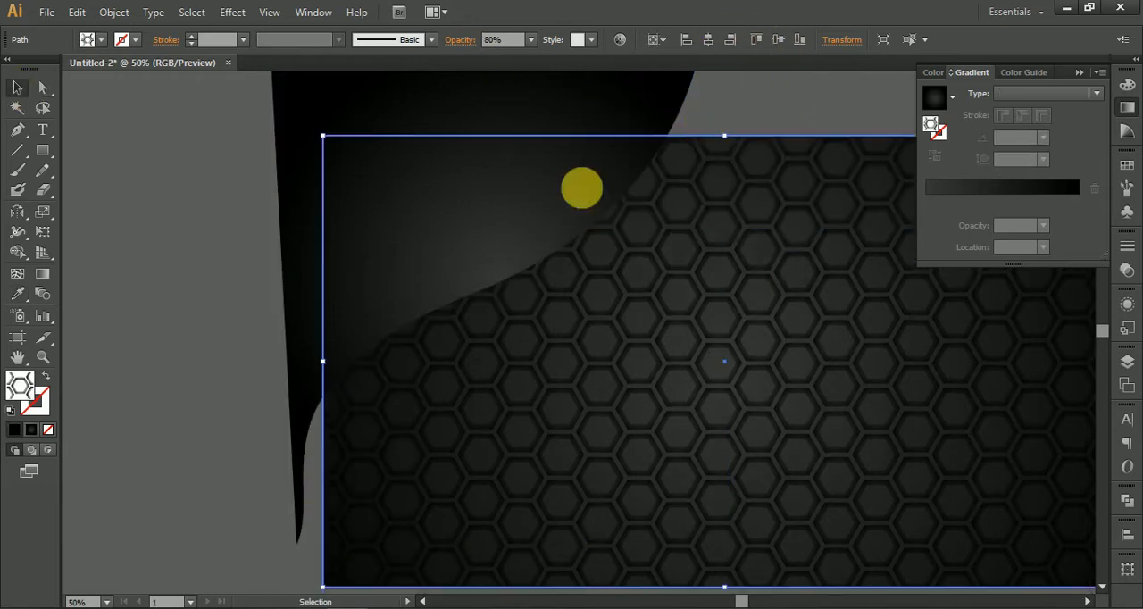
pyautogui.click(211, 270)
pyautogui.moveTo(211, 257); pyautogui.dragTo(231, 275)
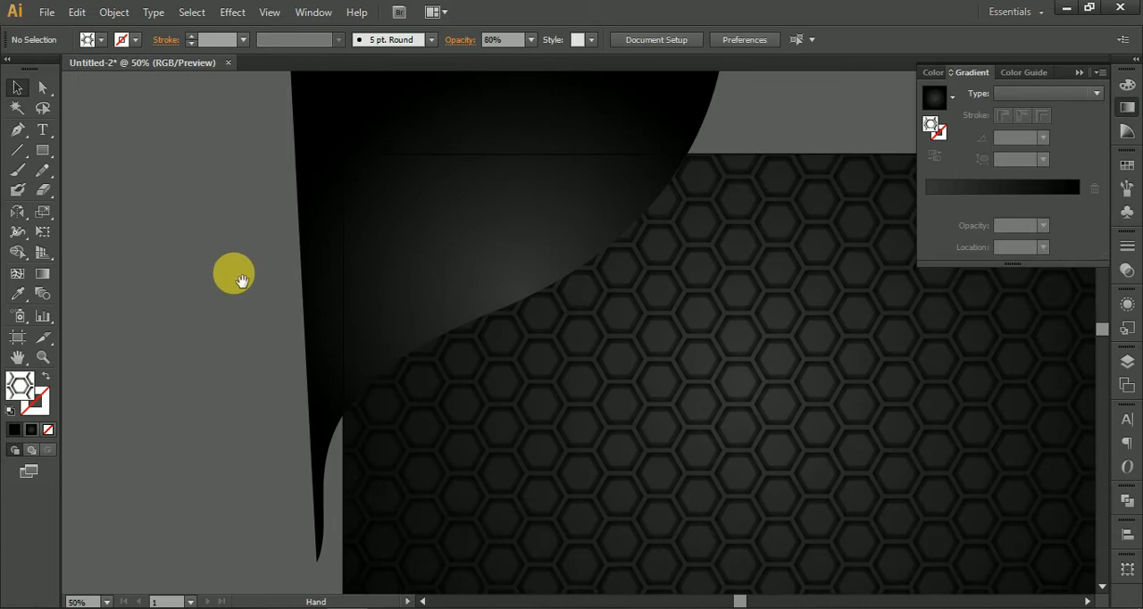
# Step: Change the curved shape's gradient type to linear and place a duplicate of the shape slightly above the original
pyautogui.click(498, 282)
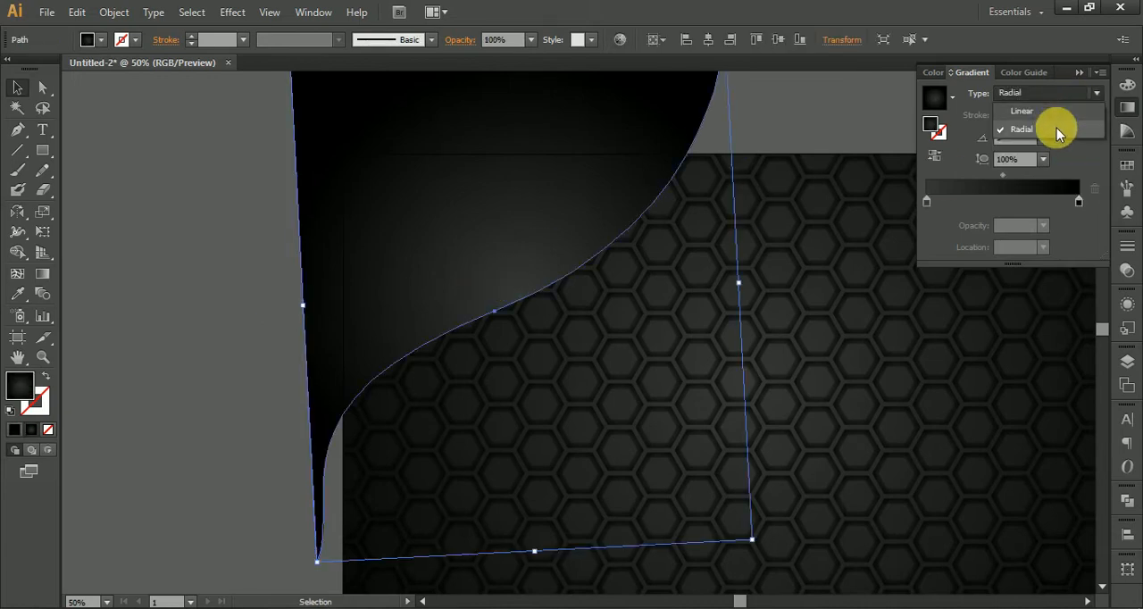
pyautogui.click(1054, 110)
pyautogui.click(116, 232)
pyautogui.moveTo(185, 312); pyautogui.dragTo(190, 448)
pyautogui.click(514, 343)
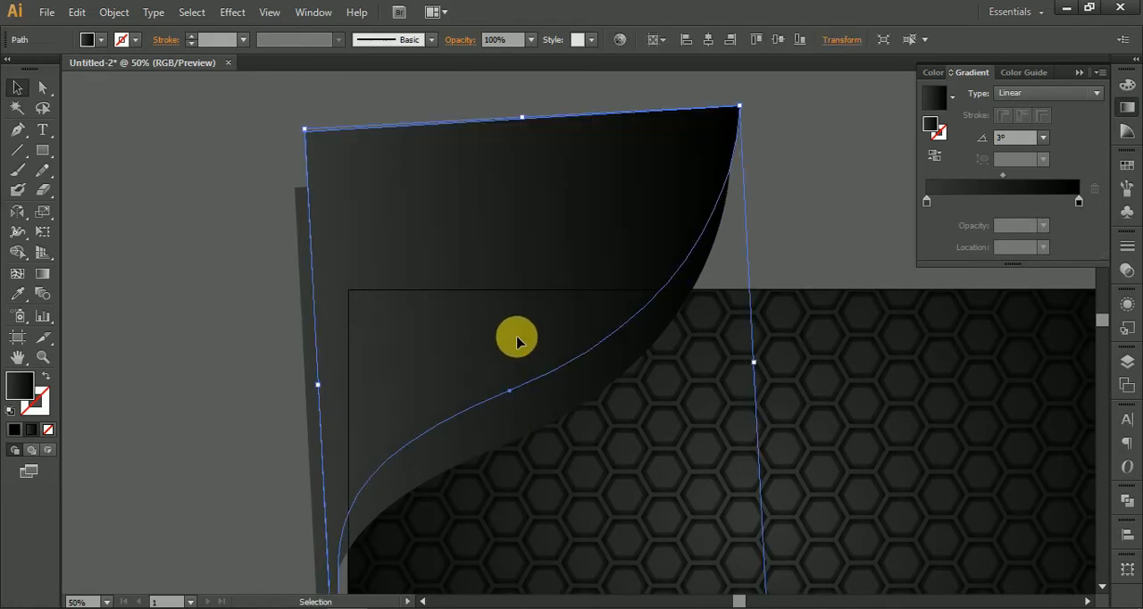
# Step: Undo the curved shape's duplication and move the single shape off the honeycomb artboard, beyond its upper-left corner
pyautogui.moveTo(516, 335); pyautogui.dragTo(443, 334)
pyautogui.hotkey('ctrl', 'z')
pyautogui.hotkey('ctrl', 'z')
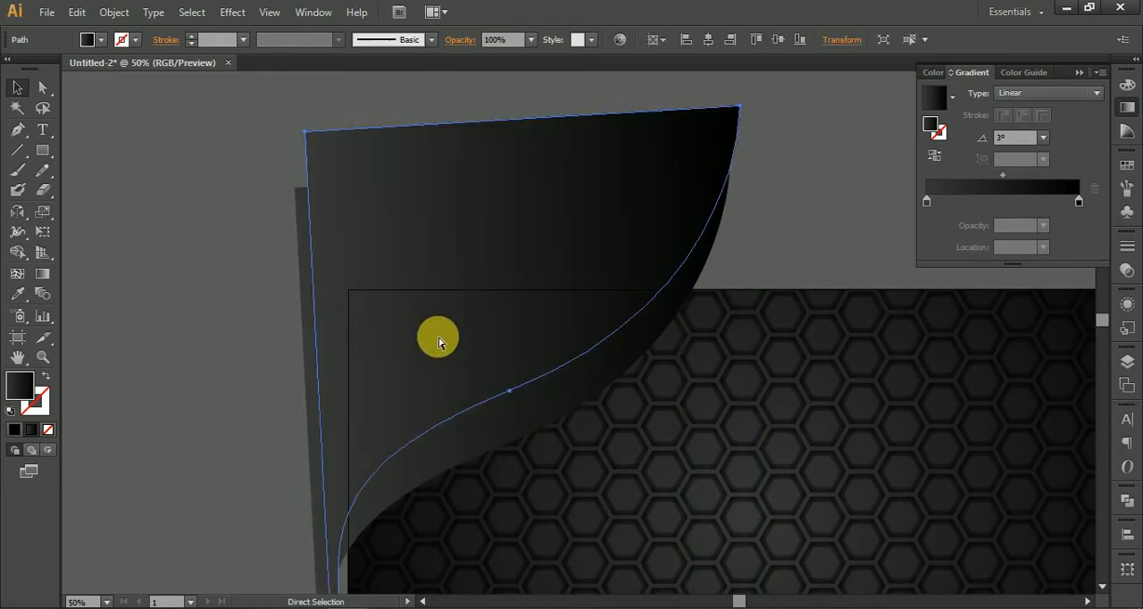
pyautogui.press('space')
pyautogui.moveTo(396, 396); pyautogui.dragTo(655, 375)
pyautogui.moveTo(750, 369); pyautogui.dragTo(338, 295)
pyautogui.moveTo(708, 321); pyautogui.dragTo(665, 302)
pyautogui.scroll(2, 691, 288)
pyautogui.scroll(-1, 692, 289)
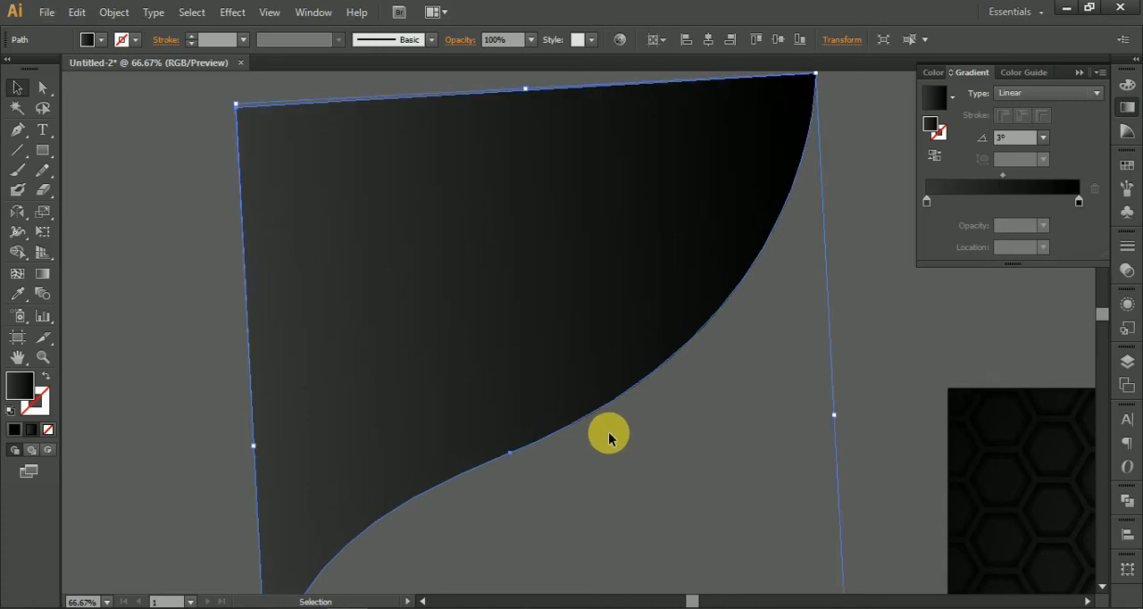
# Step: Place a duplicate of the curved shape slightly up and to the left, exposing a thin sliver along the curve
pyautogui.scroll(4, 605, 375)
pyautogui.moveTo(661, 381)
pyautogui.mouseDown()
pyautogui.moveTo(646, 375)
pyautogui.moveTo(655, 381)
pyautogui.mouseUp()
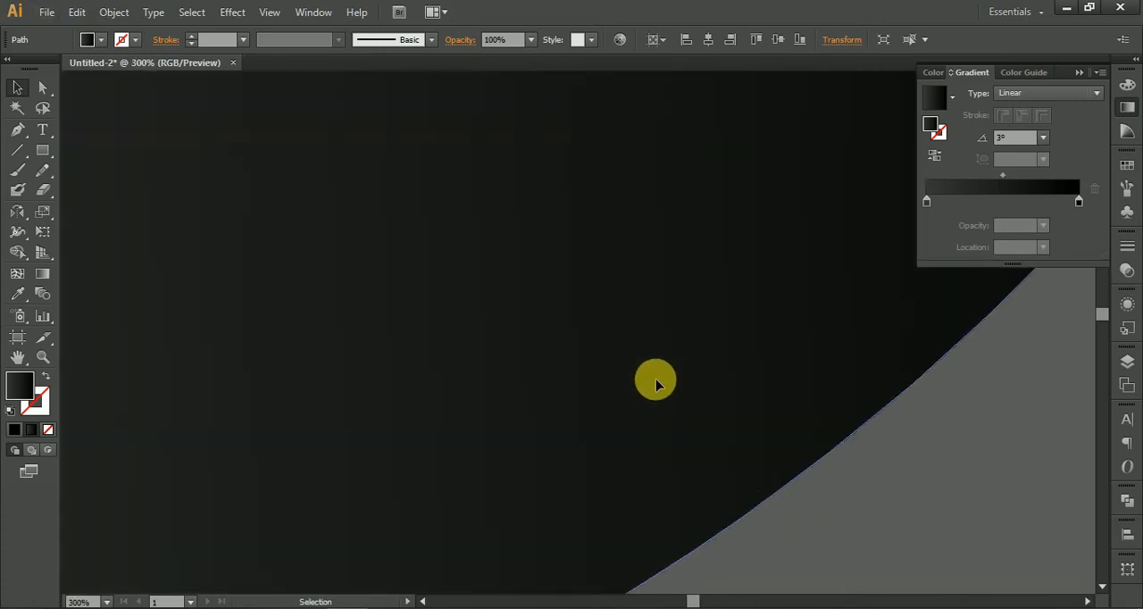
pyautogui.scroll(-6, 656, 380)
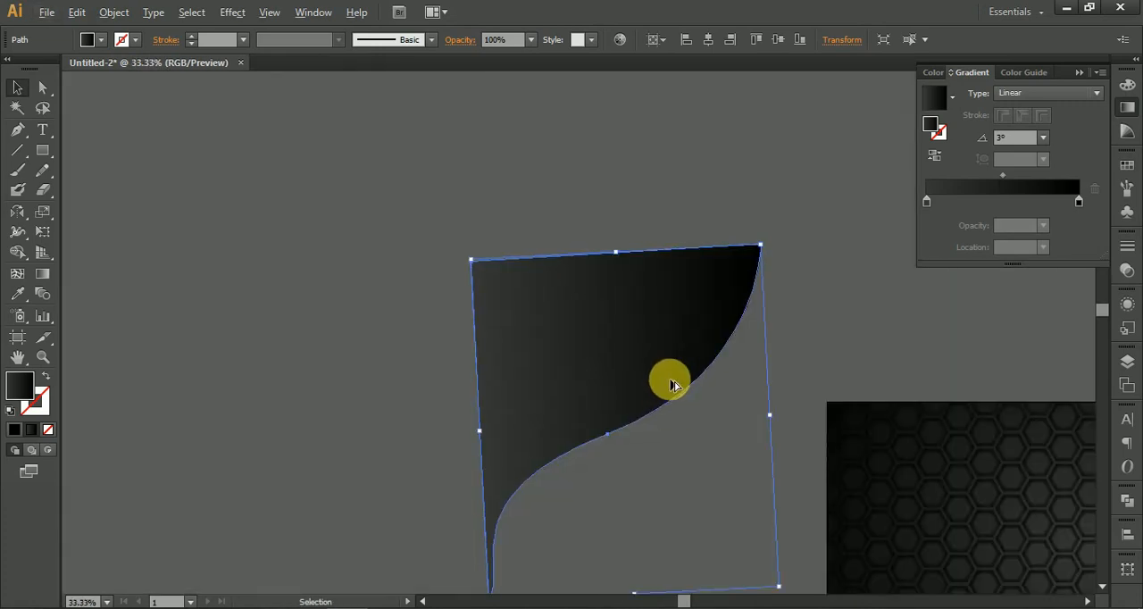
pyautogui.scroll(1, 674, 386)
pyautogui.scroll(5, 725, 498)
pyautogui.moveTo(725, 498); pyautogui.dragTo(571, 142)
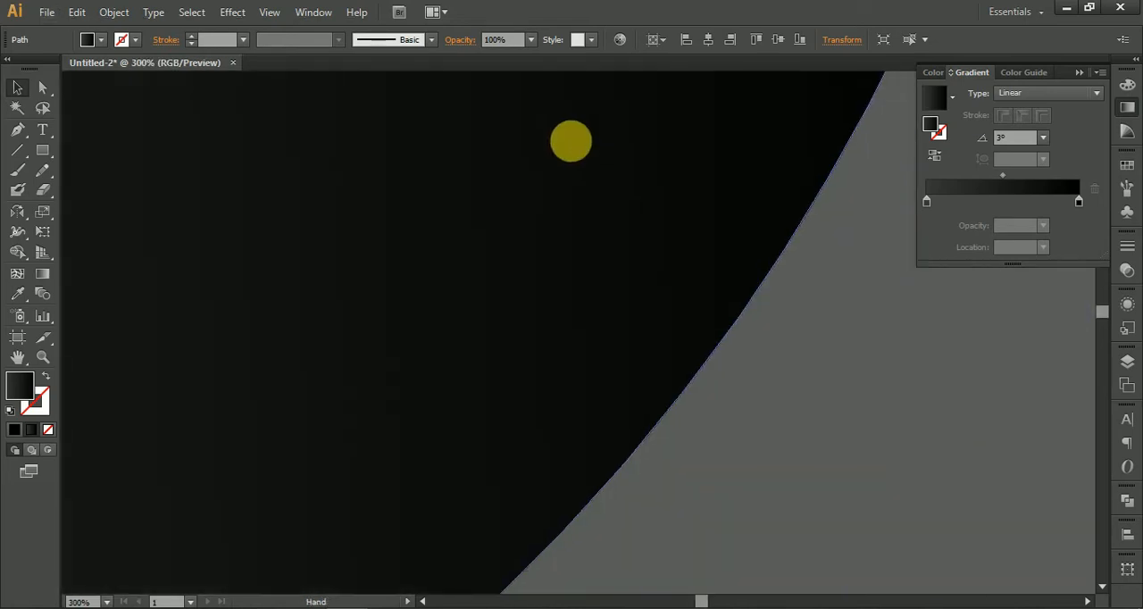
pyautogui.moveTo(631, 345); pyautogui.dragTo(623, 343)
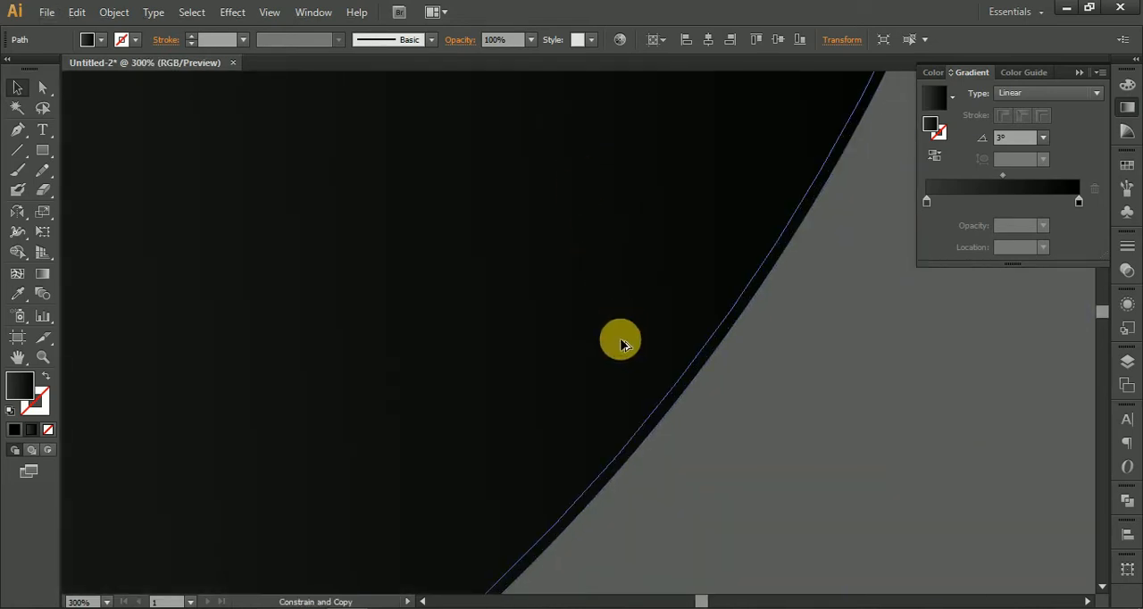
pyautogui.scroll(-5, 624, 349)
pyautogui.scroll(-2, 626, 358)
pyautogui.scroll(2, 613, 394)
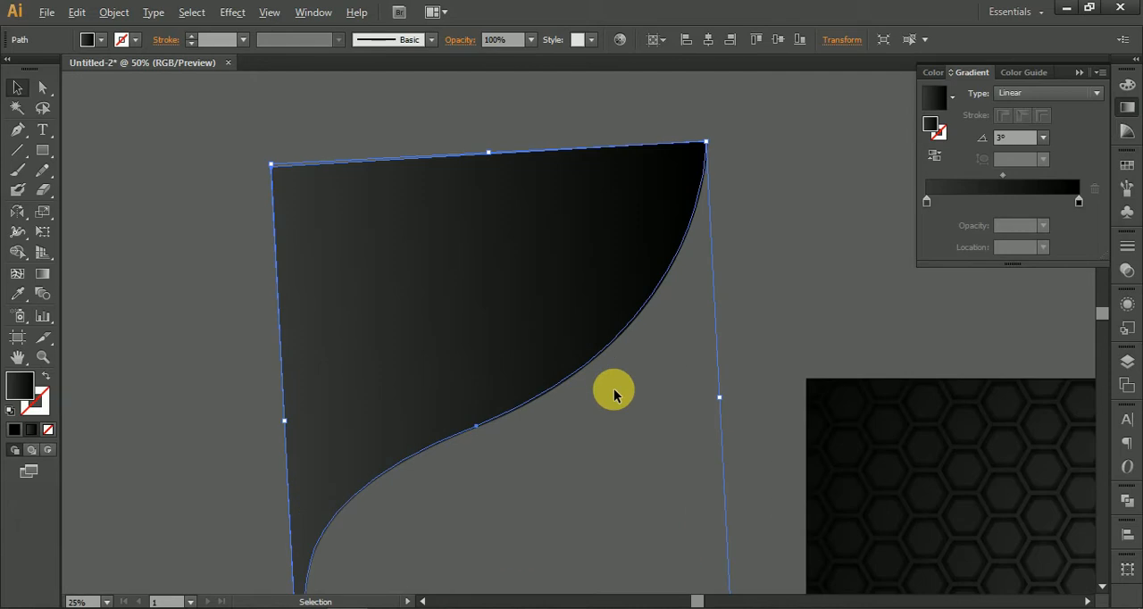
# Step: Select both curved shapes and separate the thin strip along their curved edge with the Shape Builder tool, then deselect
pyautogui.moveTo(168, 225); pyautogui.dragTo(572, 485)
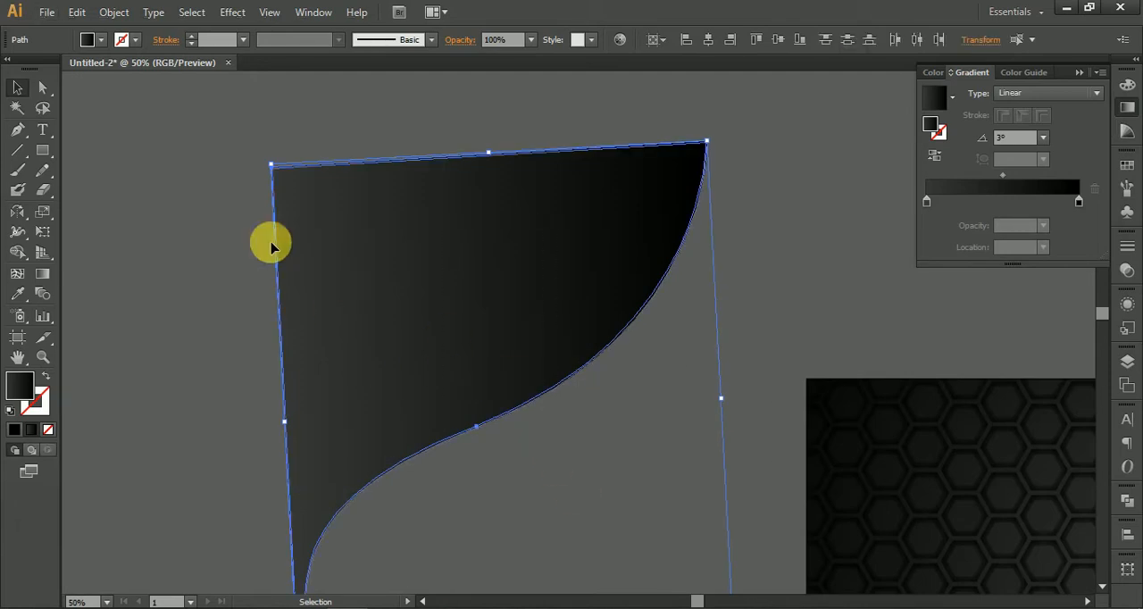
pyautogui.click(18, 253)
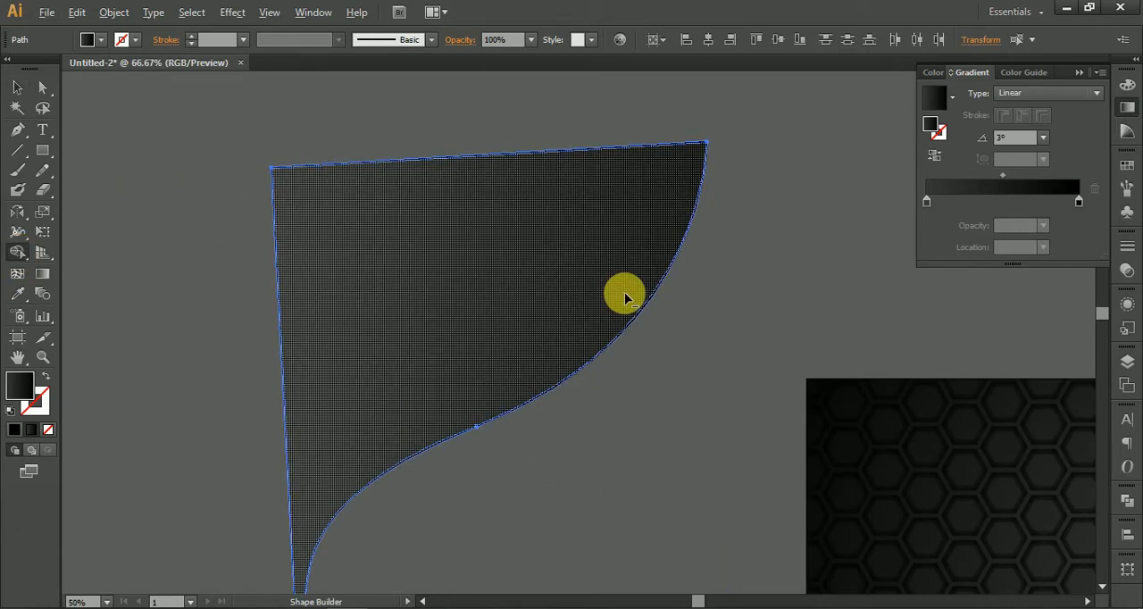
pyautogui.scroll(5, 625, 293)
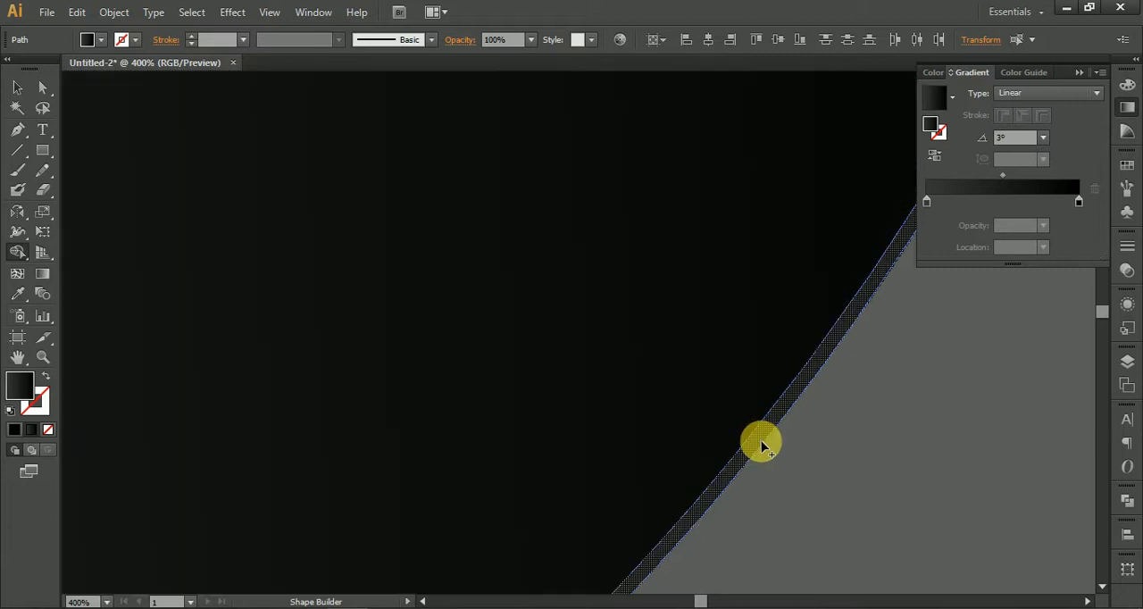
pyautogui.scroll(-5, 756, 449)
pyautogui.click(18, 86)
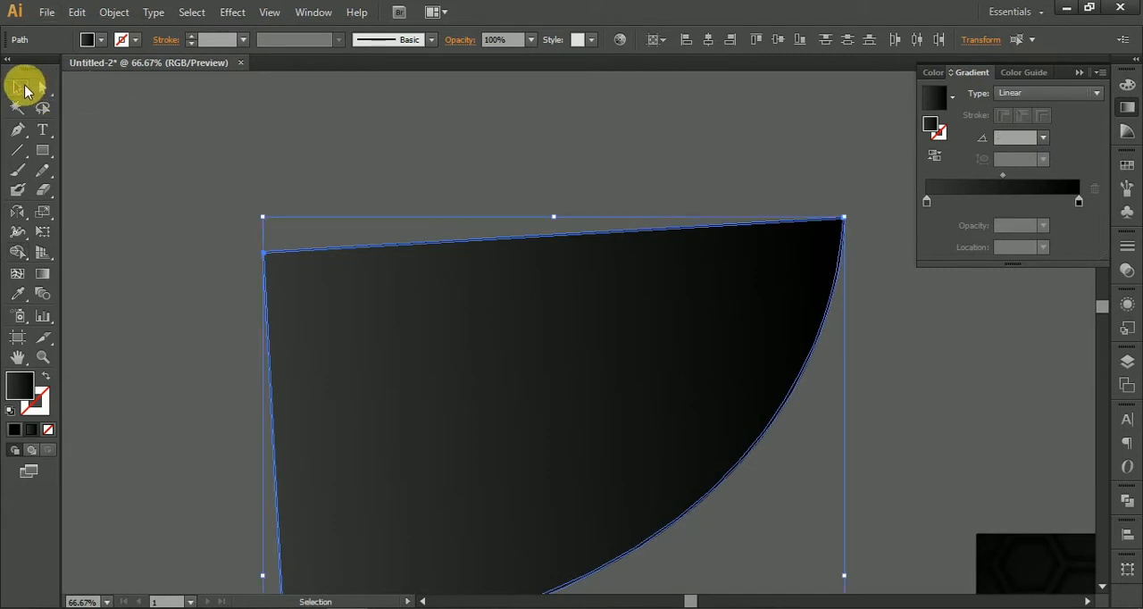
pyautogui.hotkey('ctrl', 'shift', 'a')
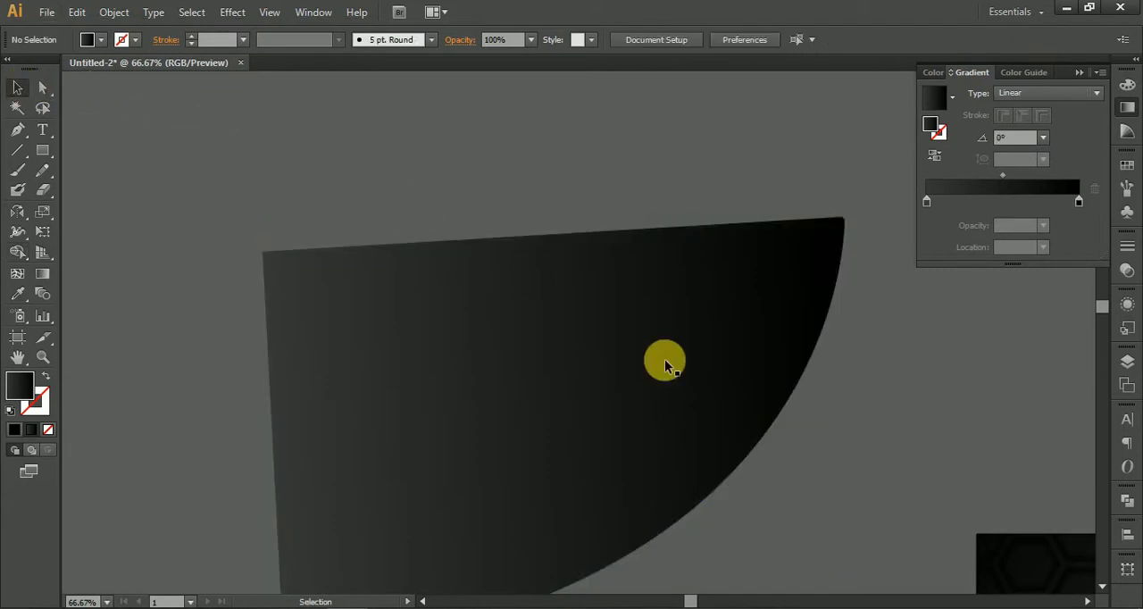
# Step: Select the thin curved strip and recolor its black gradient stop to golden yellow (ffbf00)
pyautogui.click(746, 460)
pyautogui.moveTo(926, 449); pyautogui.dragTo(670, 405)
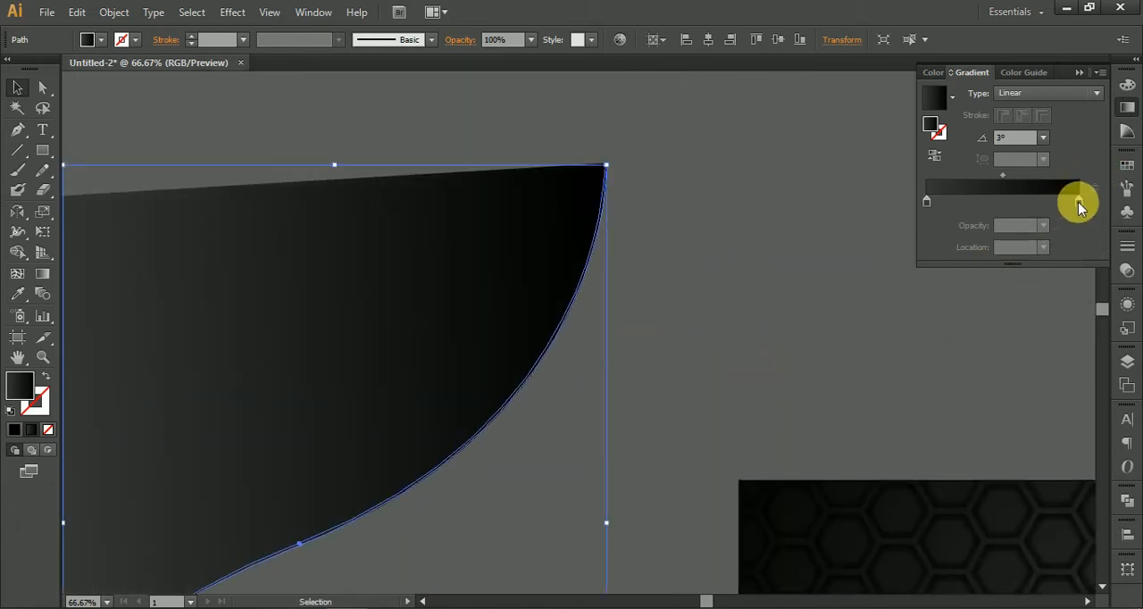
pyautogui.doubleClick(1079, 202)
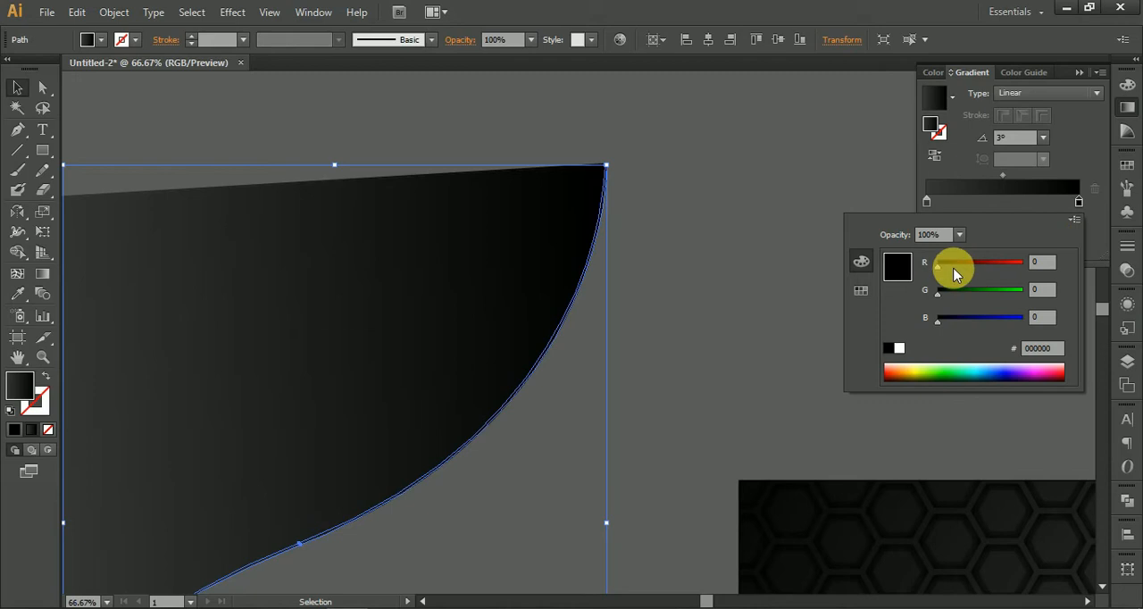
pyautogui.moveTo(956, 275); pyautogui.dragTo(1034, 262)
pyautogui.moveTo(991, 291); pyautogui.dragTo(1013, 298)
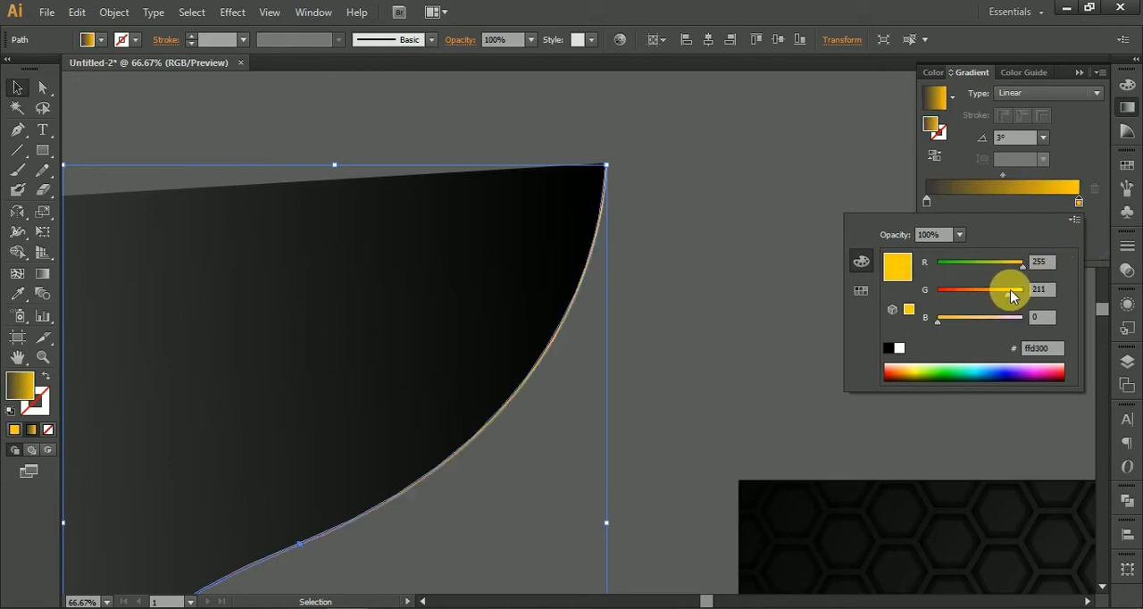
# Step: Recolor the strip's dark gray gradient stop to pale yellow (ffffc0)
pyautogui.click(929, 205)
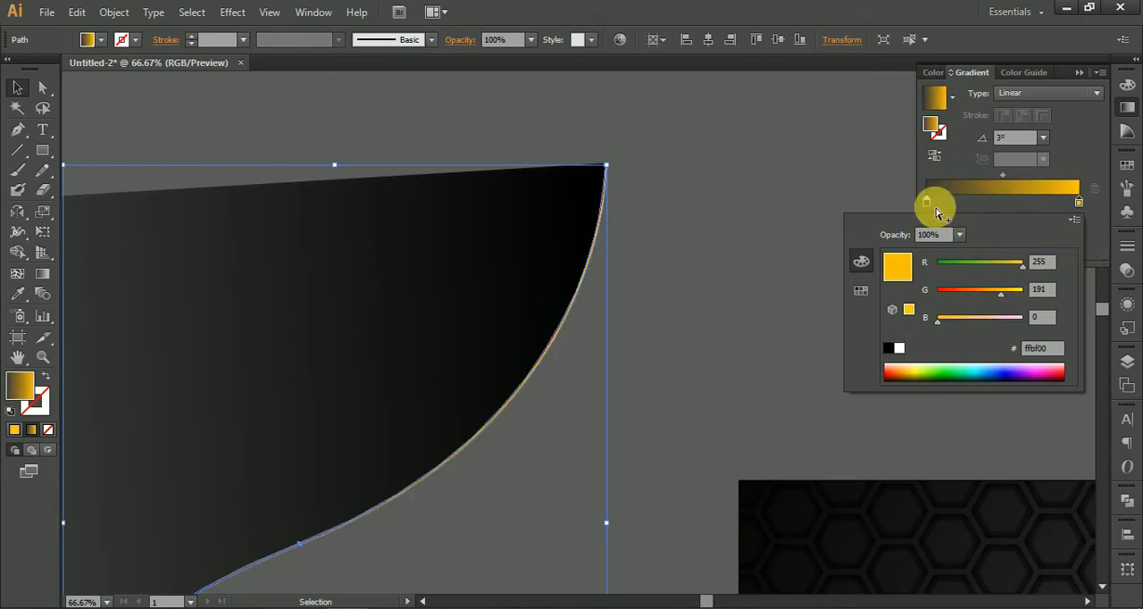
pyautogui.doubleClick(928, 204)
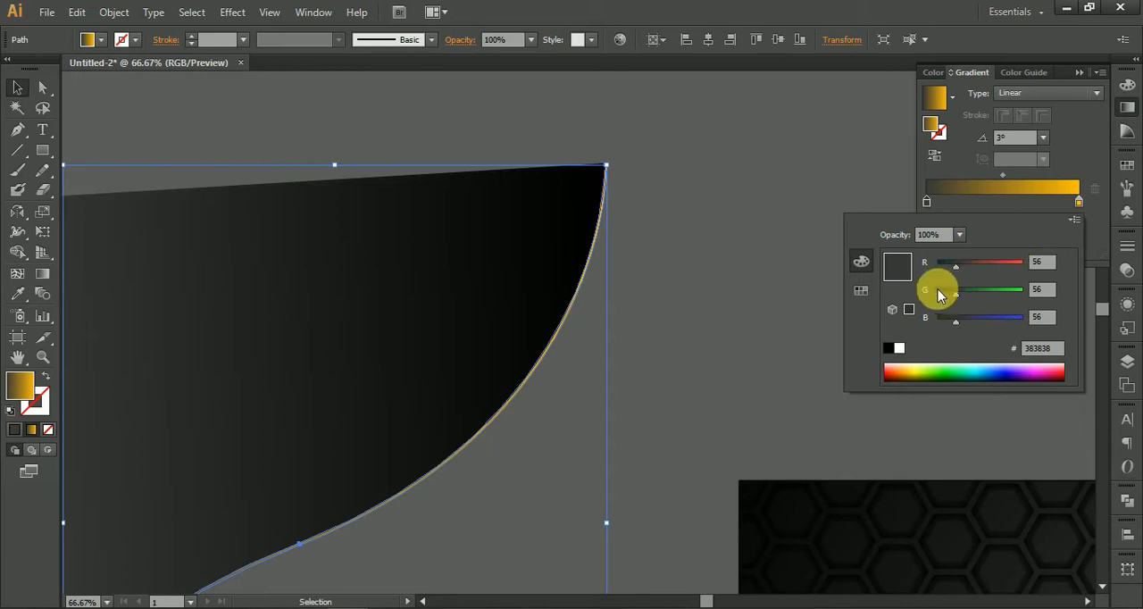
pyautogui.moveTo(956, 293); pyautogui.dragTo(1043, 295)
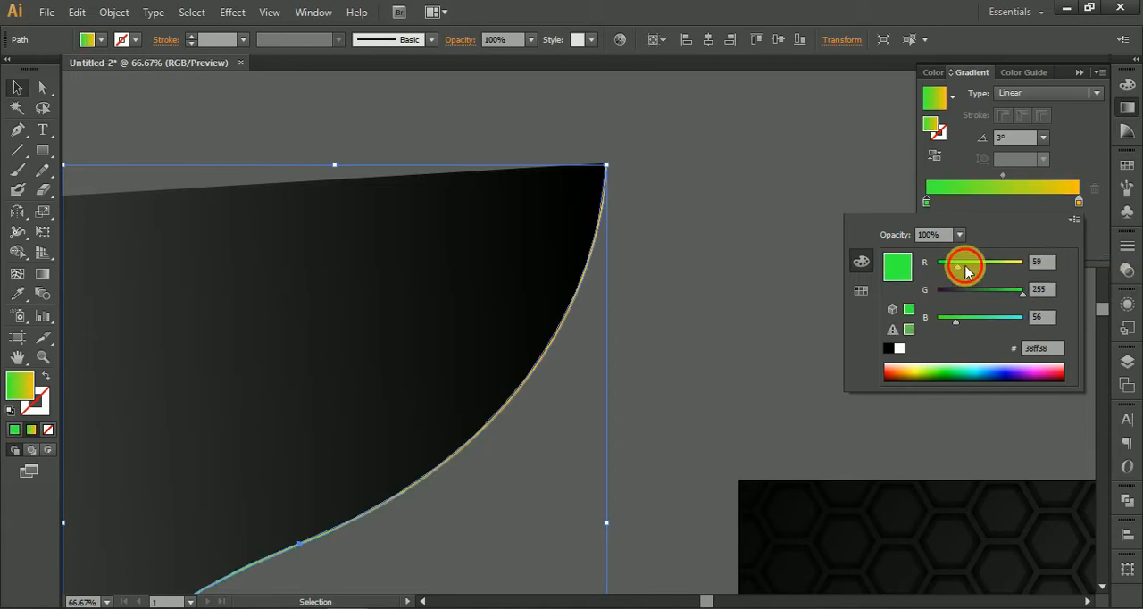
pyautogui.moveTo(963, 264); pyautogui.dragTo(1027, 265)
pyautogui.moveTo(999, 319); pyautogui.dragTo(1002, 320)
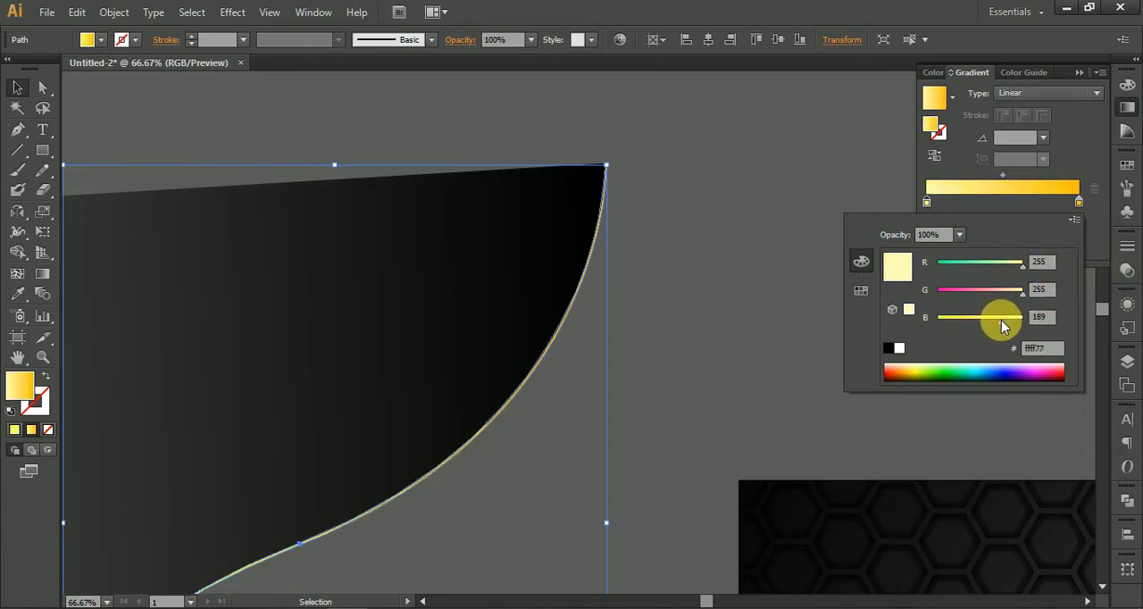
# Step: Change the strip's golden end gradient stop to orange (ffa800)
pyautogui.click(1003, 210)
pyautogui.doubleClick(1083, 204)
pyautogui.moveTo(1016, 299)
pyautogui.mouseDown()
pyautogui.moveTo(1046, 303)
pyautogui.moveTo(997, 292)
pyautogui.mouseUp()
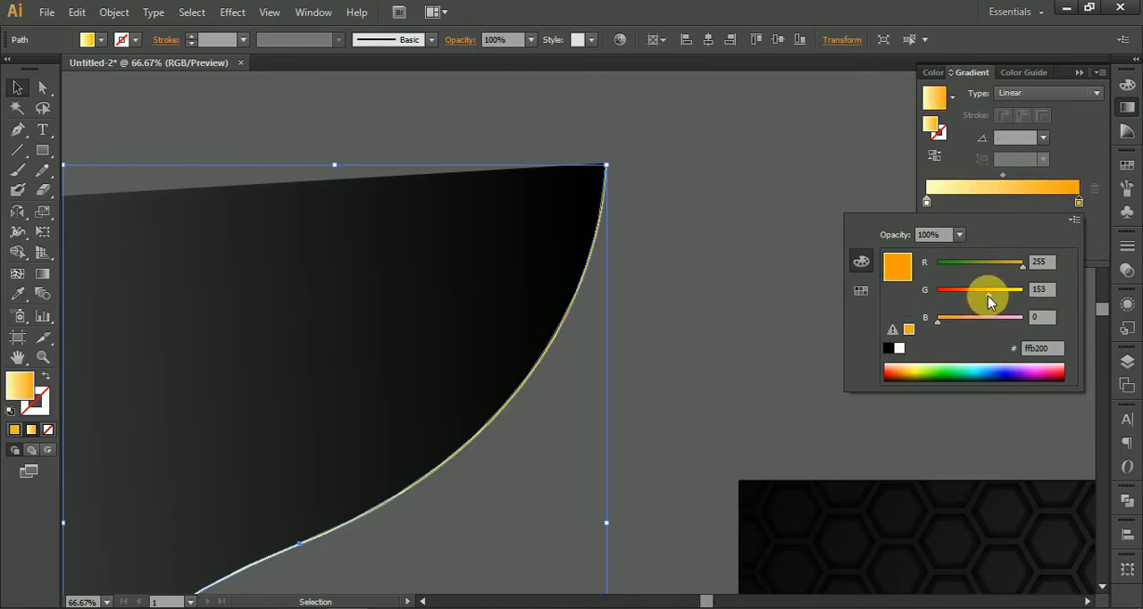
pyautogui.moveTo(988, 296); pyautogui.dragTo(995, 303)
# Step: Place the orange gradient stop at location 44.09% with a lighter orange end stop, and deselect the strip
pyautogui.click(1079, 206)
pyautogui.moveTo(1078, 204); pyautogui.dragTo(995, 203)
pyautogui.click(711, 335)
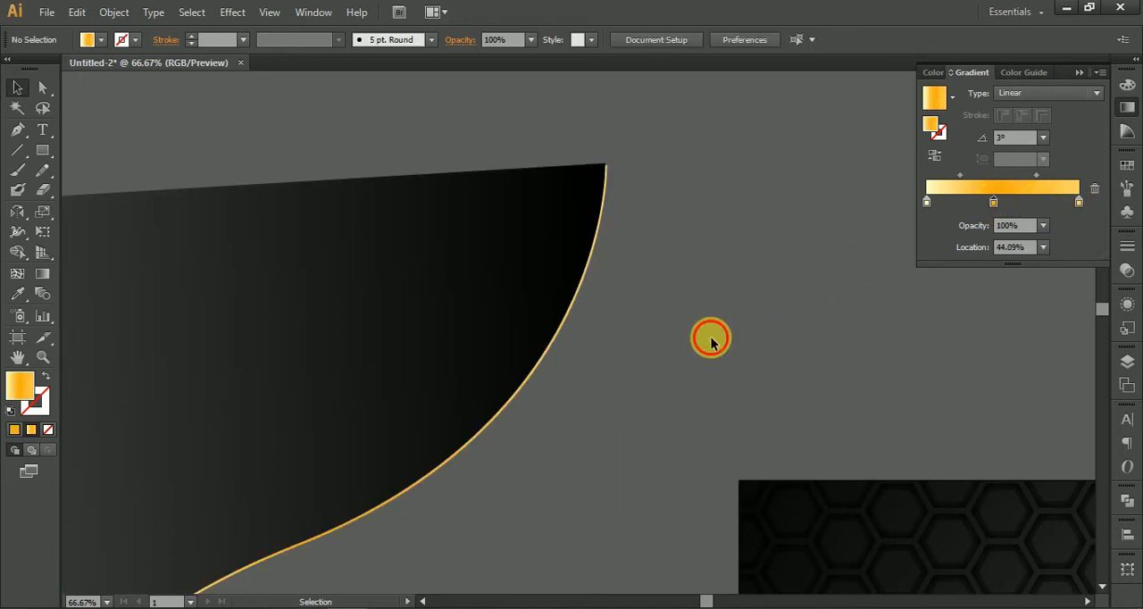
# Step: Add a light stop past the middle of the strip's gradient and an orange stop at location 81.72%, then deselect
pyautogui.moveTo(638, 401); pyautogui.dragTo(650, 271)
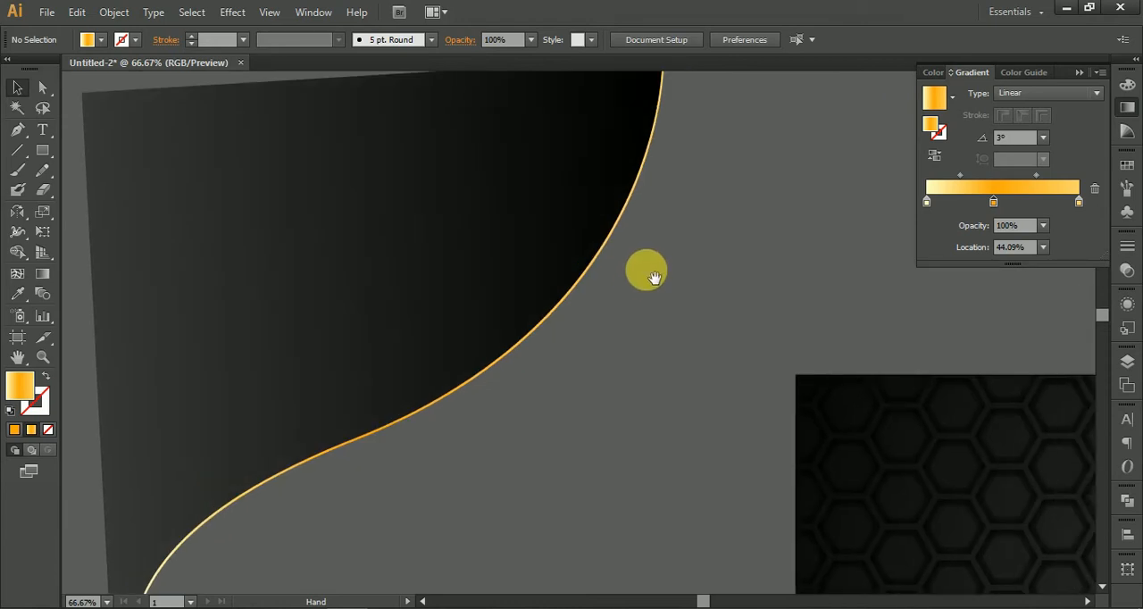
pyautogui.click(611, 234)
pyautogui.moveTo(980, 204); pyautogui.dragTo(1037, 210)
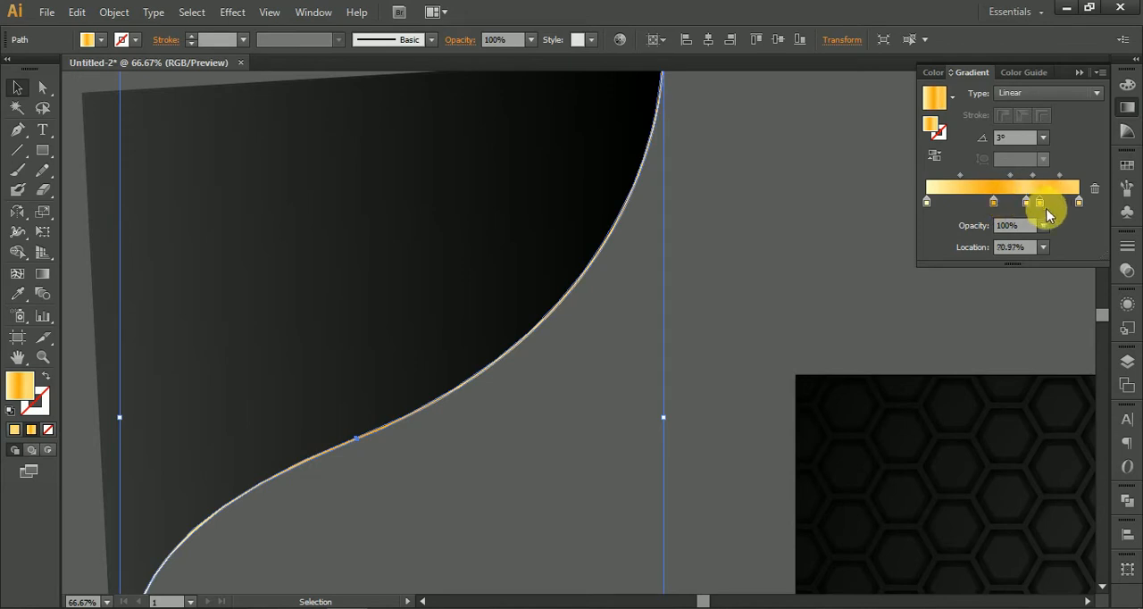
pyautogui.click(738, 358)
pyautogui.hotkey('ctrl', '-')
pyautogui.hotkey('ctrl', '-')
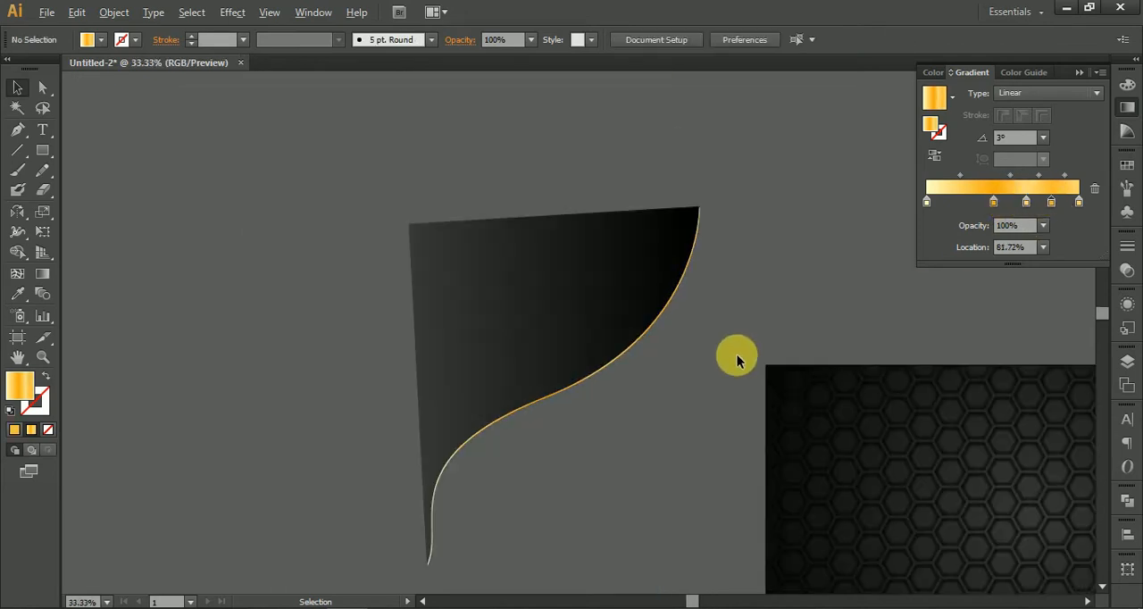
# Step: Group the curved shape with its gold strip and place the group over the honeycomb artboard's upper-left corner
pyautogui.moveTo(324, 166); pyautogui.dragTo(513, 397)
pyautogui.press('a')
pyautogui.press('space')
pyautogui.moveTo(441, 266); pyautogui.dragTo(687, 348)
pyautogui.press('space')
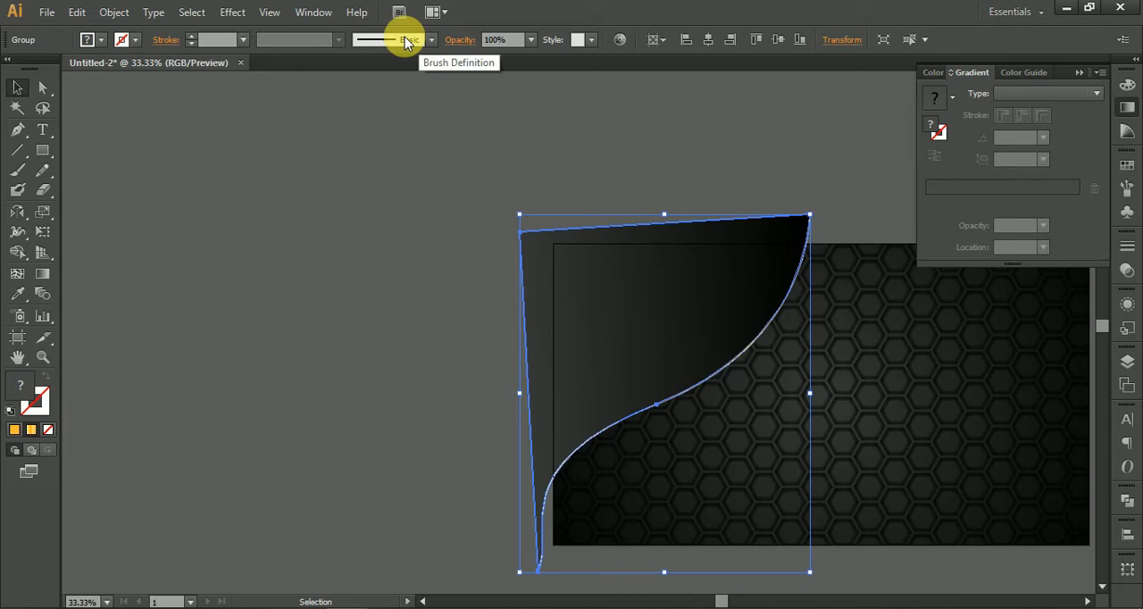
# Step: Start a previewed Transform effect on the curved group with 2 copies and a horizontal move of -53 px
pyautogui.click(235, 12)
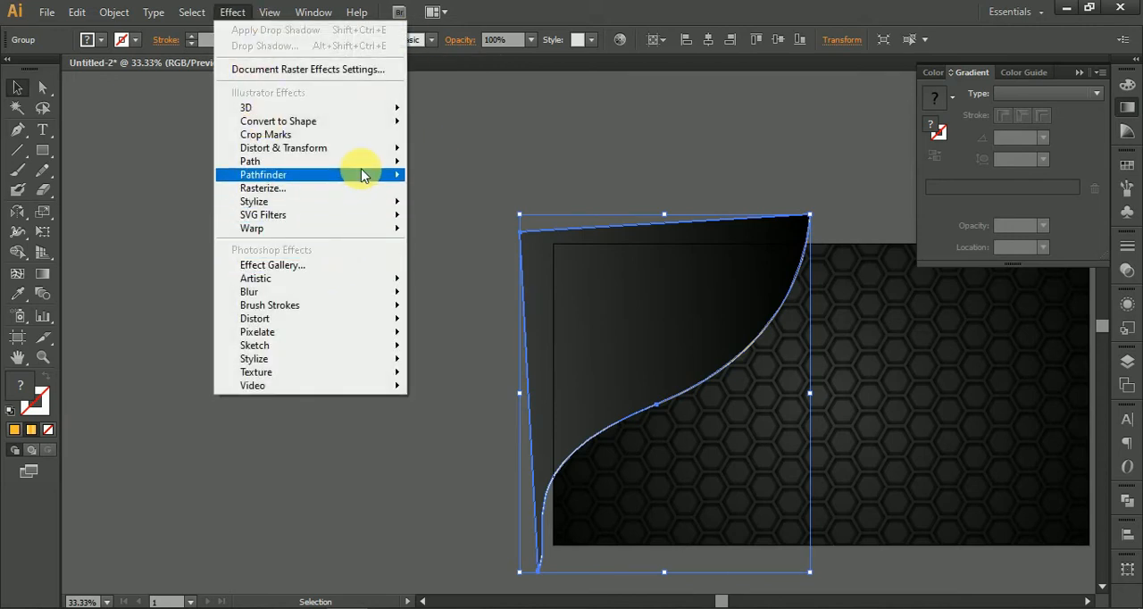
pyautogui.moveTo(362, 154)
pyautogui.click(496, 211)
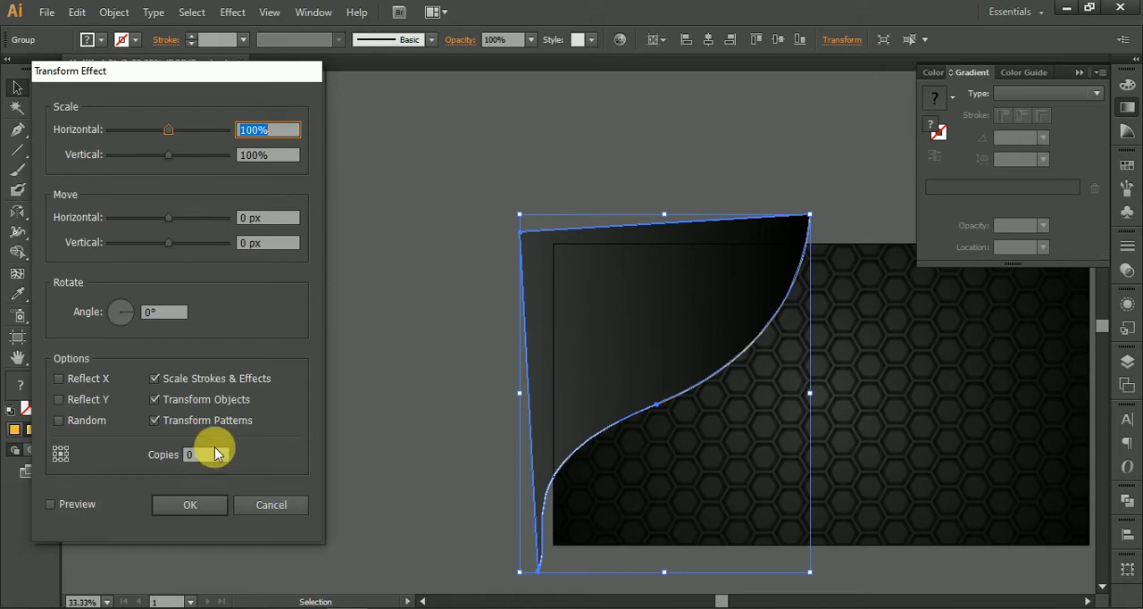
pyautogui.click(51, 504)
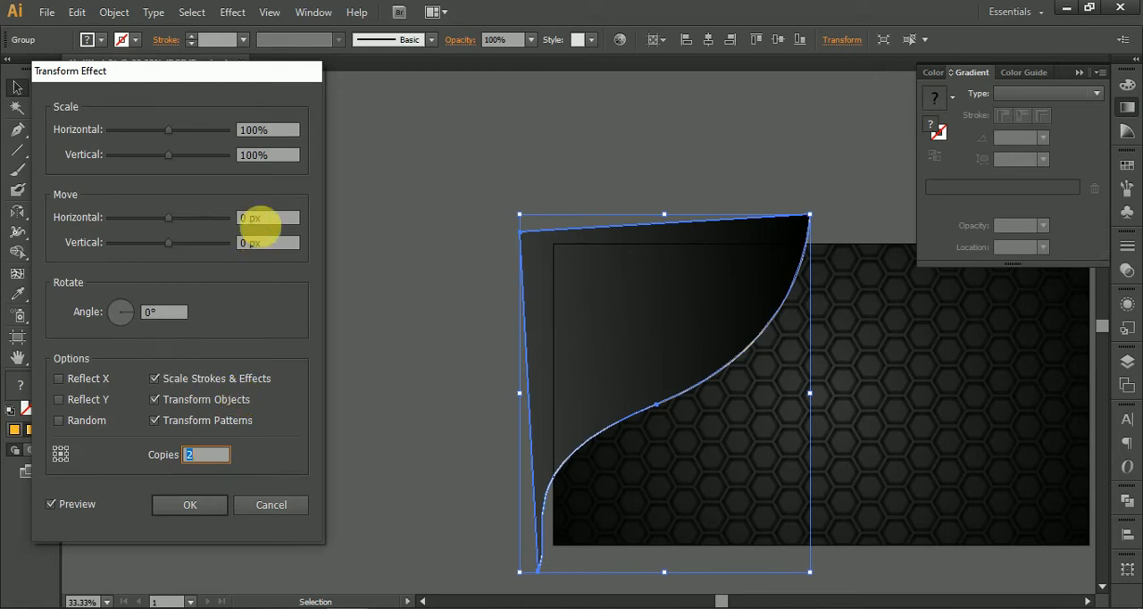
pyautogui.moveTo(170, 218); pyautogui.dragTo(132, 208)
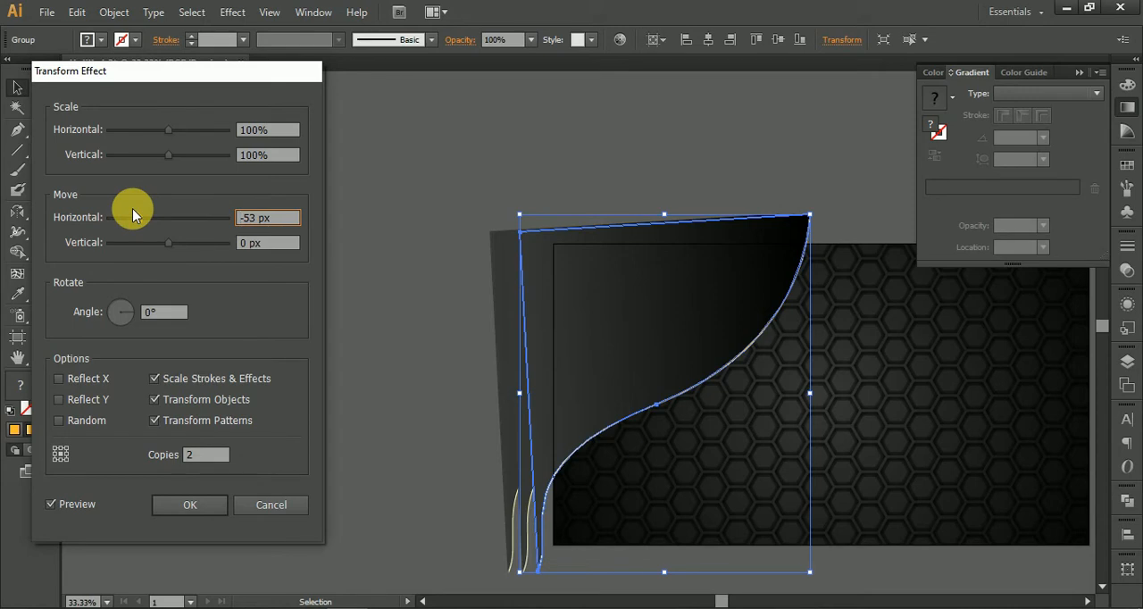
# Step: Set the Transform effect's rotation angle to 7°
pyautogui.click(180, 314)
pyautogui.press('Up')
pyautogui.press('Up')
pyautogui.press('Up')
pyautogui.press('Up')
pyautogui.press('Up')
pyautogui.press('Up')
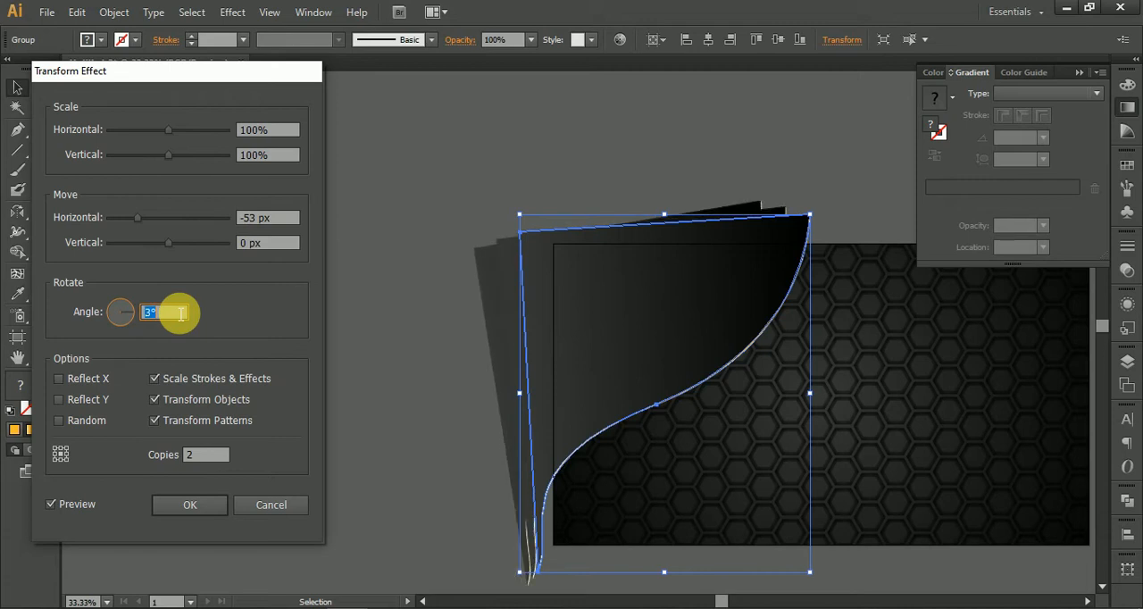
pyautogui.press('Up')
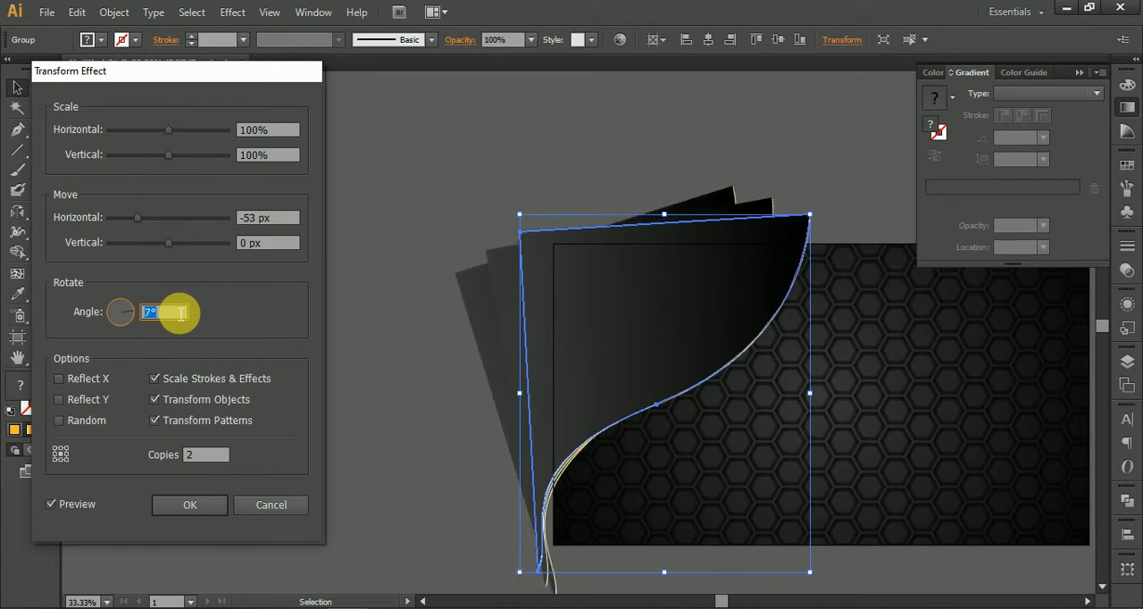
# Step: Set the Transform effect's vertical move to -84 px
pyautogui.click(261, 253)
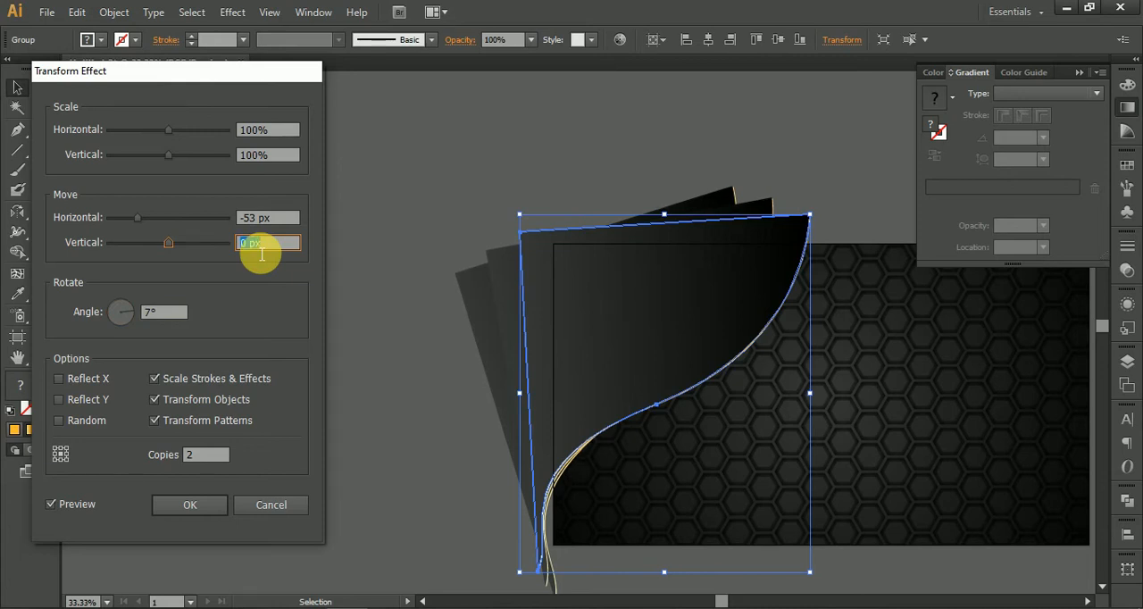
pyautogui.press('Down')
pyautogui.press('Down')
pyautogui.press('Down')
pyautogui.press('Down')
pyautogui.press('Down')
pyautogui.press('Down')
pyautogui.press('Down')
pyautogui.press('Down')
pyautogui.press('Down')
pyautogui.press('Down')
pyautogui.press('Down')
pyautogui.press('Down')
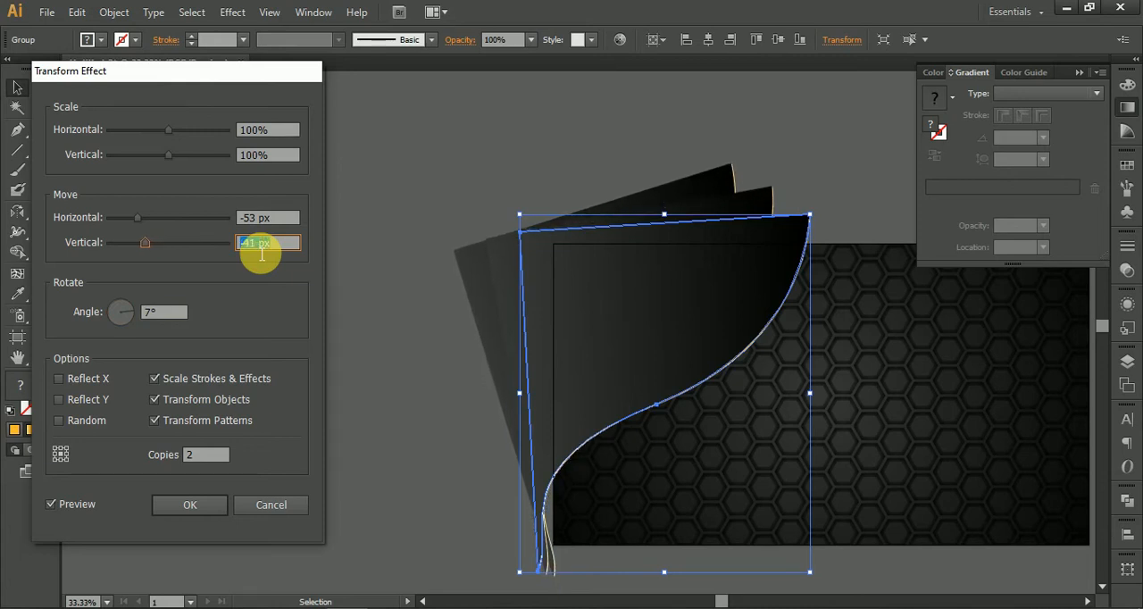
pyautogui.press('Down')
pyautogui.press('Down')
pyautogui.press('Down')
pyautogui.press('Down')
pyautogui.press('Down')
pyautogui.press('Down')
pyautogui.press('Down')
pyautogui.press('Down')
pyautogui.press('Down')
pyautogui.press('Down')
pyautogui.press('Down')
pyautogui.press('Down')
pyautogui.press('Down')
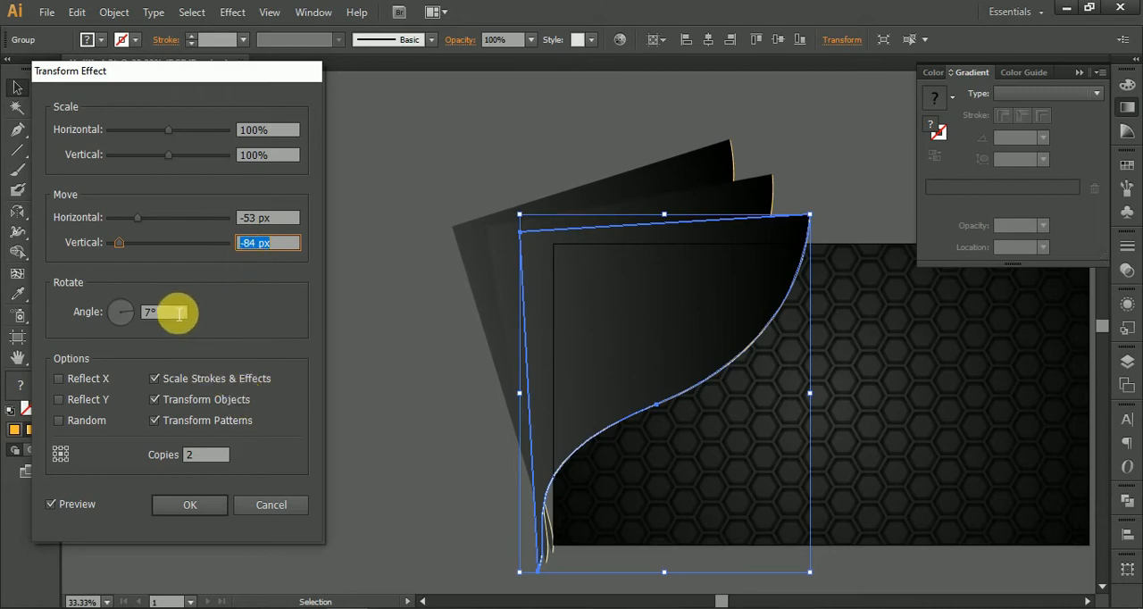
# Step: Set the Transform effect's rotation angle to 6°, apply it, and expand the curved group's appearance
pyautogui.press('Down')
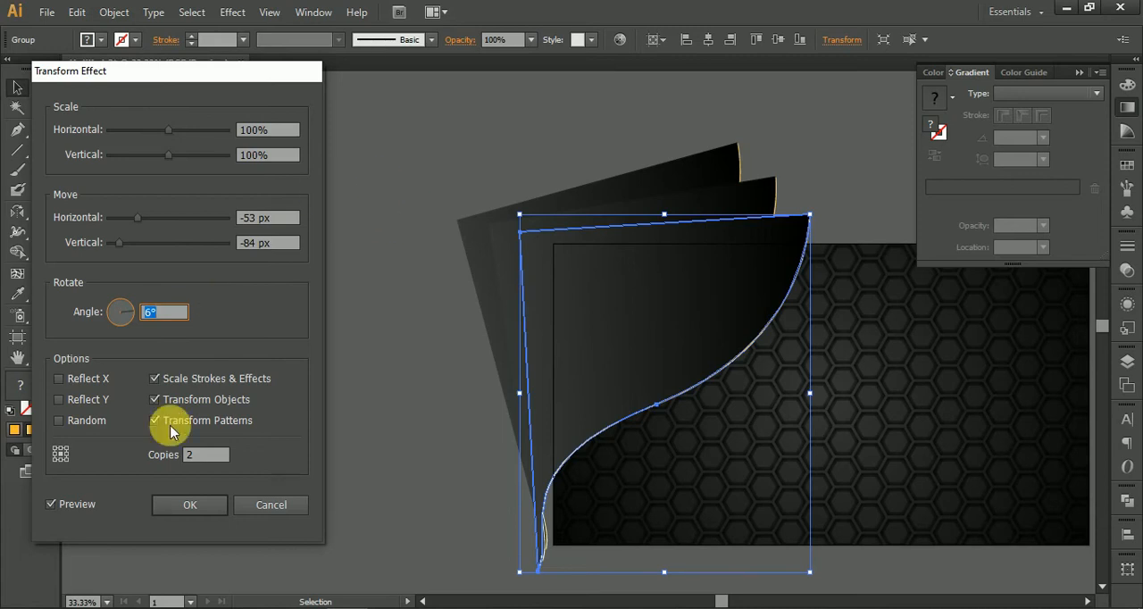
pyautogui.click(187, 502)
pyautogui.click(115, 12)
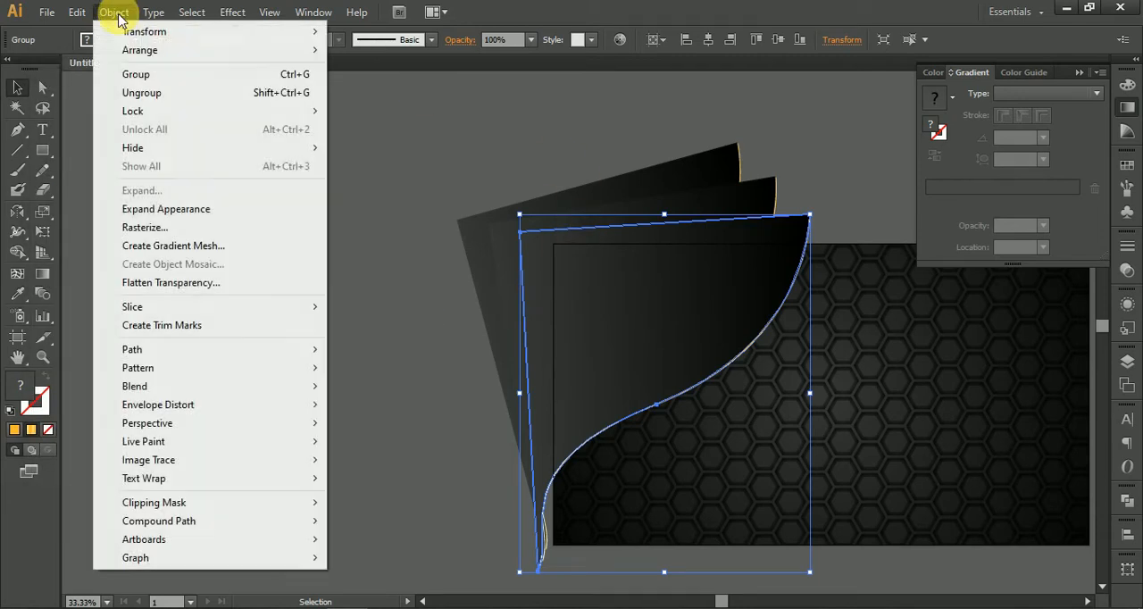
pyautogui.click(192, 208)
pyautogui.click(502, 190)
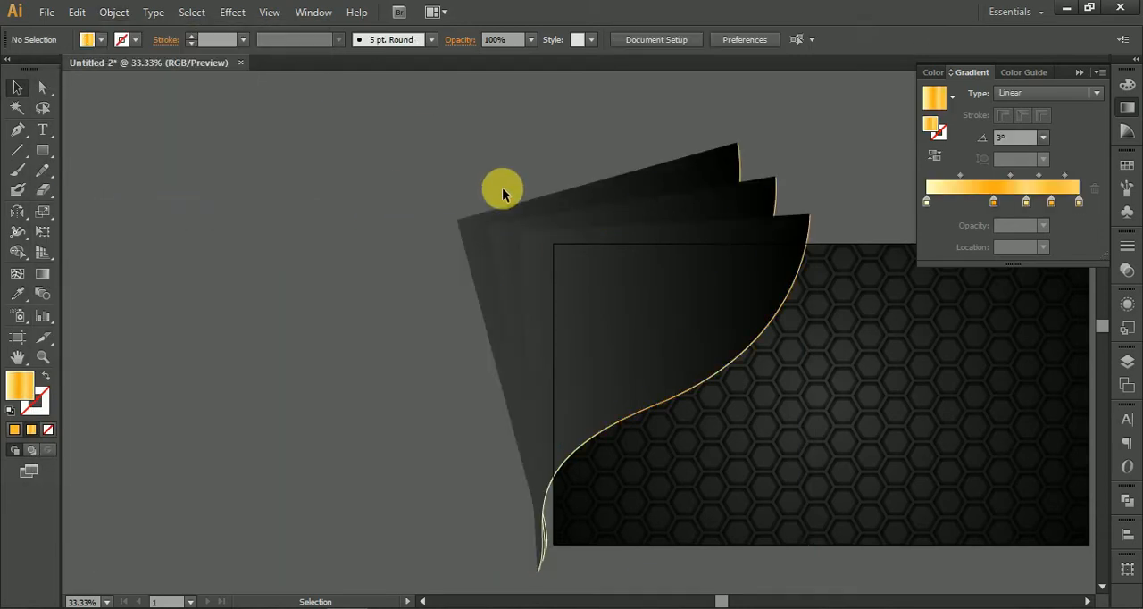
# Step: Ungroup the expanded set of three curved shapes with their gold strips
pyautogui.click(766, 202)
pyautogui.rightClick(766, 202)
pyautogui.click(812, 296)
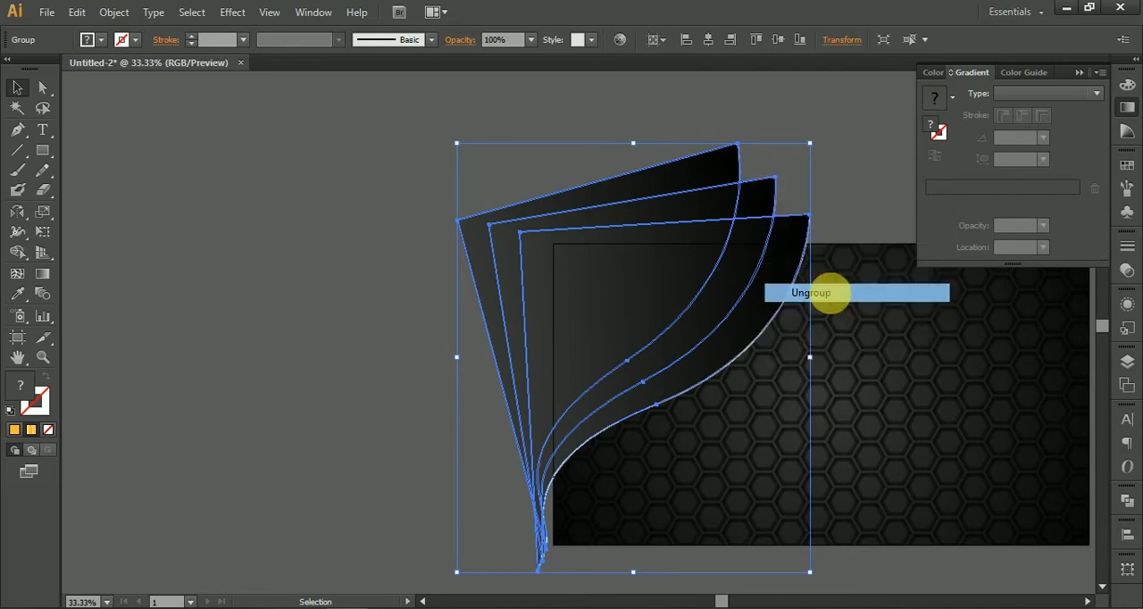
pyautogui.hotkey('ctrl', 'shift', 'a')
# Step: Bring the middle curved group to the front, followed by the rearmost one, so the copies stack in reverse order
pyautogui.click(760, 202)
pyautogui.rightClick(760, 202)
pyautogui.click(863, 337)
pyautogui.click(712, 340)
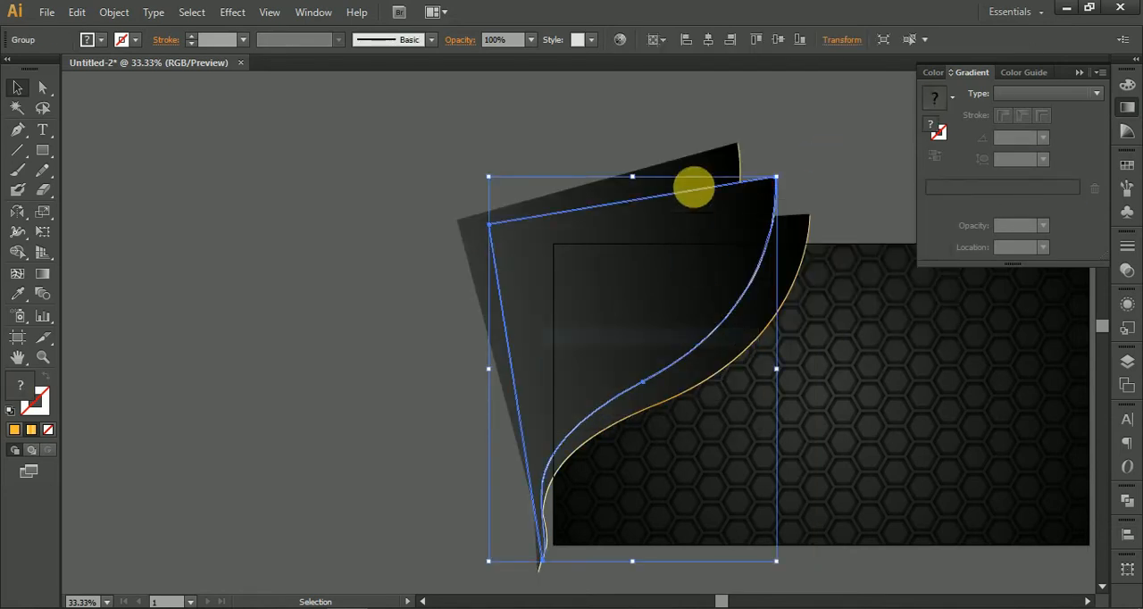
pyautogui.click(713, 143)
pyautogui.click(716, 160)
pyautogui.rightClick(715, 160)
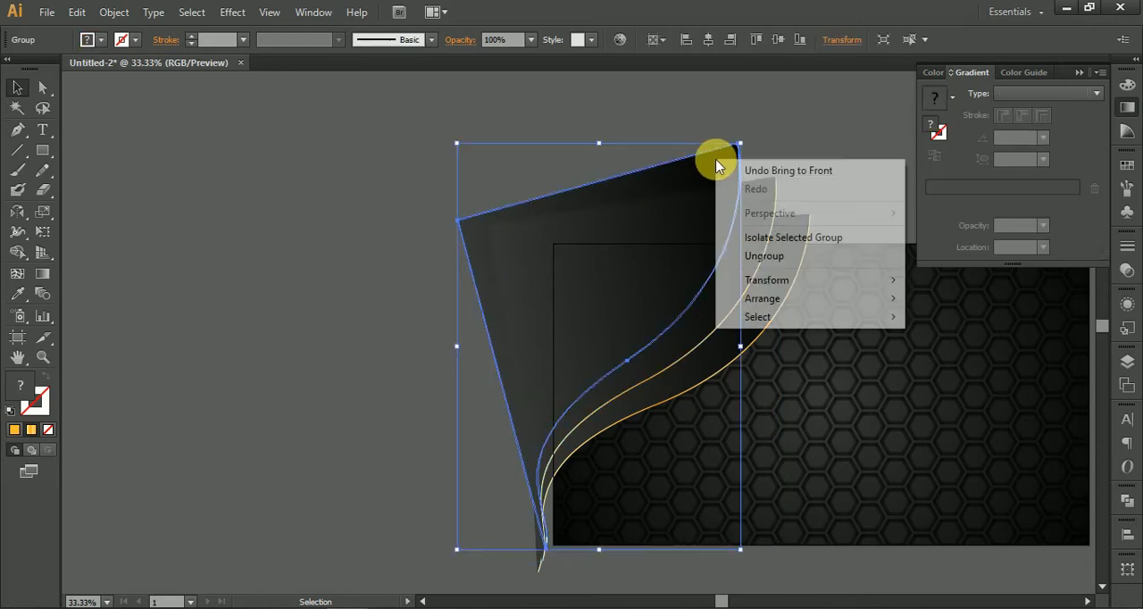
pyautogui.click(809, 300)
pyautogui.click(940, 306)
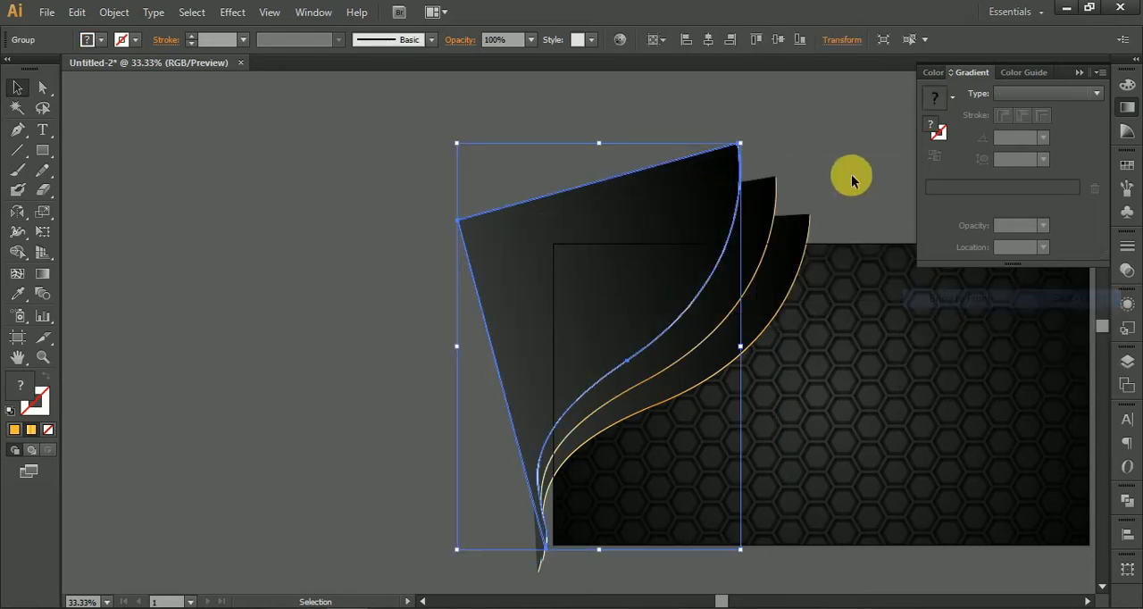
pyautogui.click(834, 120)
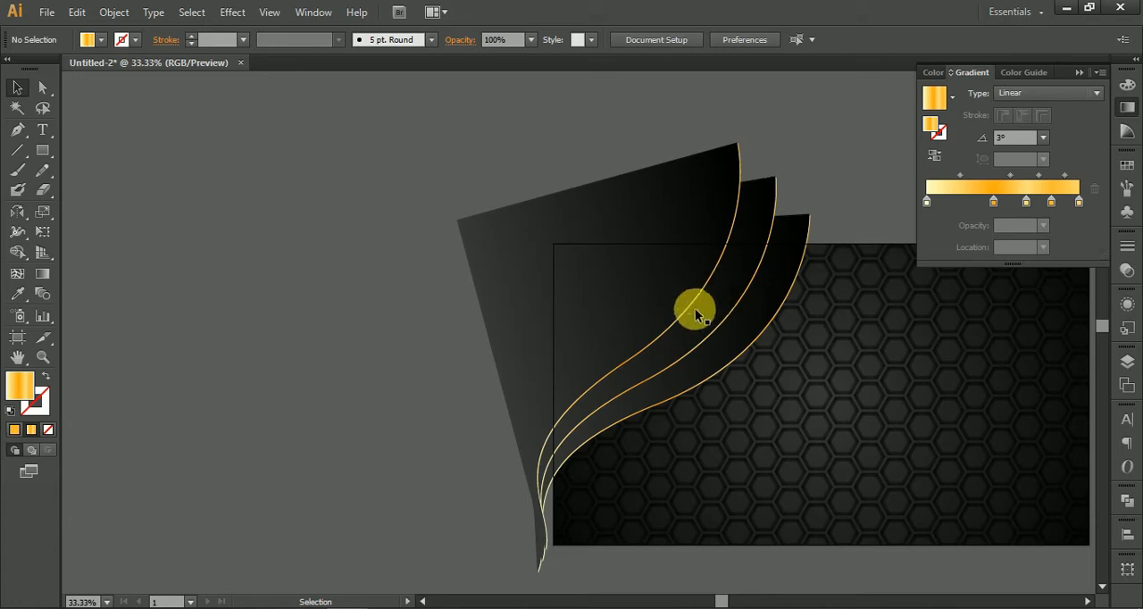
# Step: Reverse the dark gradient of the frontmost curved shape inside its group
pyautogui.scroll(1, 689, 271)
pyautogui.click(627, 270)
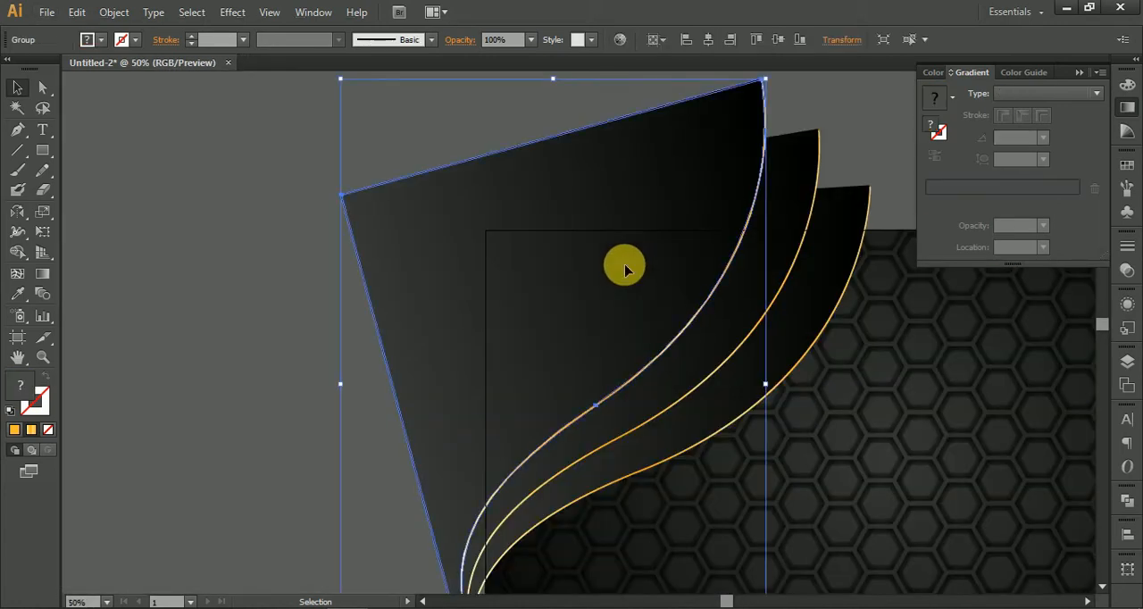
pyautogui.doubleClick(625, 270)
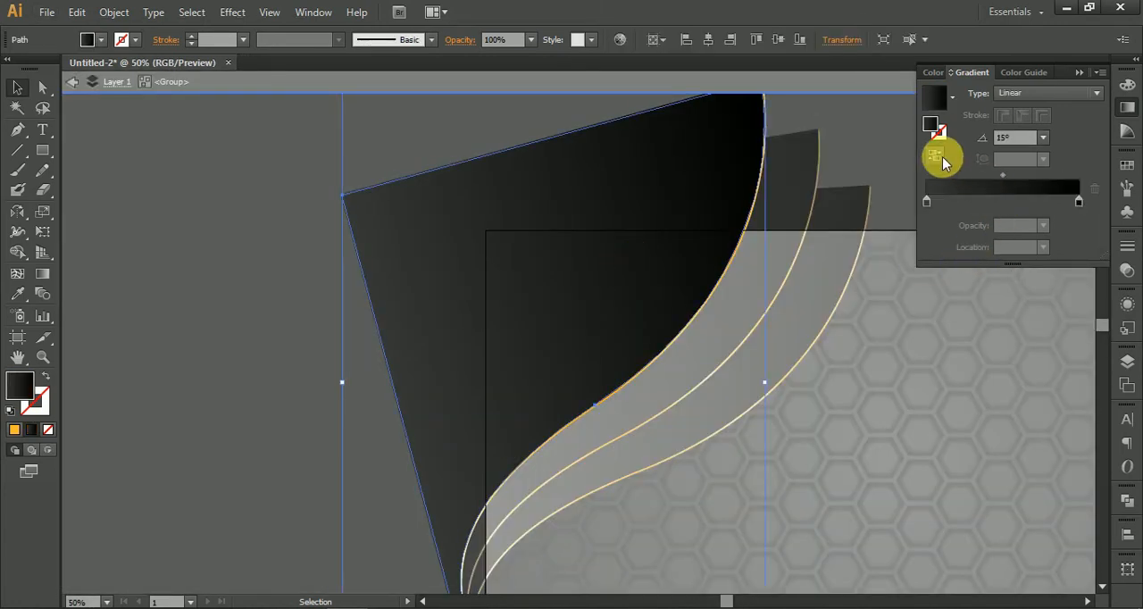
pyautogui.click(935, 157)
pyautogui.doubleClick(204, 307)
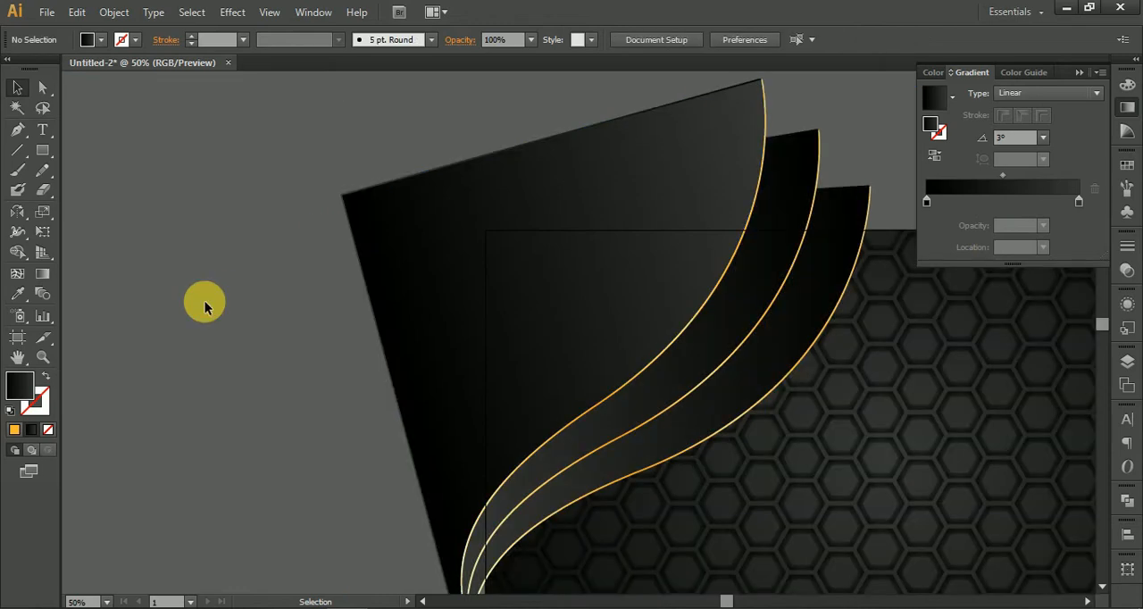
# Step: Set the gradient angle of the middle curved shape to 52° inside its group
pyautogui.click(729, 340)
pyautogui.doubleClick(748, 319)
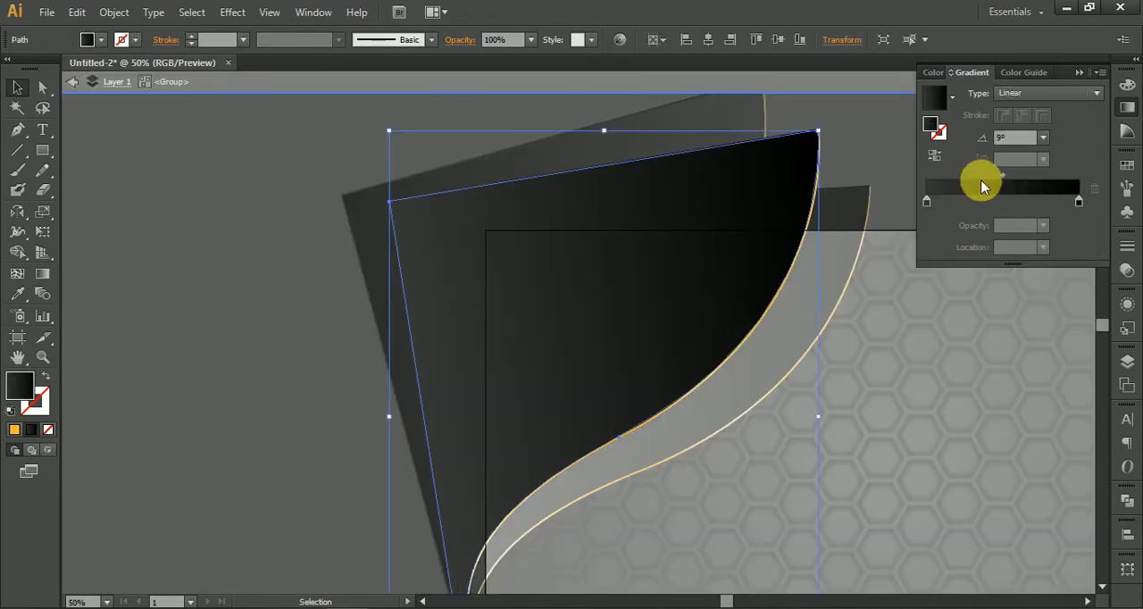
pyautogui.click(1037, 139)
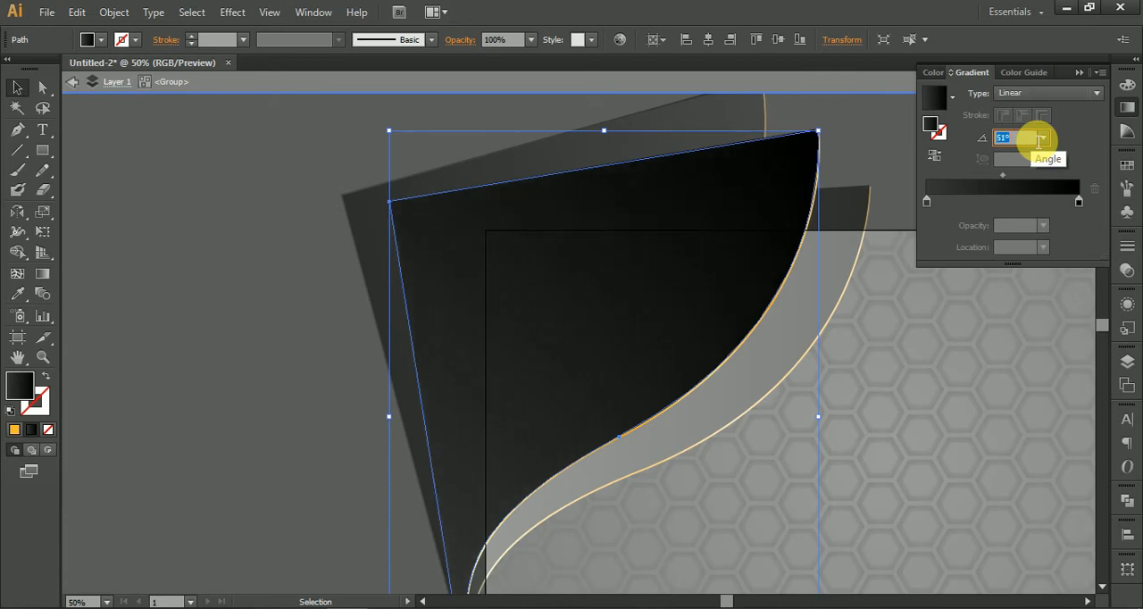
pyautogui.doubleClick(267, 339)
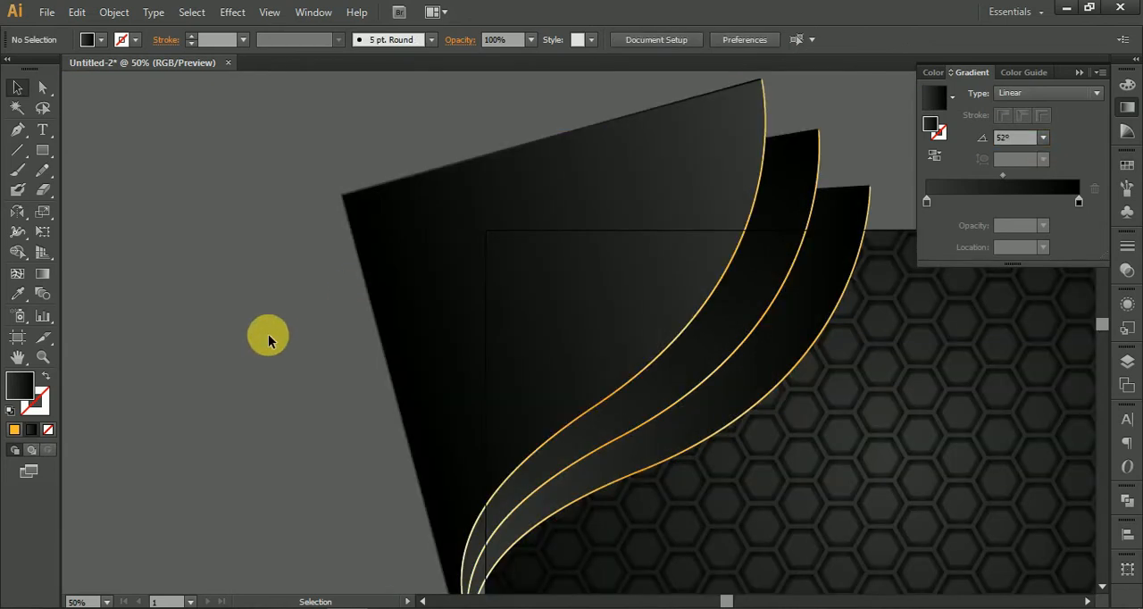
# Step: Reverse the dark gradient of the outermost curved shape bordering the honeycomb
pyautogui.click(794, 324)
pyautogui.doubleClick(794, 324)
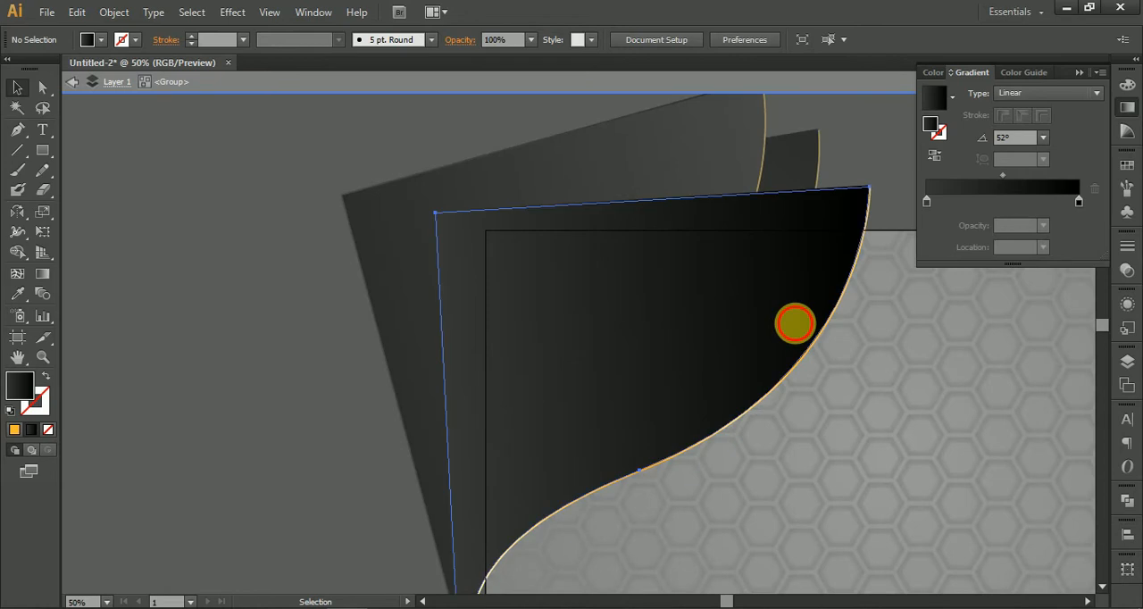
pyautogui.click(933, 158)
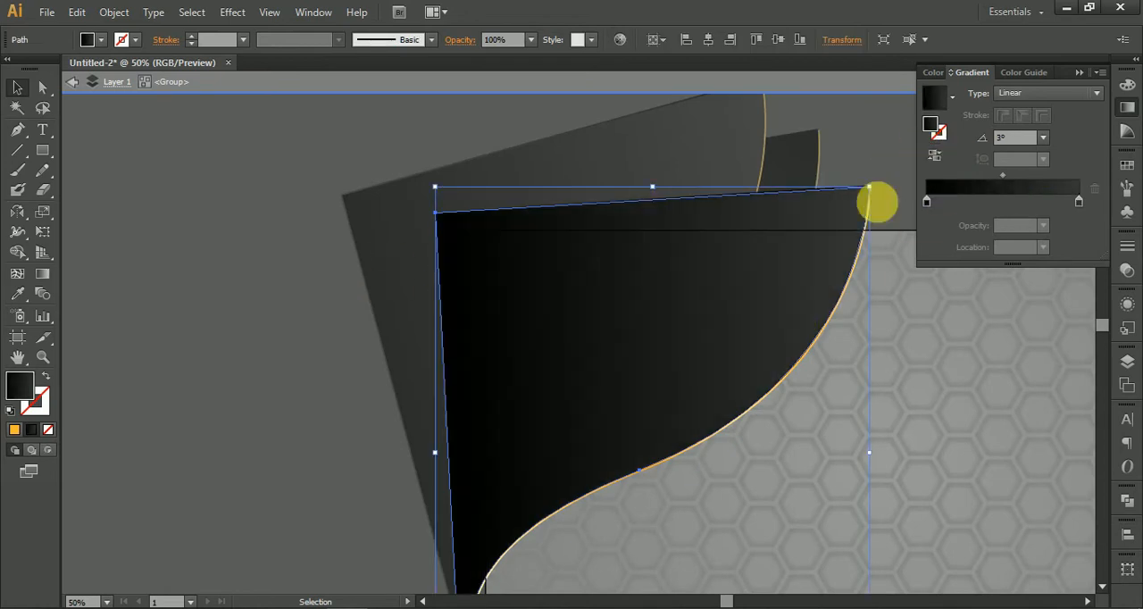
pyautogui.doubleClick(220, 347)
pyautogui.scroll(-2, 220, 349)
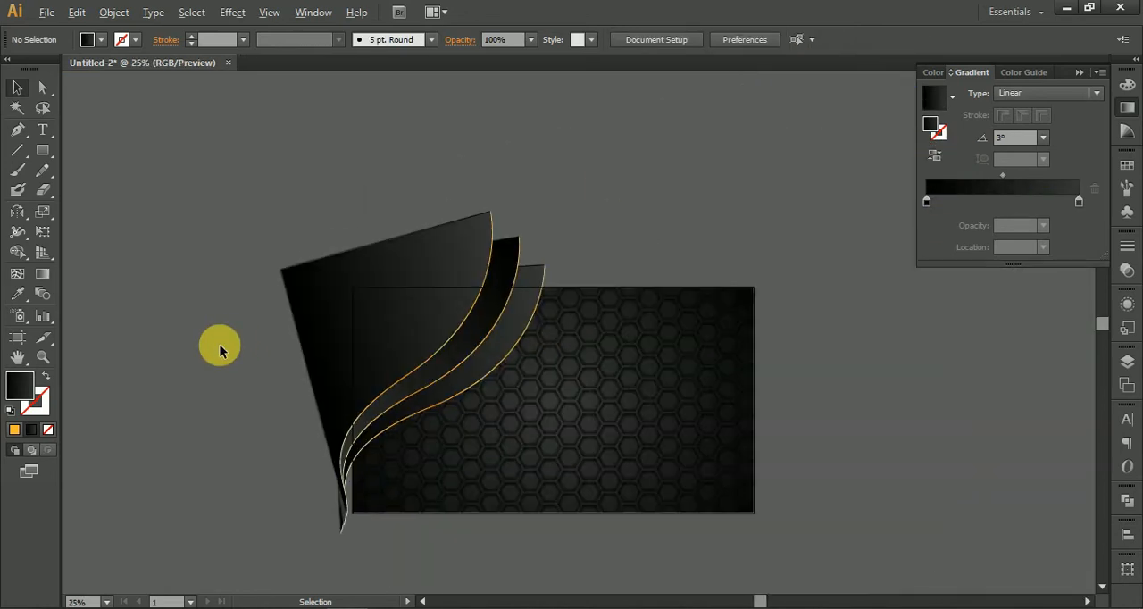
# Step: Preview the artboard in Save for Web fitted on screen, and close the preview without saving
pyautogui.scroll(1, 224, 333)
pyautogui.hotkey('ctrl', 'alt', 'shift', 's')
pyautogui.rightClick(598, 293)
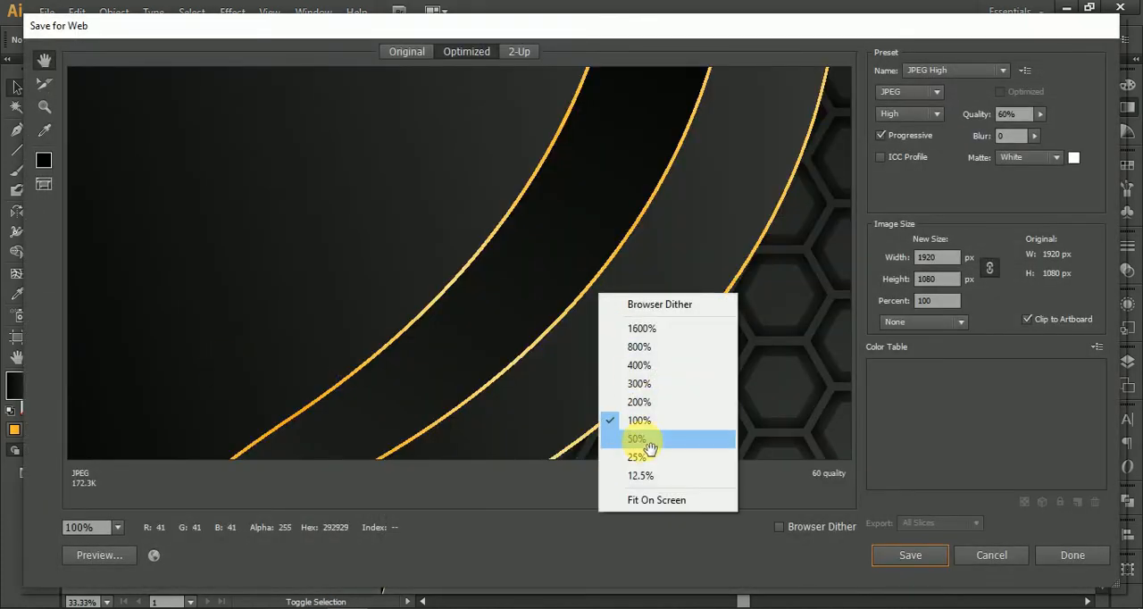
pyautogui.click(639, 499)
pyautogui.click(999, 561)
# Step: Redraw the middle curved shape's gradient diagonally with the Gradient tool at about 145.6° and shift it toward the curved edge
pyautogui.scroll(2, 546, 306)
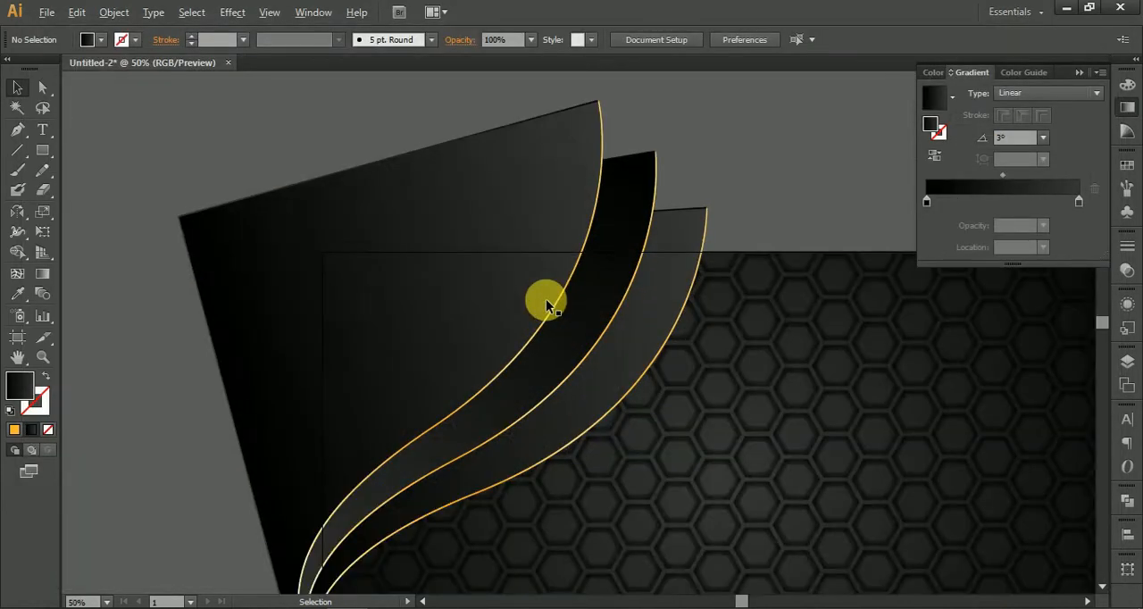
pyautogui.click(597, 307)
pyautogui.doubleClick(598, 309)
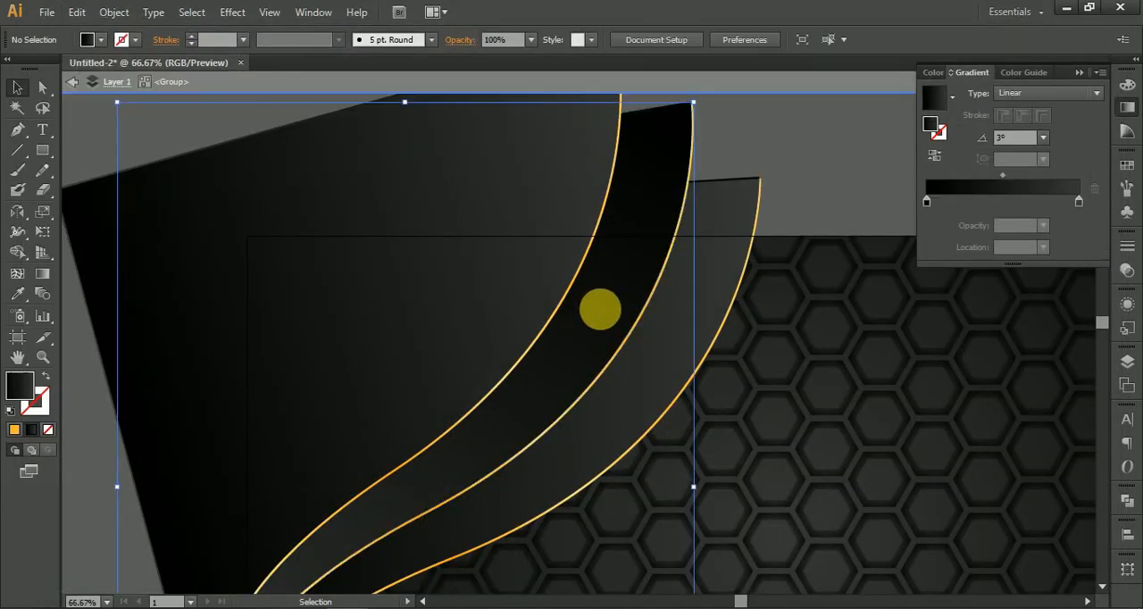
pyautogui.click(42, 274)
pyautogui.moveTo(620, 496); pyautogui.dragTo(124, 255)
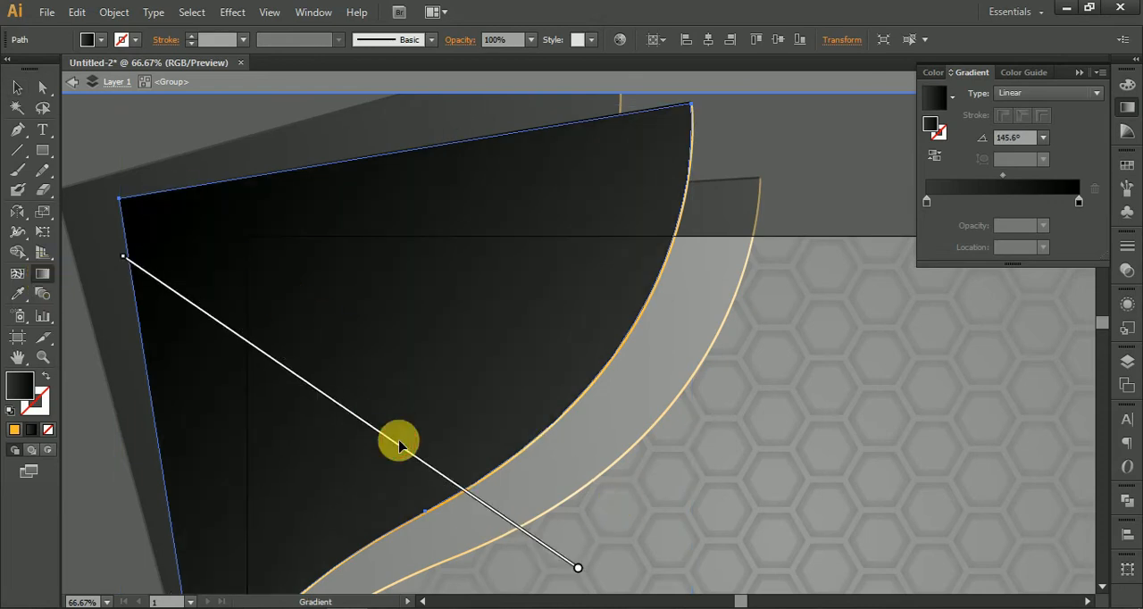
pyautogui.moveTo(399, 442); pyautogui.dragTo(444, 477)
pyautogui.press('v')
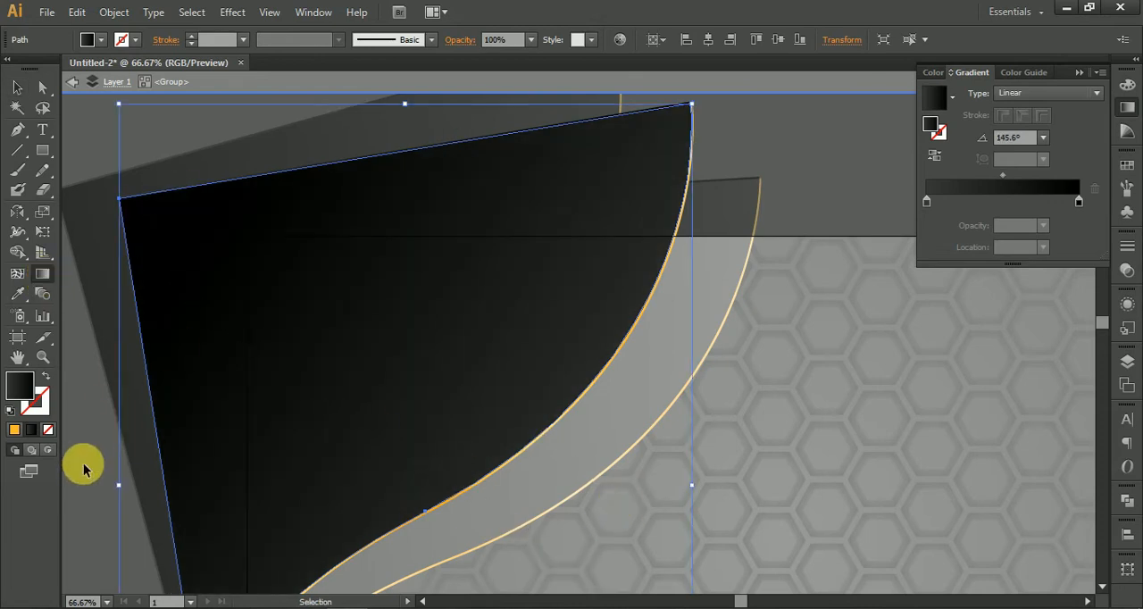
pyautogui.doubleClick(83, 466)
# Step: Redraw the outermost curved shape's linear gradient diagonally with the Gradient tool at about -31.6°
pyautogui.click(677, 373)
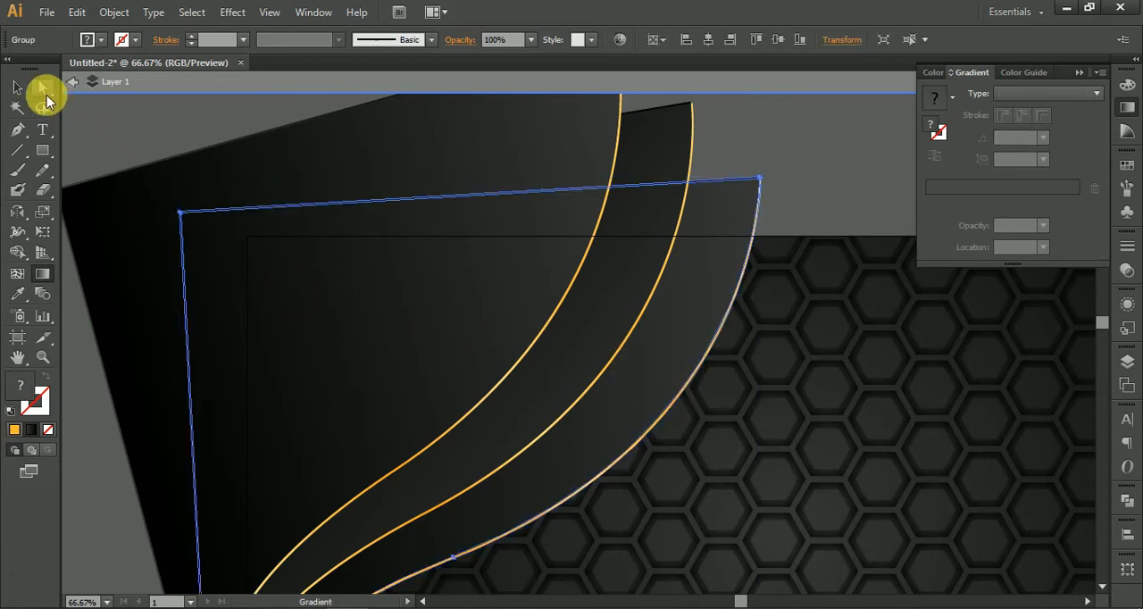
pyautogui.click(706, 288)
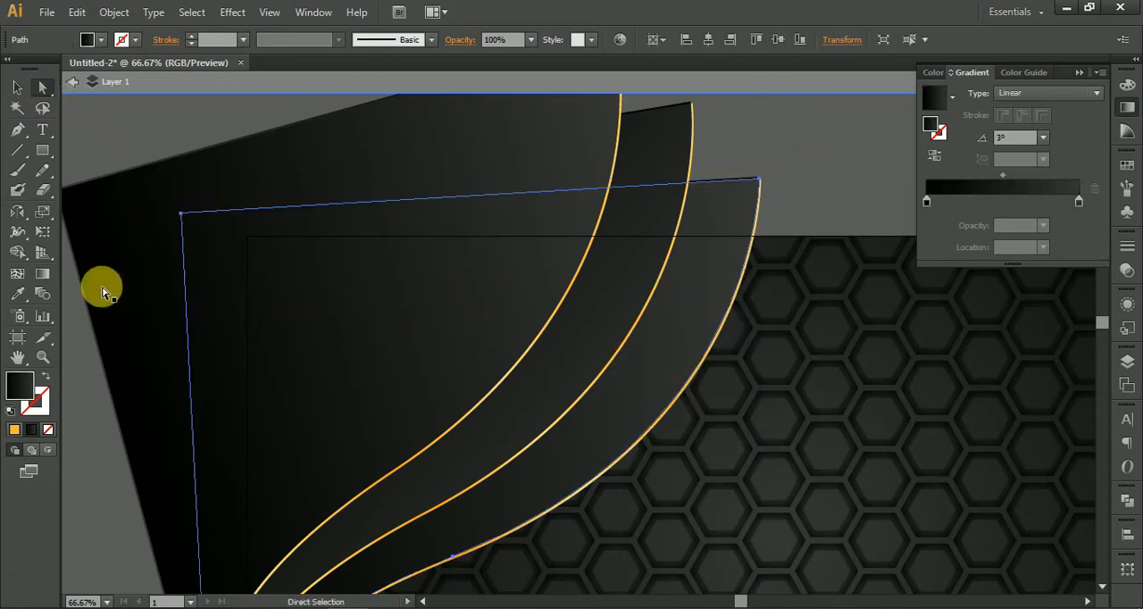
pyautogui.click(42, 273)
pyautogui.moveTo(432, 272); pyautogui.dragTo(718, 518)
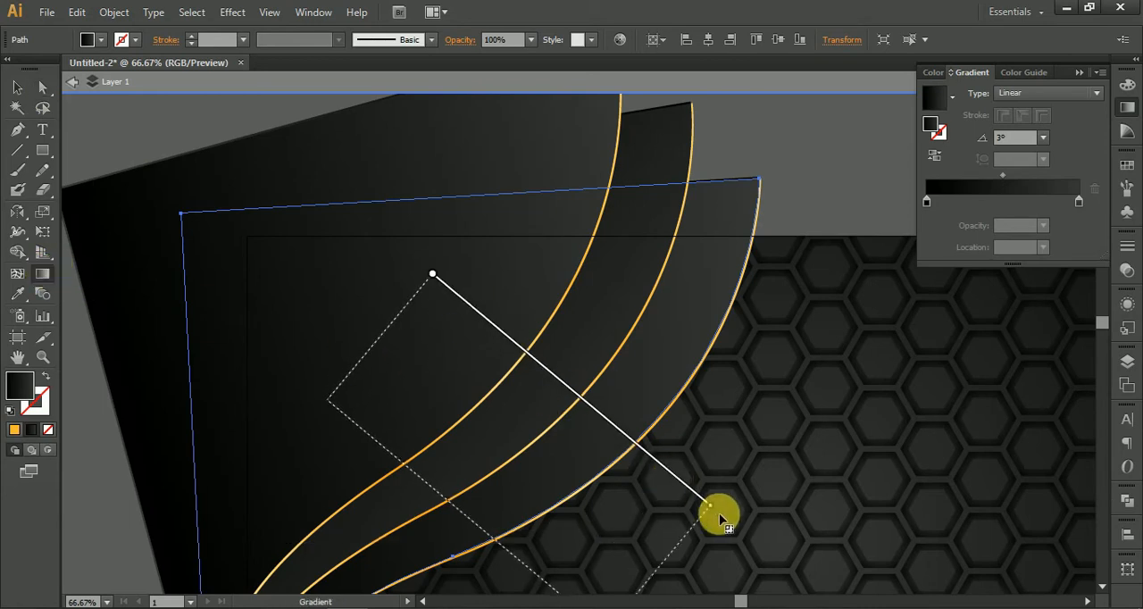
pyautogui.moveTo(510, 558)
pyautogui.mouseDown()
pyautogui.moveTo(504, 408)
pyautogui.moveTo(487, 384)
pyautogui.mouseUp()
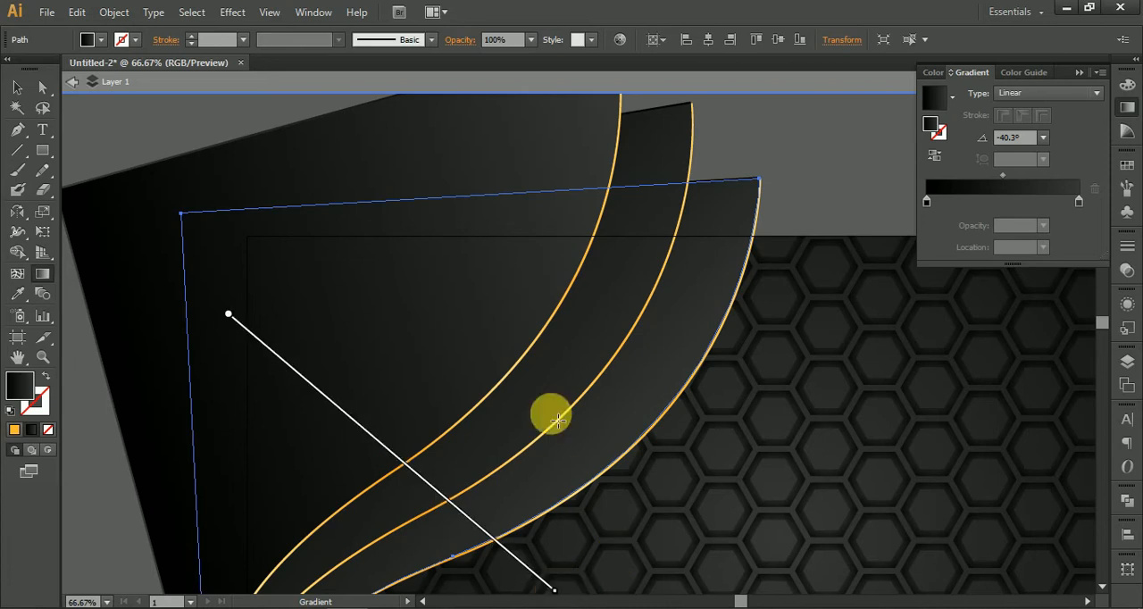
pyautogui.moveTo(258, 192)
pyautogui.mouseDown()
pyautogui.moveTo(842, 548)
pyautogui.moveTo(837, 562)
pyautogui.mouseUp()
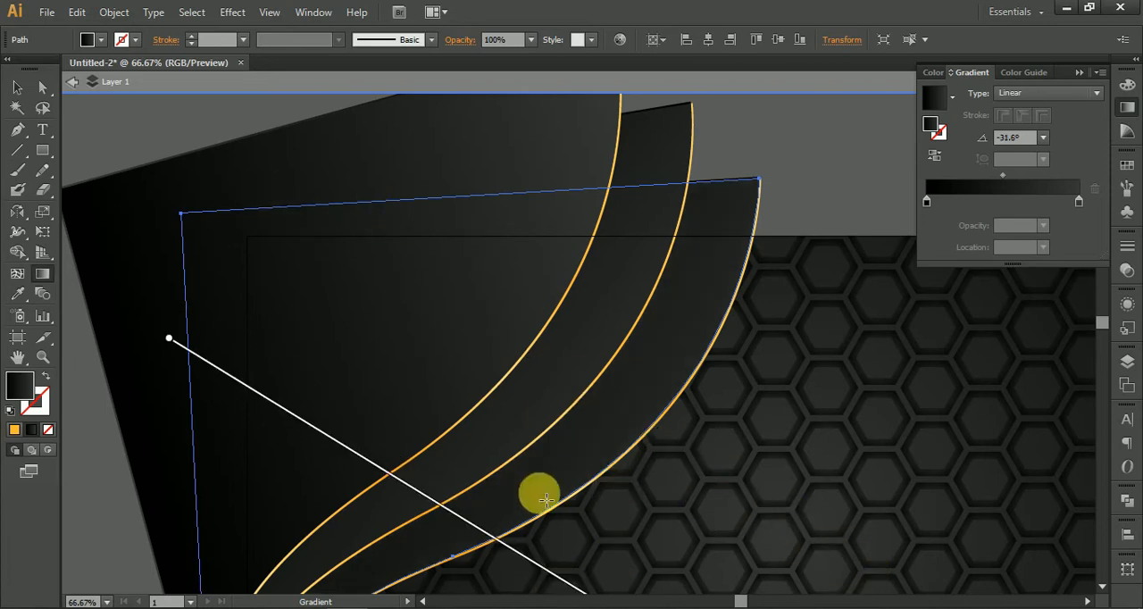
pyautogui.moveTo(516, 554); pyautogui.dragTo(498, 492)
# Step: Redraw the innermost, frontmost curved shape's gradient diagonally at about -36.6° and leave isolation mode
pyautogui.keyDown('ctrl'); pyautogui.click(426, 299); pyautogui.keyUp('ctrl')
pyautogui.moveTo(239, 177)
pyautogui.mouseDown()
pyautogui.moveTo(643, 461)
pyautogui.moveTo(730, 540)
pyautogui.mouseUp()
pyautogui.moveTo(531, 511); pyautogui.dragTo(541, 409)
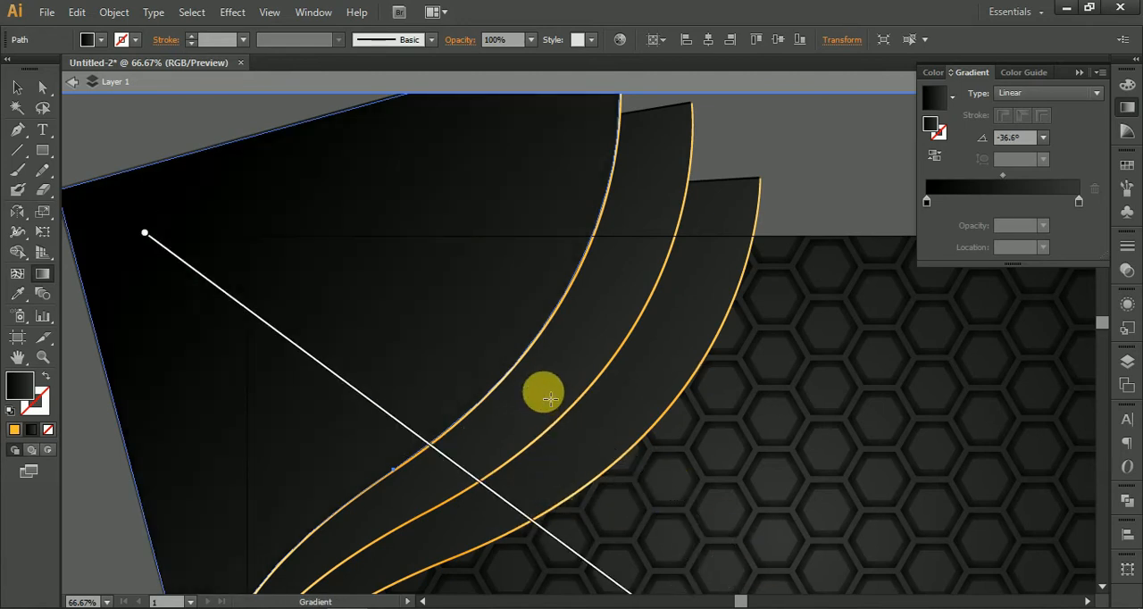
pyautogui.scroll(-1, 682, 407)
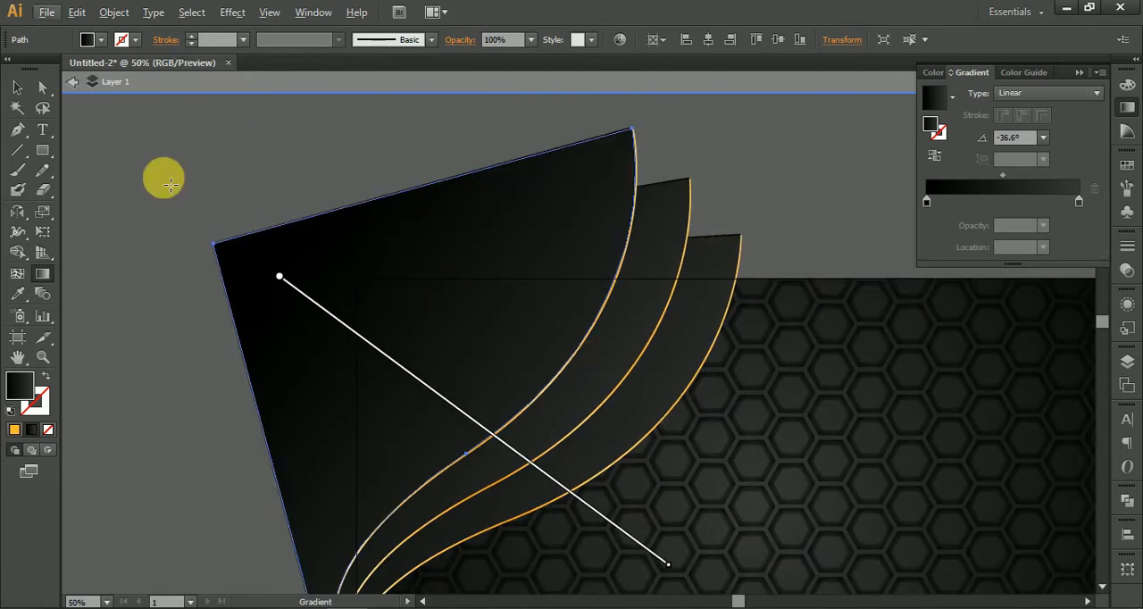
pyautogui.click(18, 87)
pyautogui.click(194, 143)
# Step: Draw a wide, flat ellipse over the honeycomb beside the curved shapes
pyautogui.moveTo(214, 208)
pyautogui.mouseDown()
pyautogui.moveTo(366, 219)
pyautogui.moveTo(131, 53)
pyautogui.moveTo(153, 72)
pyautogui.mouseUp()
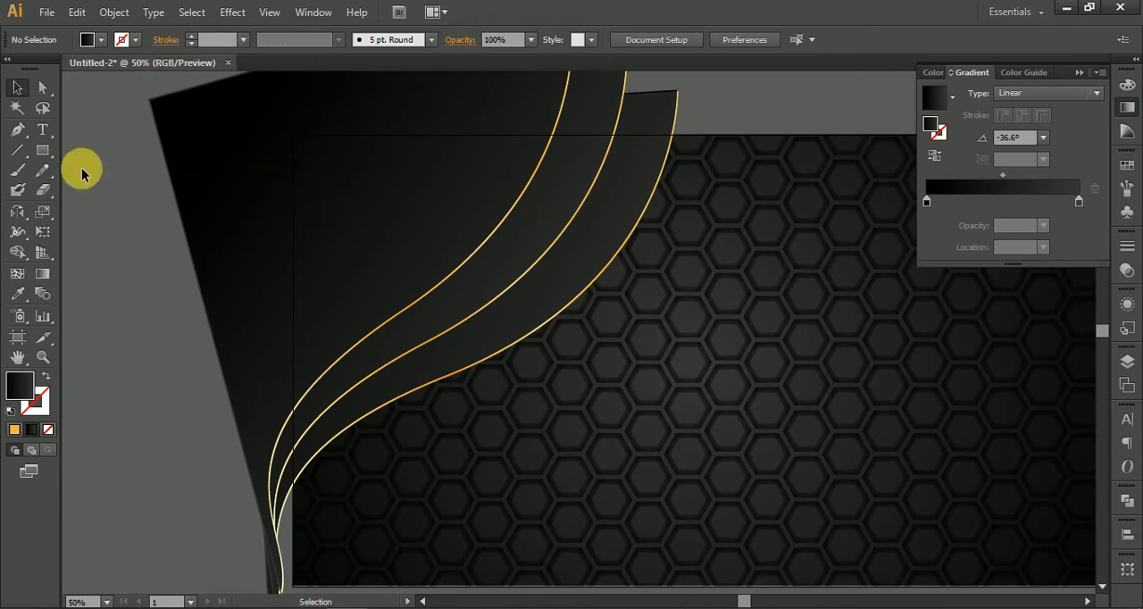
pyautogui.click(43, 157)
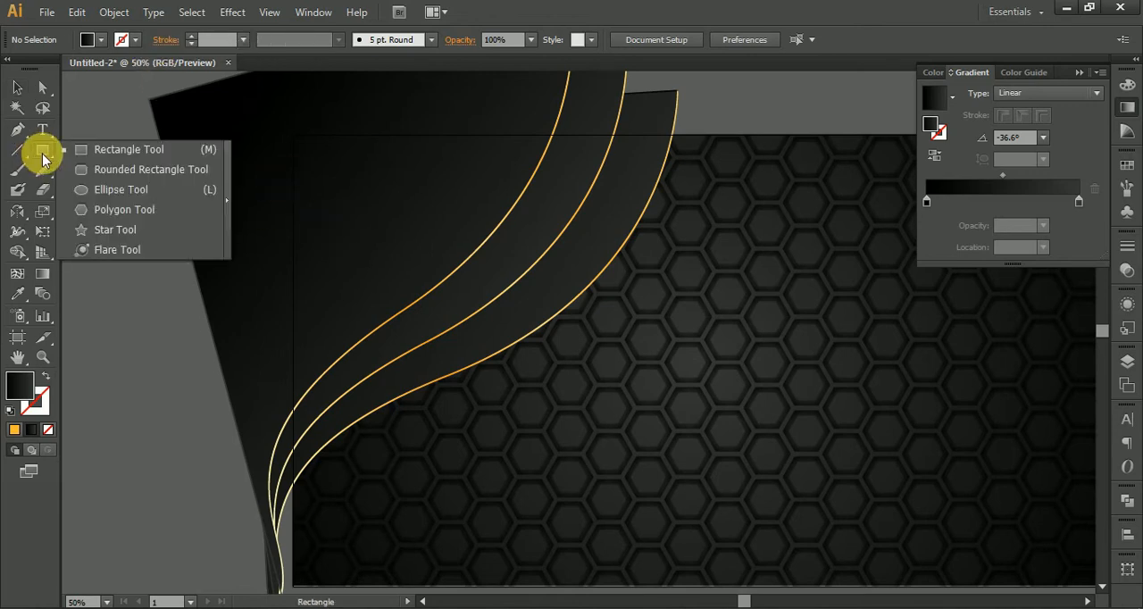
pyautogui.click(97, 190)
pyautogui.moveTo(582, 311); pyautogui.dragTo(1004, 406)
# Step: Change the flat ellipse's gradient to radial and reverse it so that black lies at the centre
pyautogui.click(1011, 94)
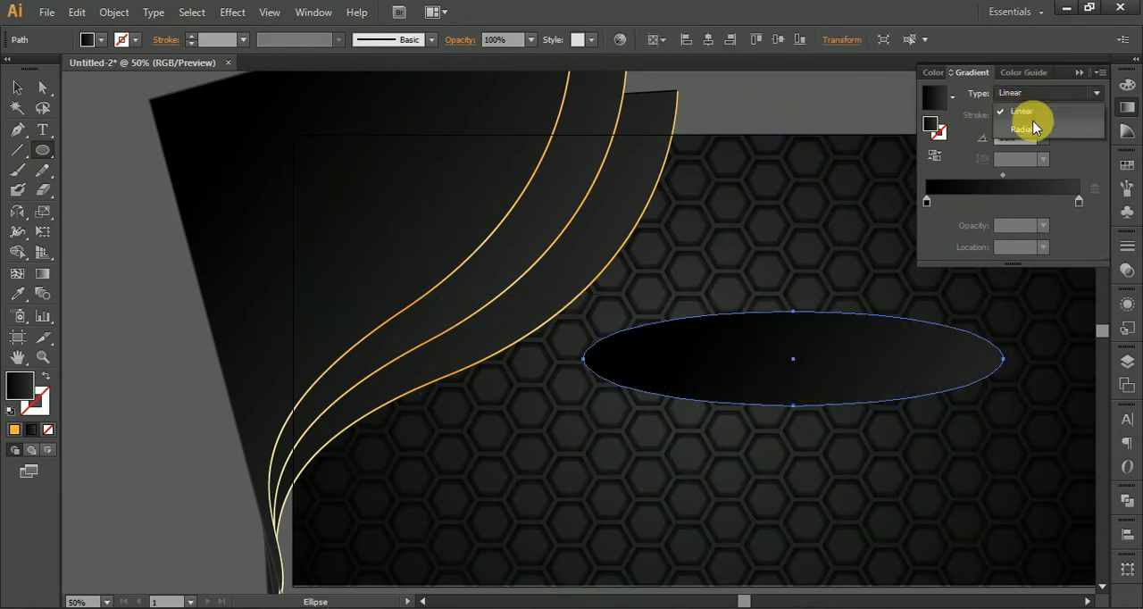
pyautogui.click(1028, 129)
pyautogui.click(937, 158)
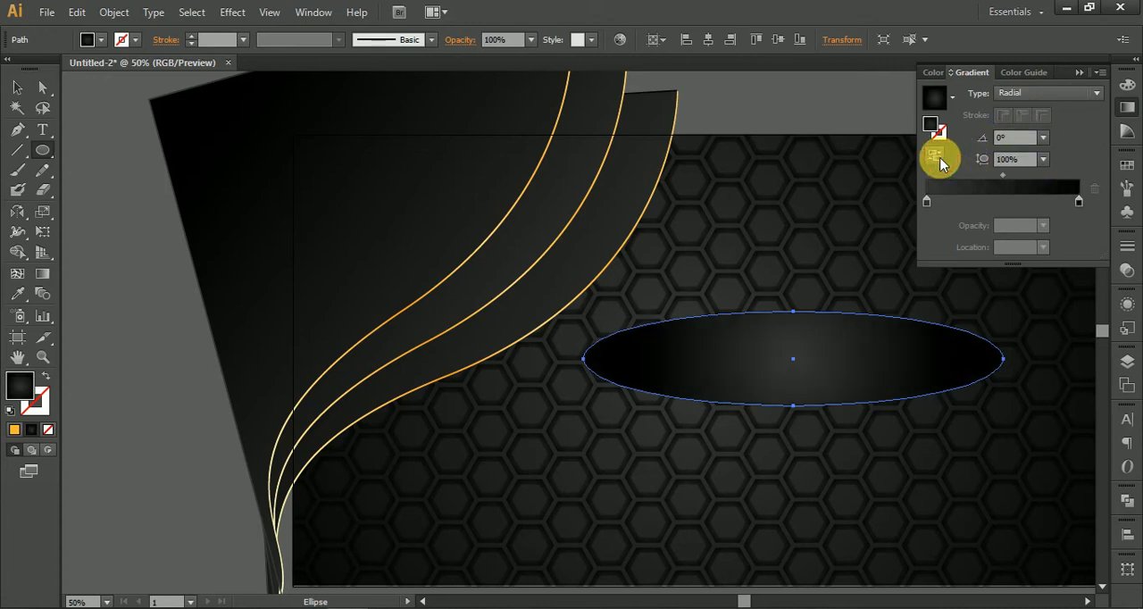
pyautogui.click(938, 158)
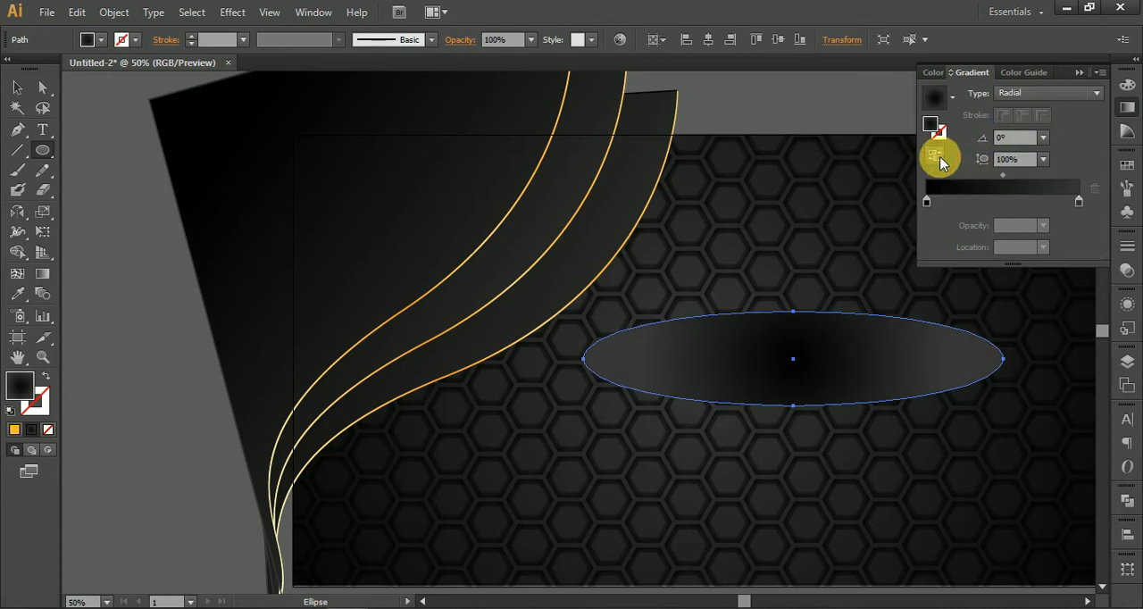
# Step: Set the outer color stop of the ellipse's radial gradient to white
pyautogui.doubleClick(1079, 201)
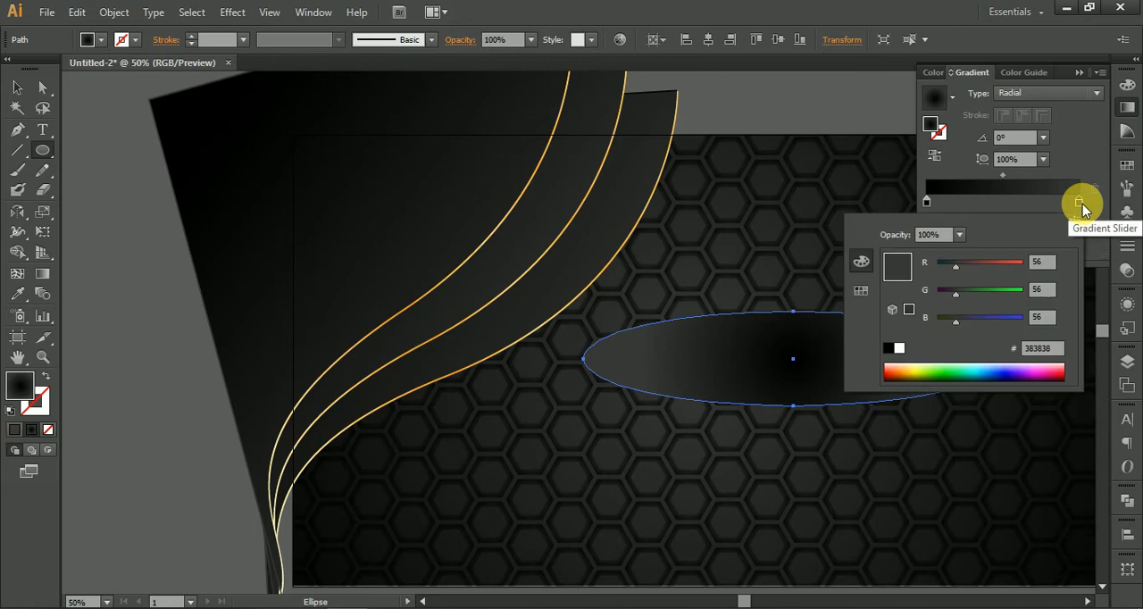
pyautogui.click(900, 347)
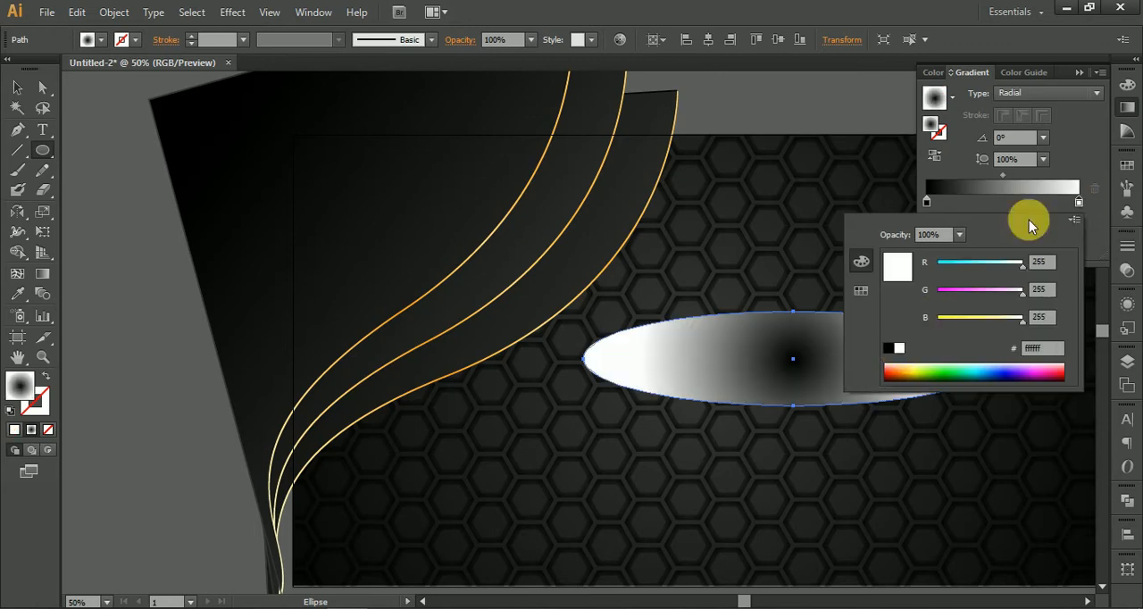
pyautogui.click(1076, 118)
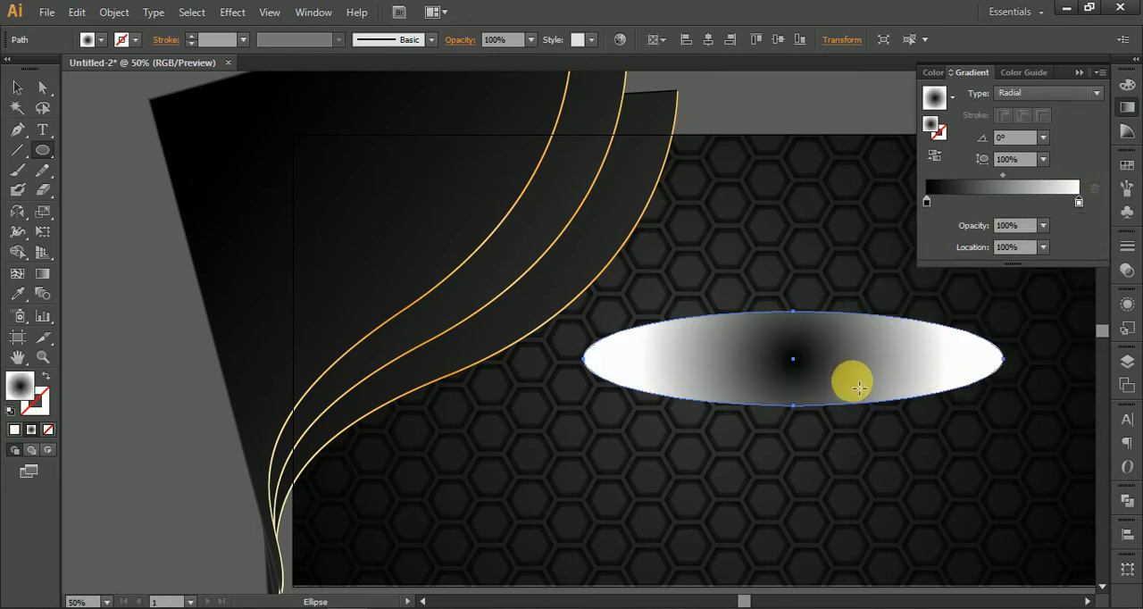
# Step: Set the gradient ellipse's blending mode to Multiply
pyautogui.click(16, 92)
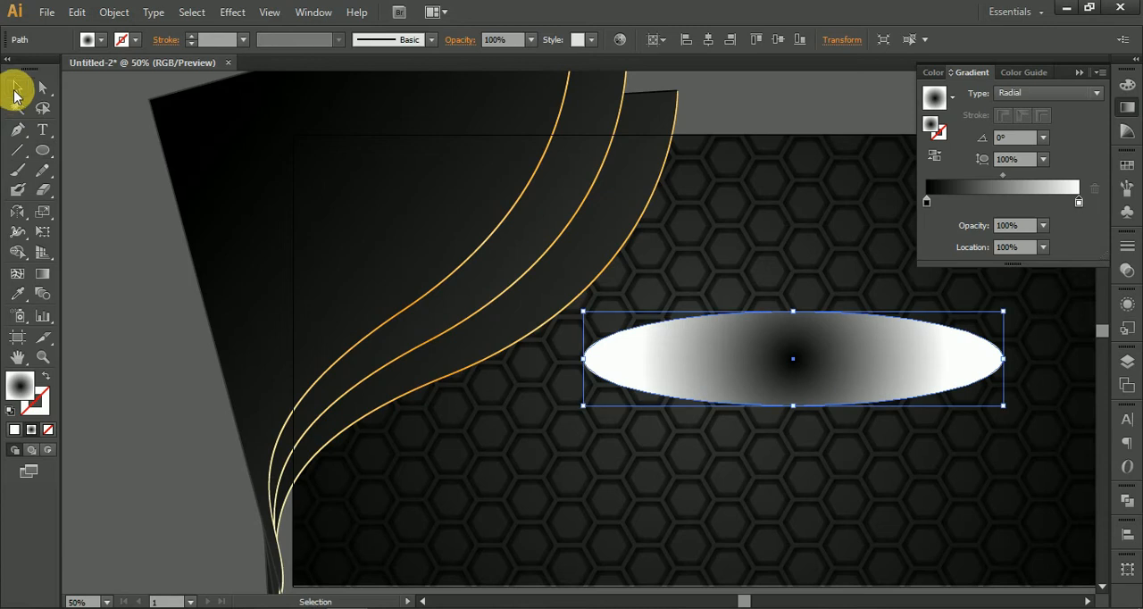
pyautogui.click(458, 39)
pyautogui.click(331, 67)
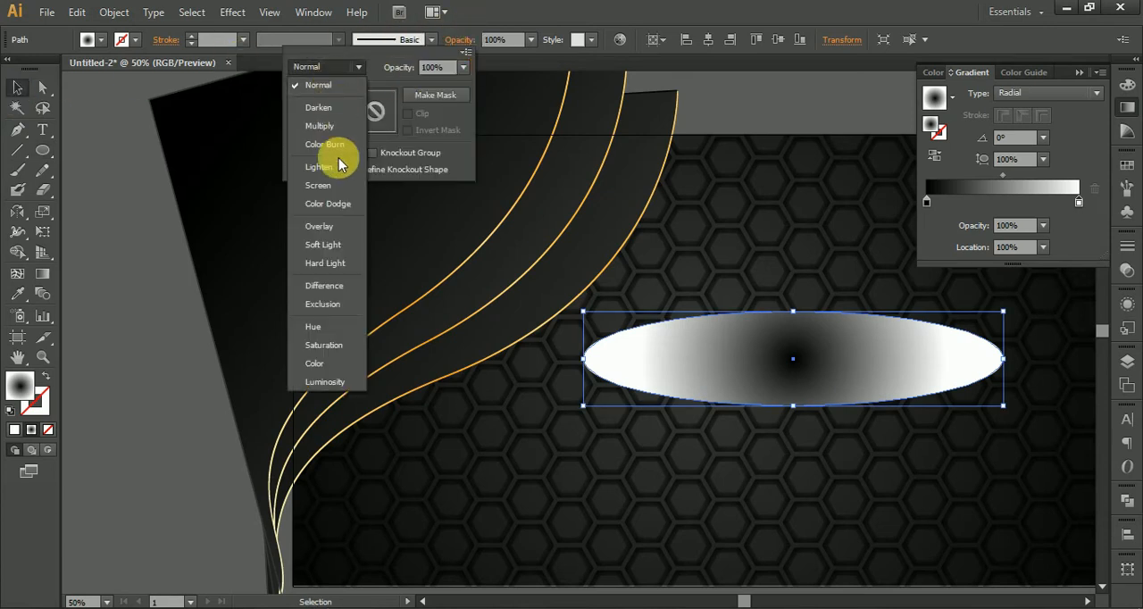
pyautogui.click(320, 126)
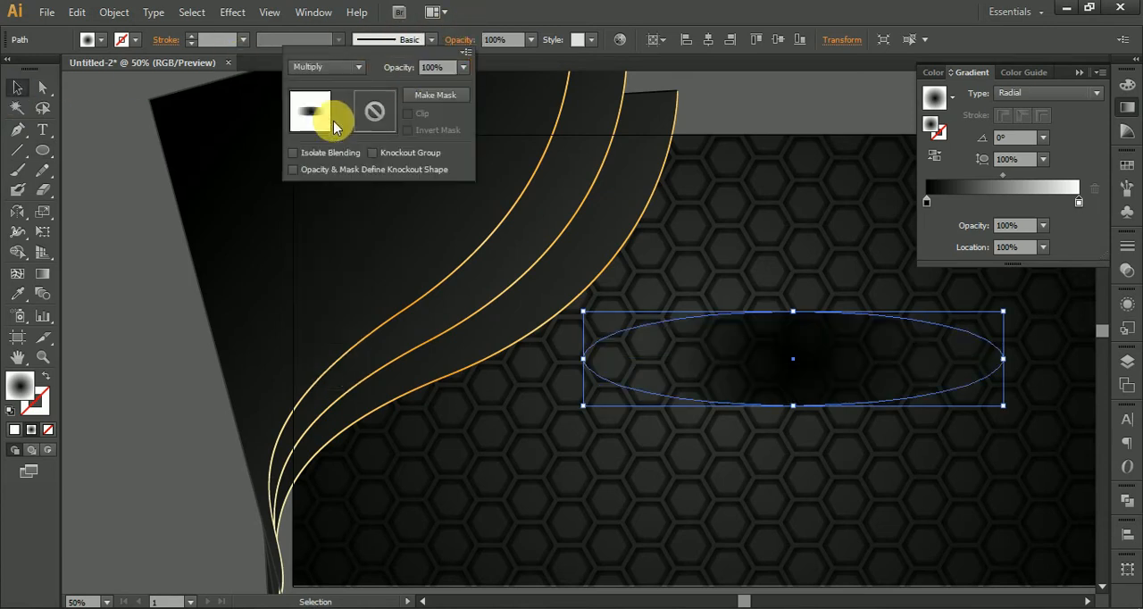
pyautogui.click(796, 412)
# Step: Reshape the shadow ellipse, rotate it to about 34.4° and place it over the outermost curved shape's edge
pyautogui.moveTo(793, 406); pyautogui.dragTo(493, 350)
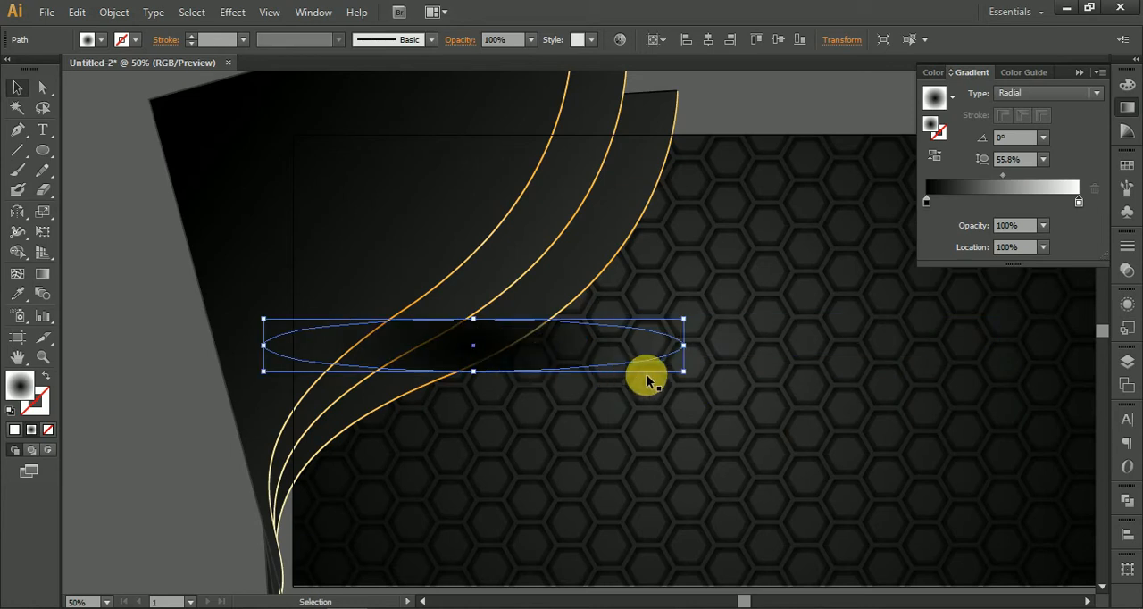
pyautogui.moveTo(693, 377); pyautogui.dragTo(695, 236)
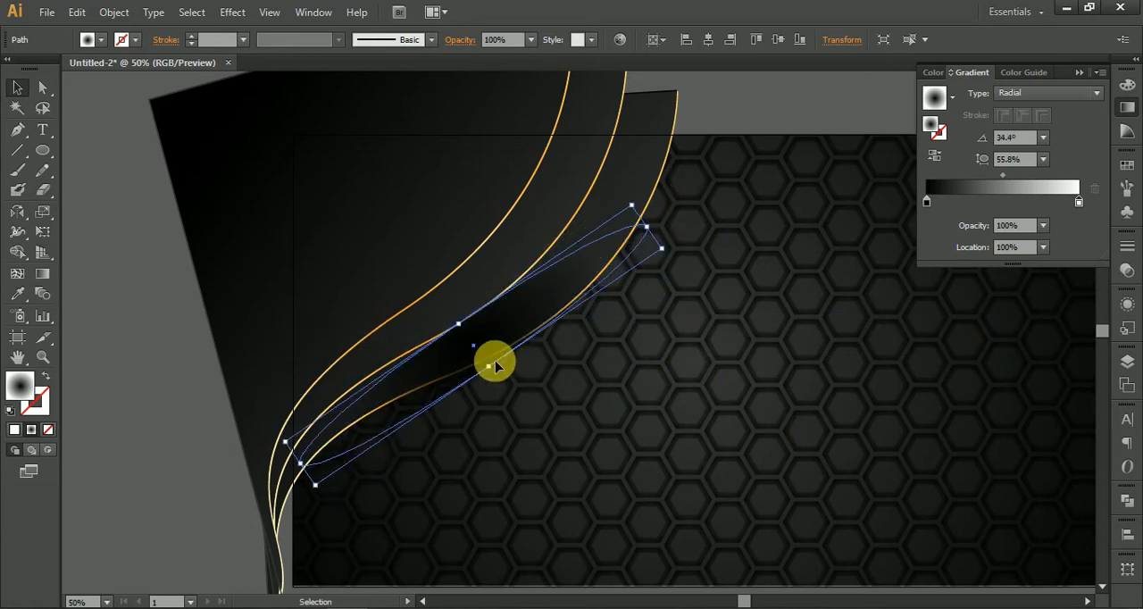
pyautogui.moveTo(489, 366); pyautogui.dragTo(559, 445)
pyautogui.moveTo(536, 398); pyautogui.dragTo(531, 316)
# Step: Narrow the ellipse's radial gradient to an aspect ratio of about 36.5% and extend it nearly to the ellipse's ends
pyautogui.click(42, 273)
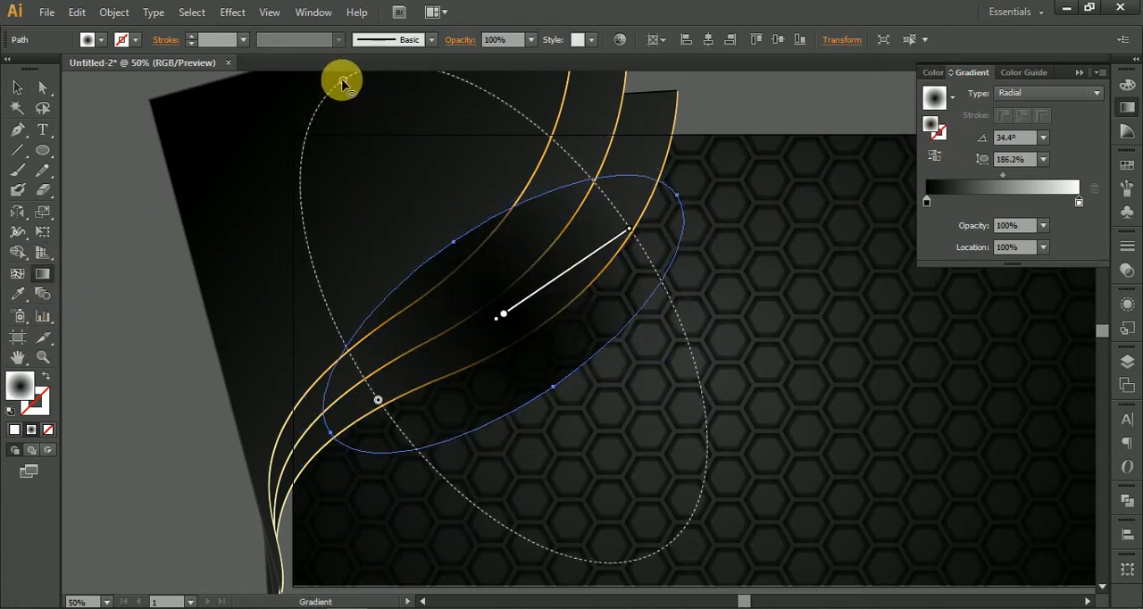
pyautogui.moveTo(356, 107); pyautogui.dragTo(477, 284)
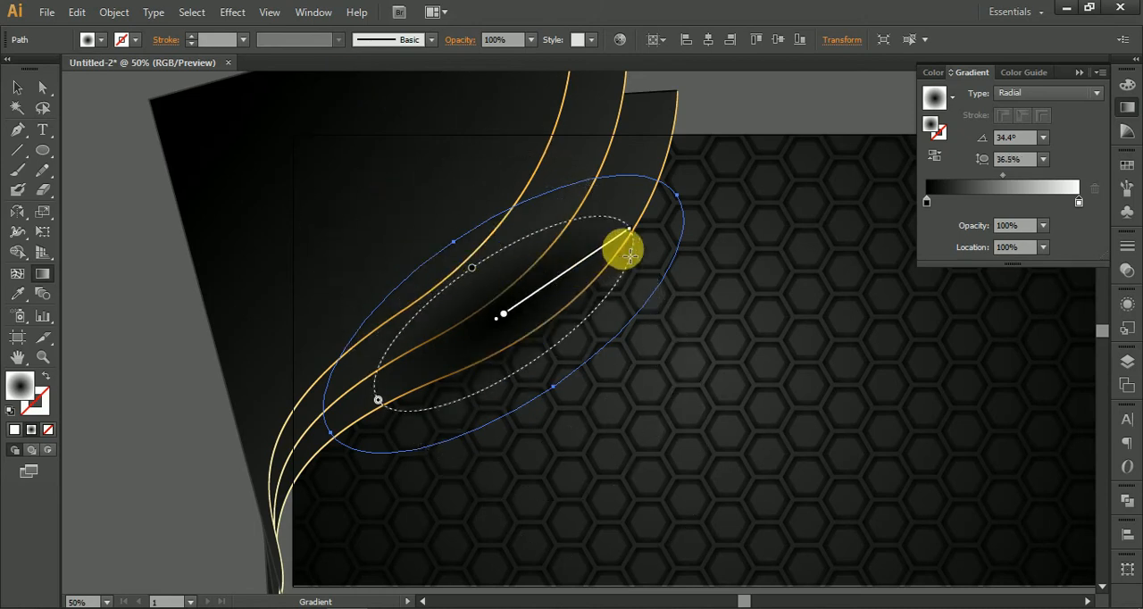
pyautogui.moveTo(632, 234); pyautogui.dragTo(669, 205)
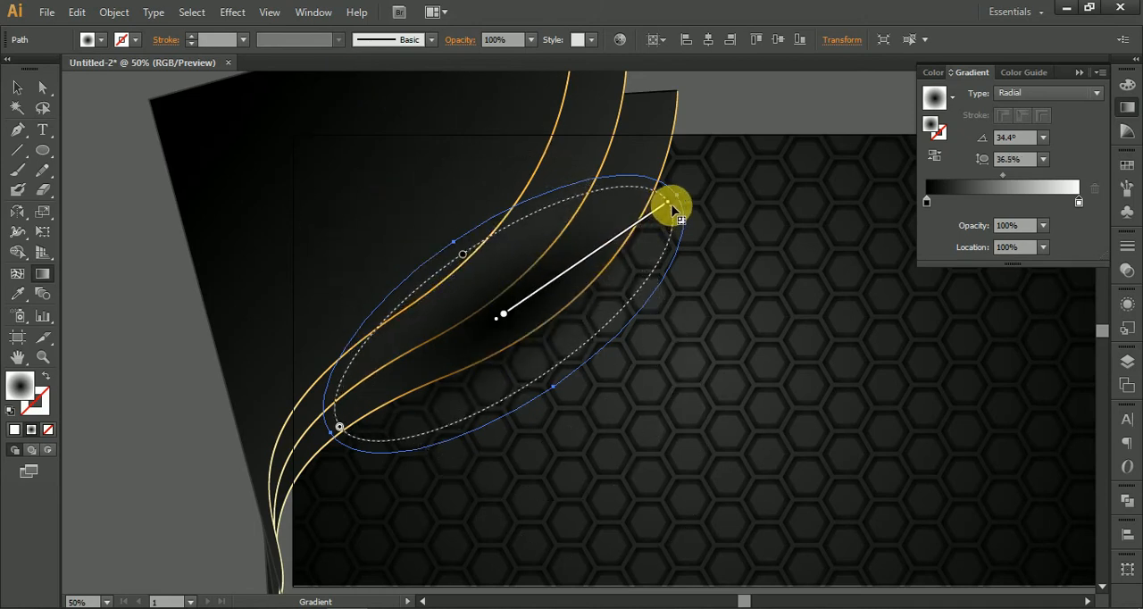
# Step: Lengthen and rotate the shadow ellipse to about 39.8° along the curve, and widen its gradient to a 40.7% aspect ratio
pyautogui.click(17, 86)
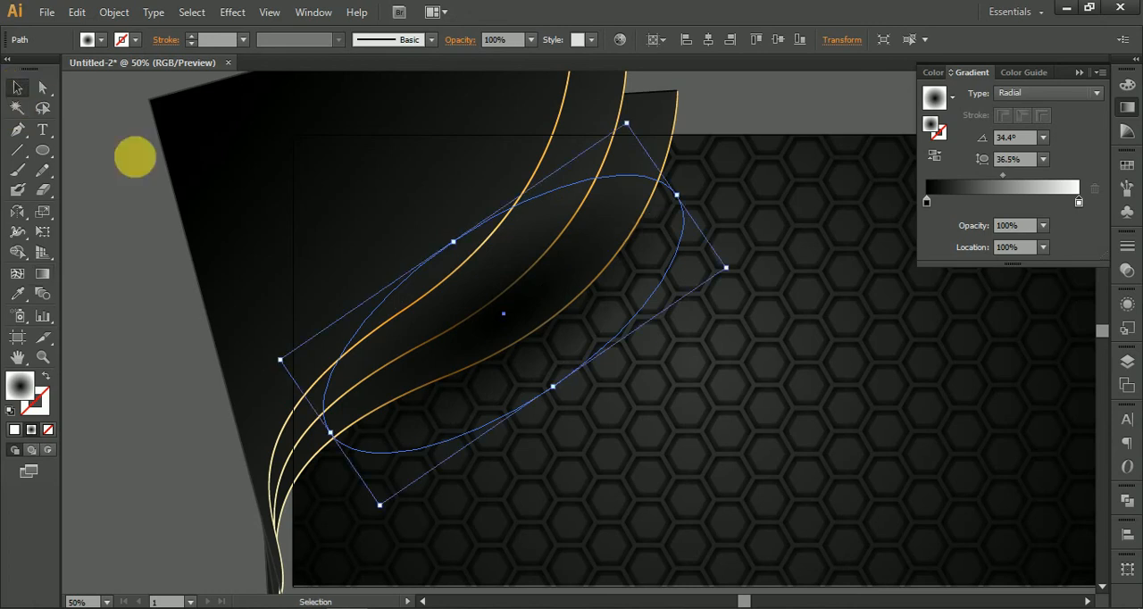
pyautogui.moveTo(562, 332); pyautogui.dragTo(536, 339)
pyautogui.moveTo(660, 208); pyautogui.dragTo(746, 145)
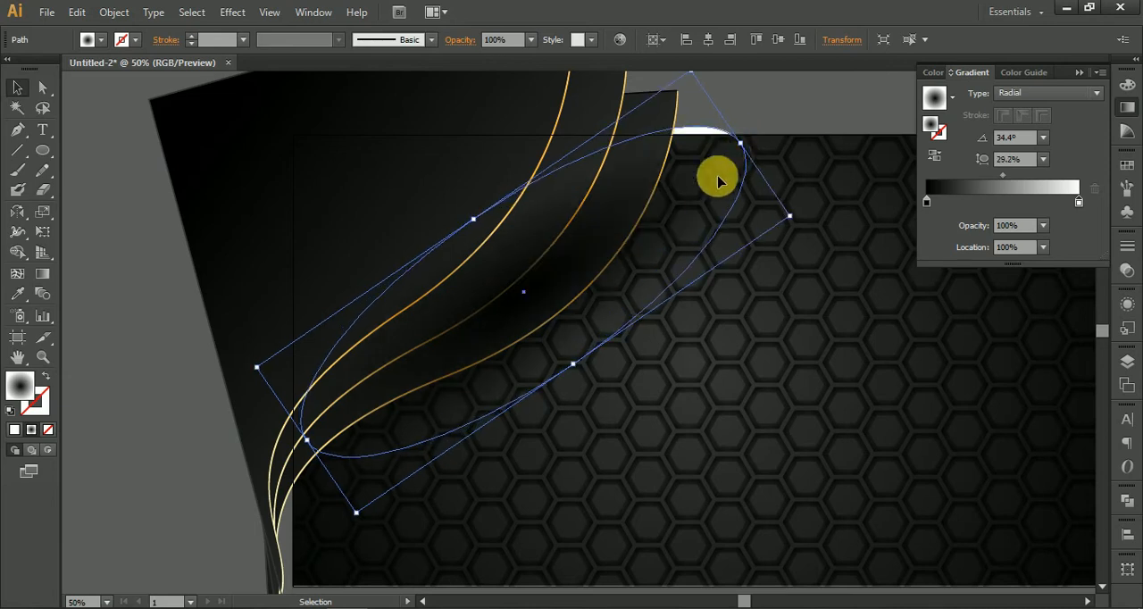
pyautogui.moveTo(803, 226); pyautogui.dragTo(795, 195)
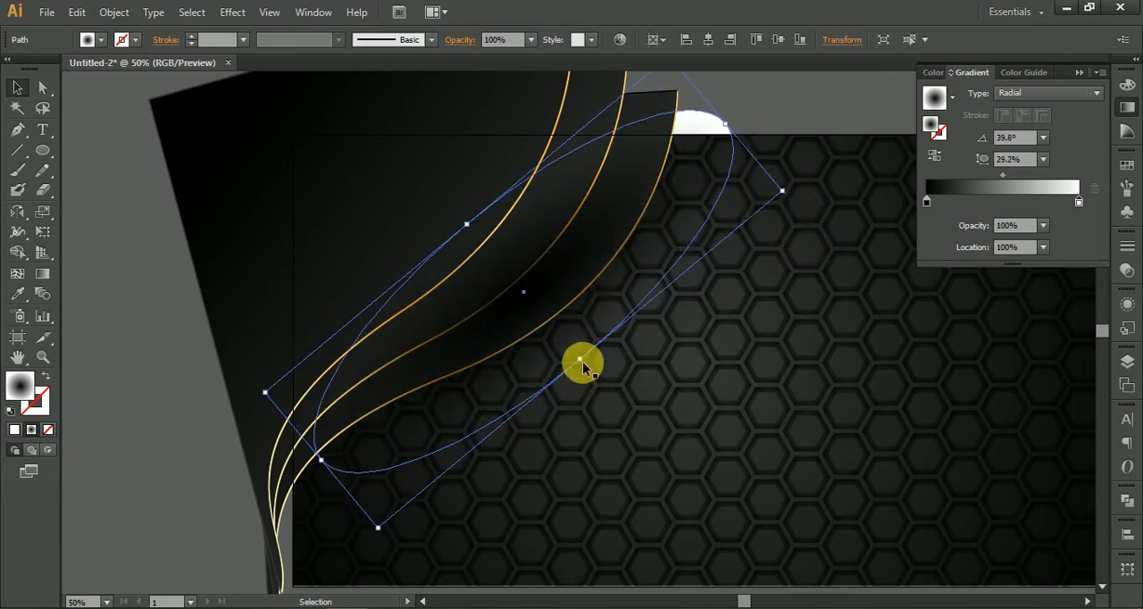
pyautogui.moveTo(581, 360); pyautogui.dragTo(600, 399)
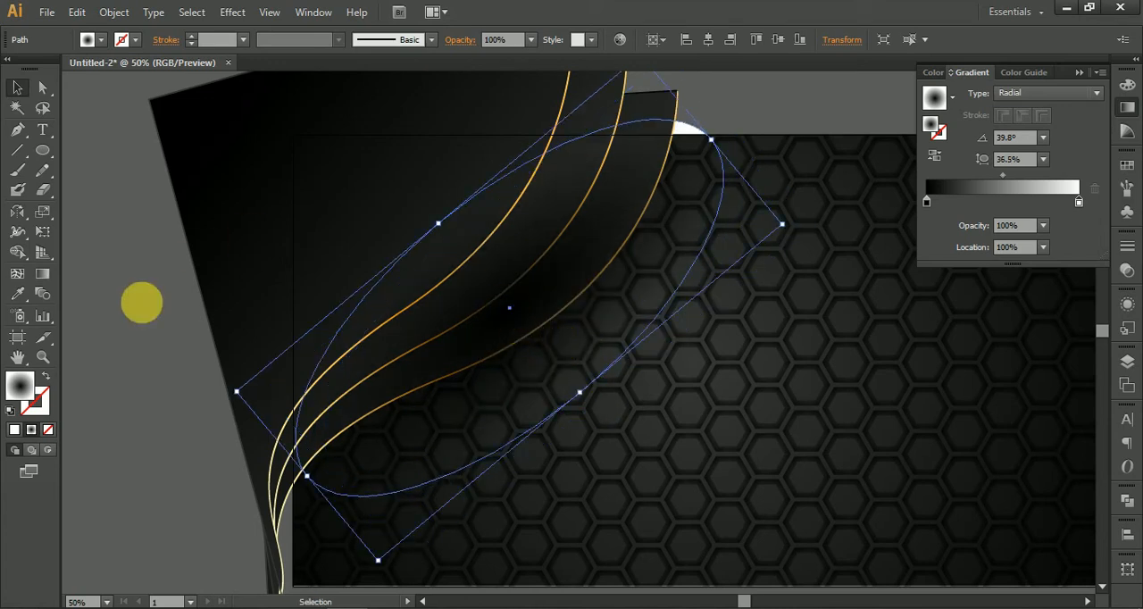
pyautogui.click(43, 273)
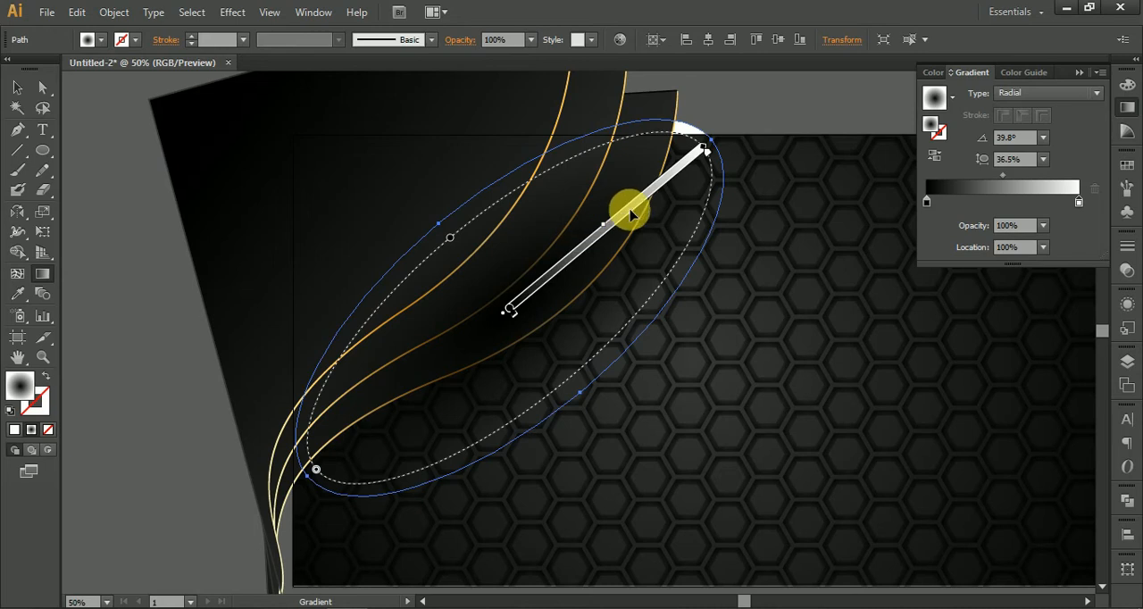
pyautogui.moveTo(453, 241); pyautogui.dragTo(441, 229)
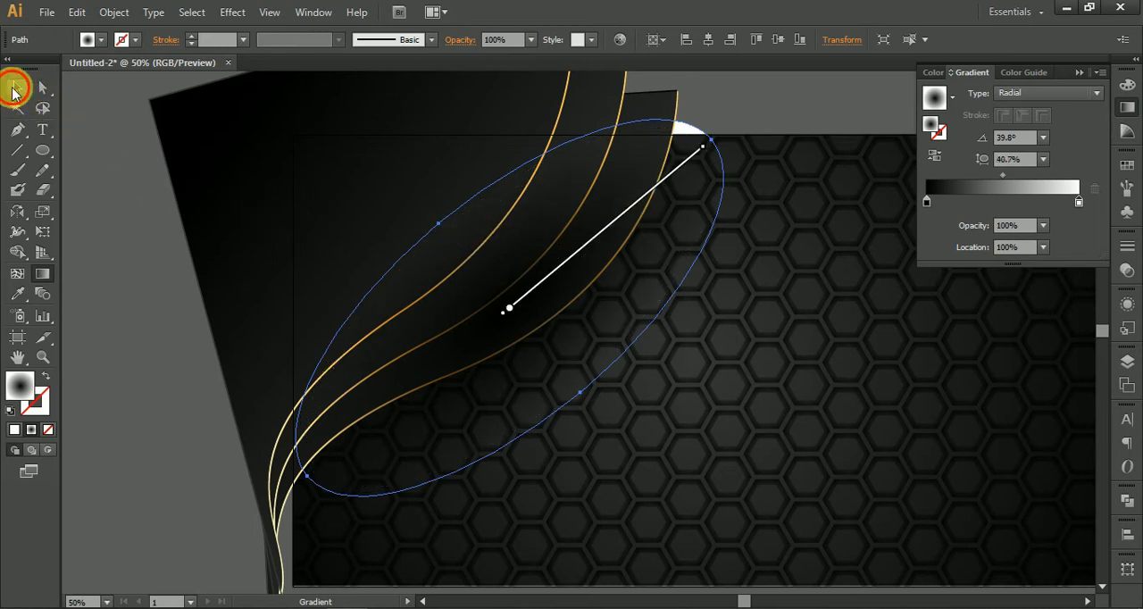
# Step: Select all three gold-edged curved shapes and bring them in front of the shadow ellipse
pyautogui.click(12, 90)
pyautogui.click(396, 262)
pyautogui.scroll(5, 401, 258)
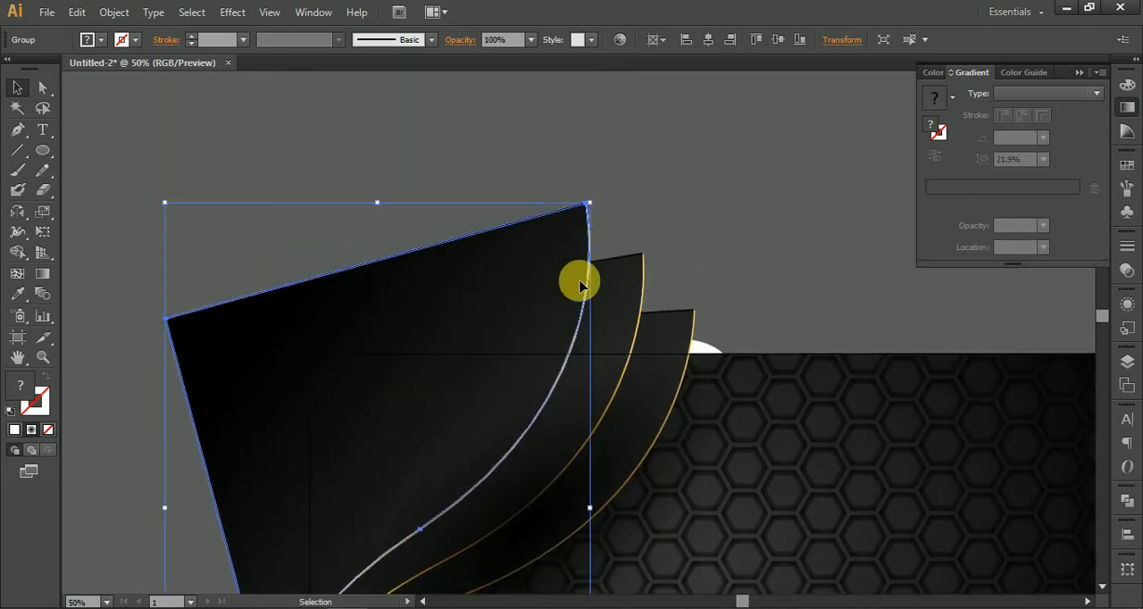
pyautogui.keyDown('shift'); pyautogui.click(626, 259); pyautogui.keyUp('shift')
pyautogui.keyDown('shift'); pyautogui.click(684, 332); pyautogui.keyUp('shift')
pyautogui.rightClick(684, 331)
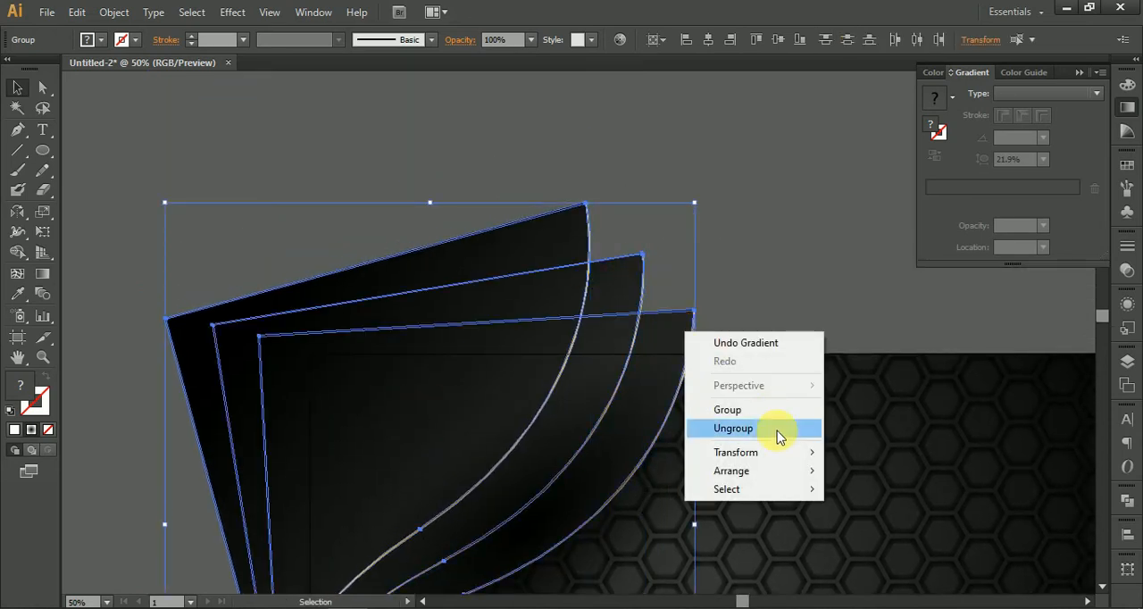
pyautogui.moveTo(786, 472)
pyautogui.click(868, 472)
pyautogui.click(795, 284)
# Step: Copy the shadow ellipse beneath the outermost curved shape and paste a duplicate of it
pyautogui.moveTo(795, 284); pyautogui.dragTo(760, 90)
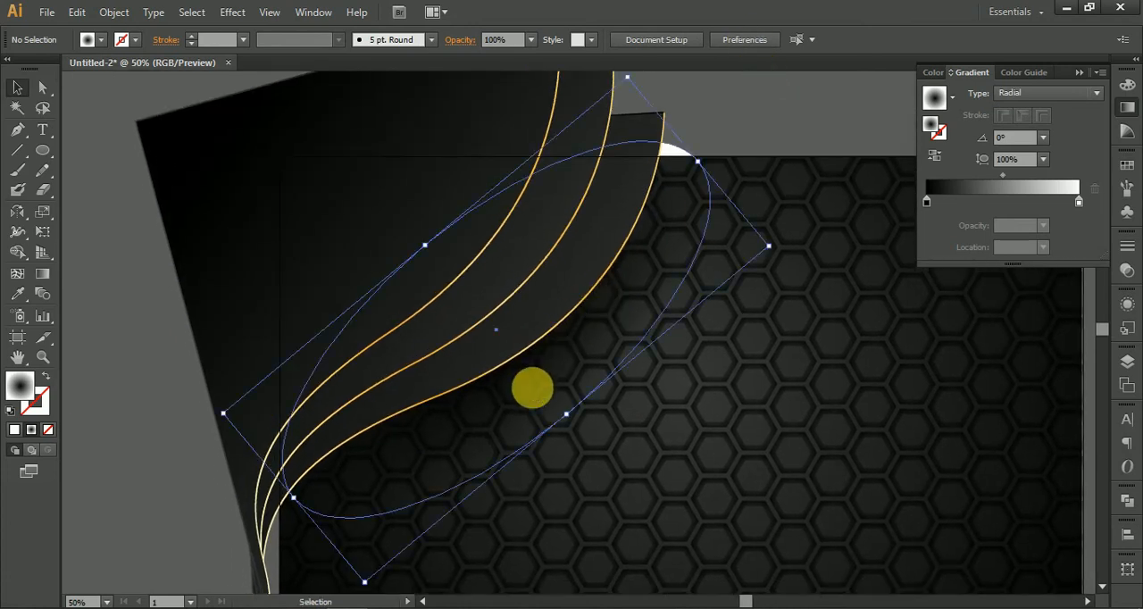
pyautogui.click(533, 394)
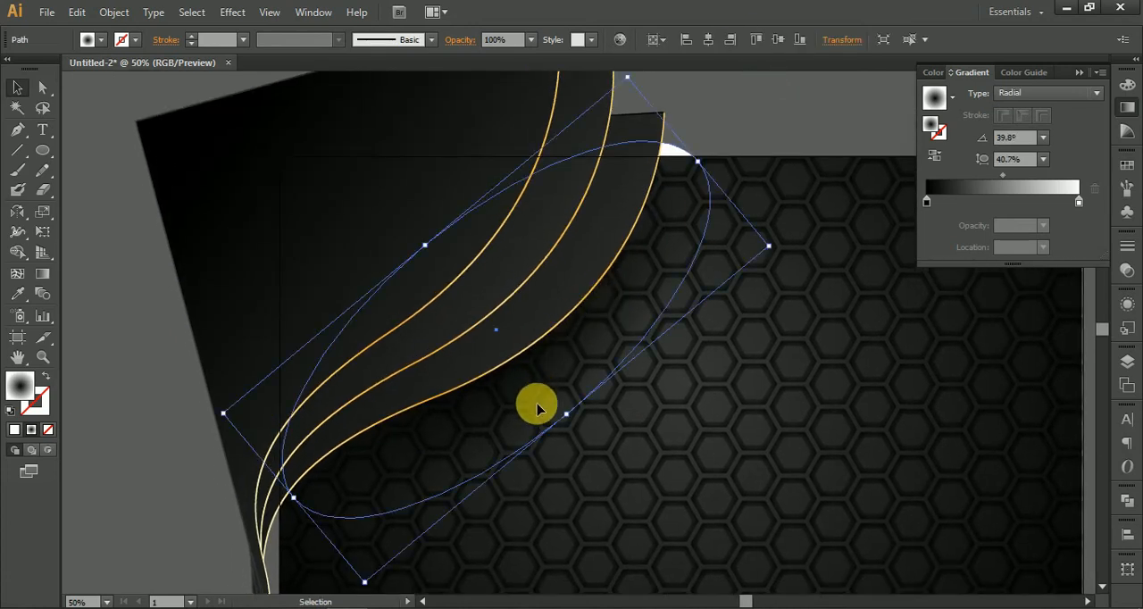
pyautogui.press('a')
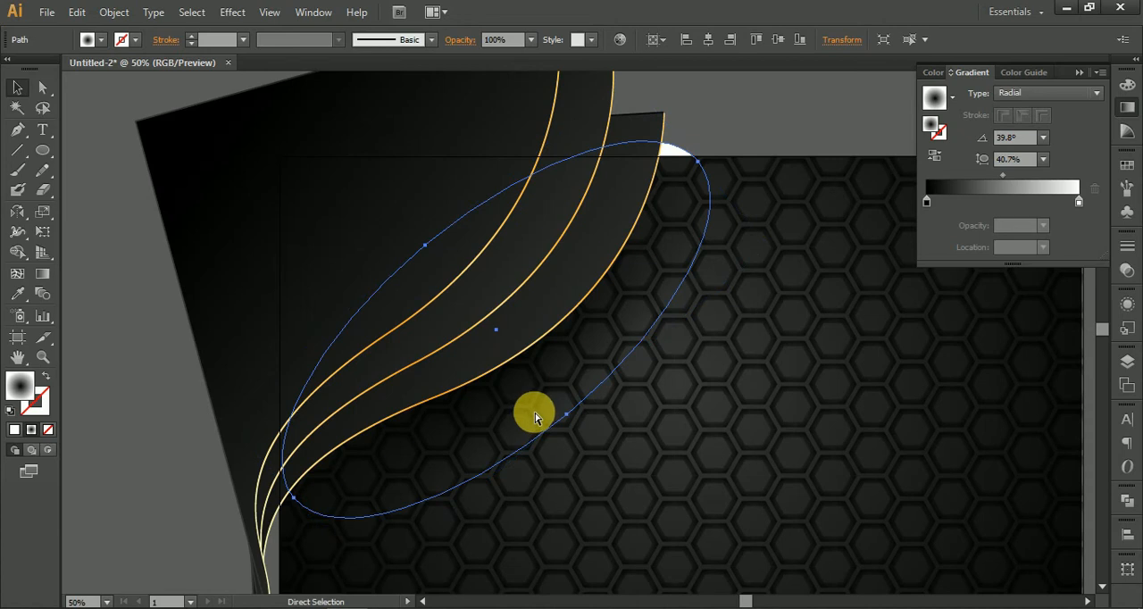
pyautogui.click(521, 279)
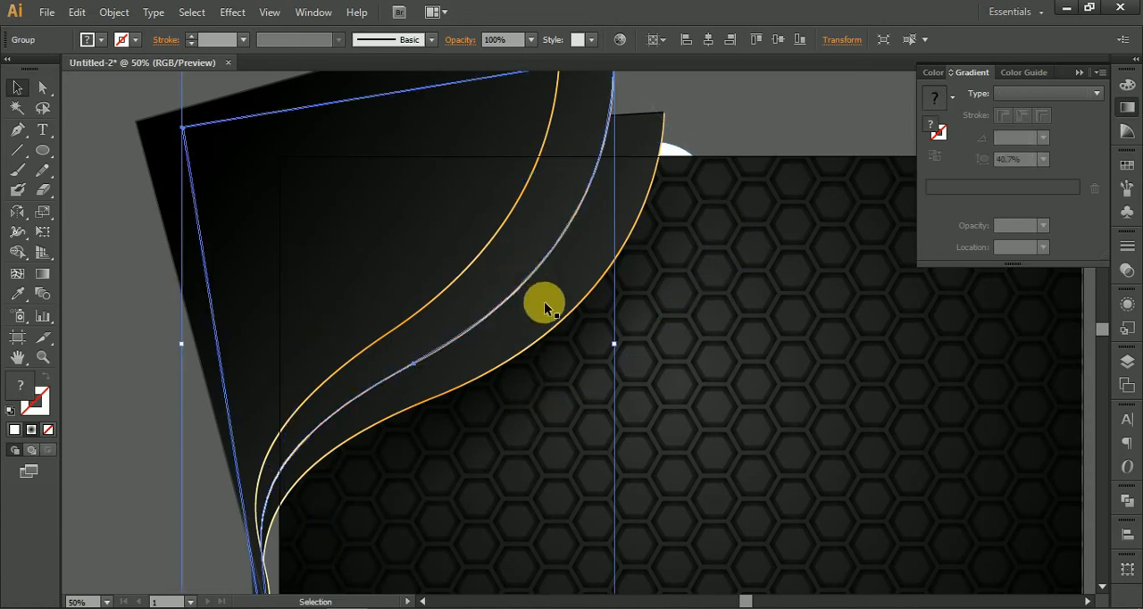
pyautogui.click(737, 112)
pyautogui.click(626, 225)
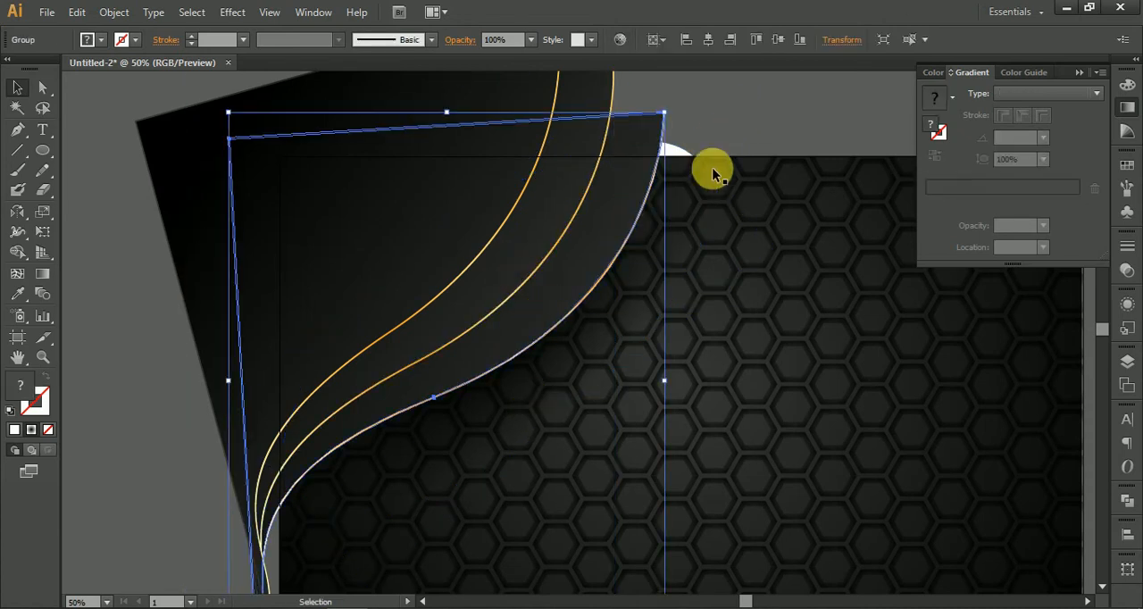
pyautogui.click(747, 132)
pyautogui.hotkey('ctrl', 'v')
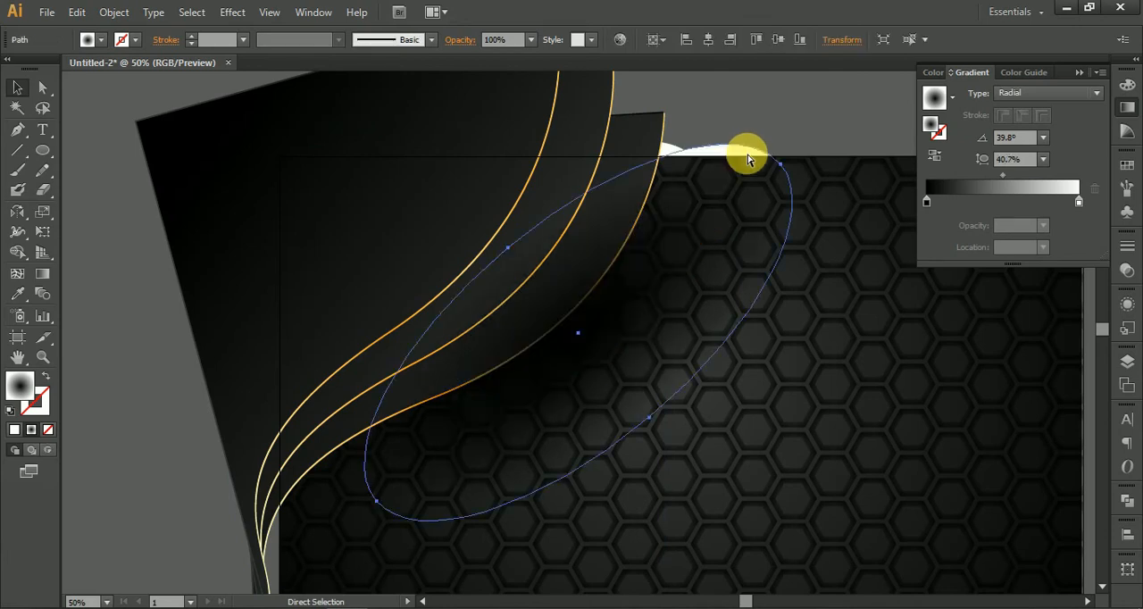
# Step: Place the duplicated shadow along the middle curved shape's edge, flatten it and rotate it to about 46.9°
pyautogui.moveTo(646, 335); pyautogui.dragTo(559, 298)
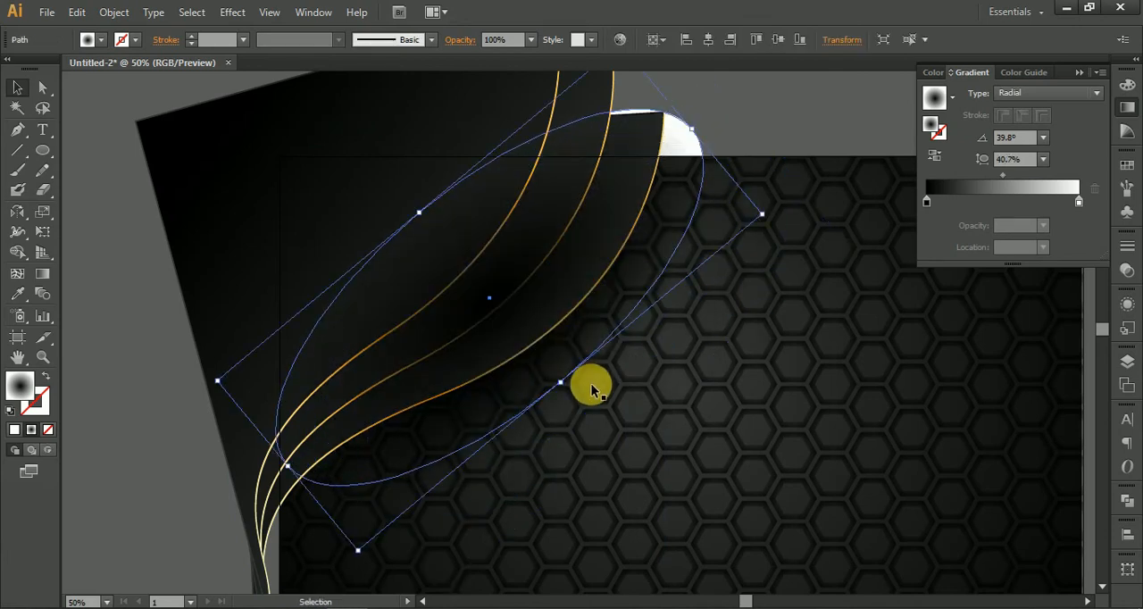
pyautogui.moveTo(559, 383); pyautogui.dragTo(518, 295)
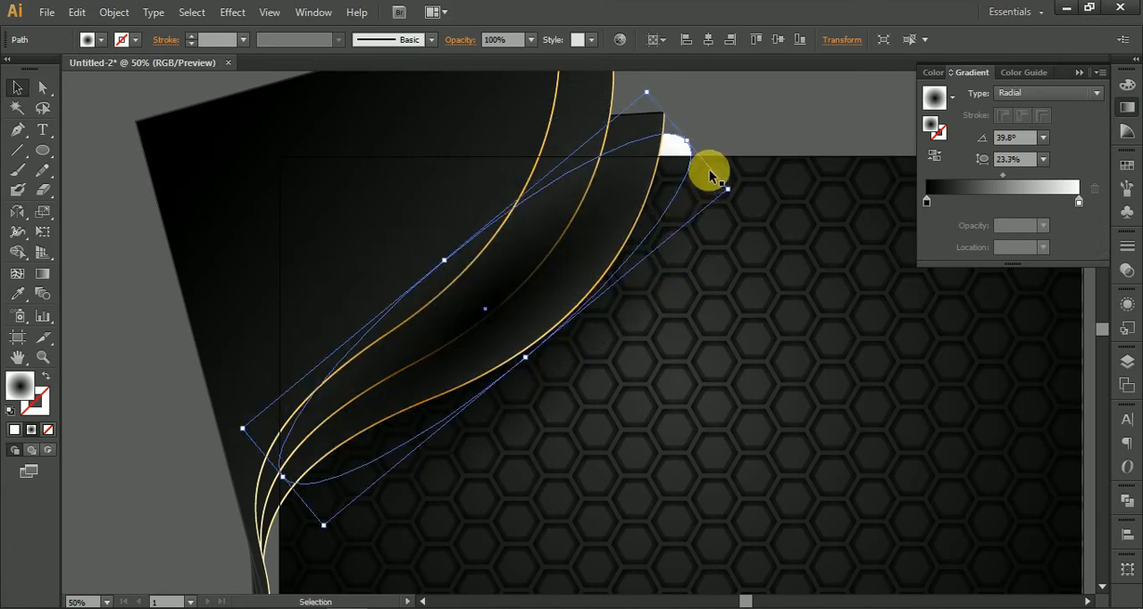
pyautogui.moveTo(738, 193); pyautogui.dragTo(705, 164)
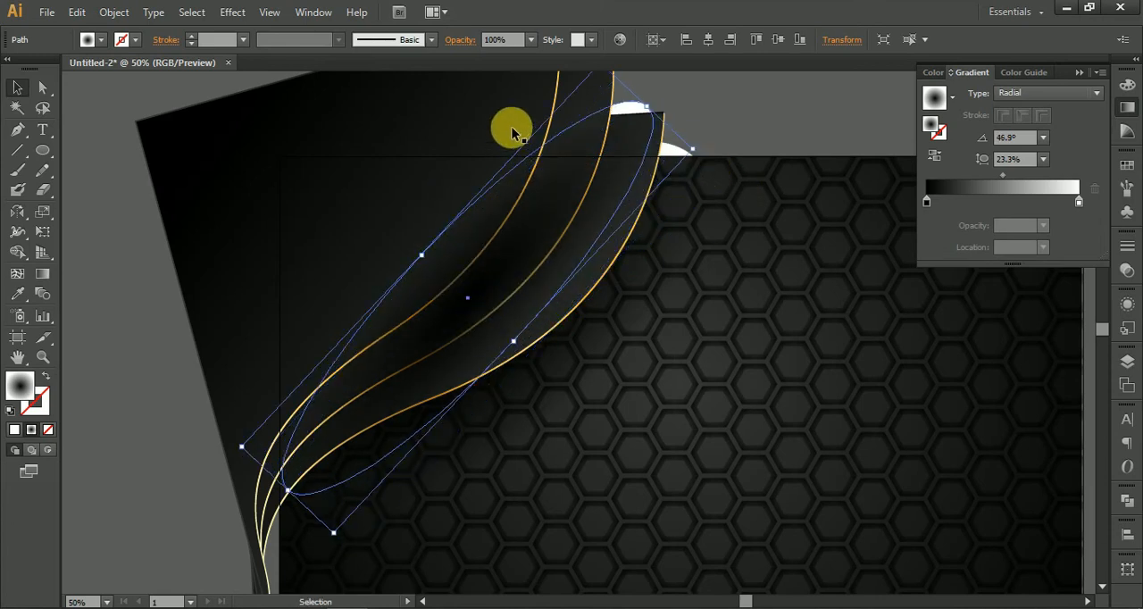
# Step: Select the innermost and middle curved shapes and bring them in front of the second shadow ellipse
pyautogui.click(474, 107)
pyautogui.moveTo(475, 107); pyautogui.dragTo(549, 341)
pyautogui.keyDown('shift'); pyautogui.click(652, 308); pyautogui.keyUp('shift')
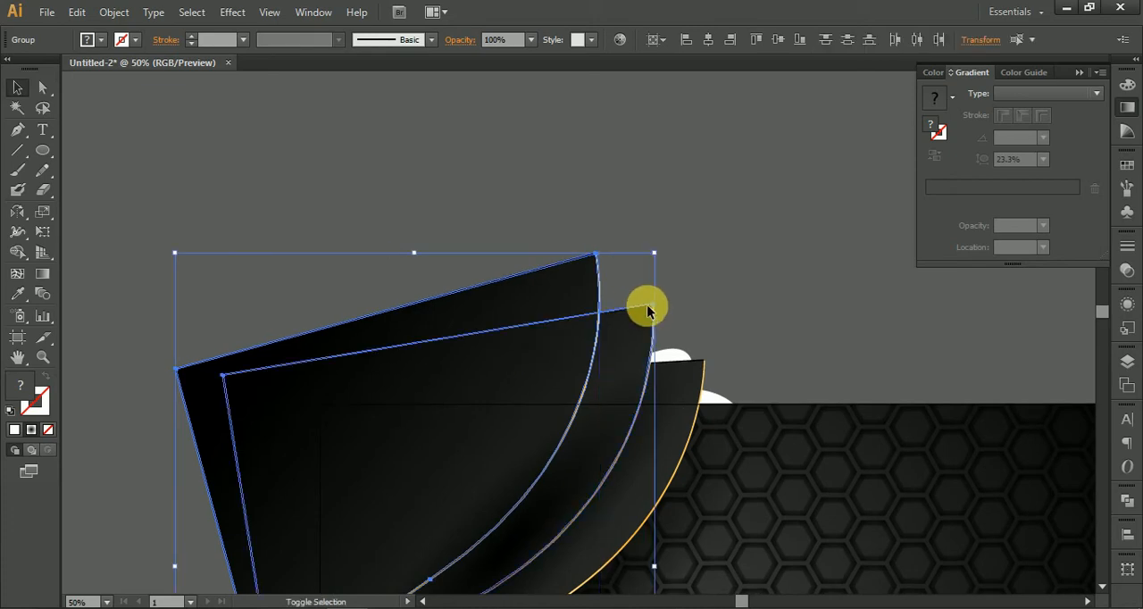
pyautogui.rightClick(649, 307)
pyautogui.moveTo(745, 450)
pyautogui.click(832, 446)
pyautogui.click(811, 308)
# Step: Duplicate the second shadow ellipse and position the copy over the innermost curved shape's edge
pyautogui.moveTo(796, 315); pyautogui.dragTo(833, 143)
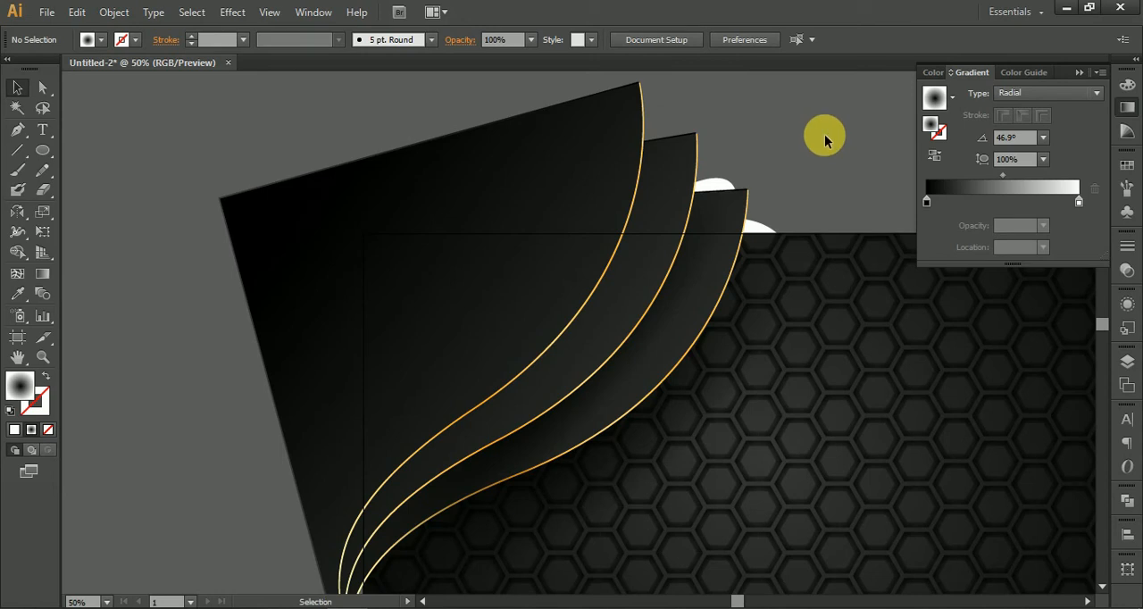
pyautogui.click(588, 427)
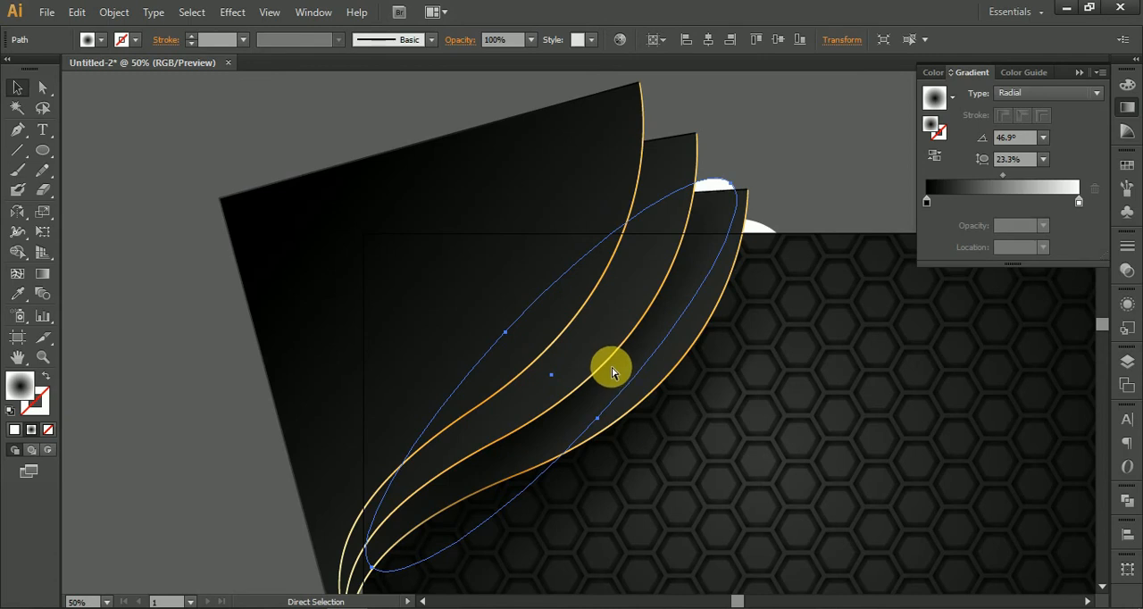
pyautogui.moveTo(607, 390); pyautogui.dragTo(561, 324)
pyautogui.hotkey('ctrl', 'shift', 'a')
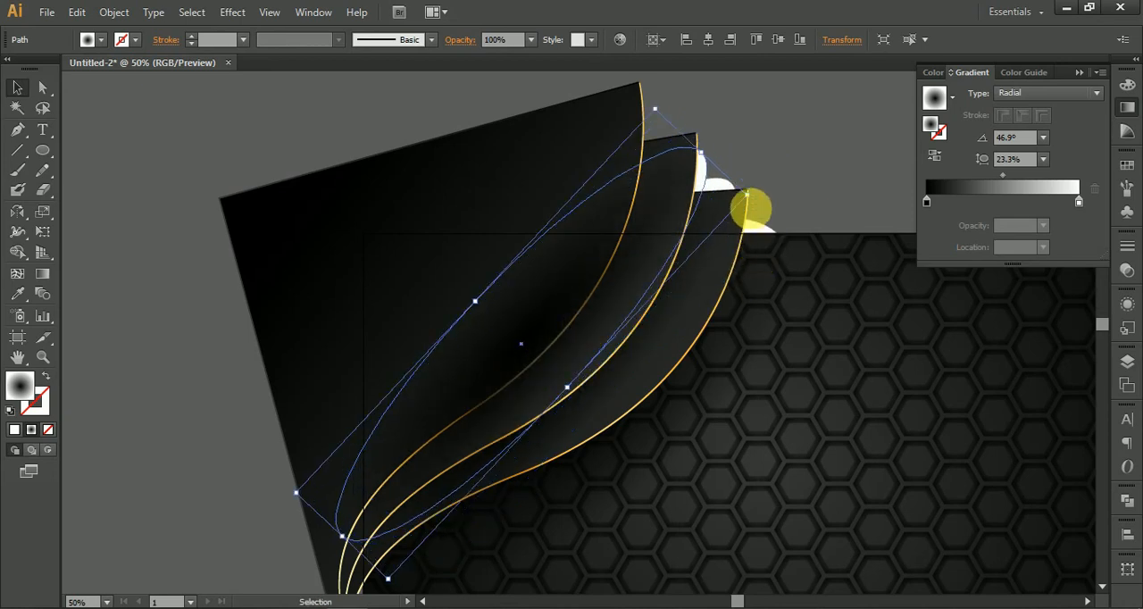
# Step: Rotate the third shadow ellipse to about 52.4° and bring the innermost curved shape to the front
pyautogui.moveTo(757, 201); pyautogui.dragTo(734, 176)
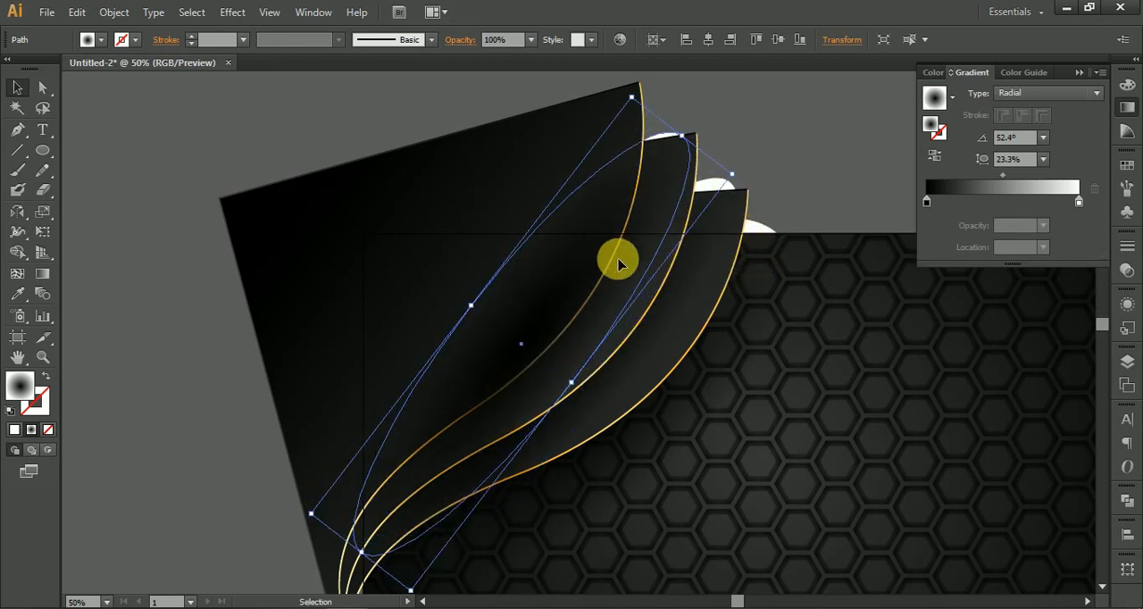
pyautogui.click(494, 179)
pyautogui.rightClick(497, 183)
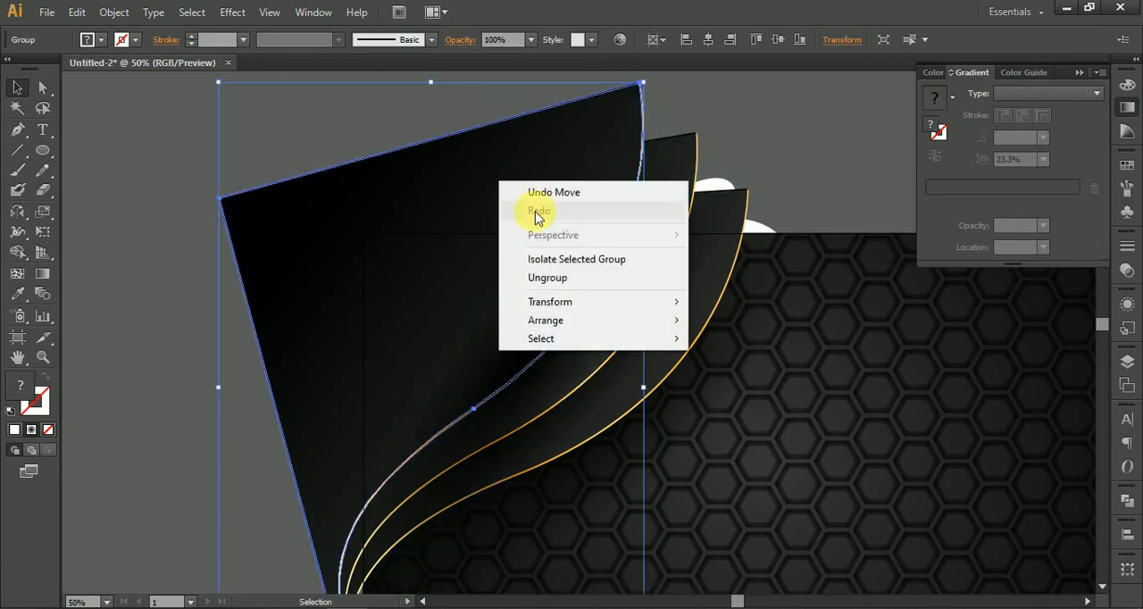
pyautogui.moveTo(600, 322)
pyautogui.click(728, 323)
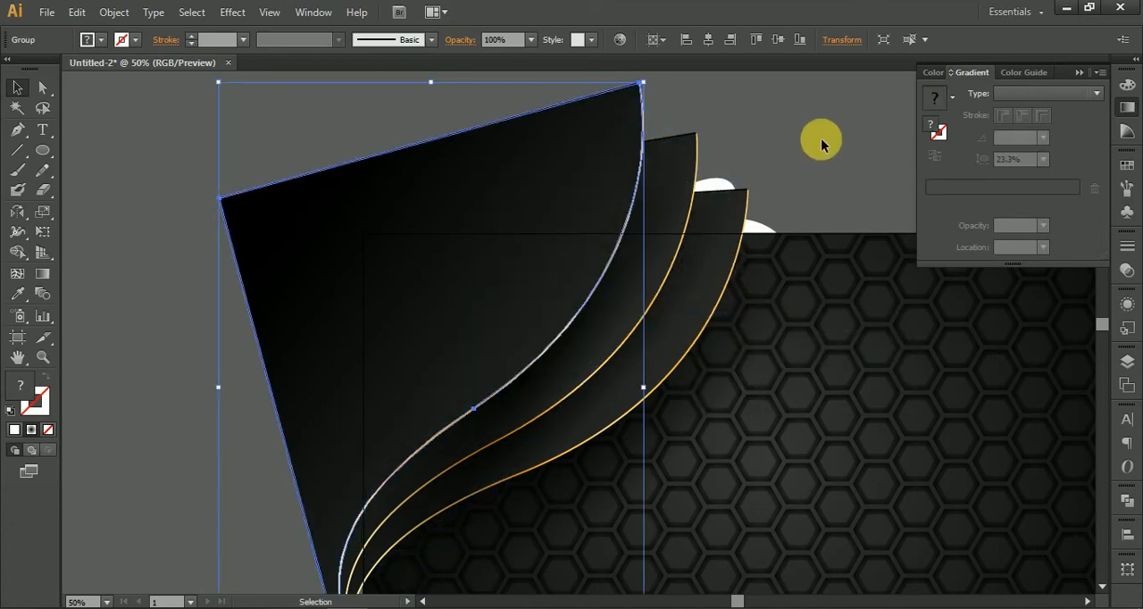
pyautogui.click(840, 116)
# Step: Shift the second shadow ellipse outward along the middle curved shape's edge to widen the visible shadow
pyautogui.scroll(1, 826, 148)
pyautogui.hscroll(2, 808, 134)
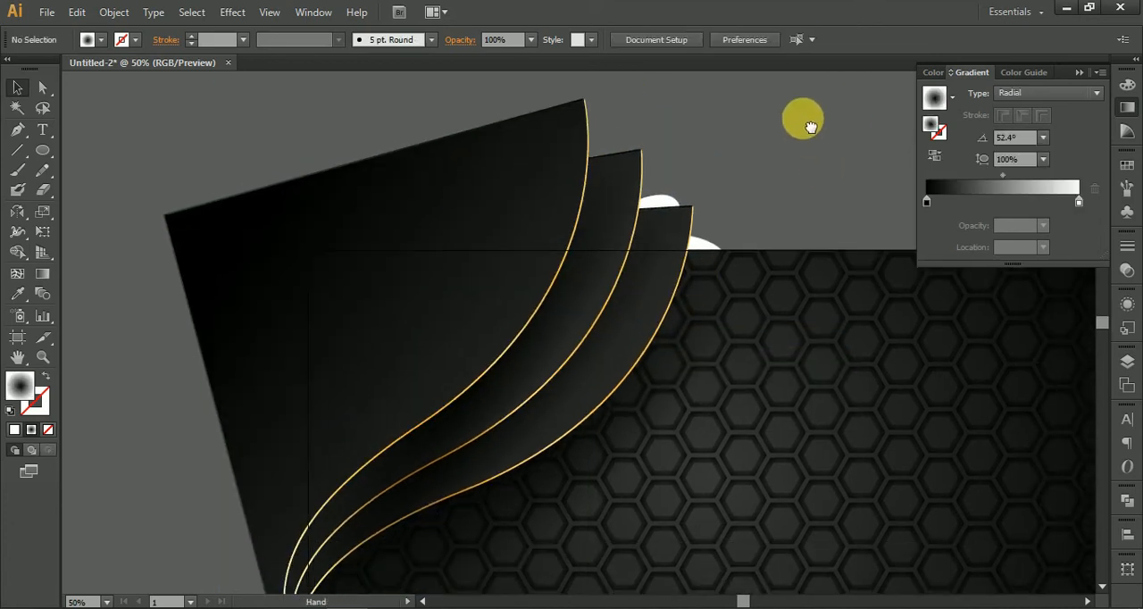
pyautogui.click(485, 468)
pyautogui.moveTo(485, 467); pyautogui.dragTo(516, 455)
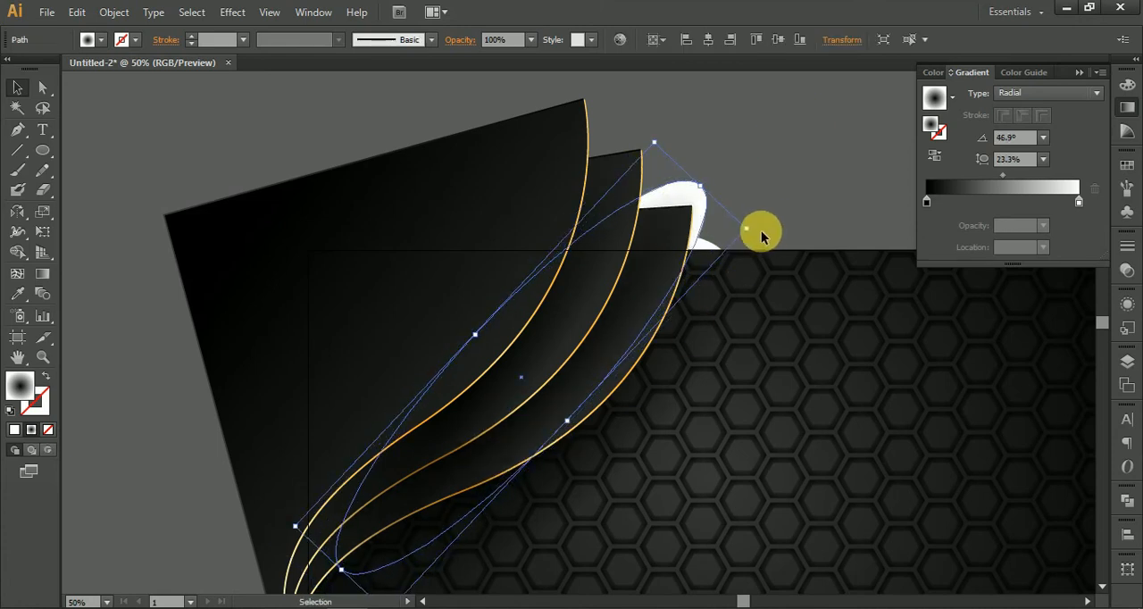
pyautogui.click(823, 172)
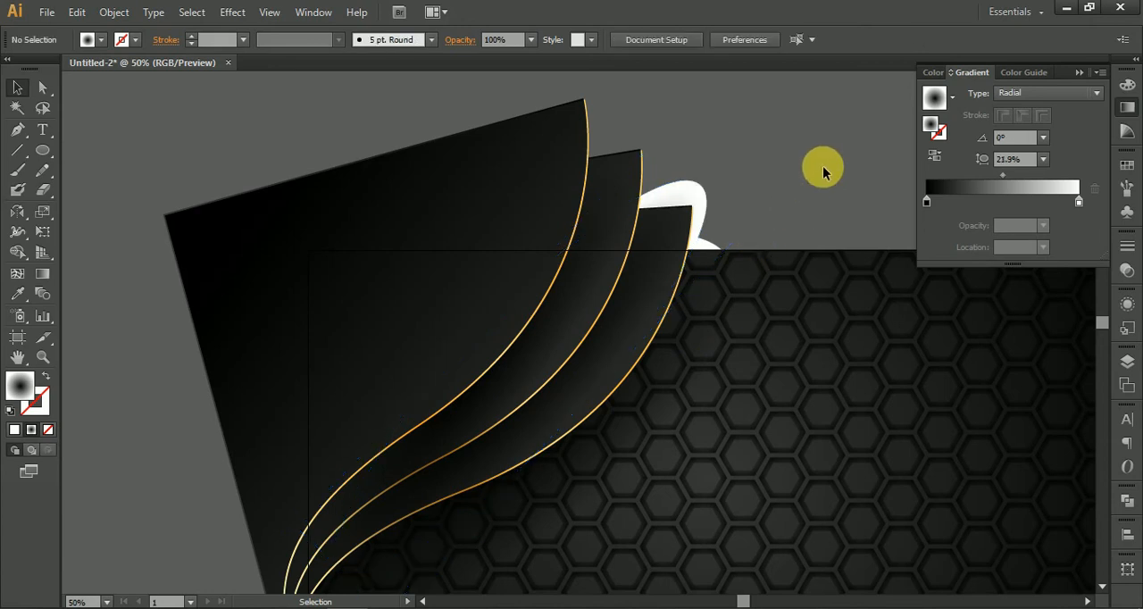
# Step: Select all three gold-edged curved shapes with their shadow ellipses and group them
pyautogui.moveTo(826, 181); pyautogui.dragTo(800, 100)
pyautogui.scroll(1, 459, 343)
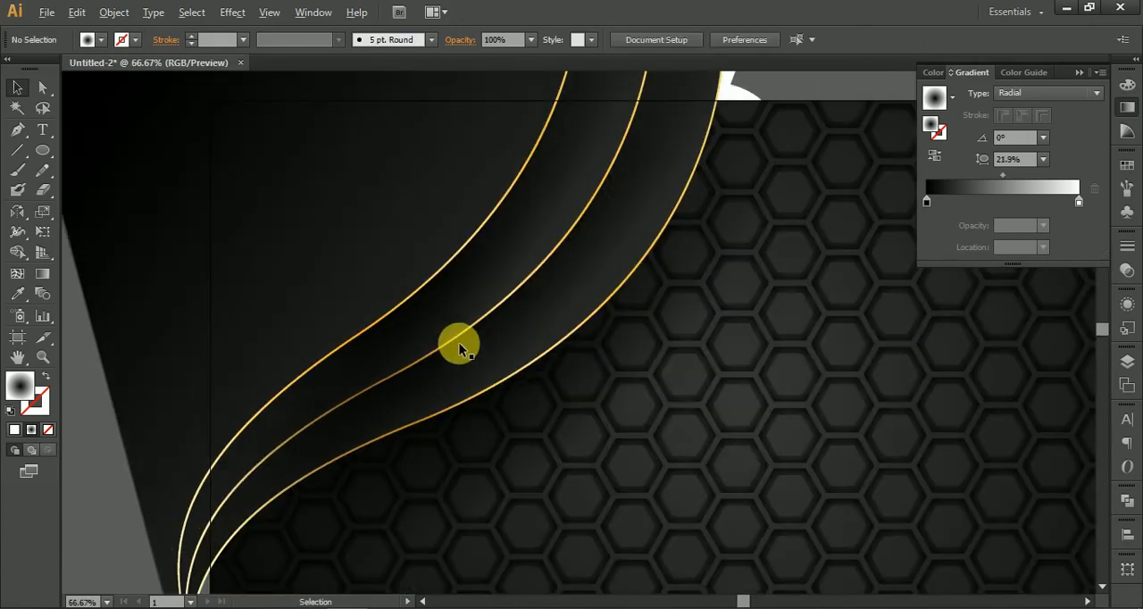
pyautogui.scroll(-3, 459, 348)
pyautogui.moveTo(625, 195); pyautogui.dragTo(667, 238)
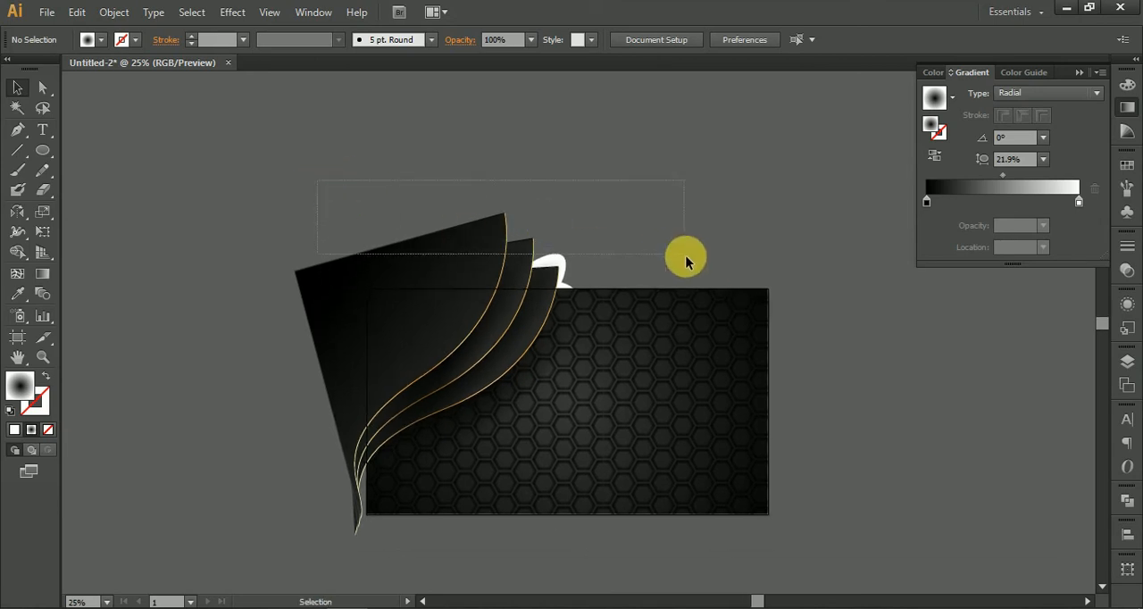
pyautogui.moveTo(697, 278); pyautogui.dragTo(699, 284)
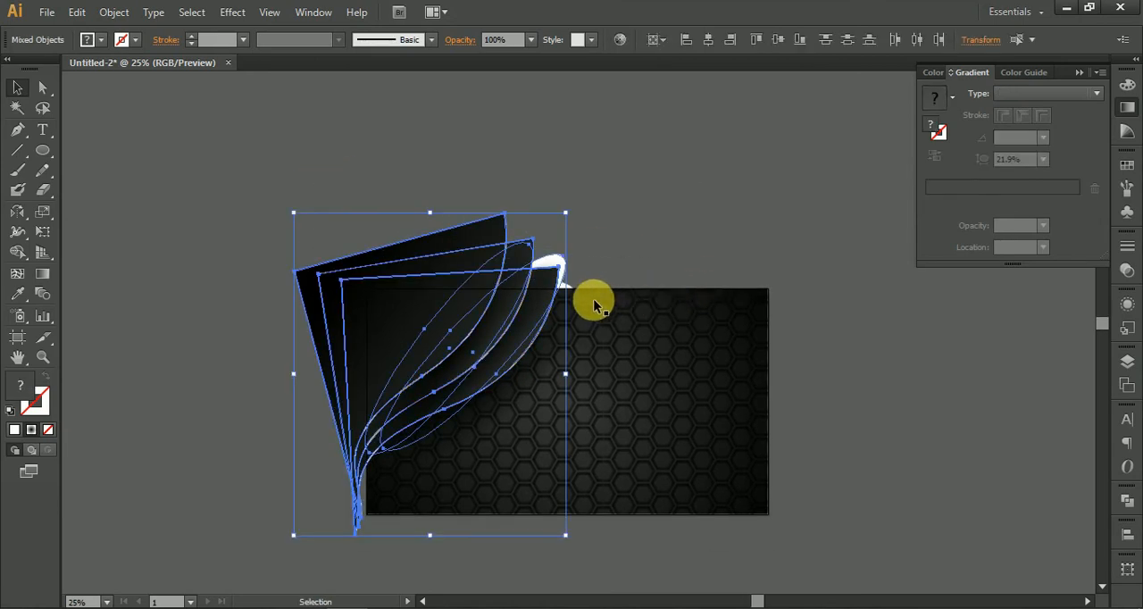
pyautogui.scroll(2, 557, 281)
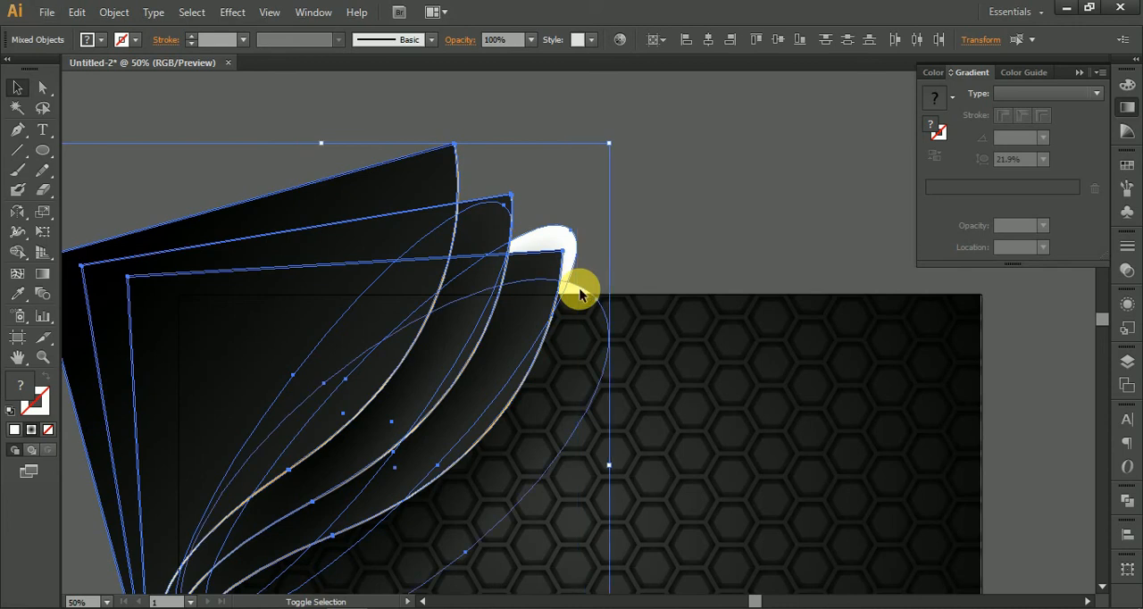
pyautogui.press('a')
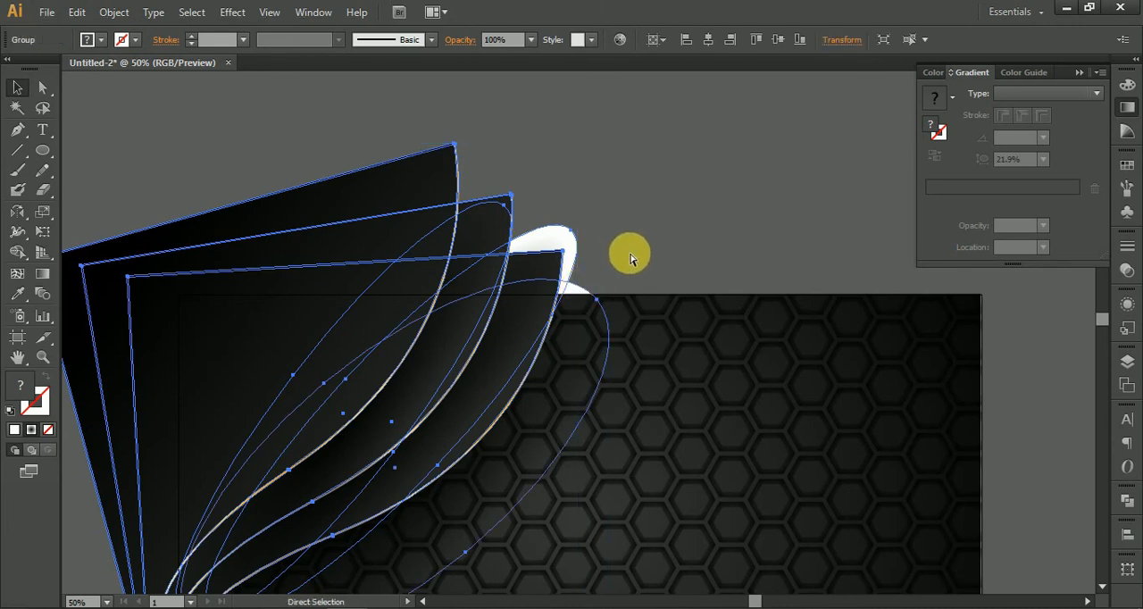
# Step: Paste a duplicate of the grouped curved shapes and shadows
pyautogui.scroll(-3, 630, 259)
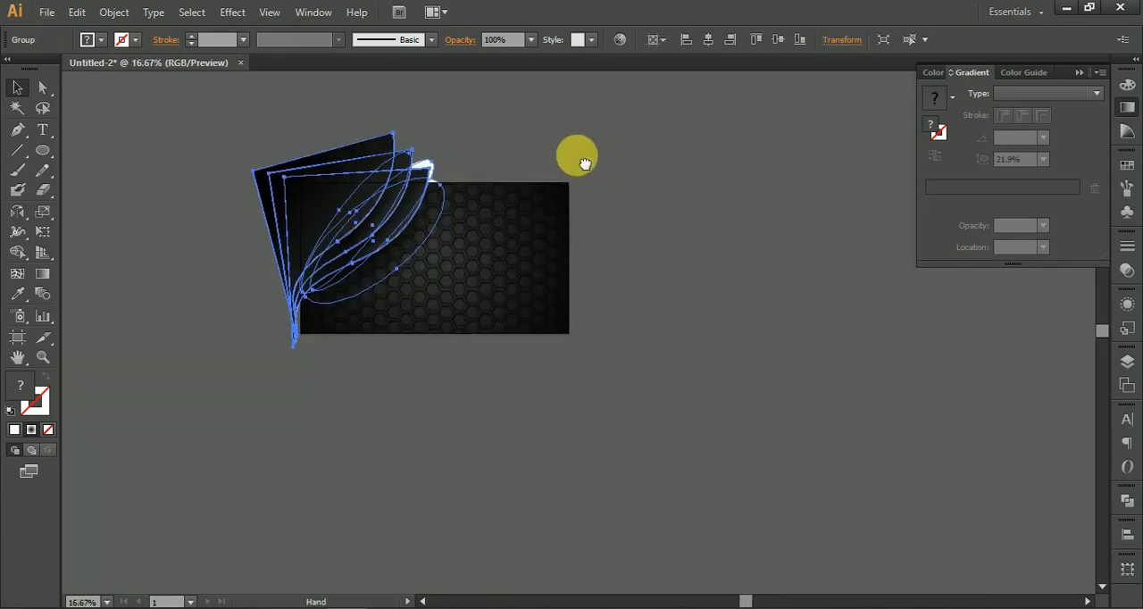
pyautogui.click(712, 228)
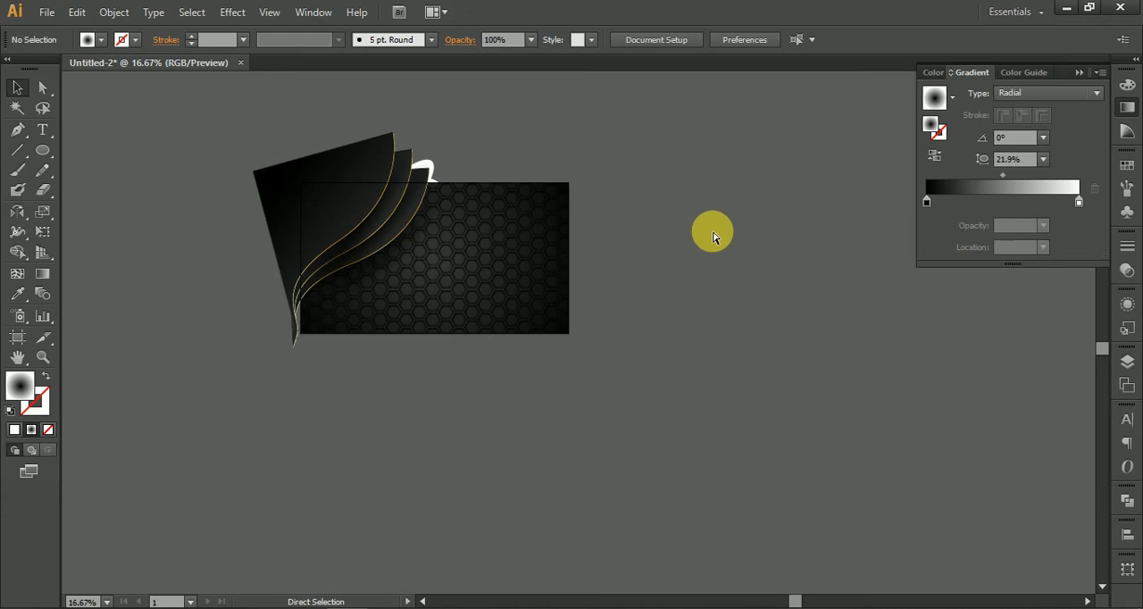
pyautogui.hotkey('ctrl', 'v')
pyautogui.click(693, 229)
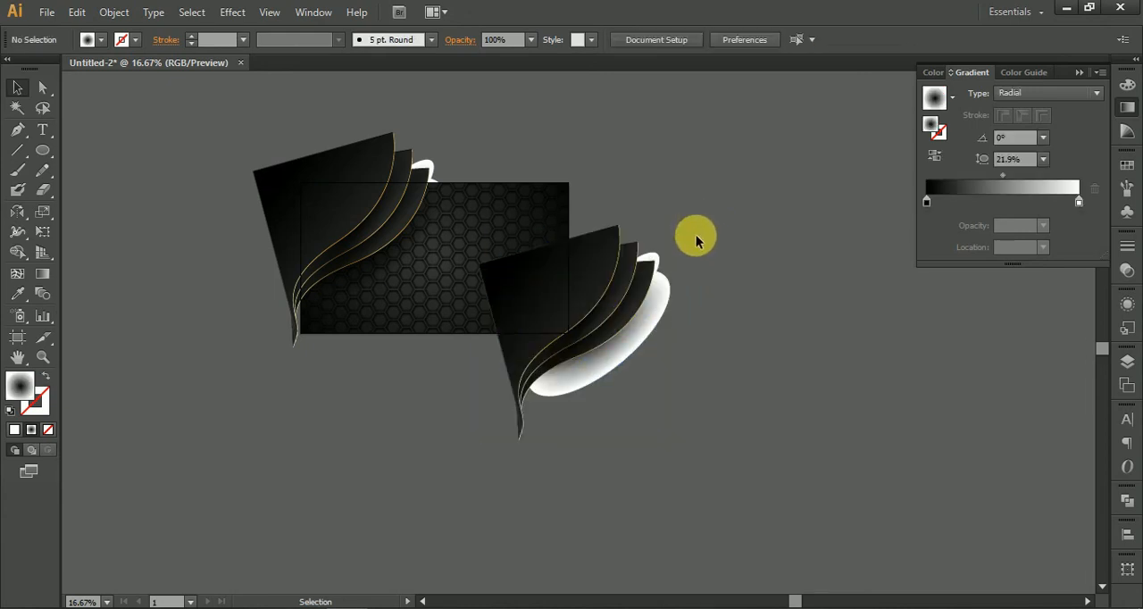
# Step: Turn the duplicated group so its gold edges face upward and place it over the background's lower-right corner
pyautogui.scroll(1, 638, 302)
pyautogui.click(679, 263)
pyautogui.moveTo(702, 192); pyautogui.dragTo(299, 432)
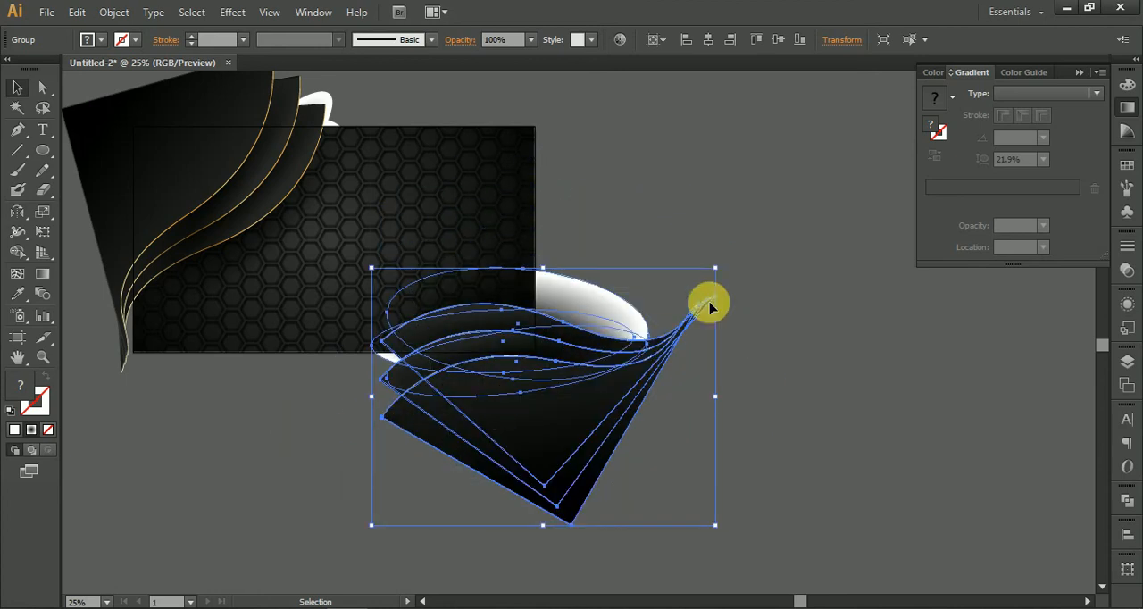
pyautogui.click(702, 340)
pyautogui.moveTo(560, 422); pyautogui.dragTo(588, 406)
pyautogui.click(749, 414)
pyautogui.moveTo(802, 433); pyautogui.dragTo(856, 461)
pyautogui.scroll(5, 522, 389)
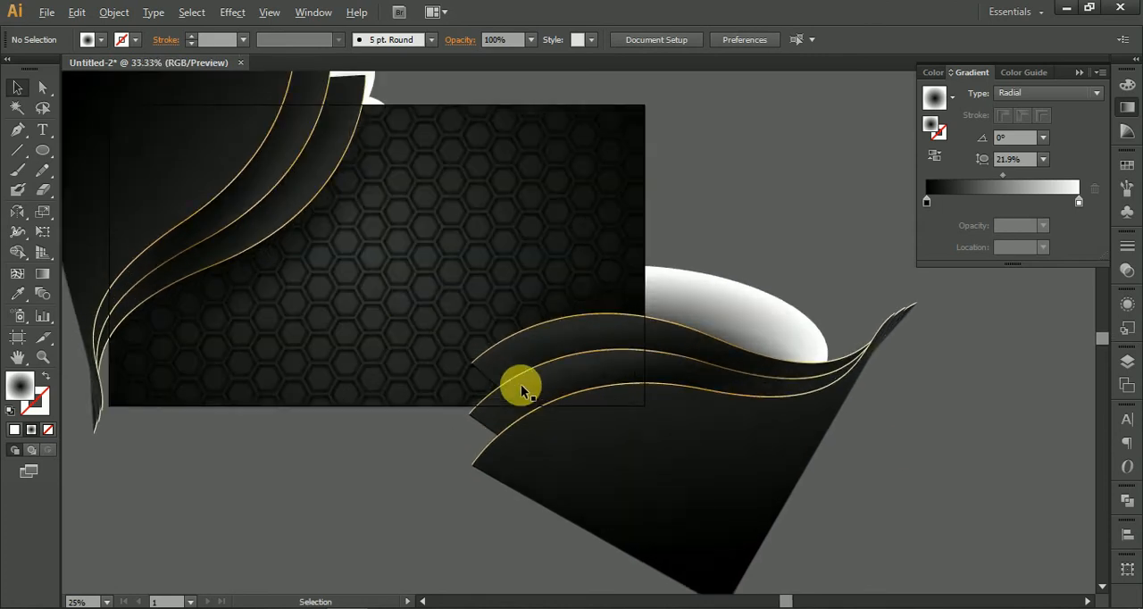
pyautogui.scroll(-5, 521, 390)
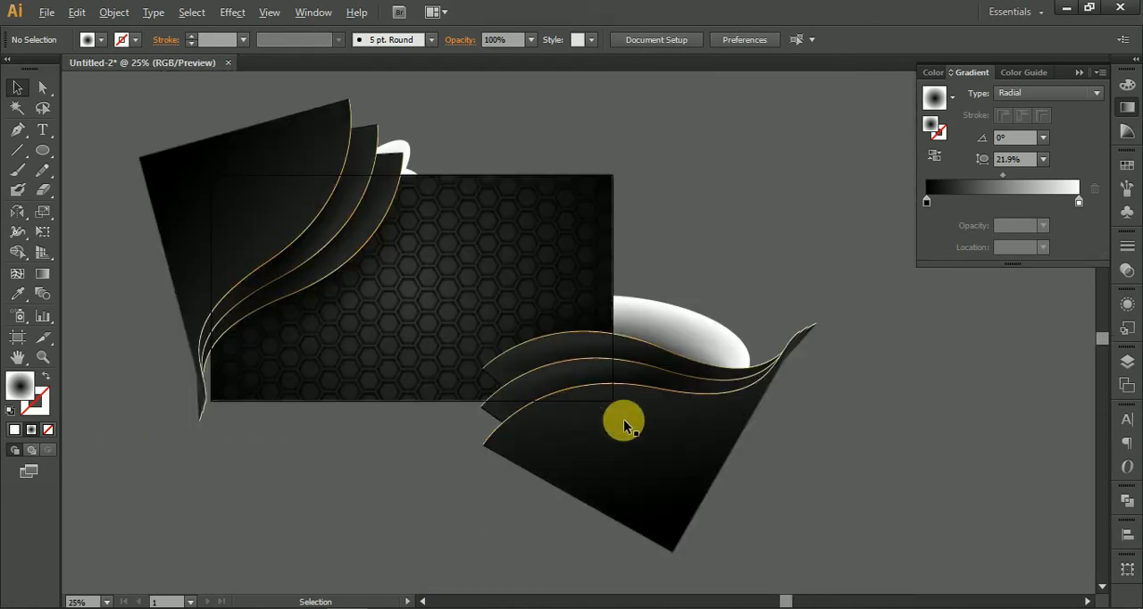
# Step: Move the duplicated group down and left, and rotate it slightly counterclockwise
pyautogui.moveTo(607, 485); pyautogui.dragTo(582, 512)
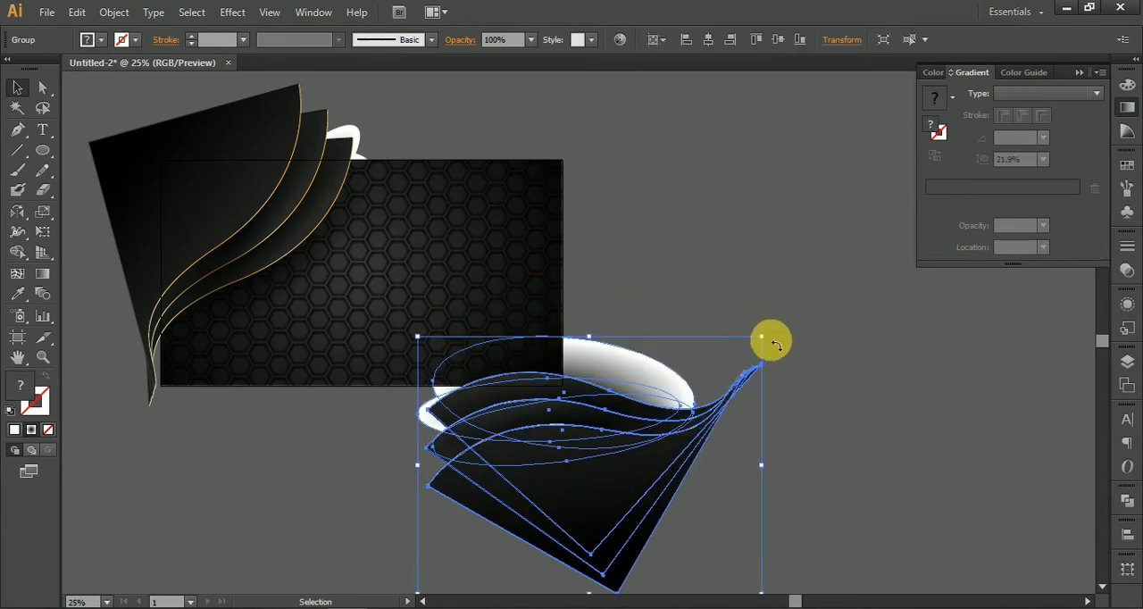
pyautogui.moveTo(770, 336); pyautogui.dragTo(625, 464)
pyautogui.click(786, 469)
pyautogui.click(594, 488)
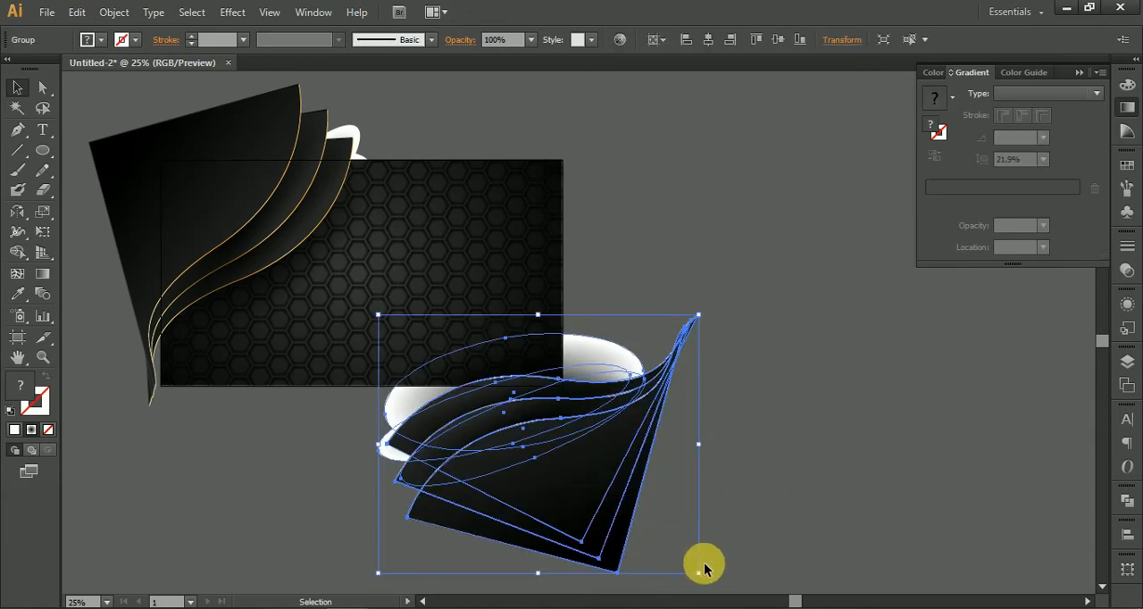
# Step: Scale the duplicated group down proportionally and shift it so its curves cover the background's lower-right corner
pyautogui.moveTo(699, 574); pyautogui.dragTo(620, 501)
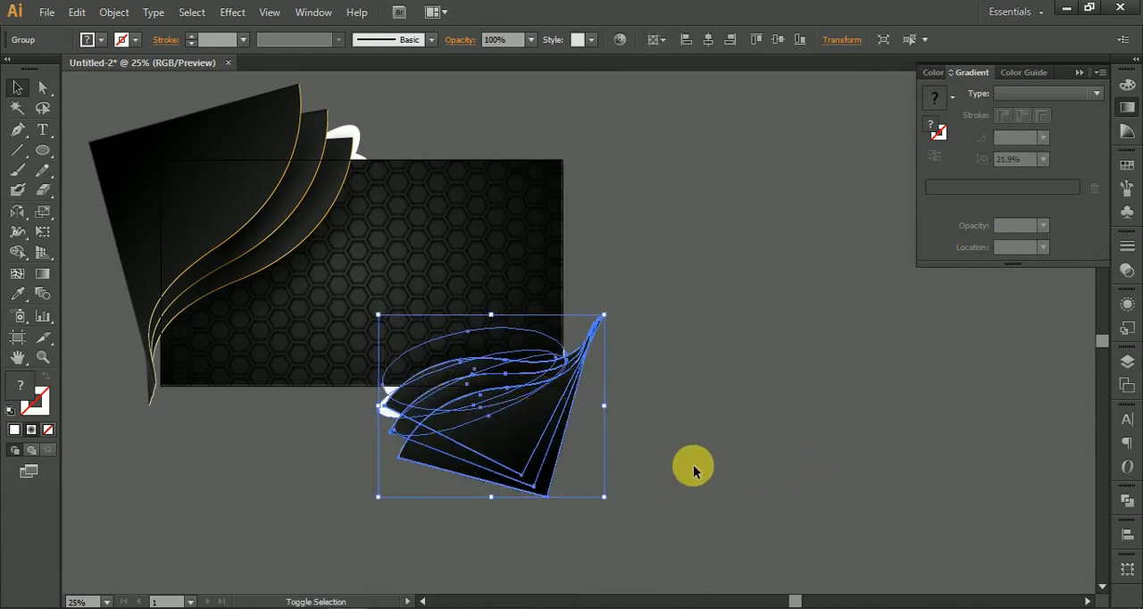
pyautogui.click(695, 466)
pyautogui.scroll(2, 583, 394)
pyautogui.click(472, 391)
pyautogui.scroll(5, 467, 376)
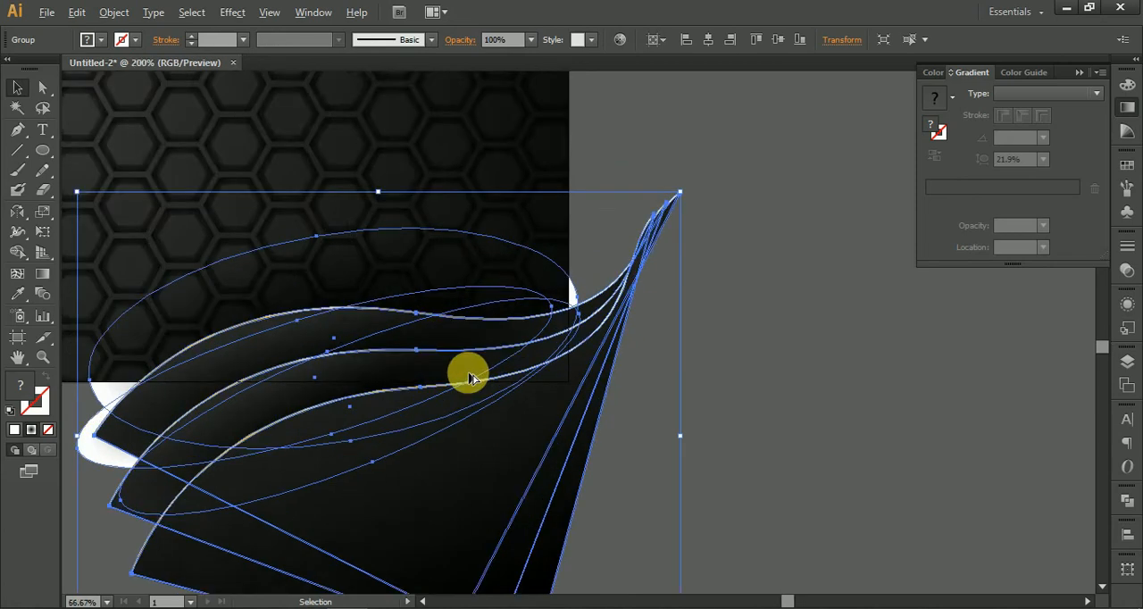
pyautogui.scroll(-5, 904, 455)
pyautogui.click(982, 423)
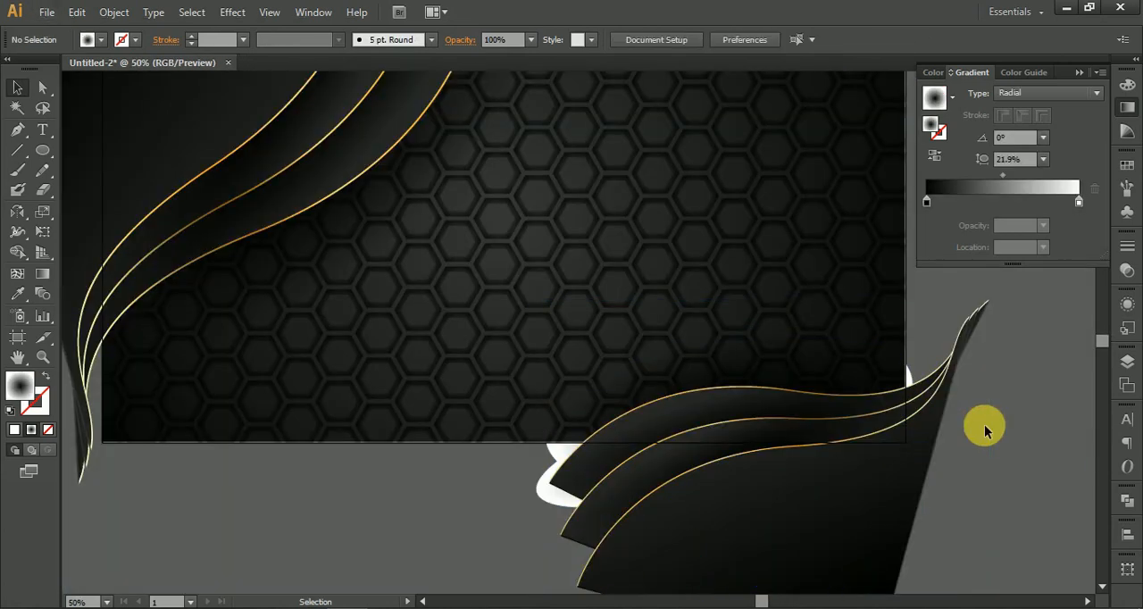
# Step: Examine the gold edges and shadows of the lower-right group and the upper-left shapes up close
pyautogui.scroll(3, 928, 448)
pyautogui.scroll(1, 927, 447)
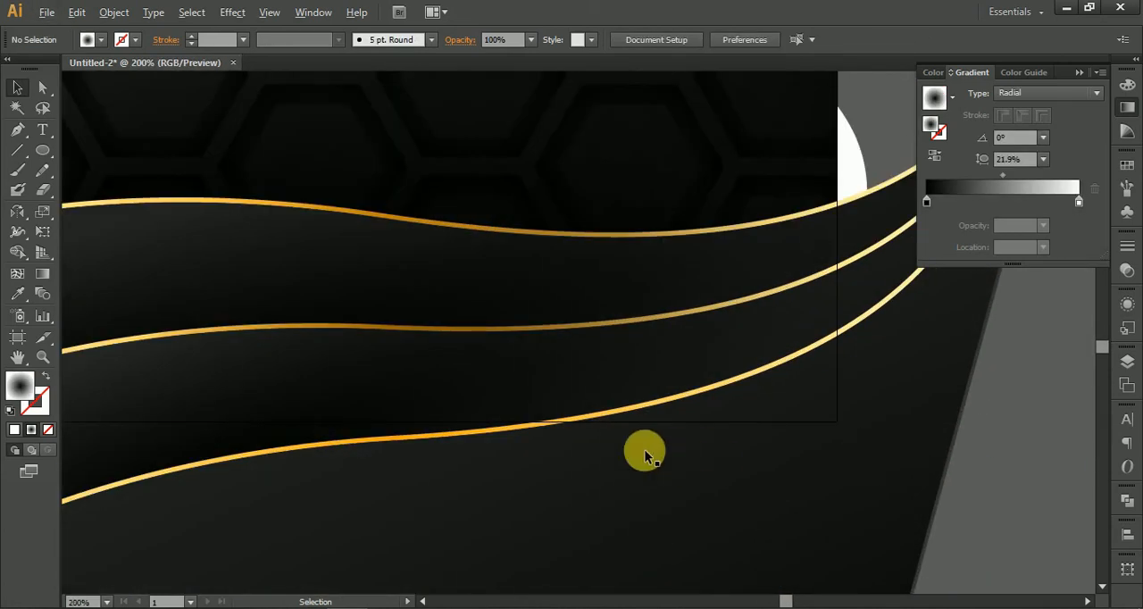
pyautogui.scroll(3, 644, 453)
pyautogui.scroll(-3, 644, 453)
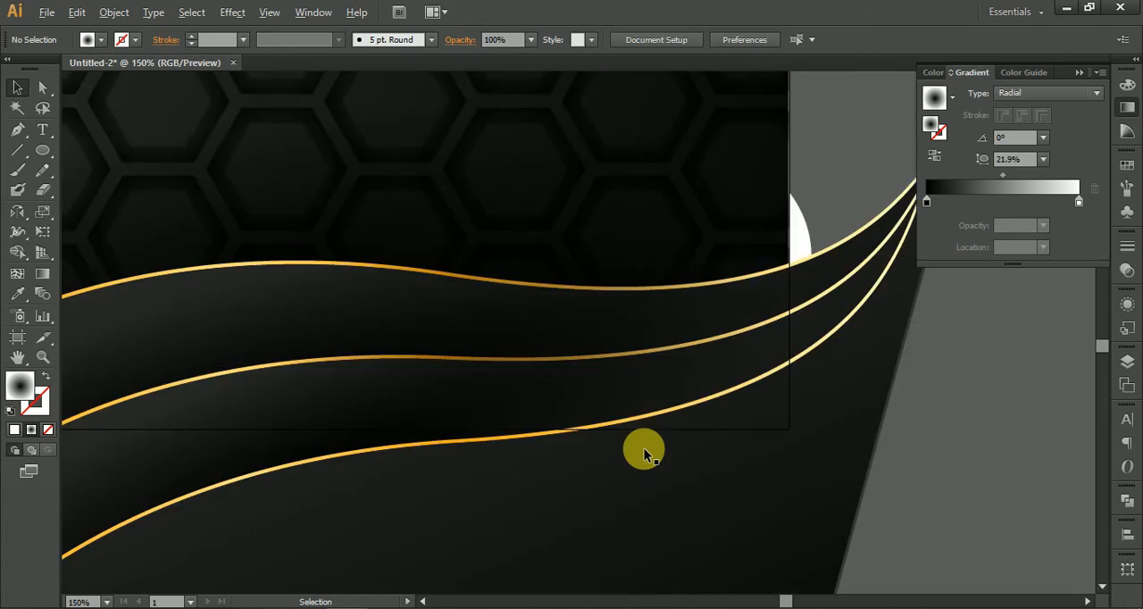
pyautogui.moveTo(728, 376); pyautogui.dragTo(679, 325)
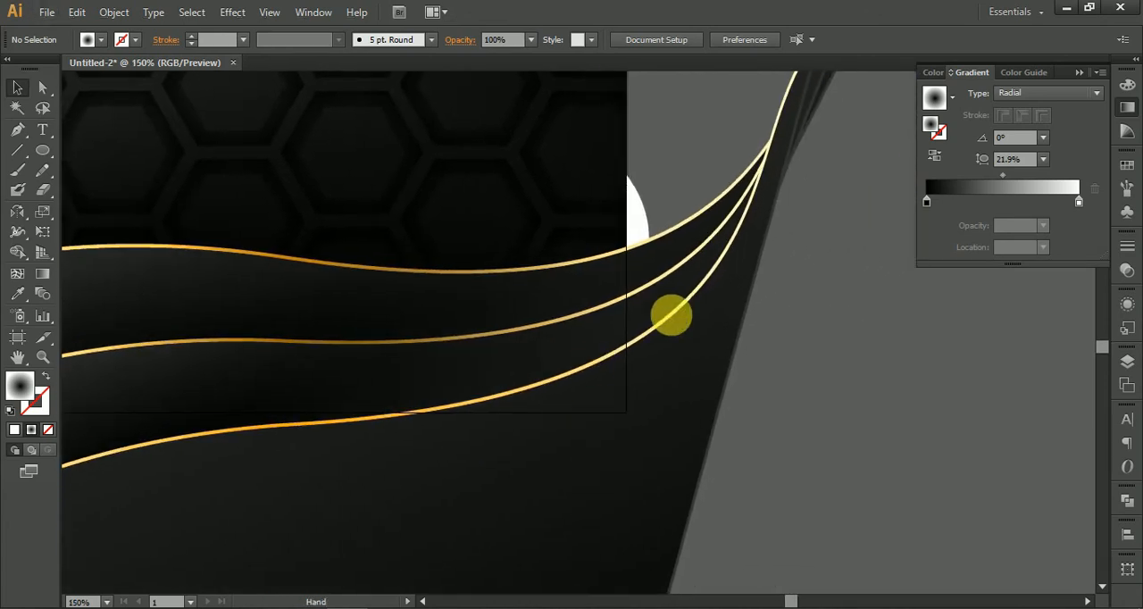
pyautogui.click(688, 268)
pyautogui.hotkey('ctrl', '-')
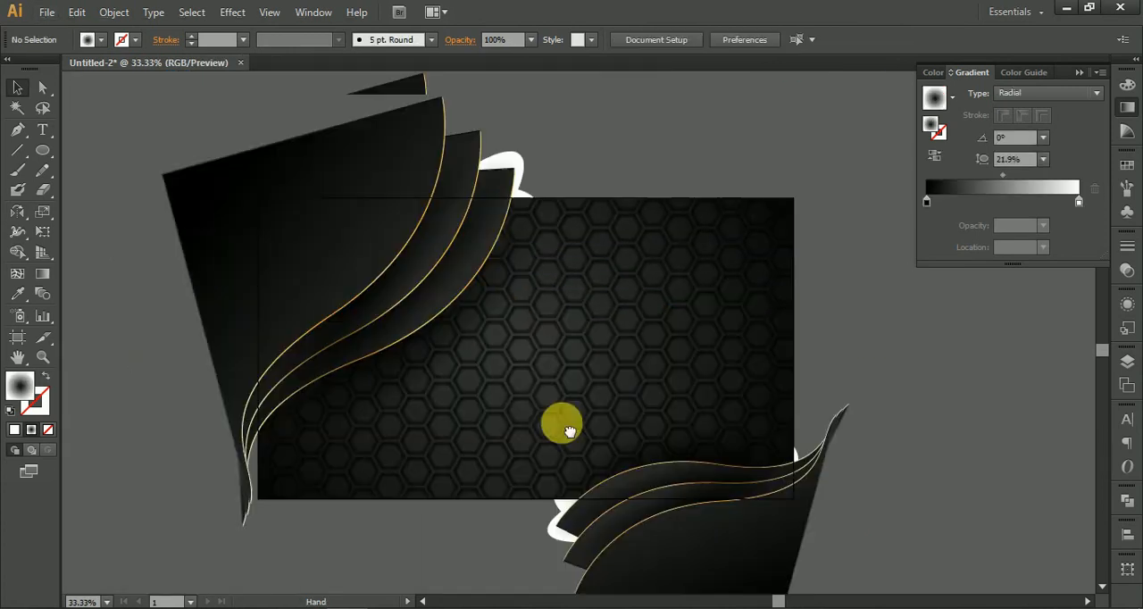
pyautogui.scroll(5, 313, 336)
pyautogui.scroll(-4, 314, 336)
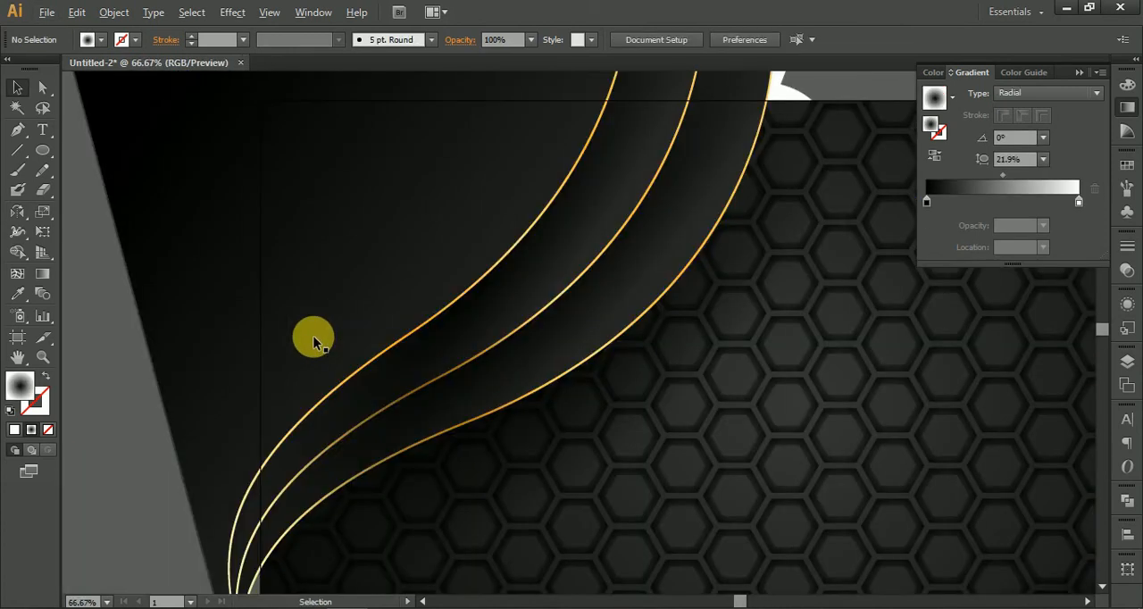
pyautogui.scroll(-1, 314, 335)
pyautogui.scroll(-2, 313, 336)
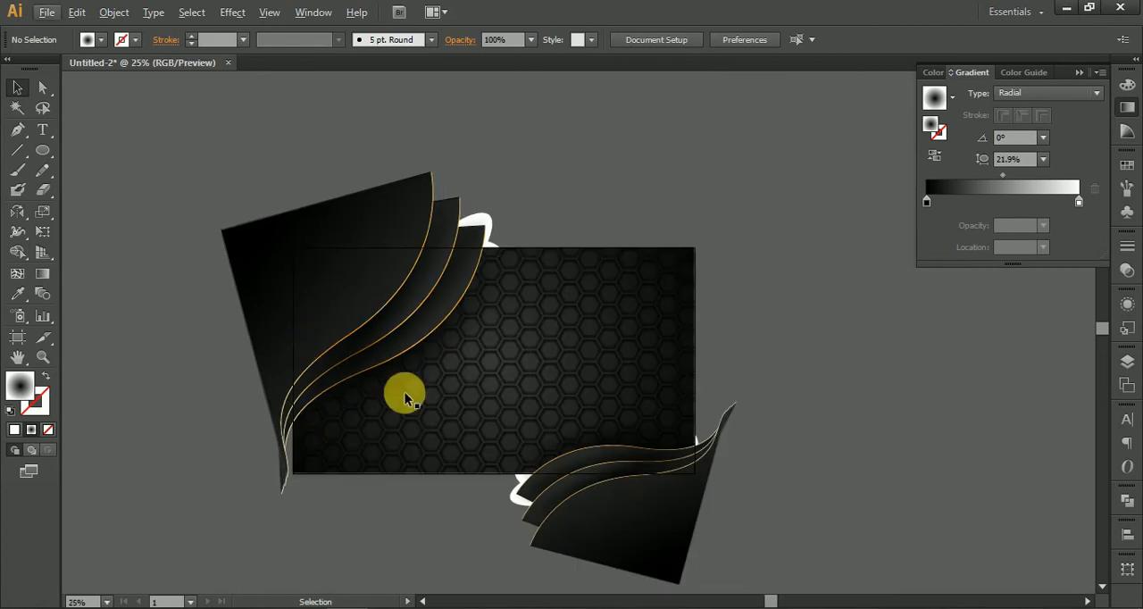
# Step: Rotate the lower-right group further counterclockwise so its curves rise more steeply toward the background's right edge
pyautogui.moveTo(459, 422); pyautogui.dragTo(398, 340)
pyautogui.click(563, 452)
pyautogui.moveTo(684, 513); pyautogui.dragTo(703, 463)
pyautogui.moveTo(639, 450); pyautogui.dragTo(677, 422)
pyautogui.click(723, 407)
# Step: Nudge the lower-right group up and left so its curves fully wrap the background's corner
pyautogui.scroll(2, 688, 375)
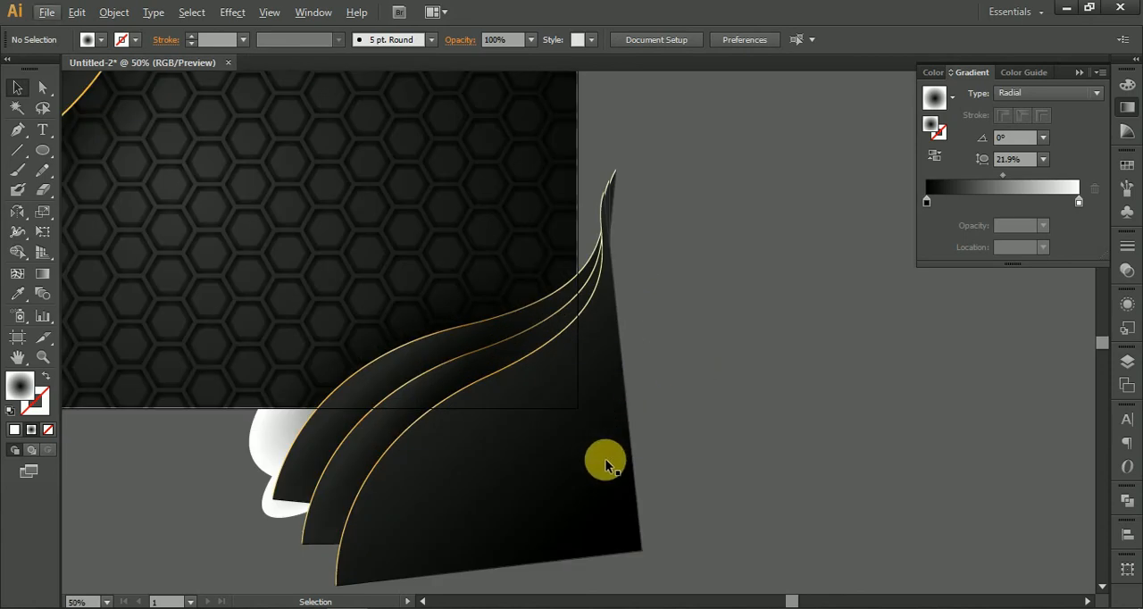
pyautogui.click(605, 462)
pyautogui.moveTo(606, 361); pyautogui.dragTo(610, 330)
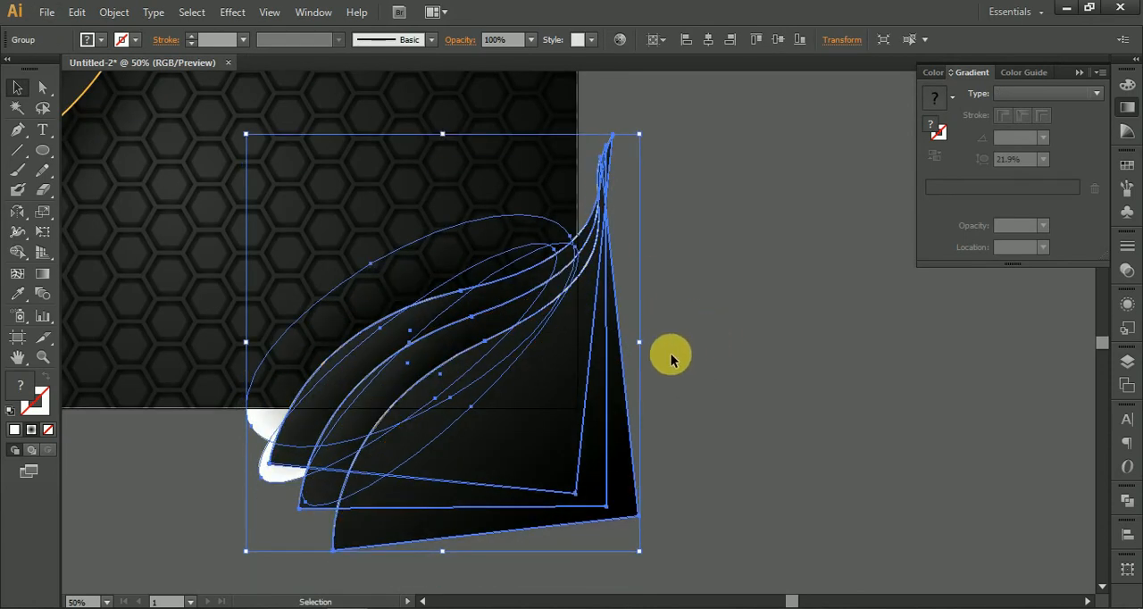
pyautogui.moveTo(613, 373); pyautogui.dragTo(602, 353)
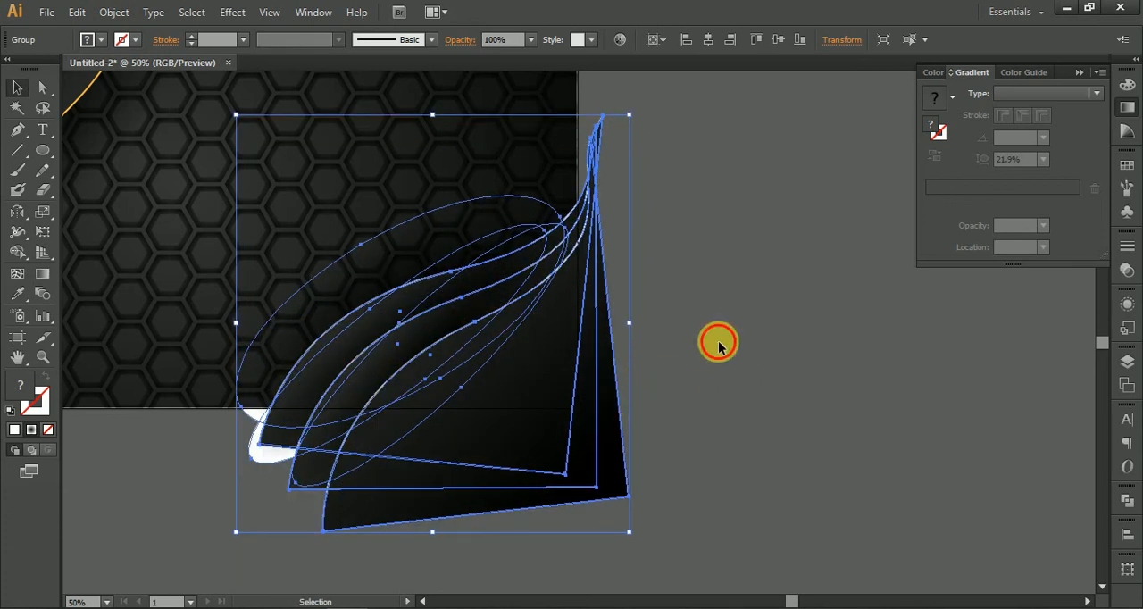
pyautogui.click(733, 360)
# Step: Select the hexagon pattern rectangle with 80% opacity and move it off the background toward the lower right
pyautogui.hotkey('ctrl', '-')
pyautogui.hotkey('ctrl', '-')
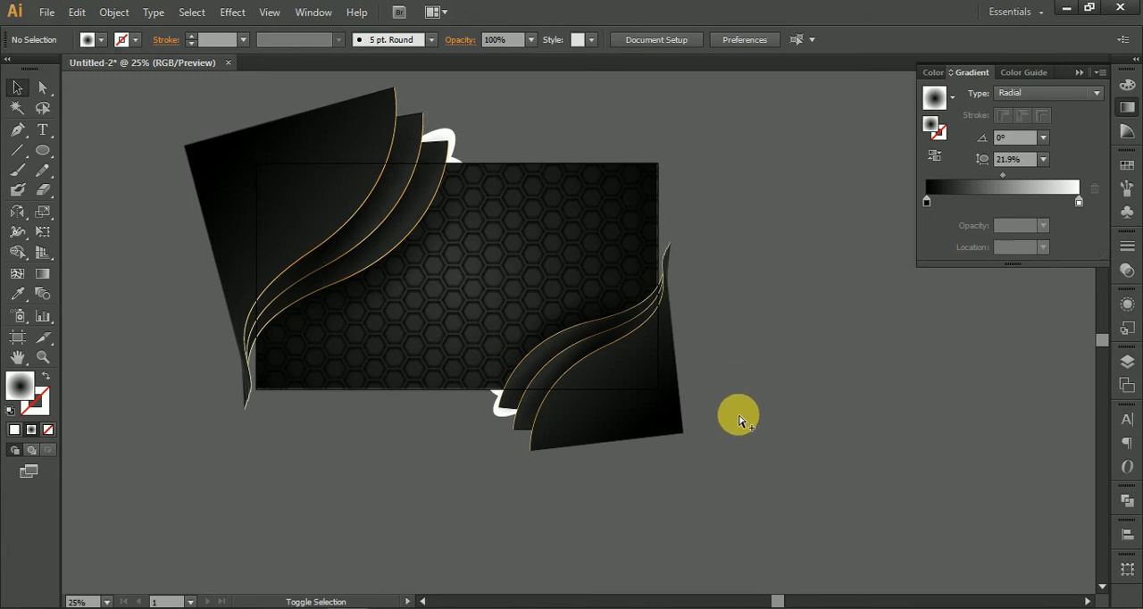
pyautogui.hotkey('ctrl', 'a')
pyautogui.click(620, 140)
pyautogui.click(620, 255)
pyautogui.press('a')
pyautogui.click(747, 204)
pyautogui.click(635, 266)
pyautogui.moveTo(633, 267); pyautogui.dragTo(766, 453)
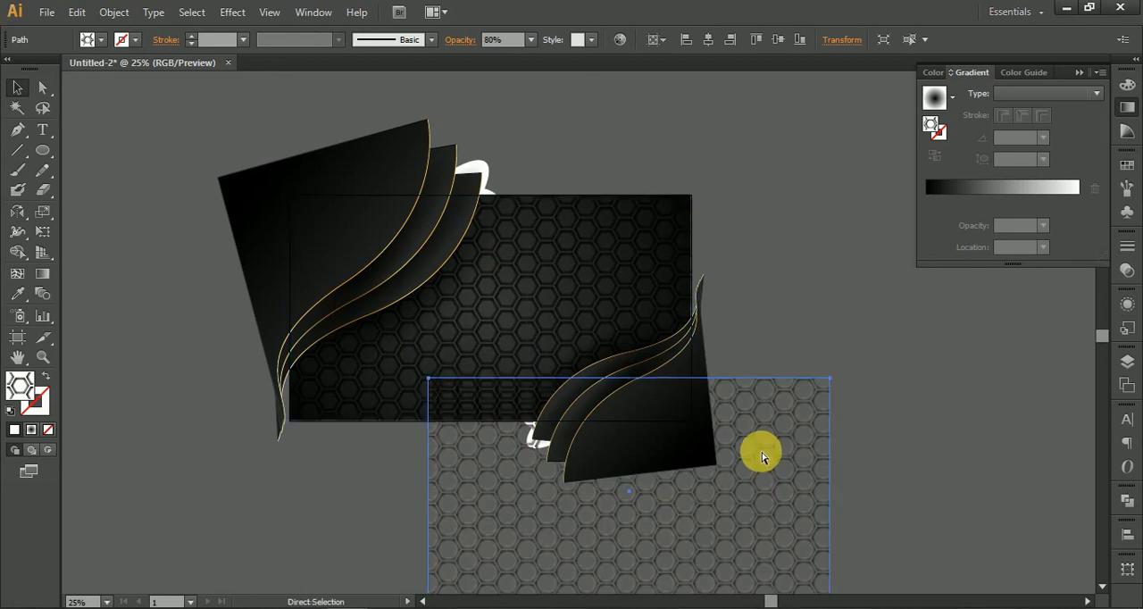
# Step: Delete the displaced hexagon pattern rectangle and undo the deletion
pyautogui.press('Delete')
pyautogui.keyDown('alt'); pyautogui.scroll(1, 503, 251); pyautogui.keyUp('alt')
pyautogui.hotkey('ctrl', 'z')
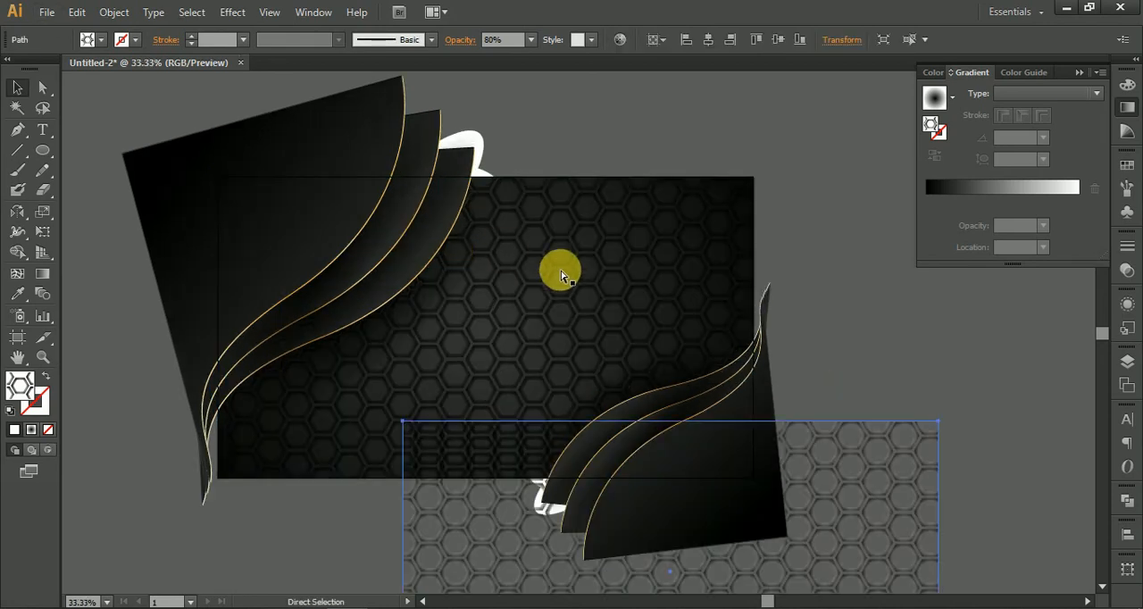
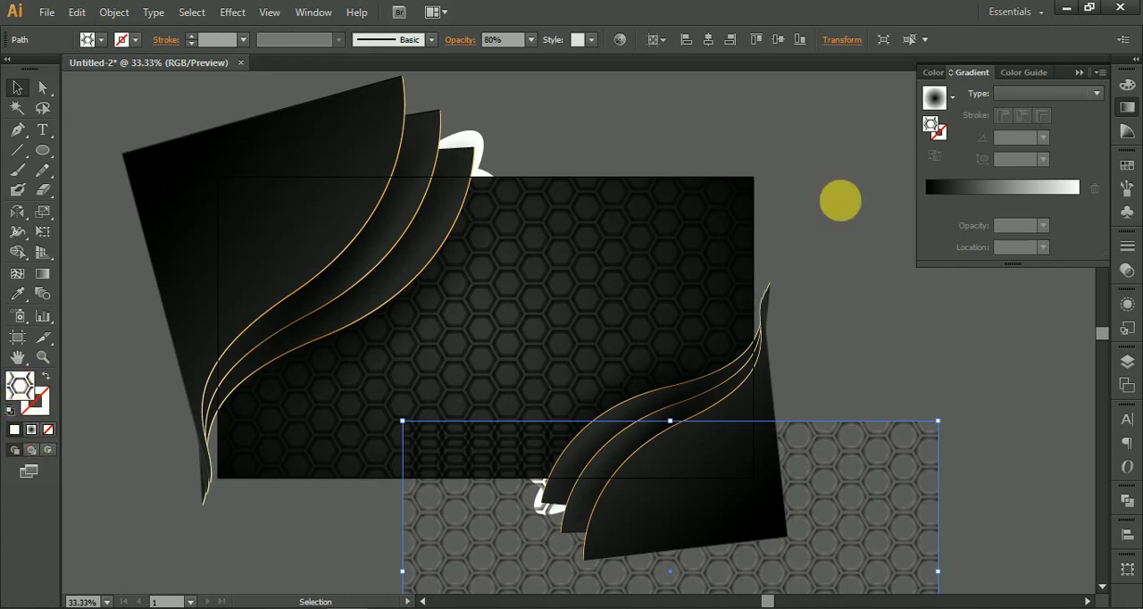
# Step: Replace the hexagon pattern rectangle's fill with a radial gradient
pyautogui.click(934, 96)
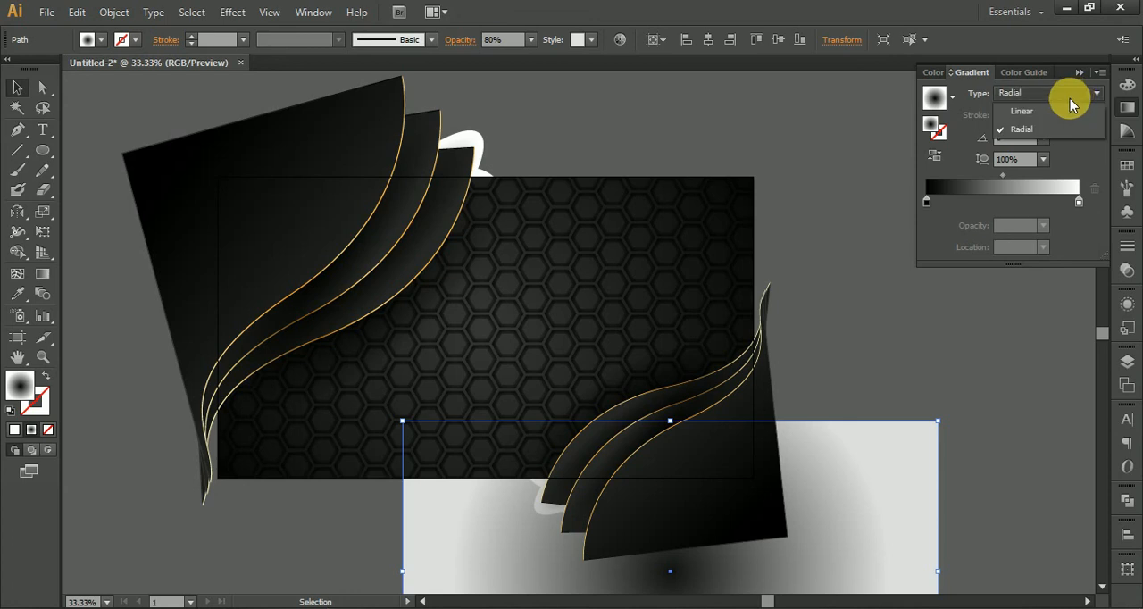
pyautogui.click(1018, 111)
pyautogui.click(1049, 95)
pyautogui.click(1043, 126)
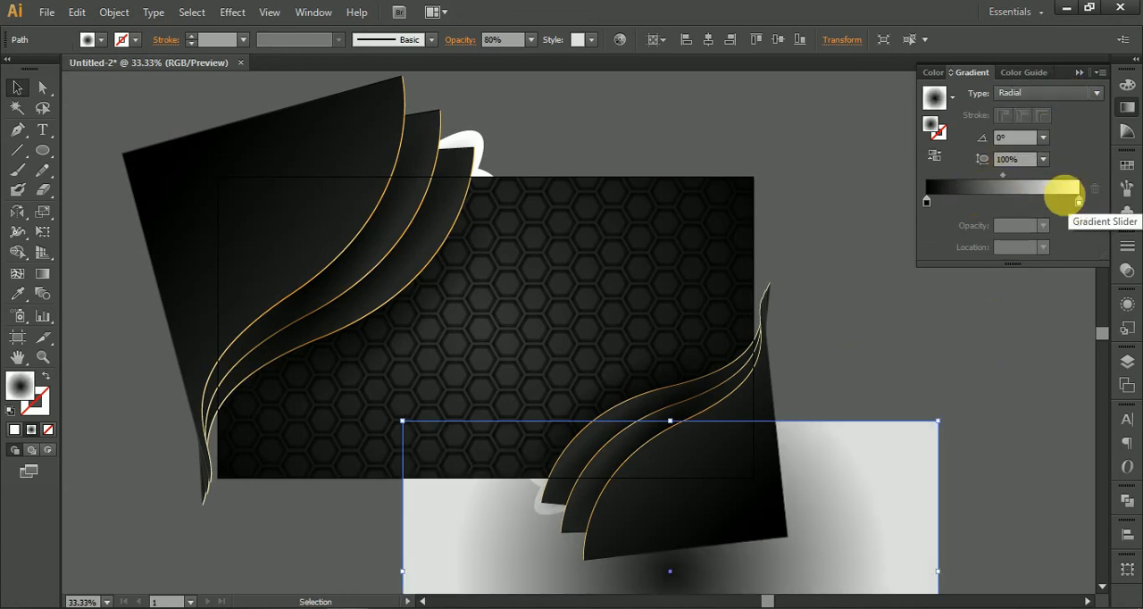
# Step: Change the radial gradient's white outer colour stop to black (000000)
pyautogui.click(1080, 204)
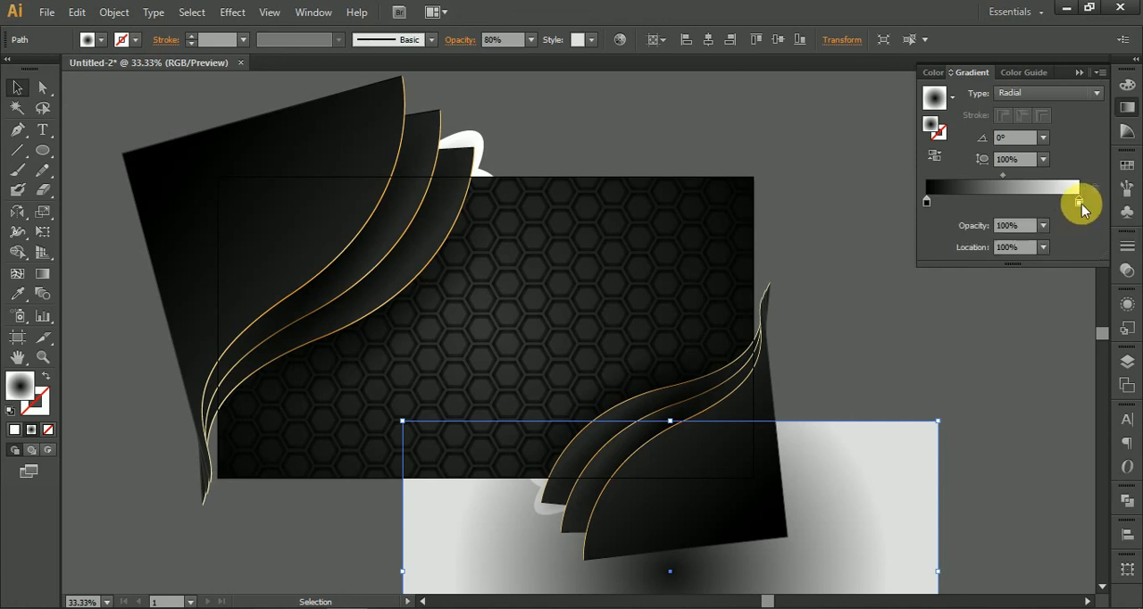
pyautogui.doubleClick(1081, 204)
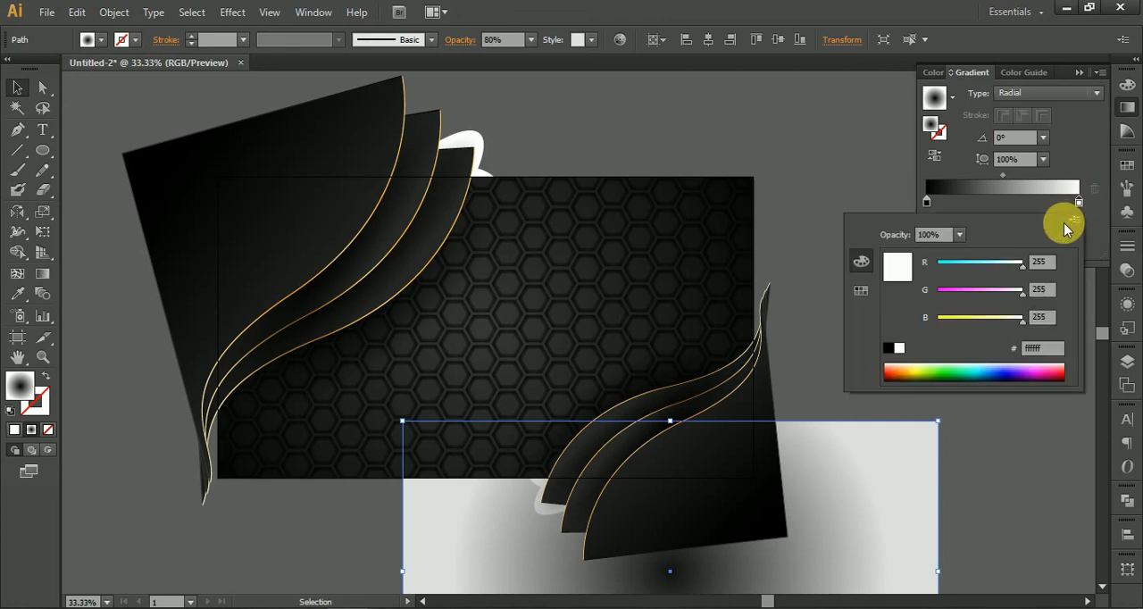
pyautogui.click(1077, 219)
pyautogui.click(1028, 254)
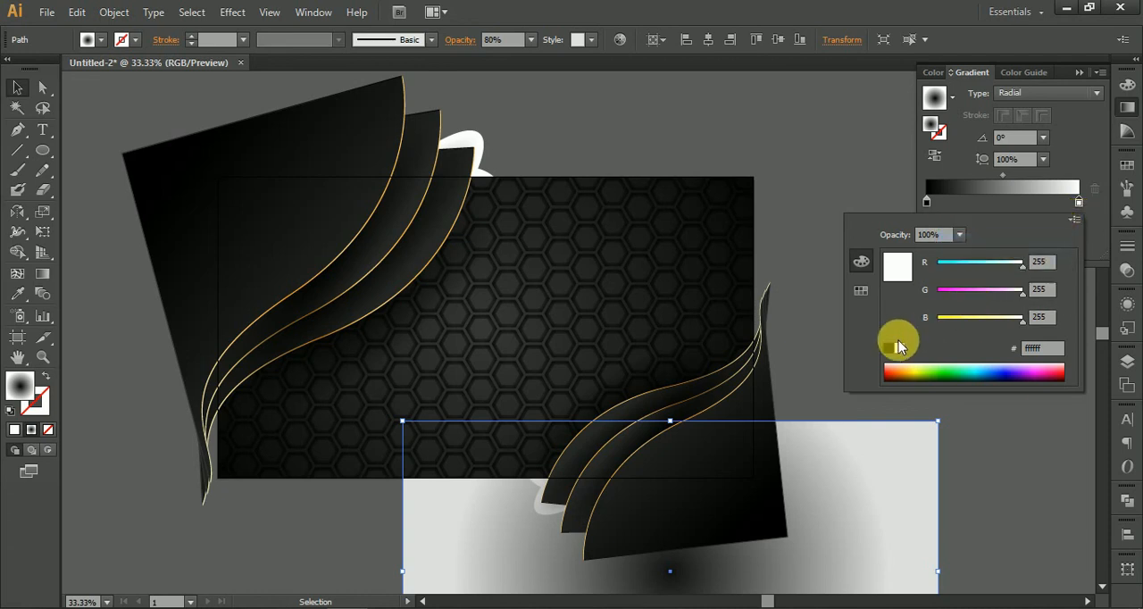
pyautogui.click(892, 350)
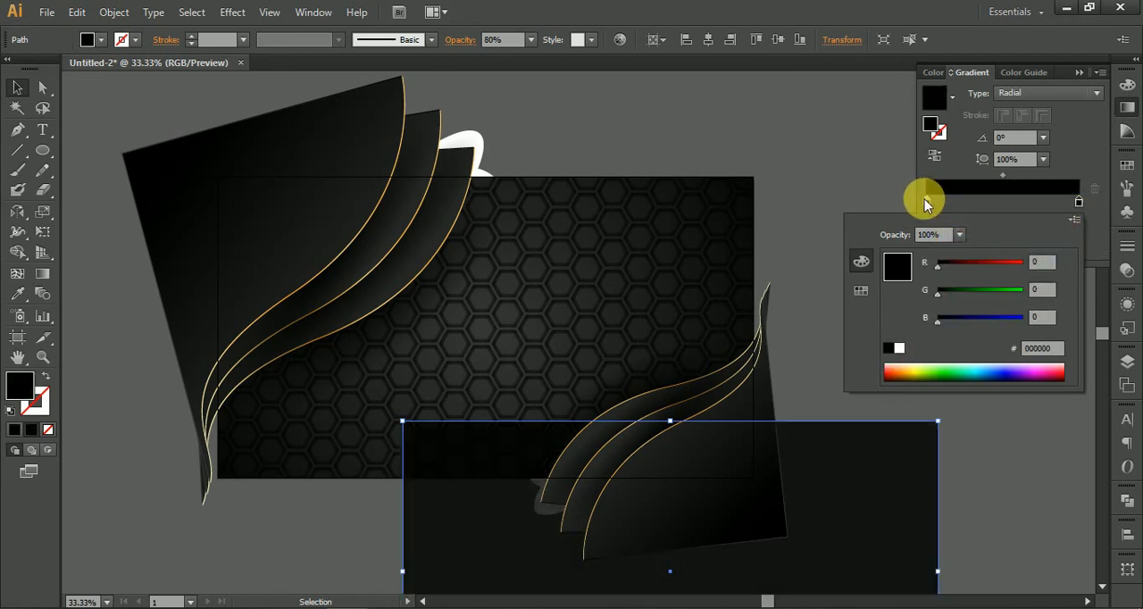
# Step: Set the gradient's outer stop opacity to 0% and reverse the gradient so the rectangle darkens toward its edges
pyautogui.click(923, 204)
pyautogui.click(1044, 228)
pyautogui.click(1050, 246)
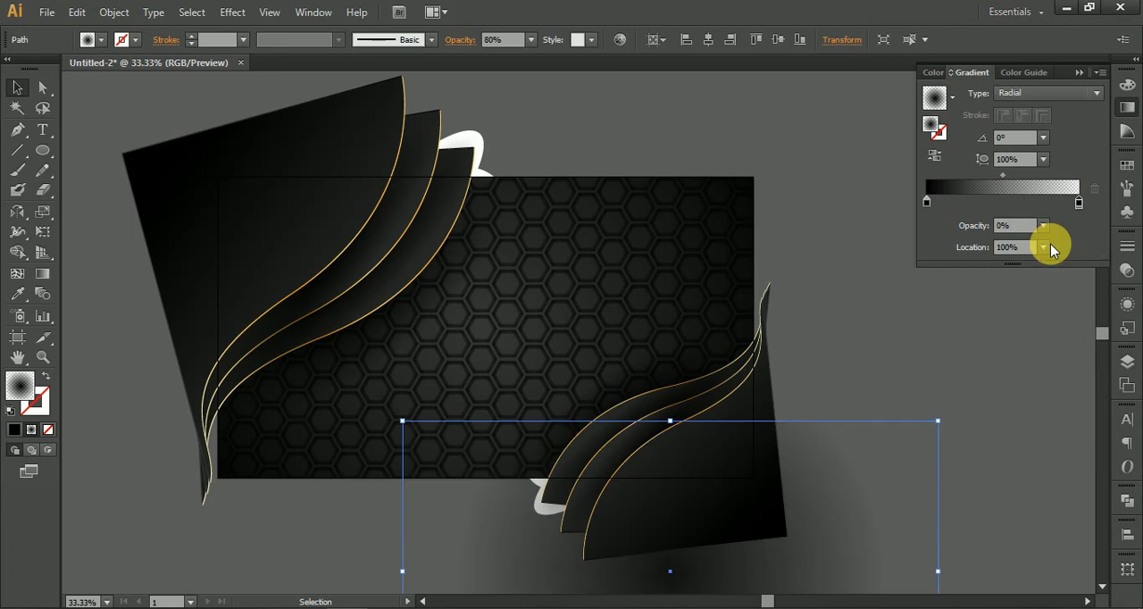
pyautogui.click(936, 158)
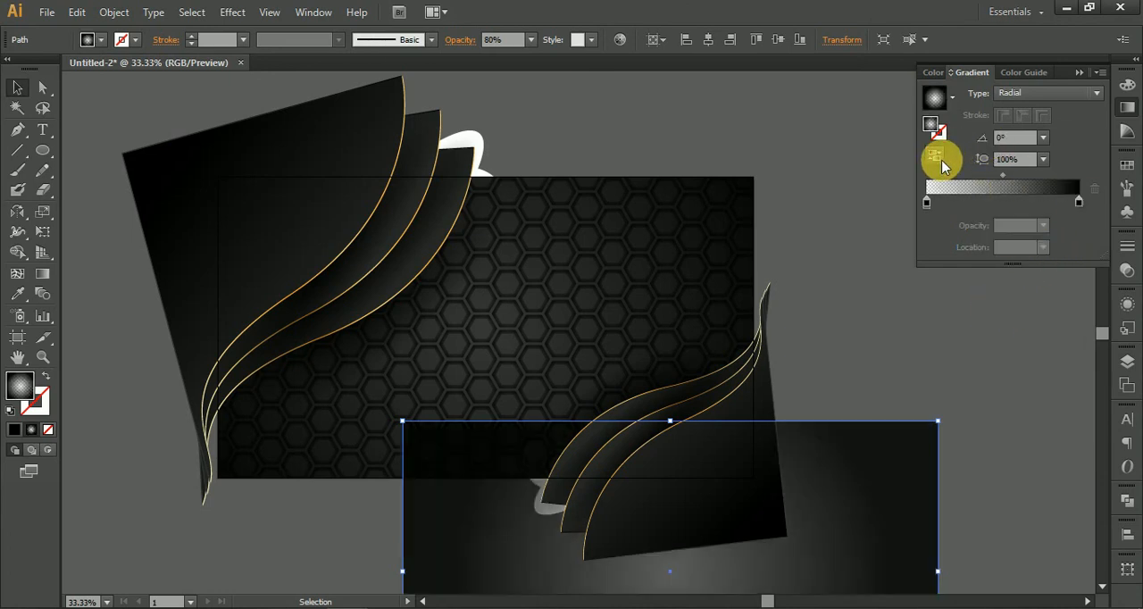
# Step: Move the gradient rectangle over the honeycomb background and bring the group of gold-edged curved shapes to the front
pyautogui.scroll(-3, 857, 232)
pyautogui.moveTo(908, 427); pyautogui.dragTo(684, 326)
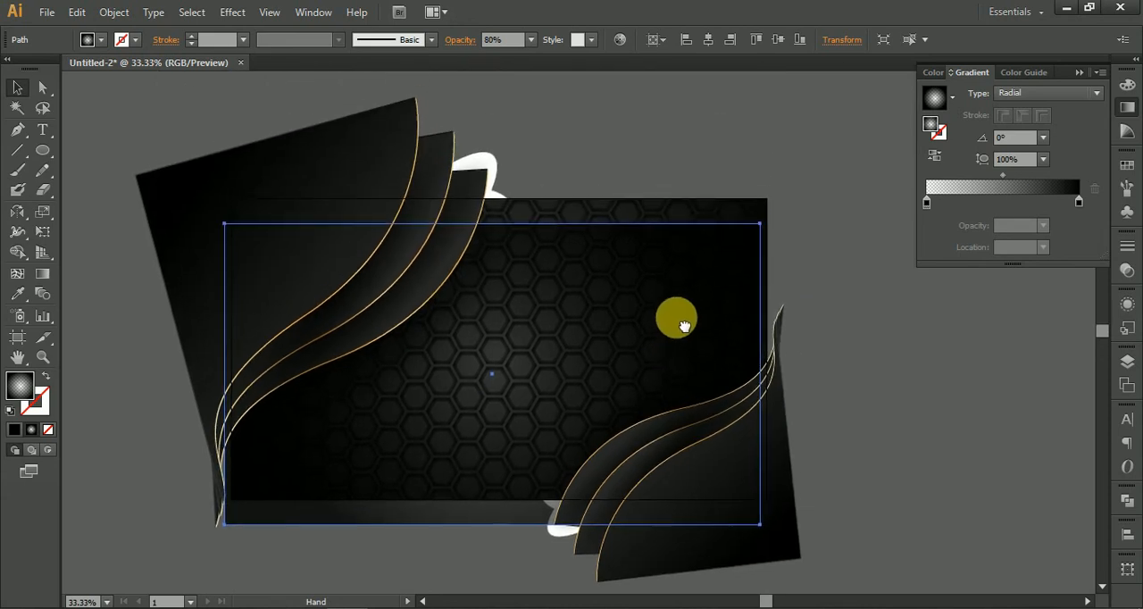
pyautogui.click(773, 522)
pyautogui.rightClick(774, 522)
pyautogui.moveTo(875, 516)
pyautogui.click(715, 501)
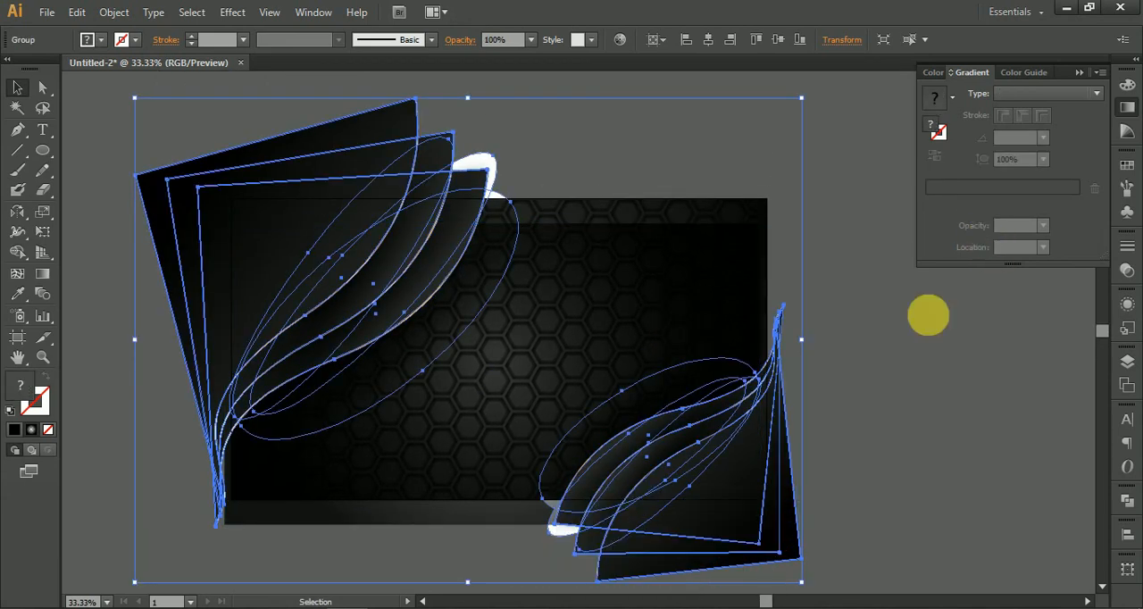
pyautogui.click(909, 505)
# Step: Shift the gradient rectangle toward the upper left and arrange the curved shapes group to the front
pyautogui.moveTo(593, 178); pyautogui.dragTo(519, 104)
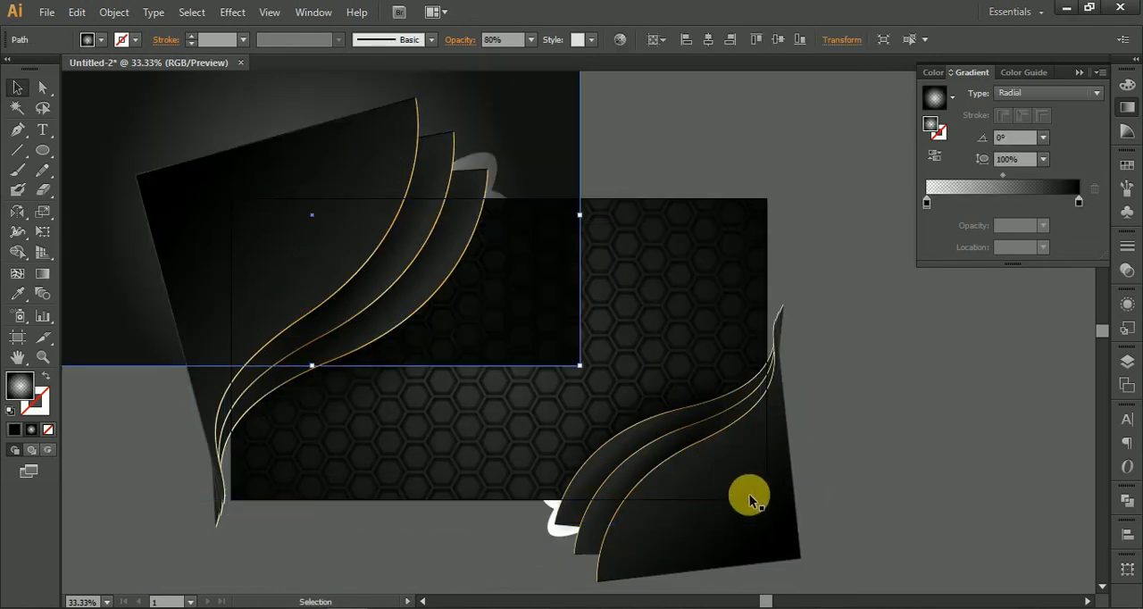
pyautogui.rightClick(748, 496)
pyautogui.moveTo(879, 473)
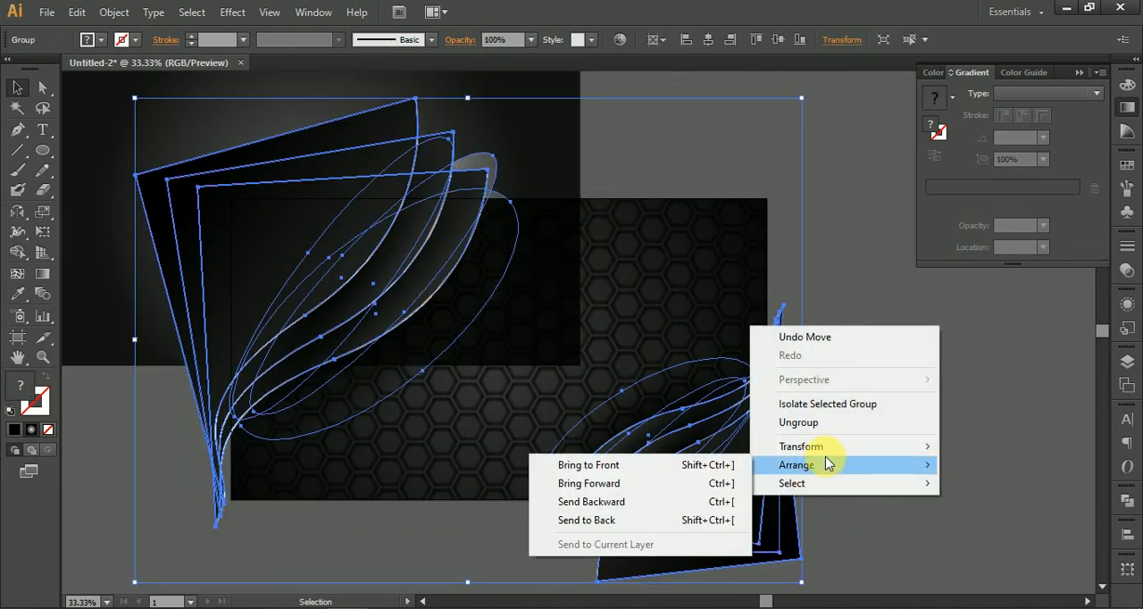
pyautogui.click(685, 464)
pyautogui.click(796, 260)
# Step: Align the gradient rectangle's horizontal and vertical centres so it covers the honeycomb background exactly
pyautogui.click(554, 230)
pyautogui.click(708, 40)
pyautogui.click(778, 39)
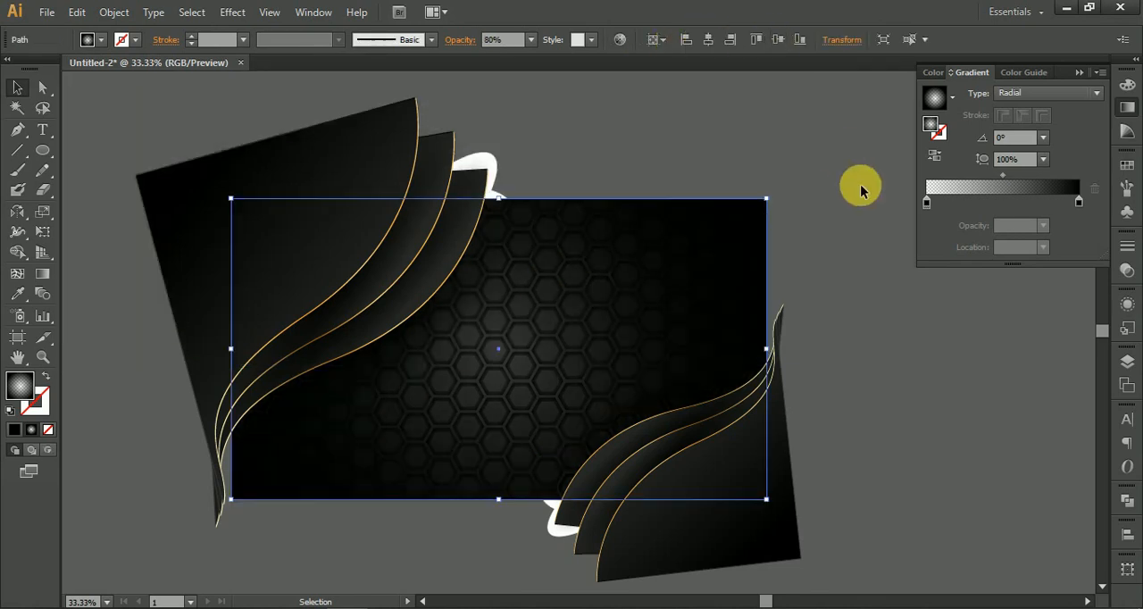
# Step: Bring the curved shapes group in front of the aligned gradient rectangle
pyautogui.click(817, 377)
pyautogui.click(766, 510)
pyautogui.rightClick(766, 502)
pyautogui.moveTo(820, 490)
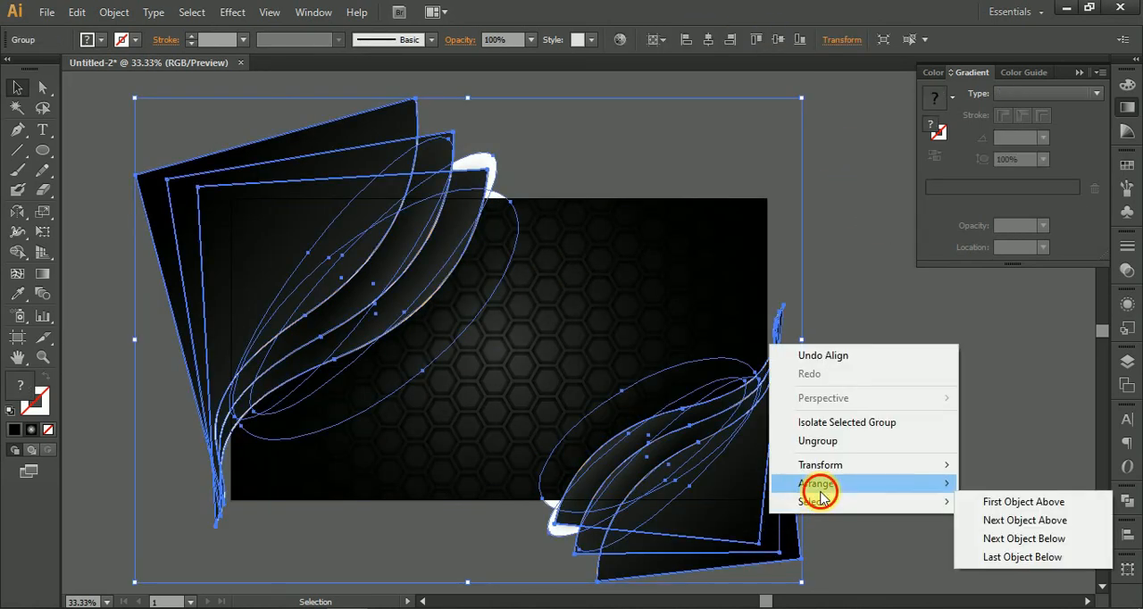
pyautogui.click(741, 485)
pyautogui.click(888, 298)
# Step: Copy the gradient rectangle, paste it in front, and bring the copy above all the artwork
pyautogui.moveTo(867, 176); pyautogui.dragTo(894, 271)
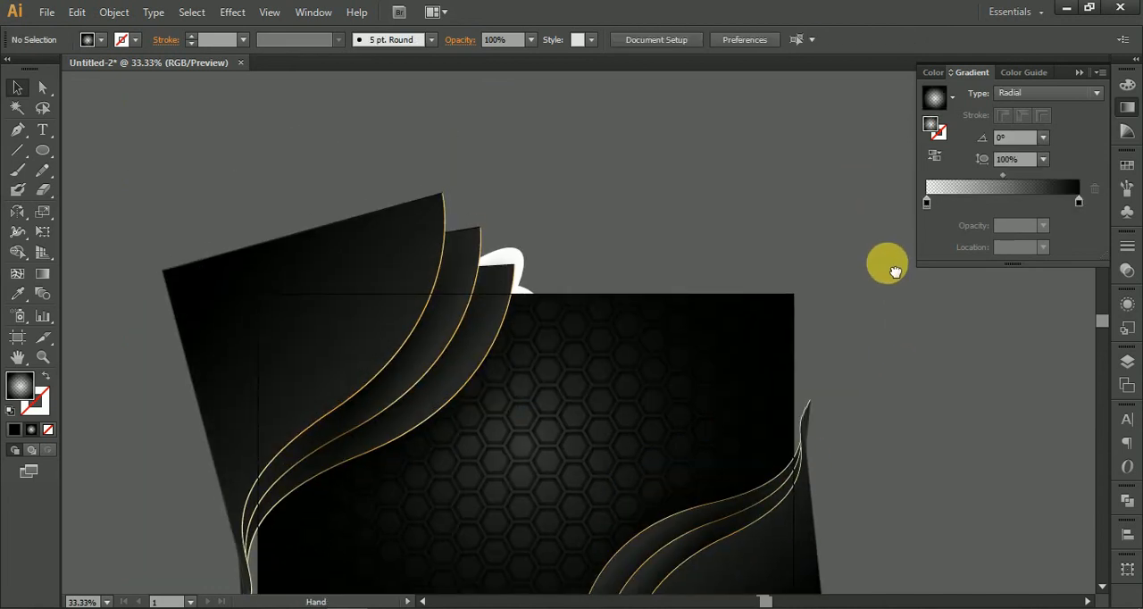
pyautogui.scroll(3, 721, 303)
pyautogui.scroll(-4, 722, 303)
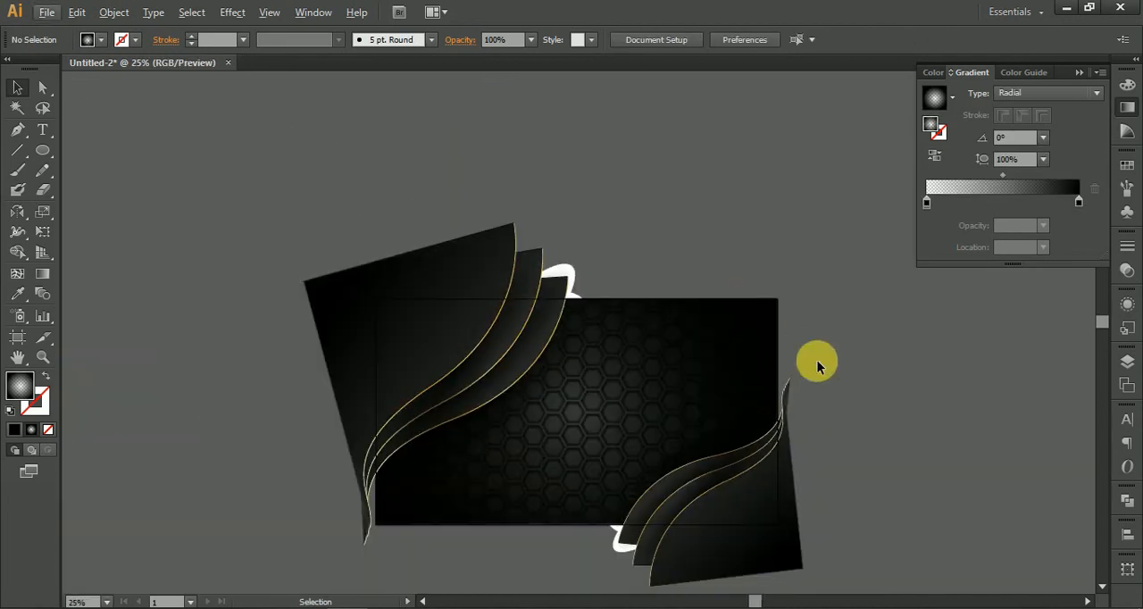
pyautogui.moveTo(905, 420); pyautogui.dragTo(836, 285)
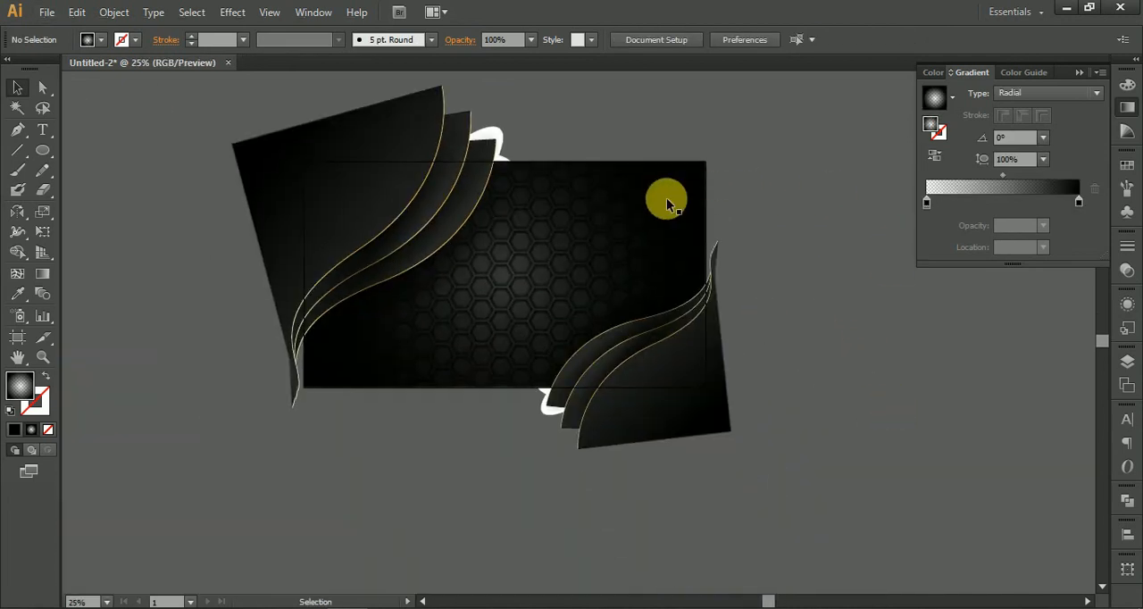
pyautogui.click(615, 205)
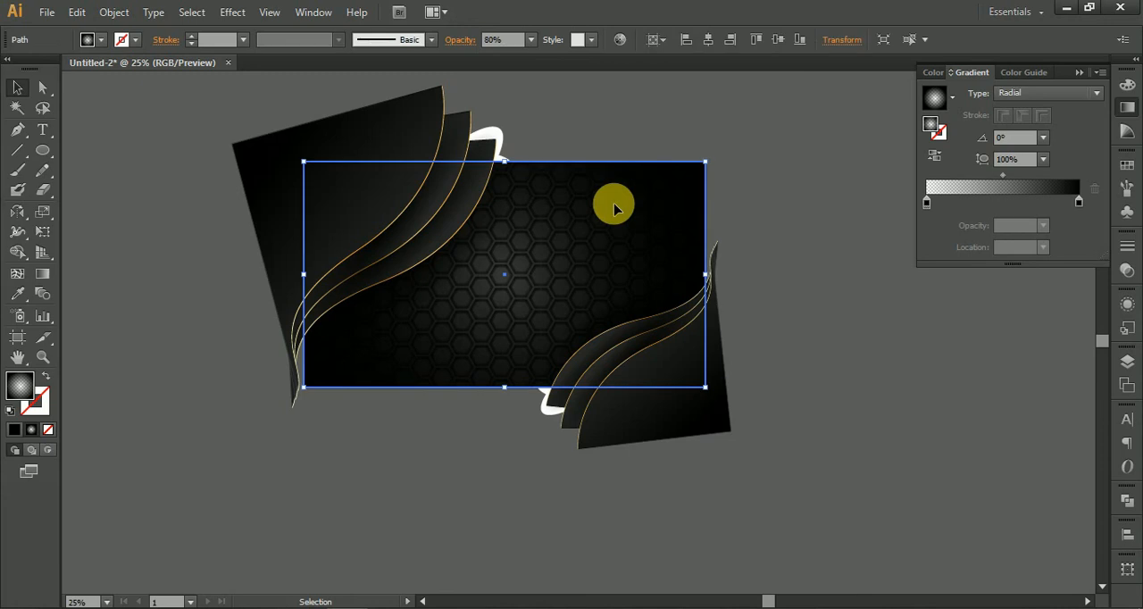
pyautogui.press('a')
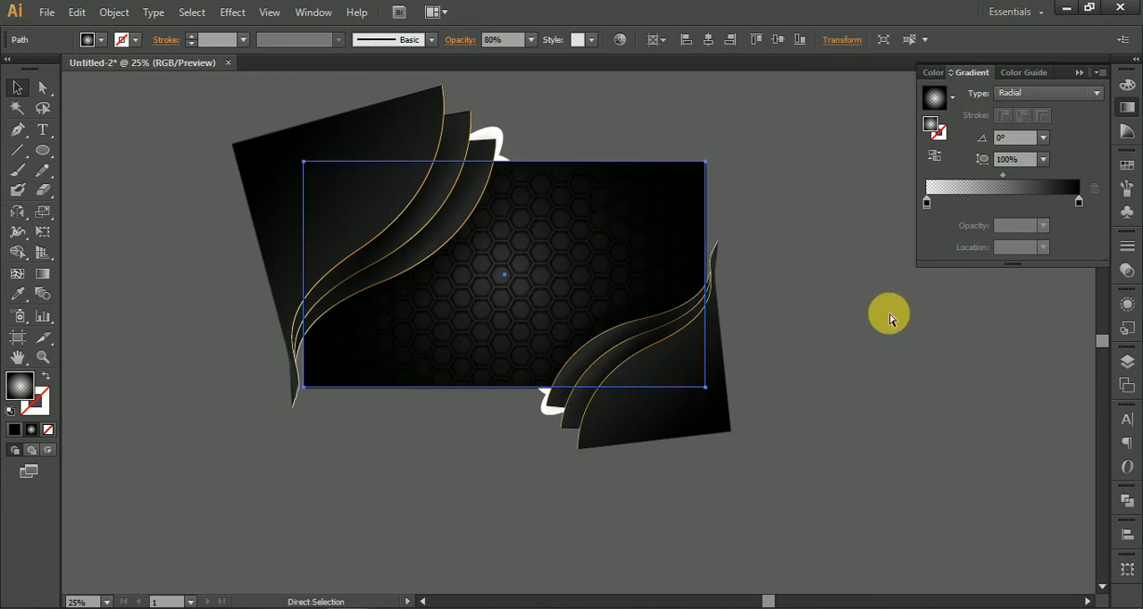
pyautogui.press('v')
pyautogui.rightClick(884, 318)
pyautogui.click(877, 313)
pyautogui.rightClick(633, 229)
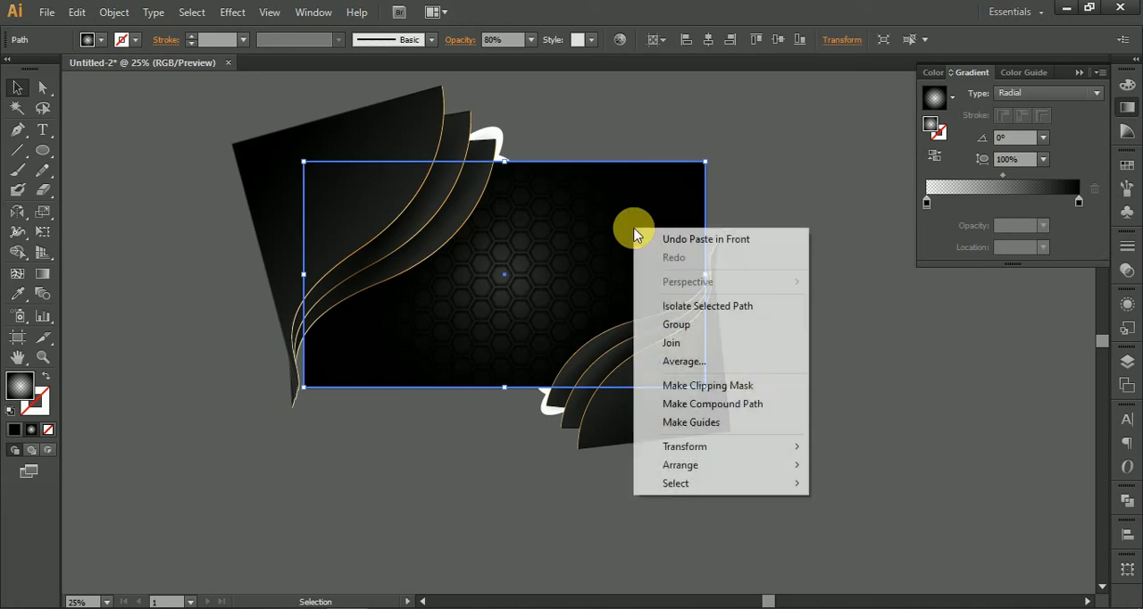
pyautogui.click(773, 471)
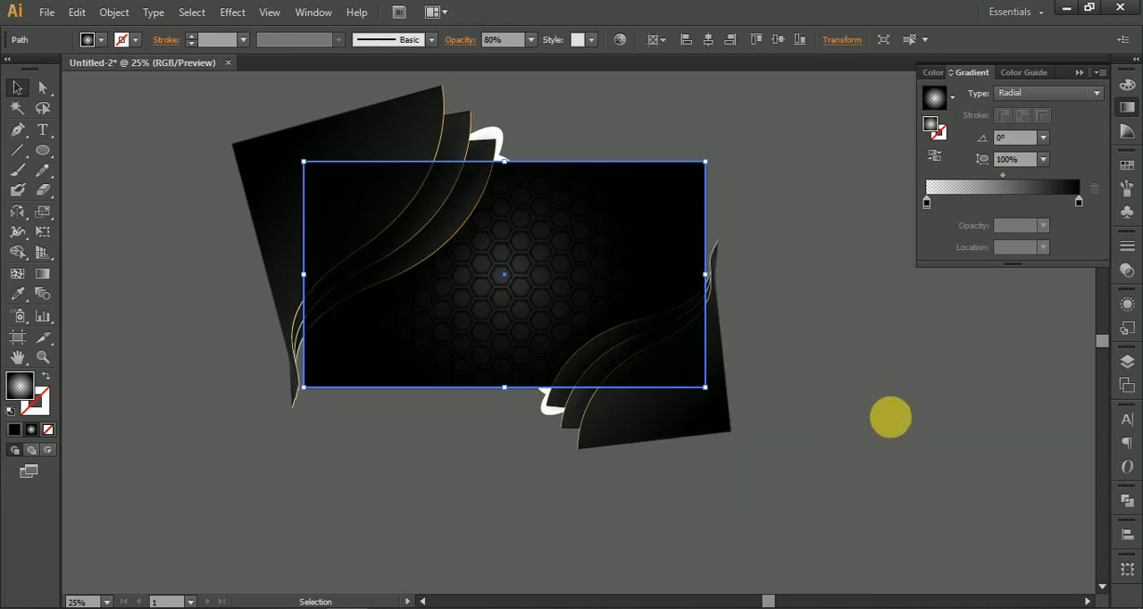
pyautogui.click(886, 418)
pyautogui.moveTo(347, 212); pyautogui.dragTo(273, 147)
pyautogui.scroll(3, 418, 231)
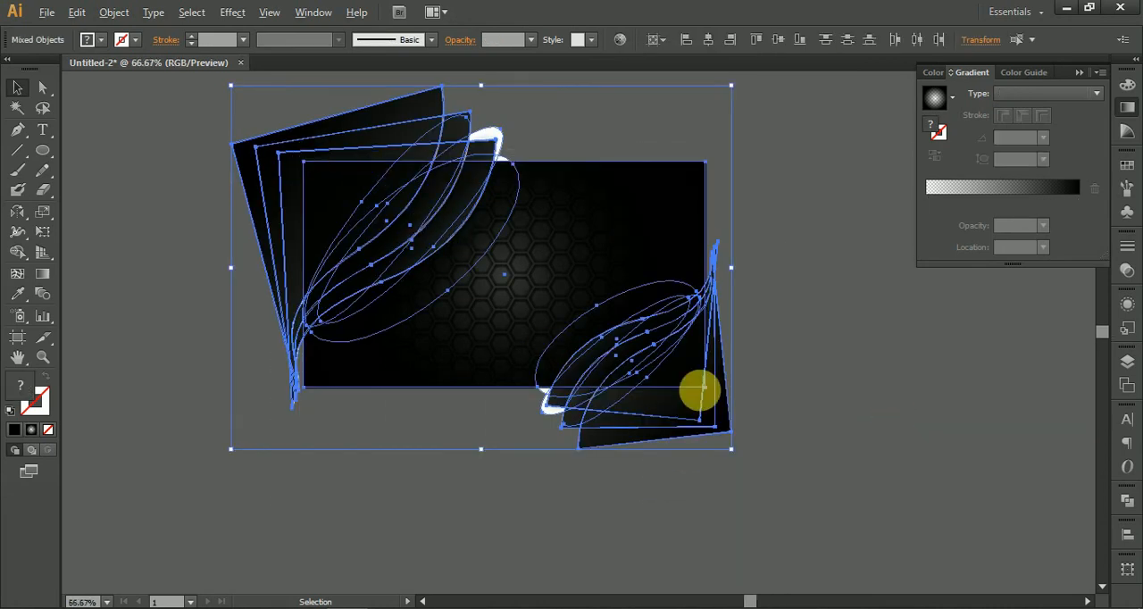
pyautogui.scroll(-4, 989, 435)
pyautogui.click(775, 161)
pyautogui.moveTo(776, 161); pyautogui.dragTo(476, 139)
pyautogui.scroll(1, 438, 245)
pyautogui.moveTo(612, 331); pyautogui.dragTo(405, 152)
# Step: Select all the artwork and make a clipping mask from the topmost rectangle to crop the overhanging curved shapes
pyautogui.click(469, 249)
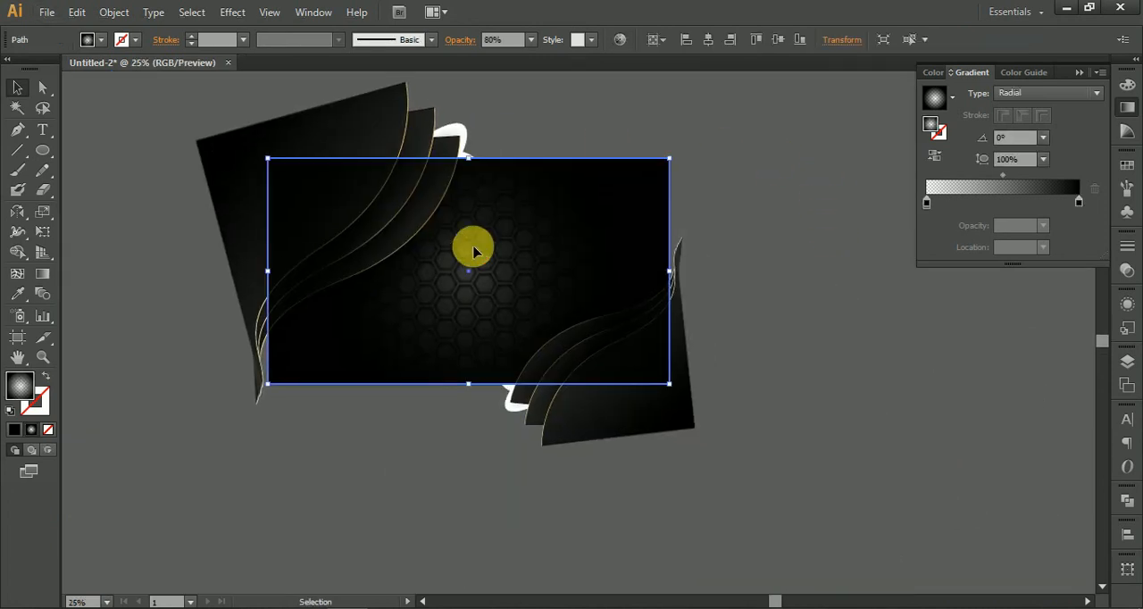
pyautogui.scroll(-1, 484, 255)
pyautogui.moveTo(256, 89); pyautogui.dragTo(684, 414)
pyautogui.rightClick(502, 295)
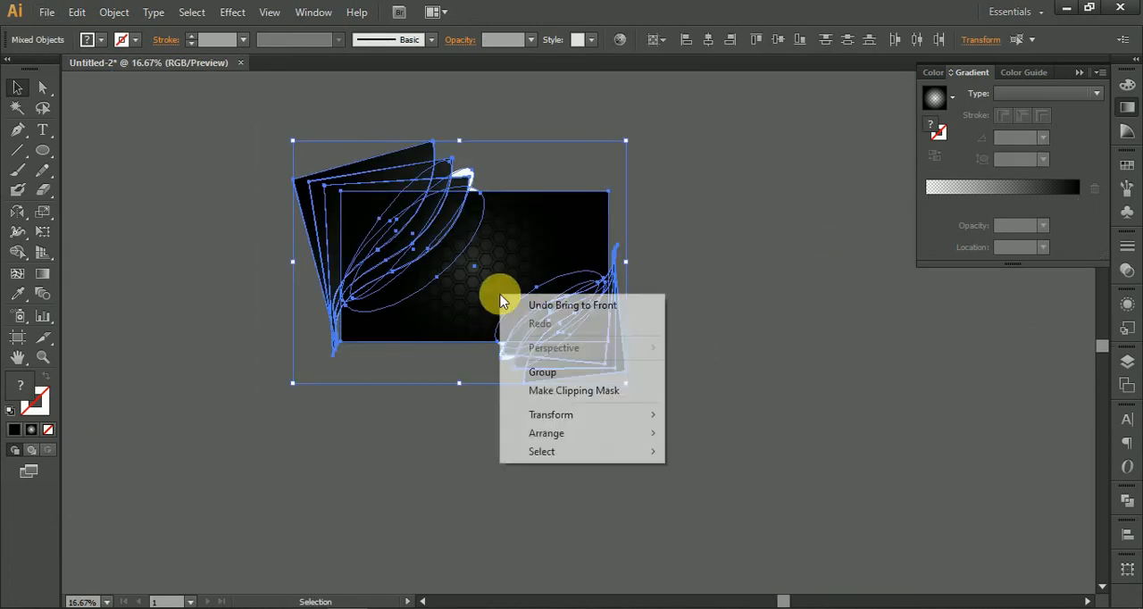
pyautogui.click(591, 399)
pyautogui.click(668, 296)
pyautogui.moveTo(632, 204); pyautogui.dragTo(723, 288)
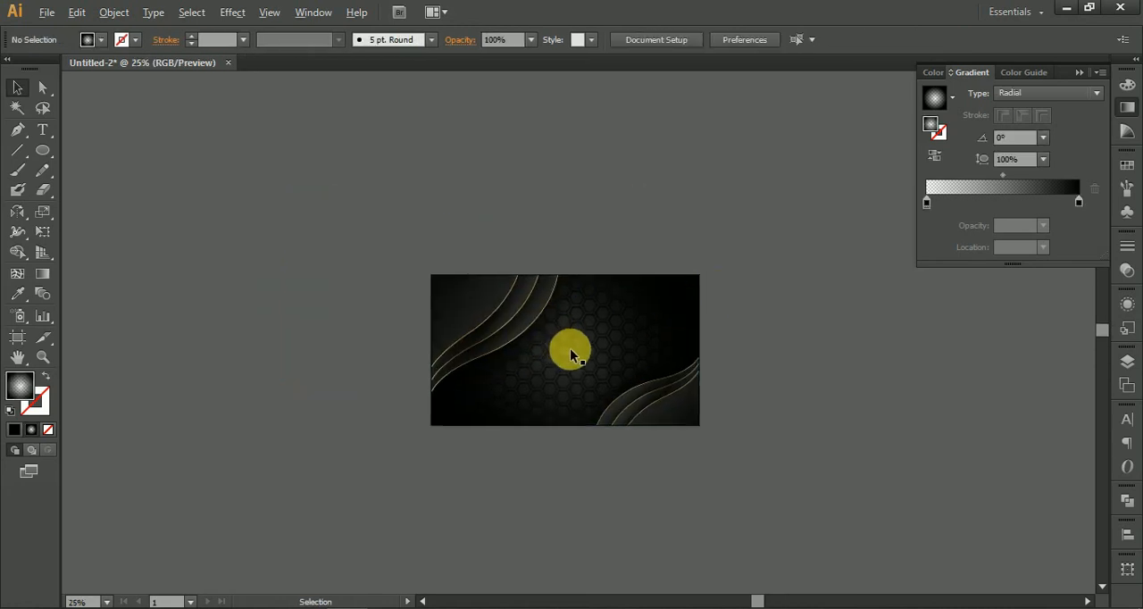
pyautogui.scroll(3, 574, 352)
pyautogui.scroll(-1, 575, 353)
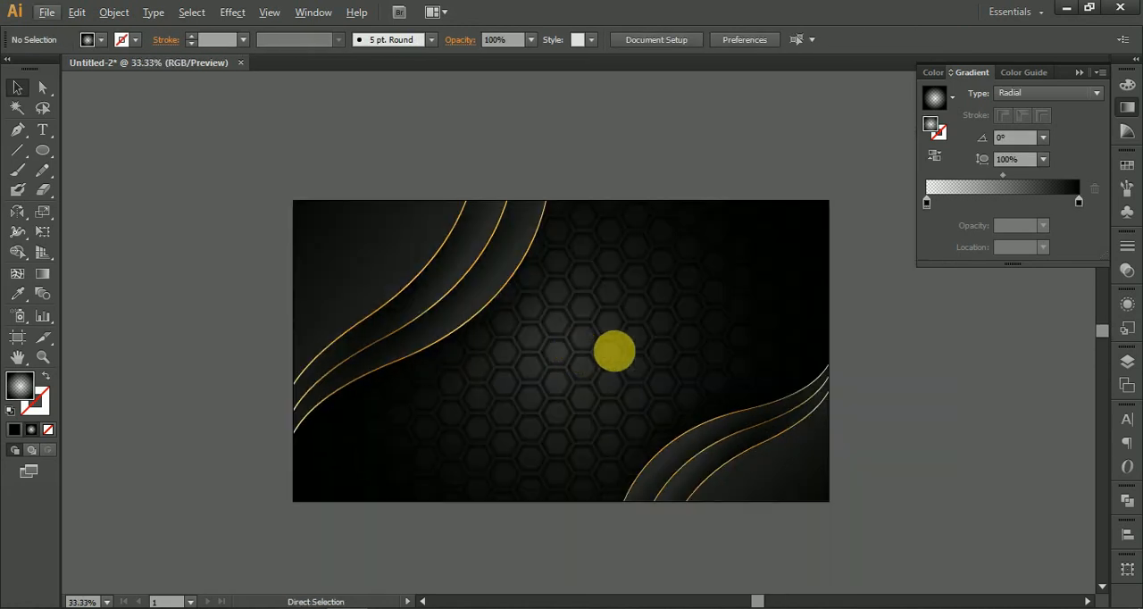
pyautogui.moveTo(890, 463); pyautogui.dragTo(753, 383)
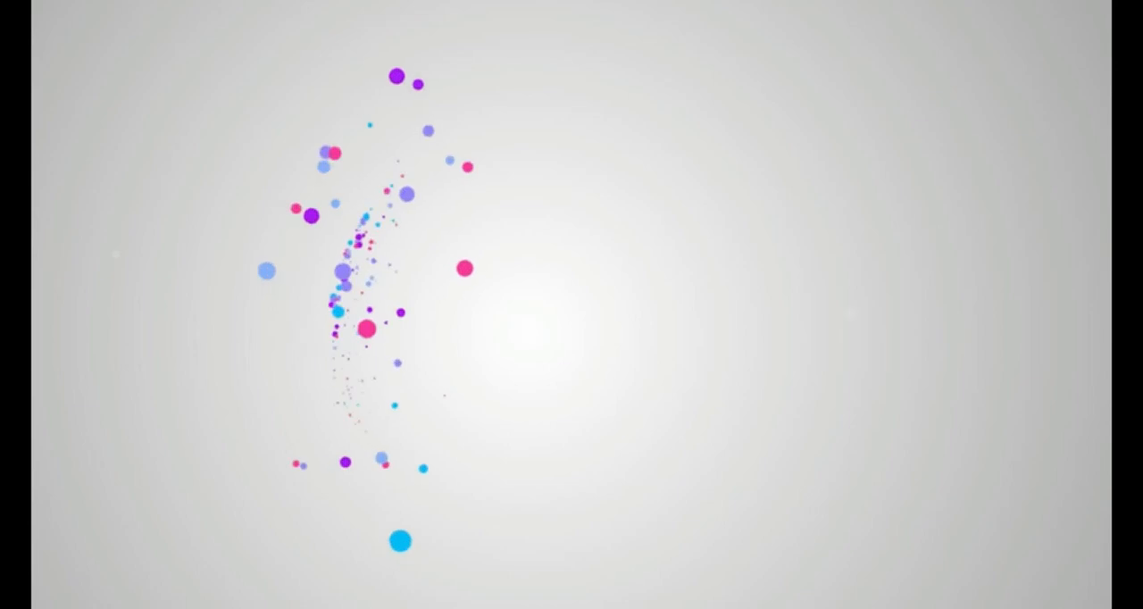